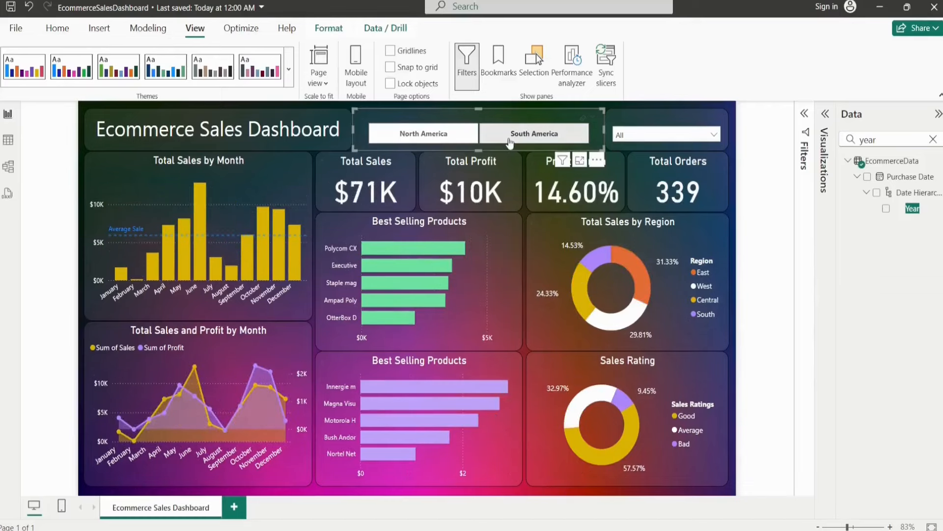
- Clear the South America filter, try the dashboard's year slicer with 2018, 2019 and 2020 in turn, and reset it to all years
click(540, 141)
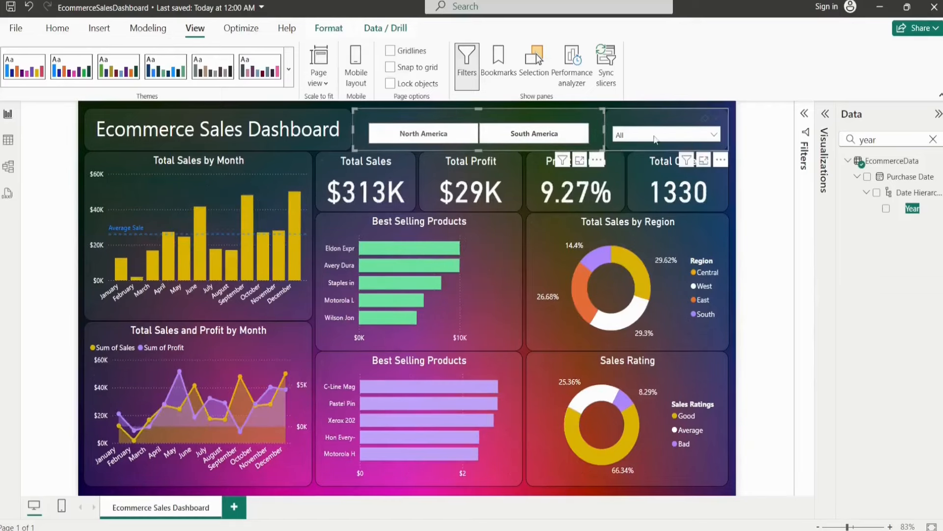
click(658, 137)
click(623, 150)
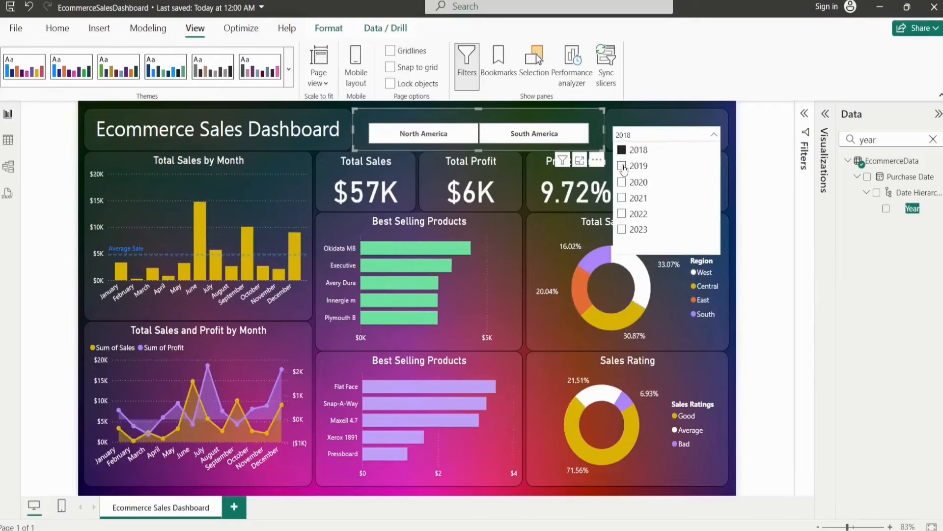
click(623, 166)
click(623, 182)
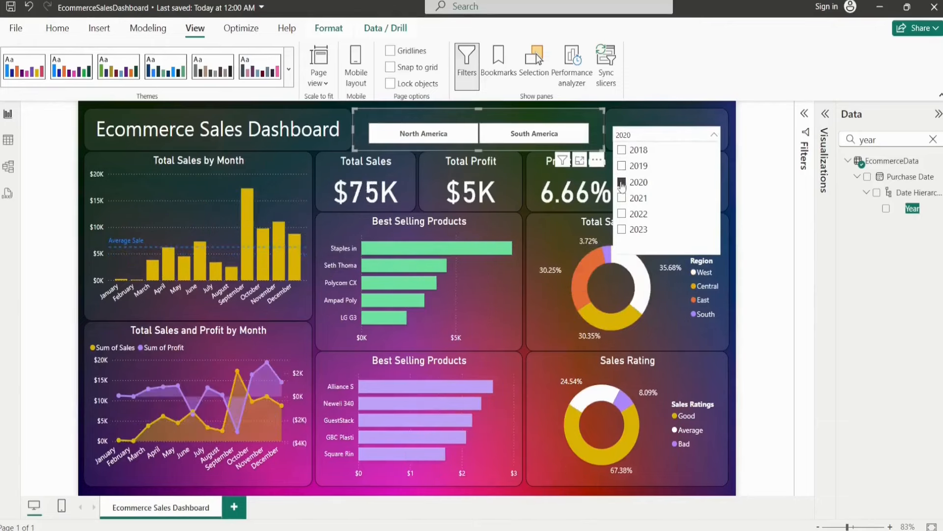
click(622, 181)
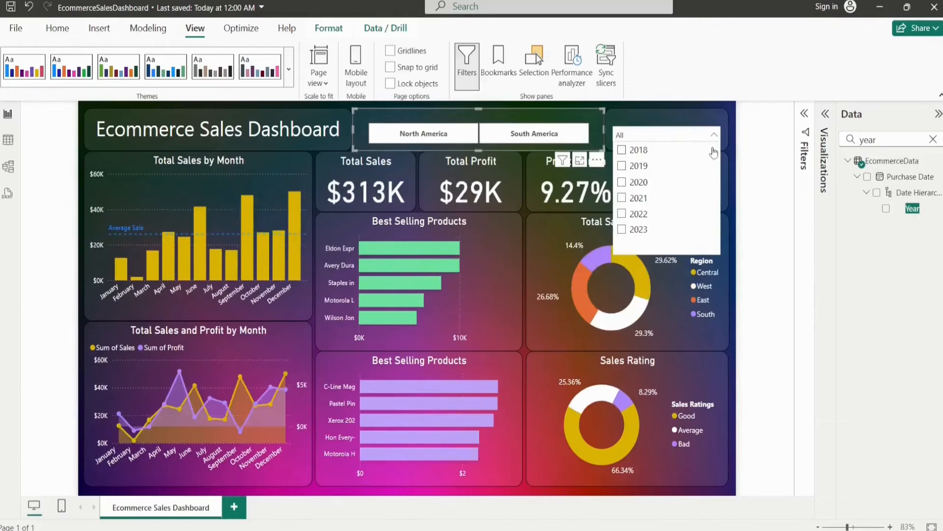
click(735, 134)
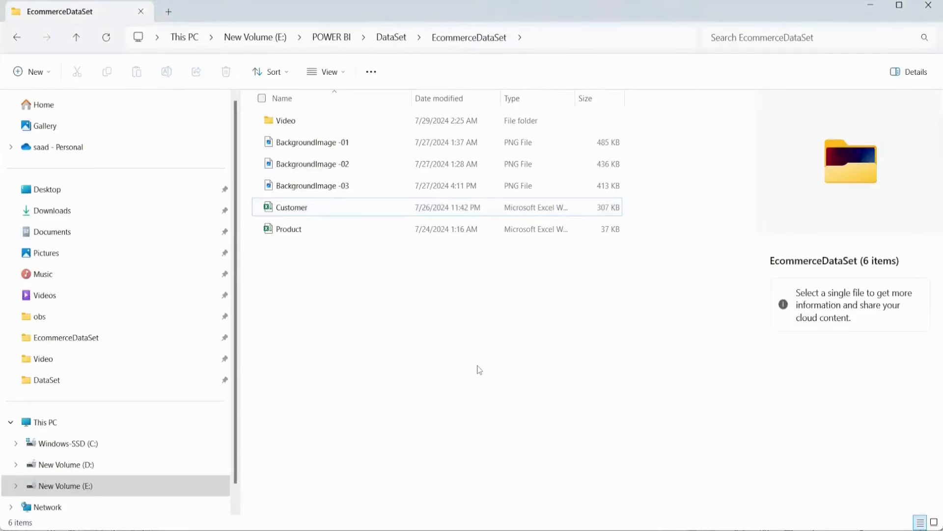
- Open the Product workbook from the EcommerceDataSet folder, look through its rows up to the start, and close it
double_click(299, 235)
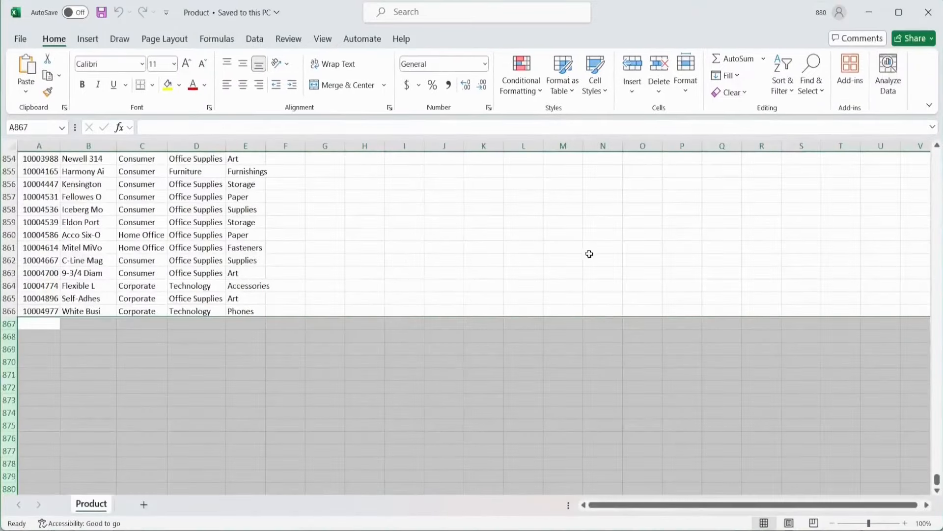
scroll(654, 266, up, 20)
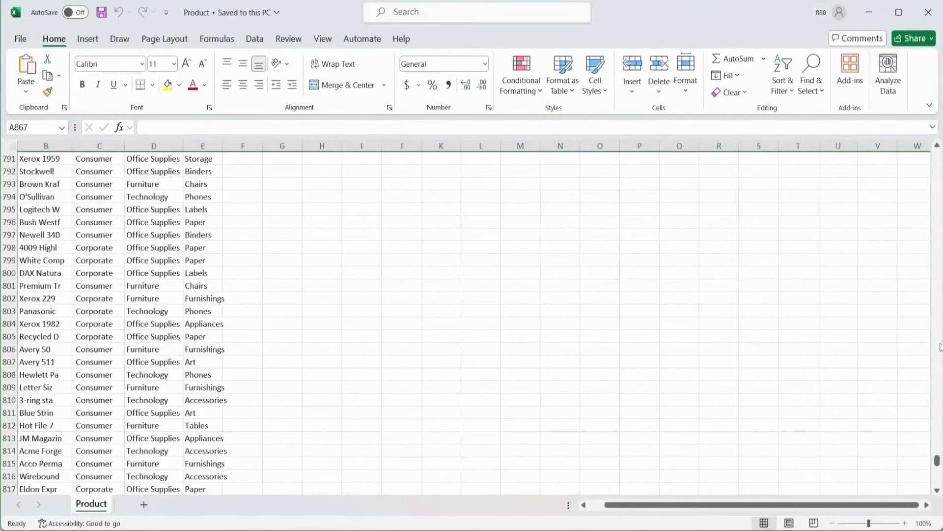
drag(937, 461, 924, 96)
click(928, 12)
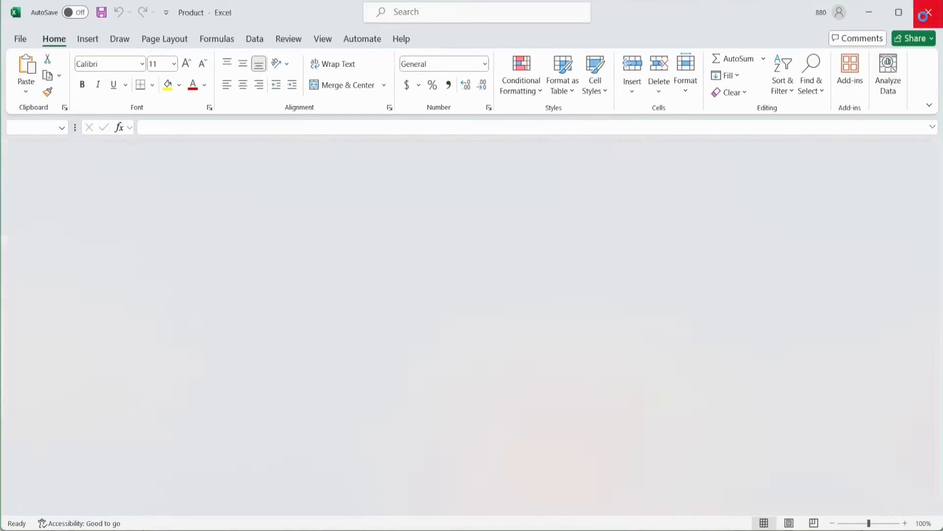
- Open the Customer workbook, examine its ID, Sales, Quantity, Discount and Profit columns, and close it
double_click(324, 205)
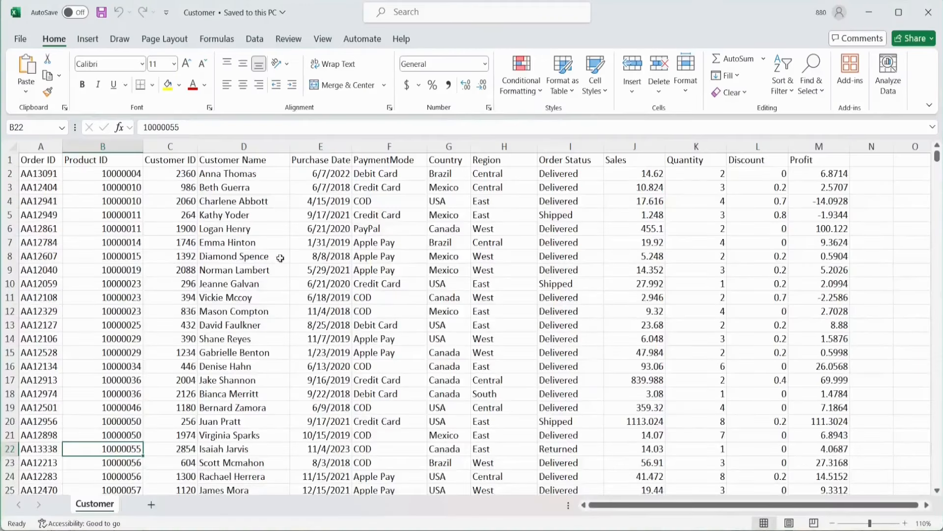
click(95, 171)
click(643, 172)
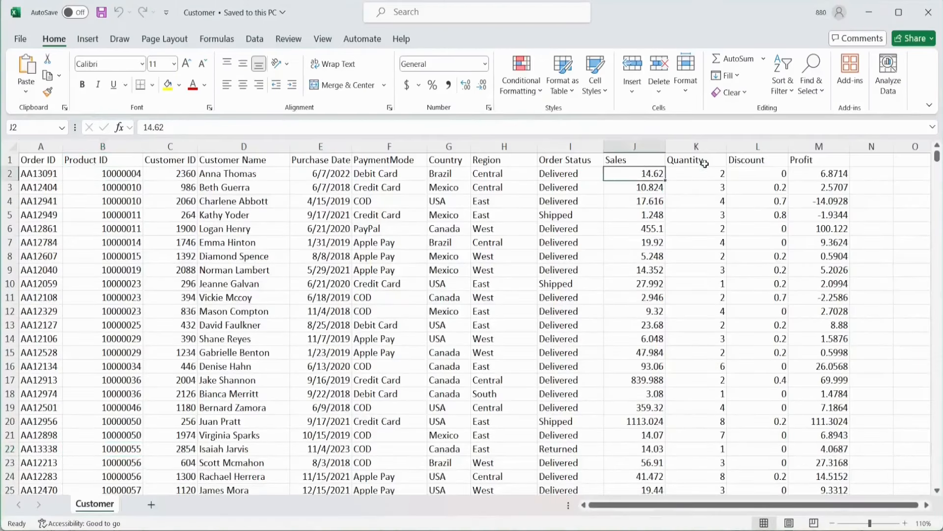
click(741, 159)
click(817, 157)
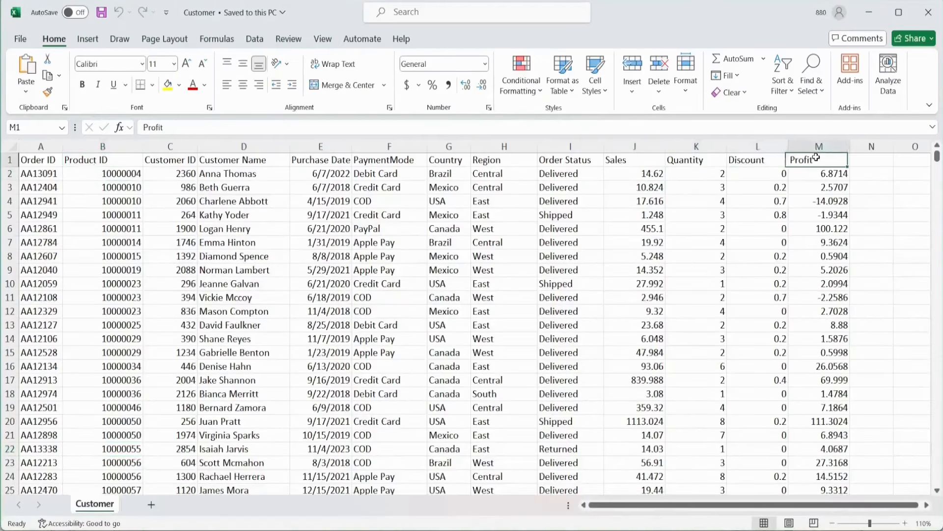
click(929, 13)
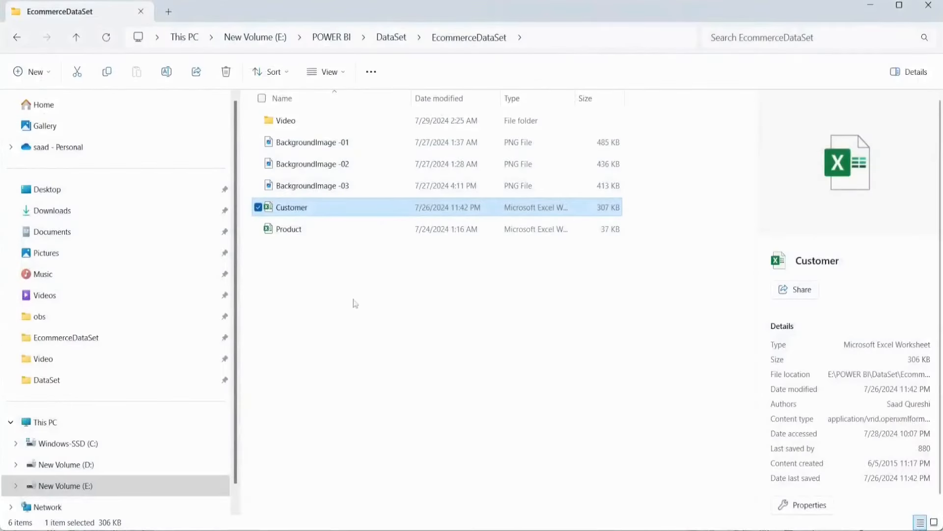
- Switch to the EcommerceSales repository on GitHub in the browser and show its options for cloning or downloading the files
click(447, 530)
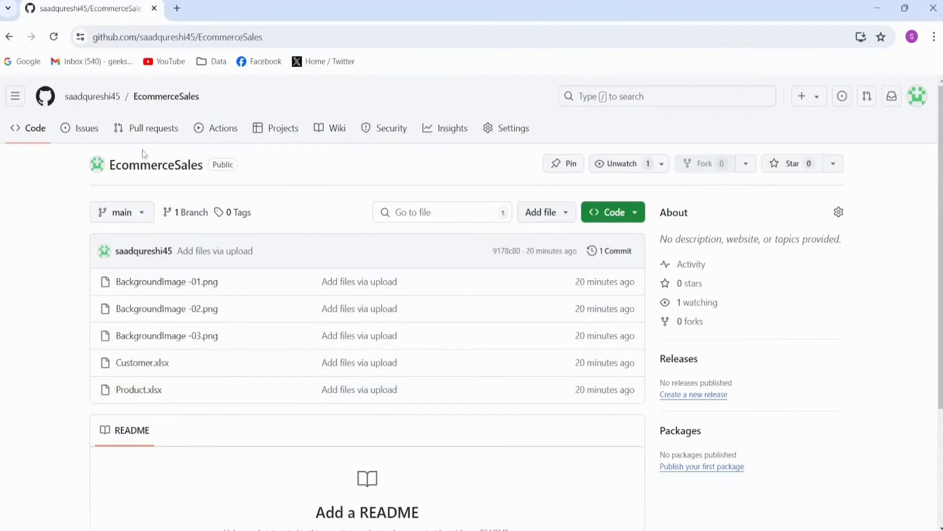
click(612, 215)
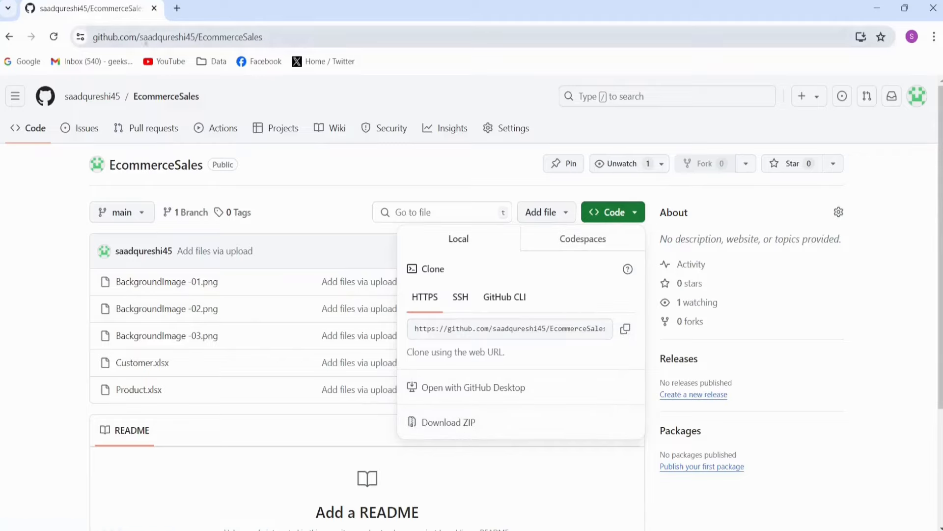
click(290, 91)
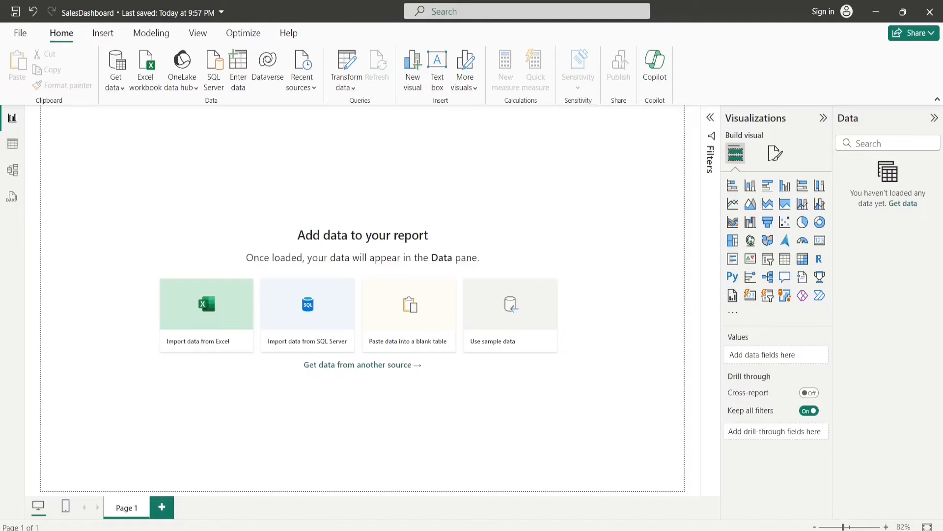
- Switch to the EcommerceDataSet folder in File Explorer, open the Product workbook, check its column headers in row 1, and close it
click(488, 529)
click(372, 304)
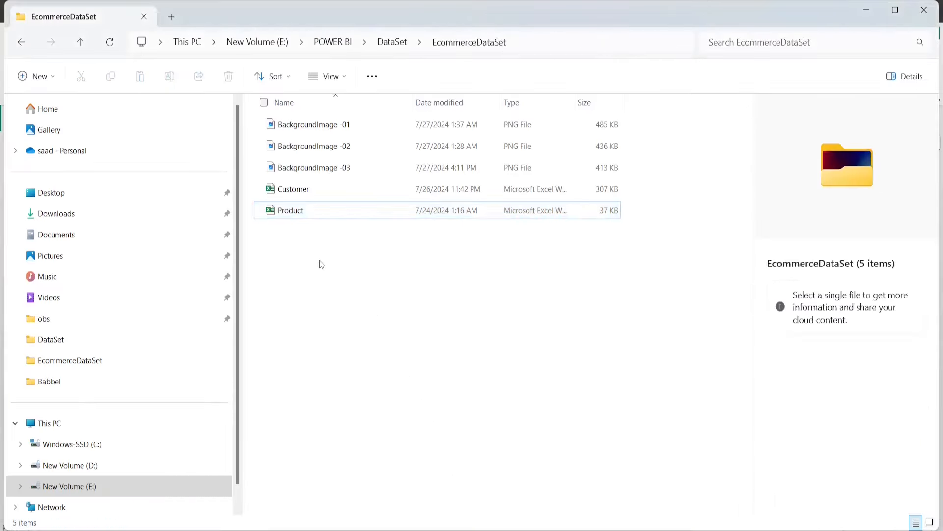
click(293, 214)
double_click(293, 214)
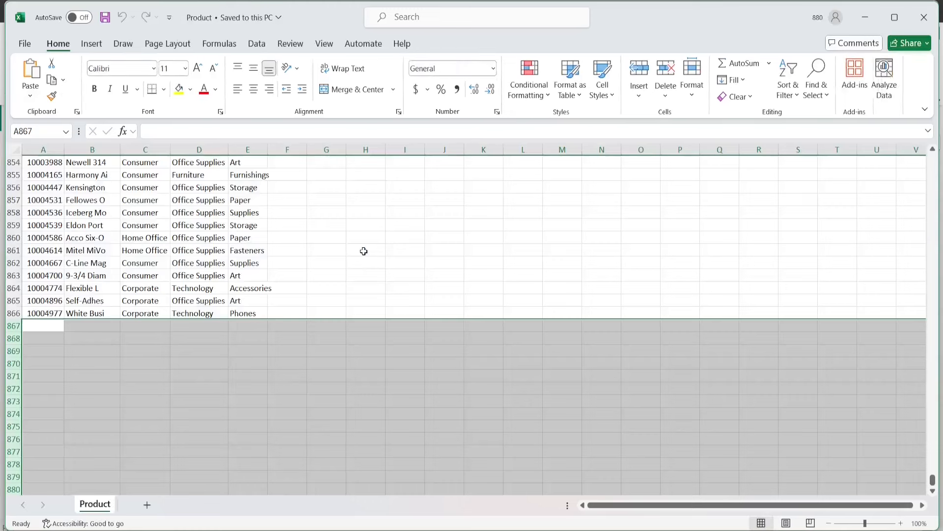
click(206, 226)
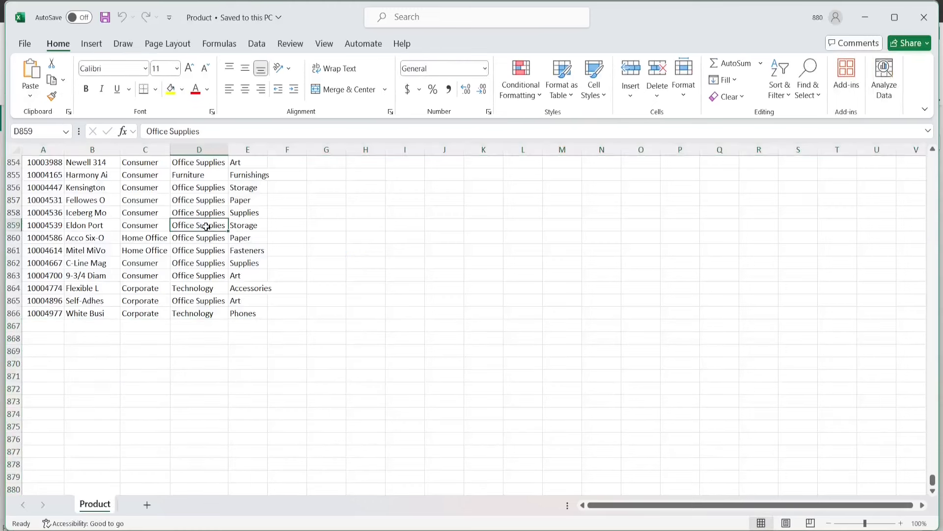
key(ctrl+Up)
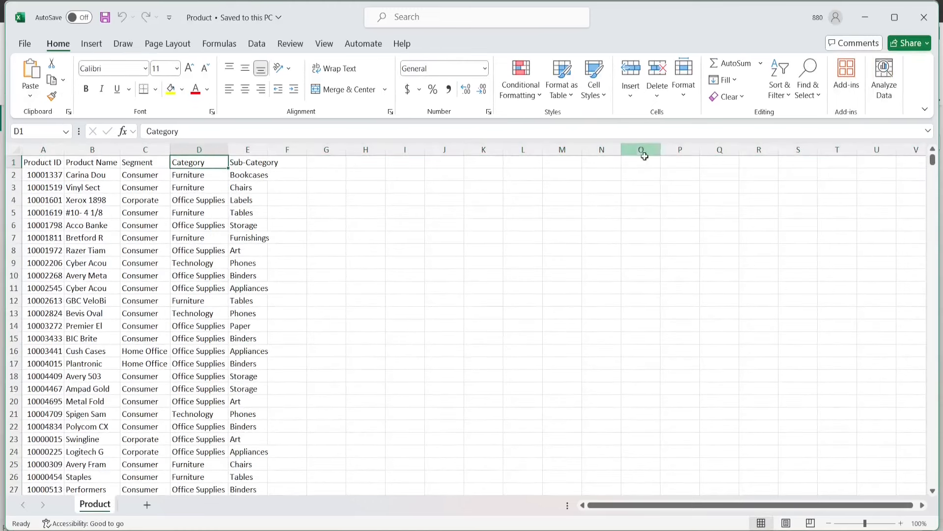
click(924, 17)
- Open the Customer workbook from the dataset folder, review its order and customer columns, and close the workbook
double_click(293, 189)
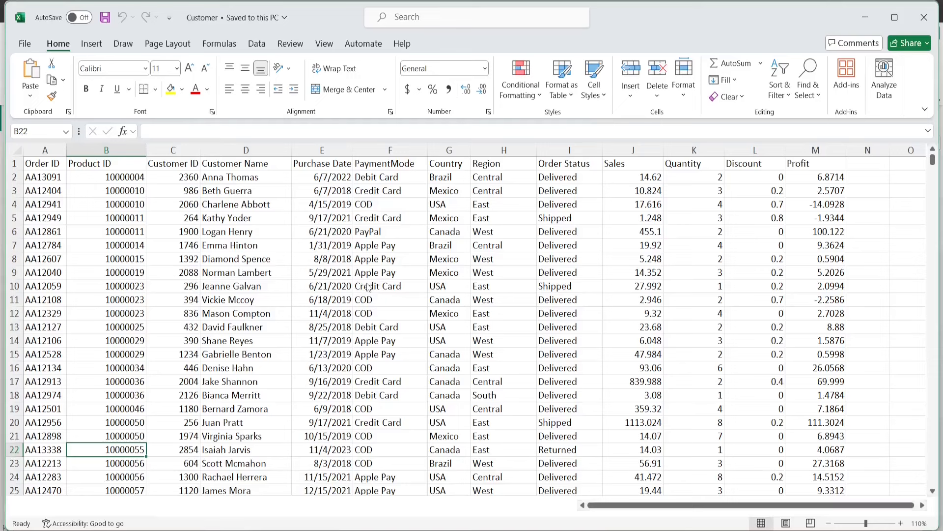
click(235, 260)
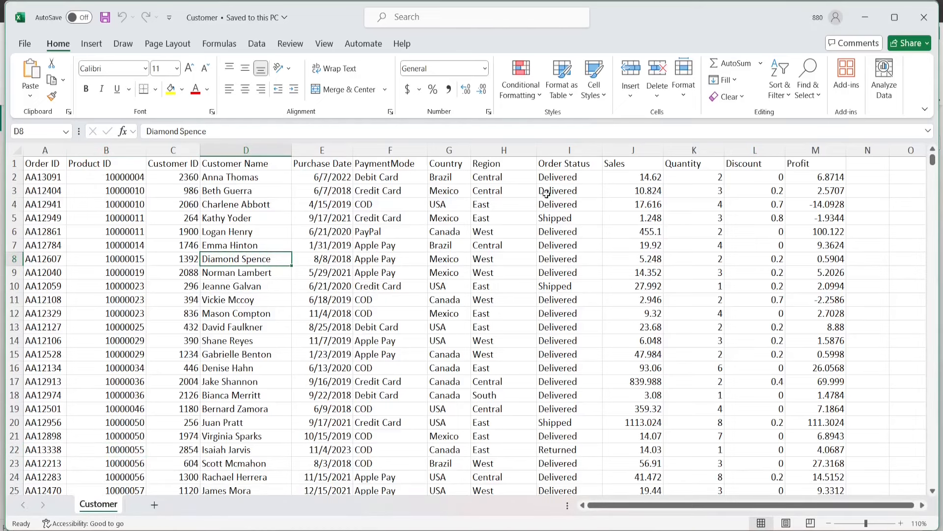
click(925, 17)
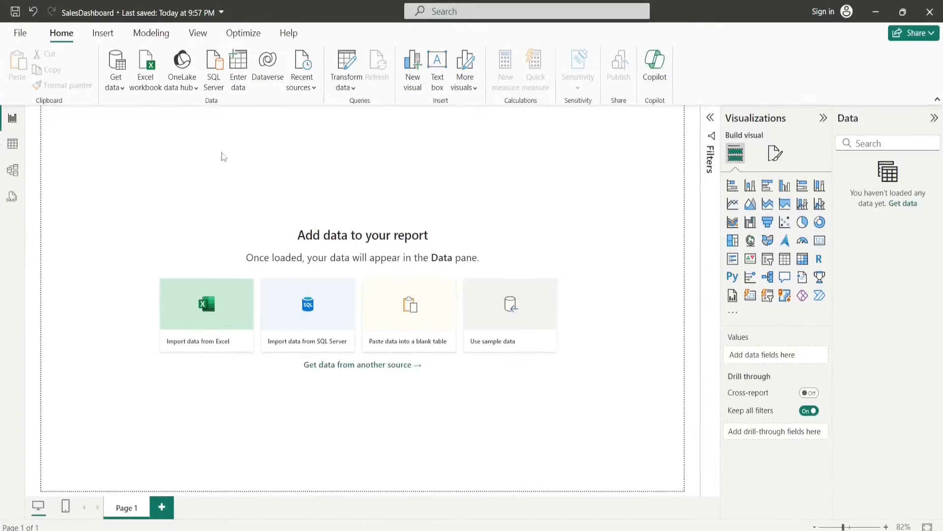
- Import the Product sheet from the Product.xlsx Excel workbook into the SalesDashboard report and load it without transforming
click(118, 87)
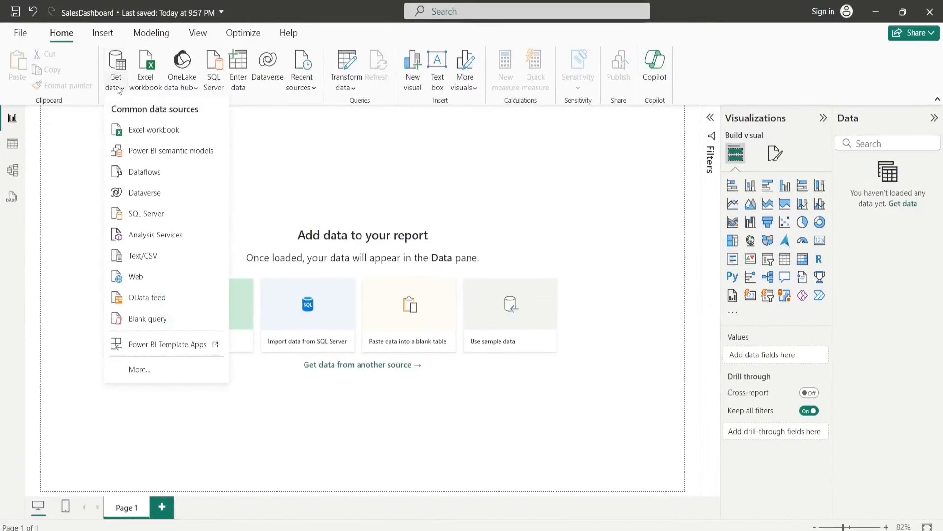
click(141, 132)
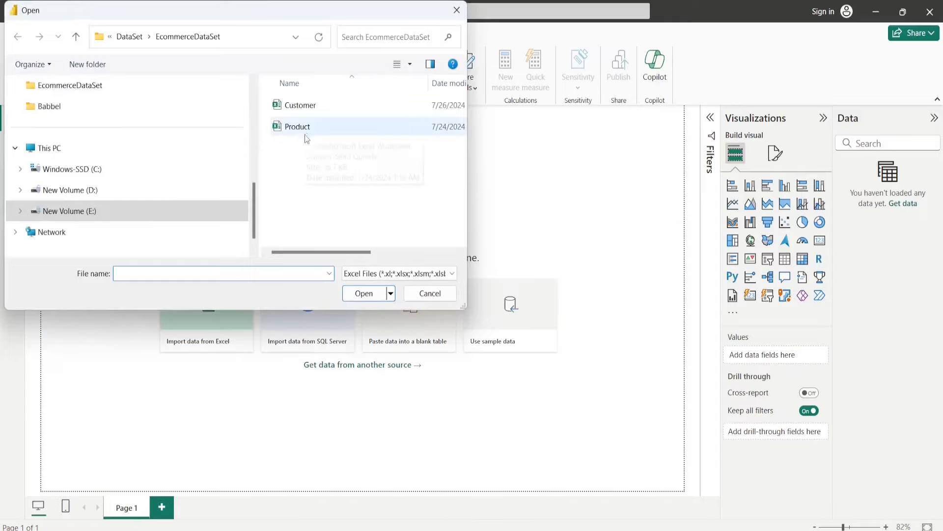
double_click(298, 137)
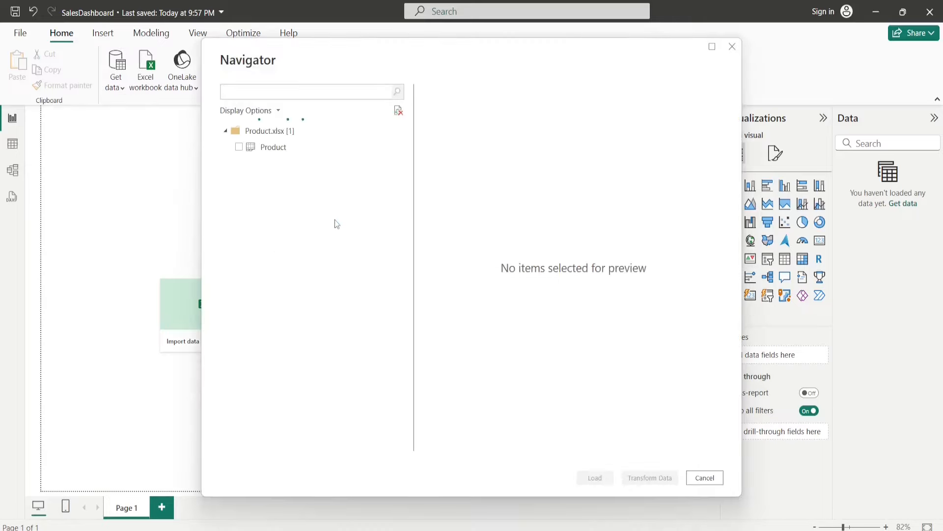
click(239, 147)
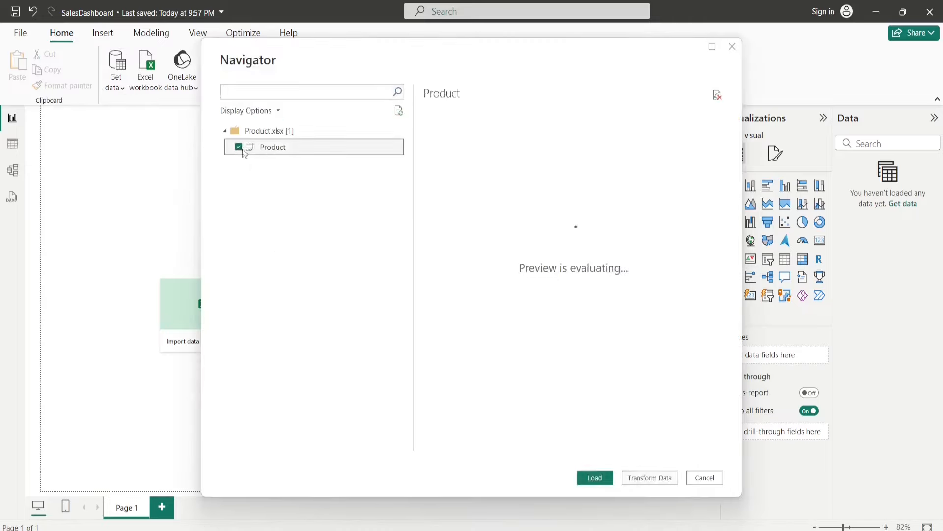
mouse_move(526, 445)
mouse_down()
mouse_move(645, 444)
mouse_move(541, 441)
mouse_up()
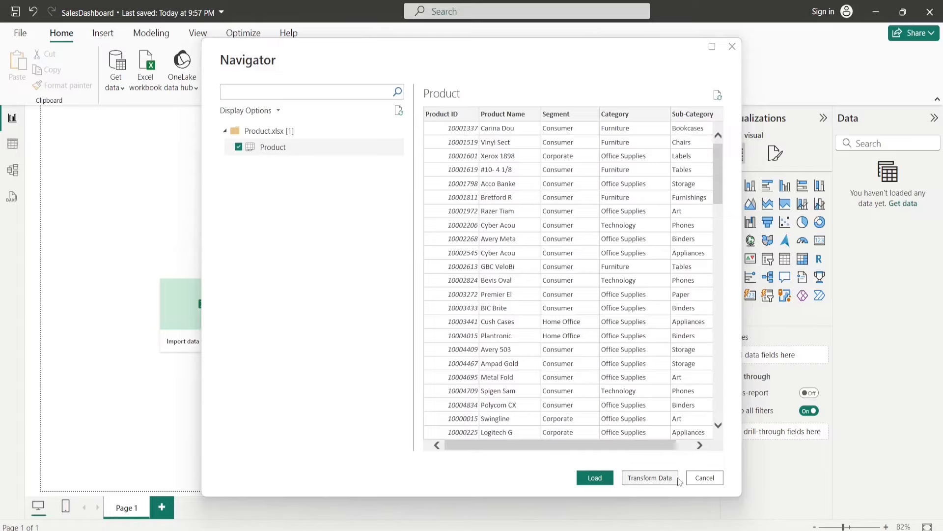
click(590, 480)
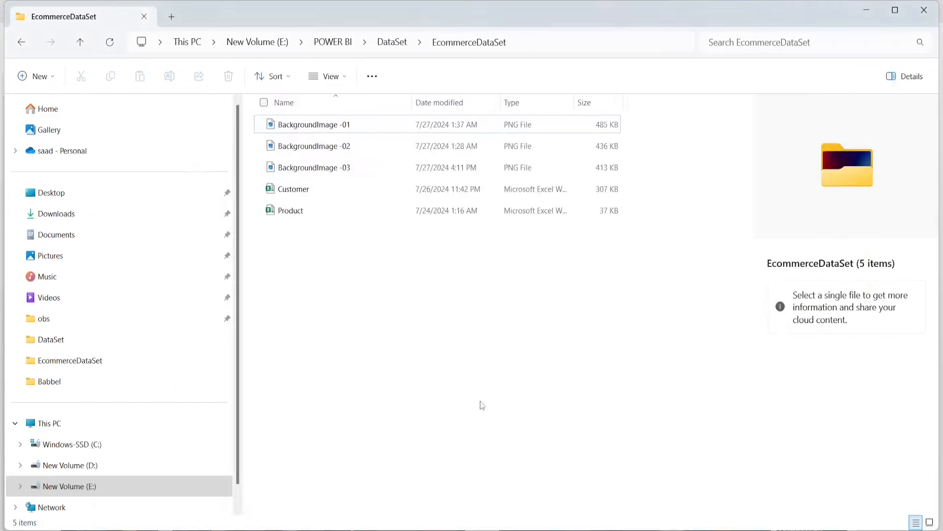
- Import the Customer sheet from the Customer.xlsx Excel workbook into the report, checking its preview columns through Profit before loading
click(299, 193)
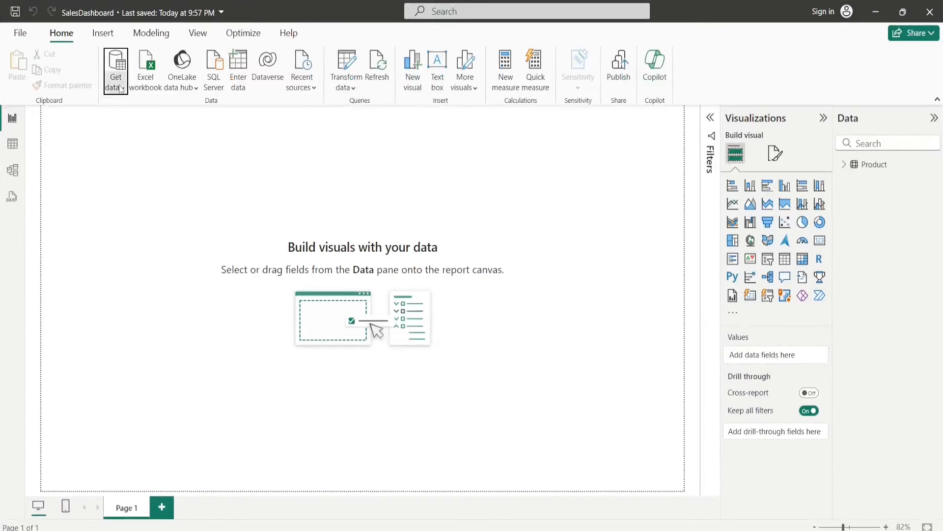
click(121, 88)
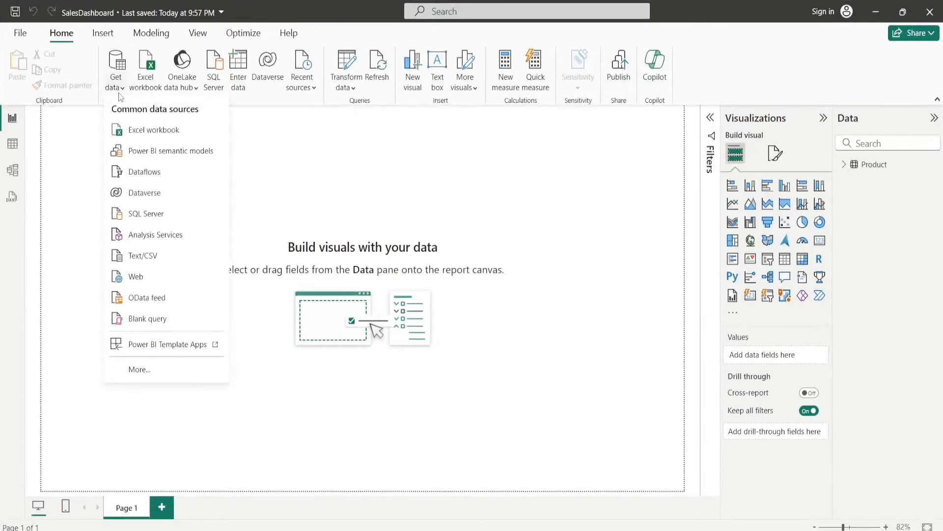
click(138, 129)
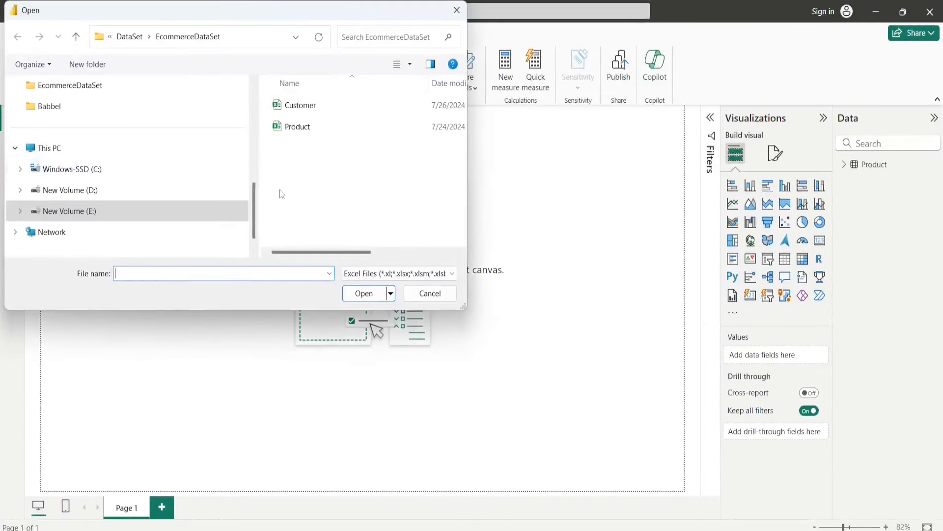
double_click(298, 105)
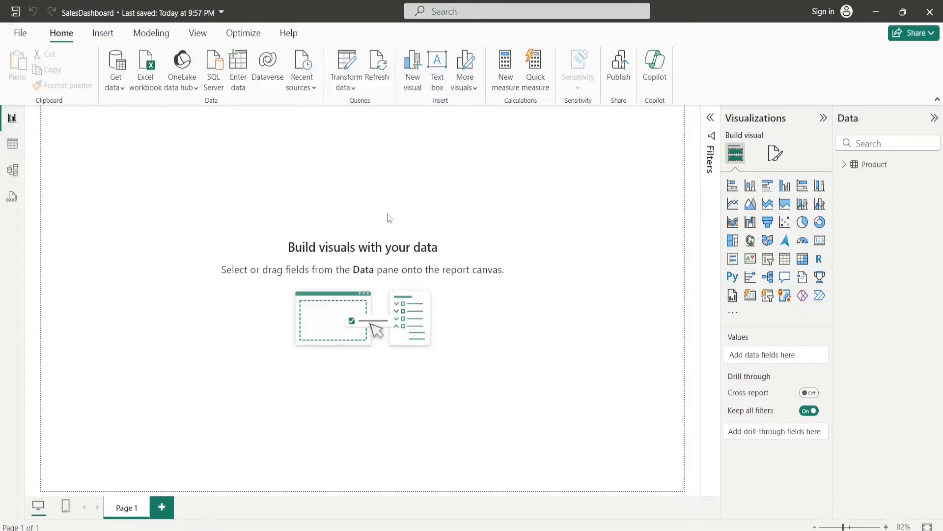
click(238, 147)
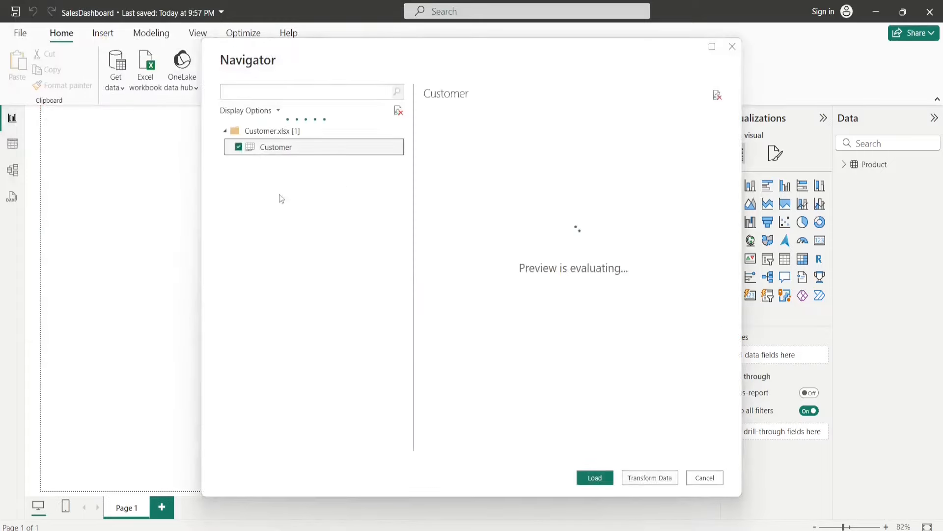
drag(491, 444, 684, 453)
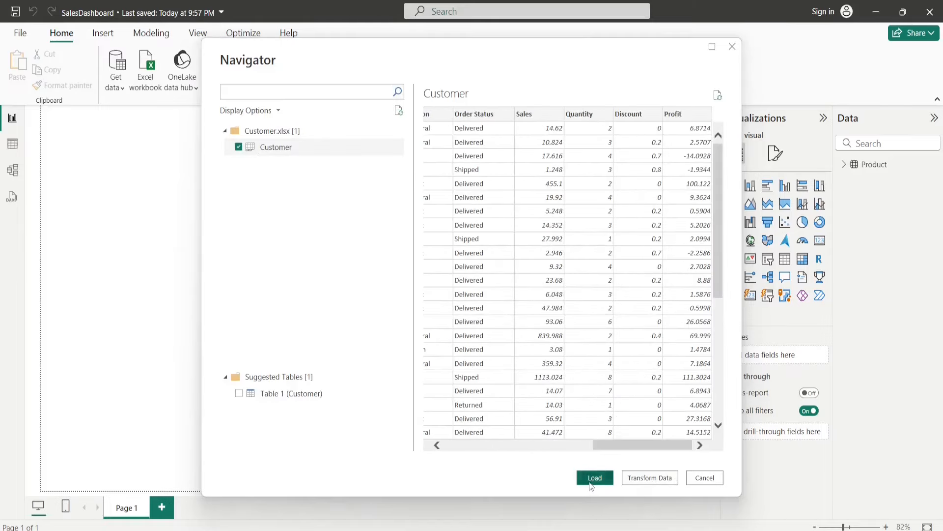
key(alt+Tab)
click(867, 10)
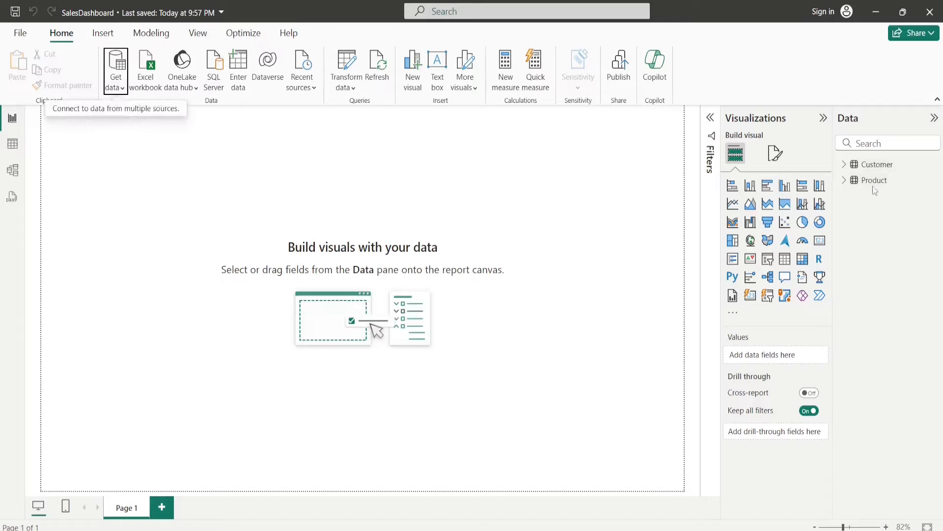
- Expand the Product and Customer tables in the report's data list to review their fields, and collapse both again
click(850, 180)
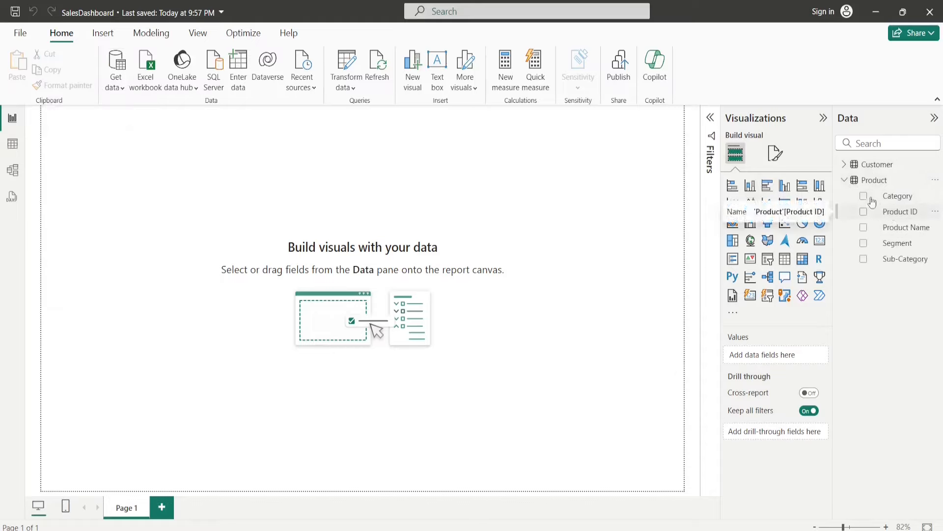
click(844, 164)
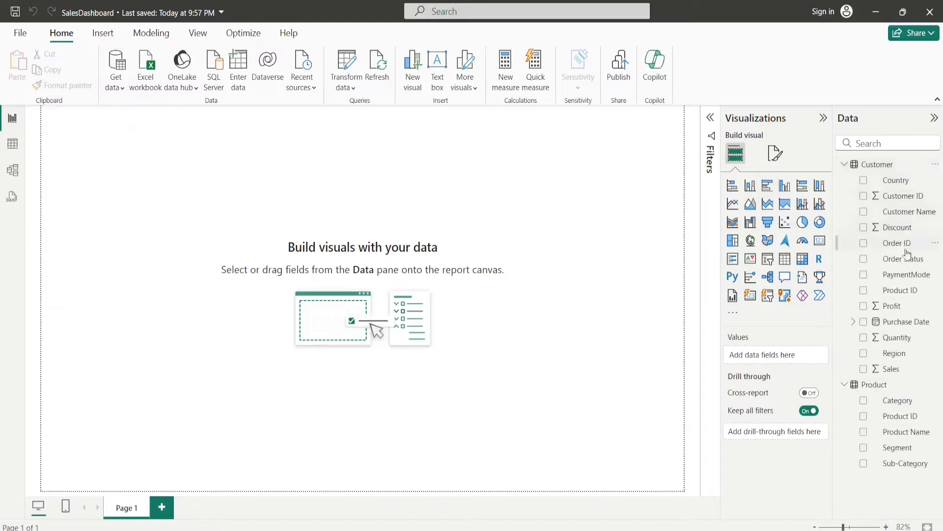
click(845, 165)
click(846, 183)
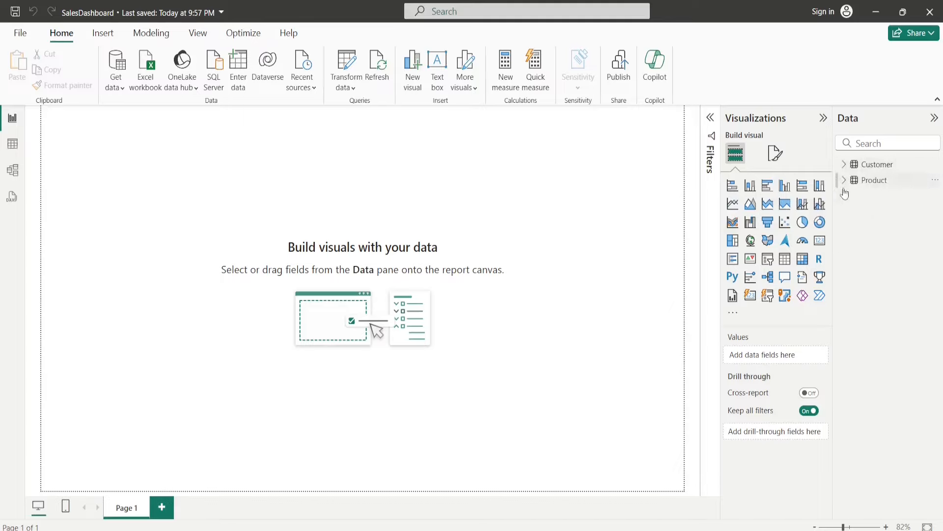
- Open the Power Query Editor to transform the data, and look through the Customer and Product queries
click(350, 91)
click(360, 112)
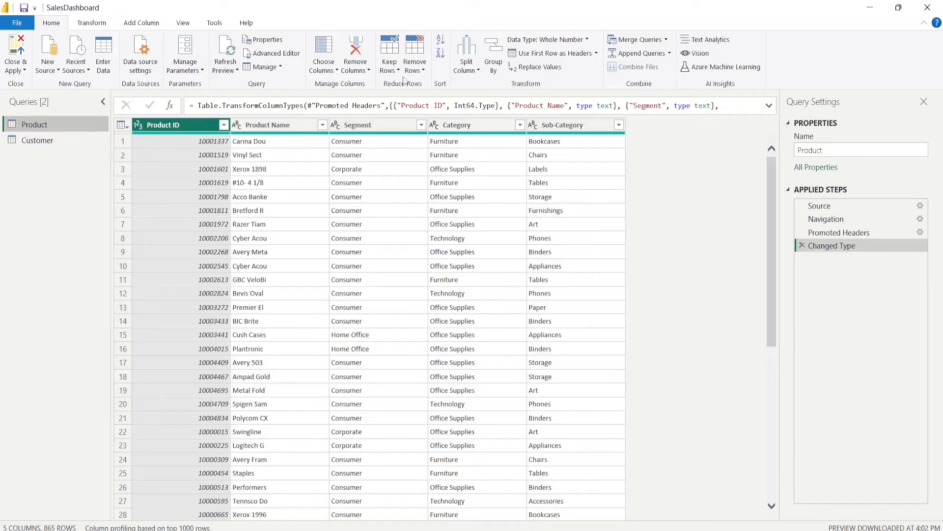
click(36, 139)
click(37, 129)
- Start merging queries as a new query, with Customer as the first table and Product ID as its matching column
click(666, 40)
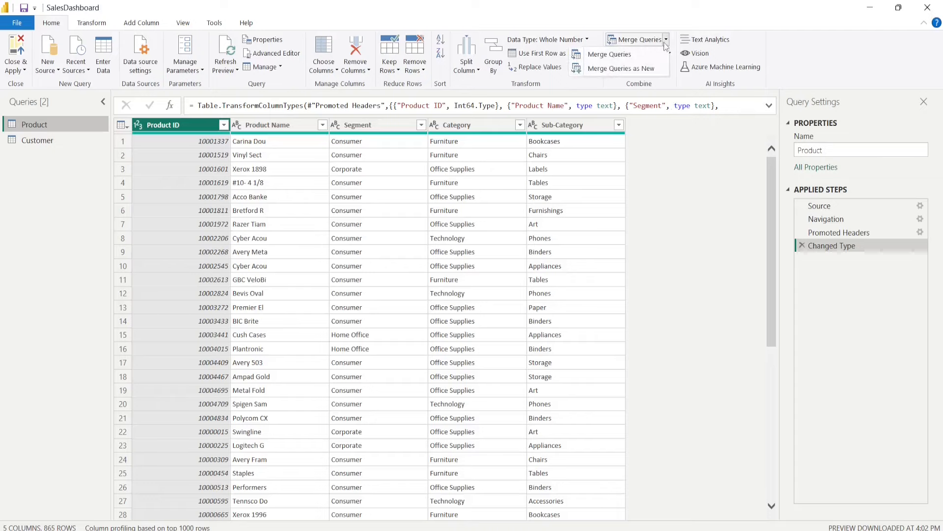
click(612, 72)
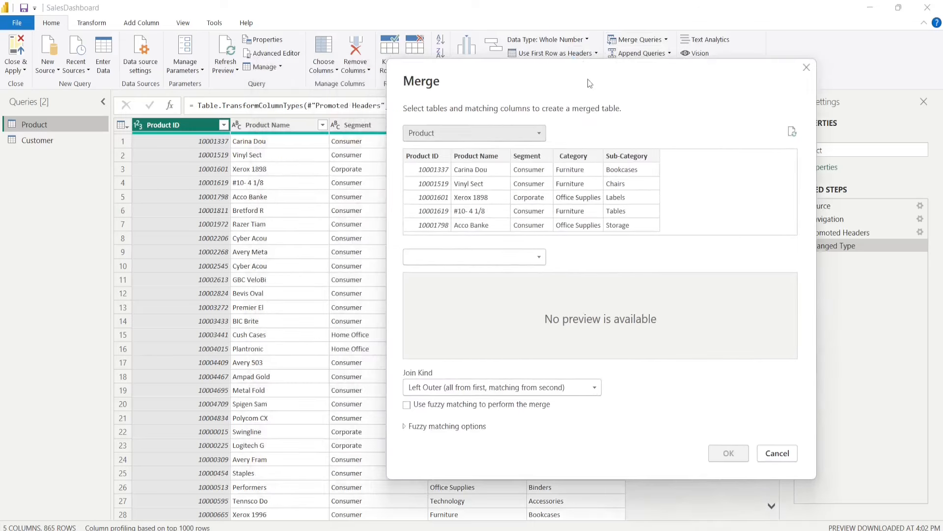
click(453, 137)
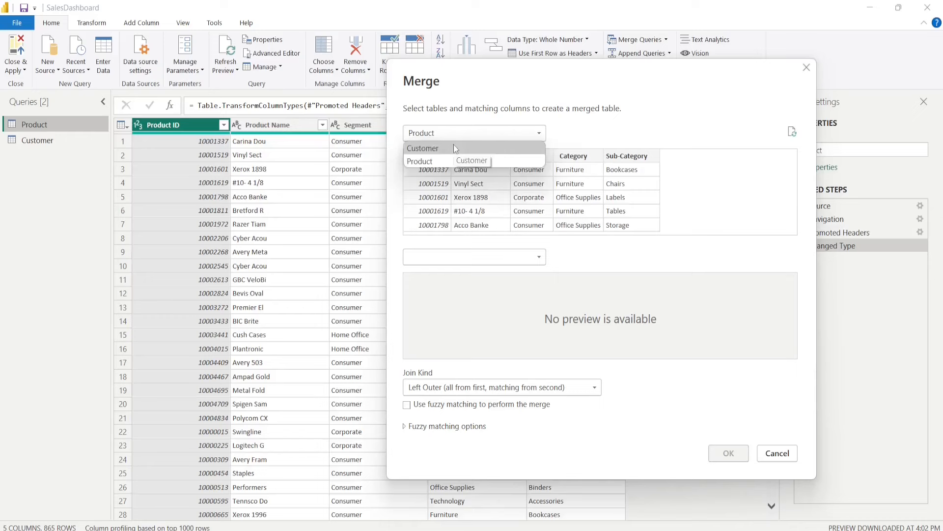
click(453, 147)
drag(489, 234, 414, 227)
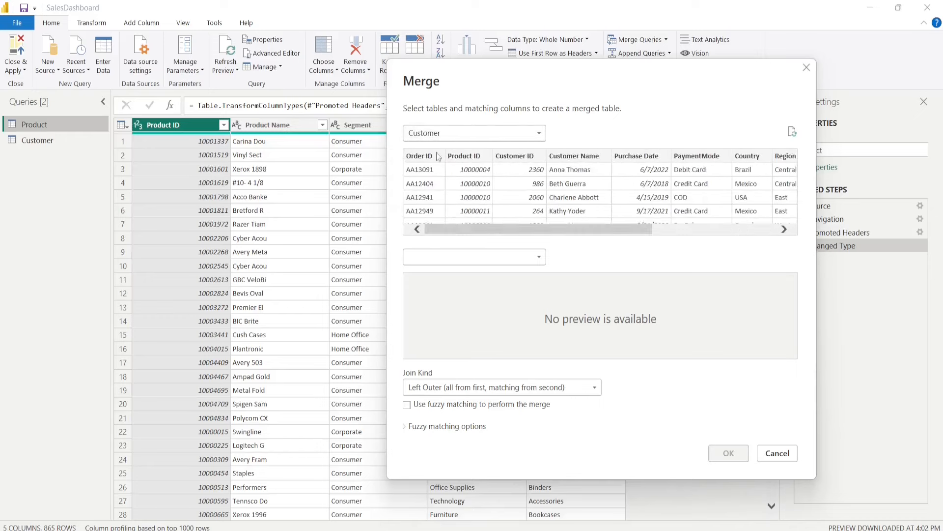
click(472, 159)
- Choose Product as the second merge table, match on its Product ID, and create the merged query with an Inner join
click(489, 258)
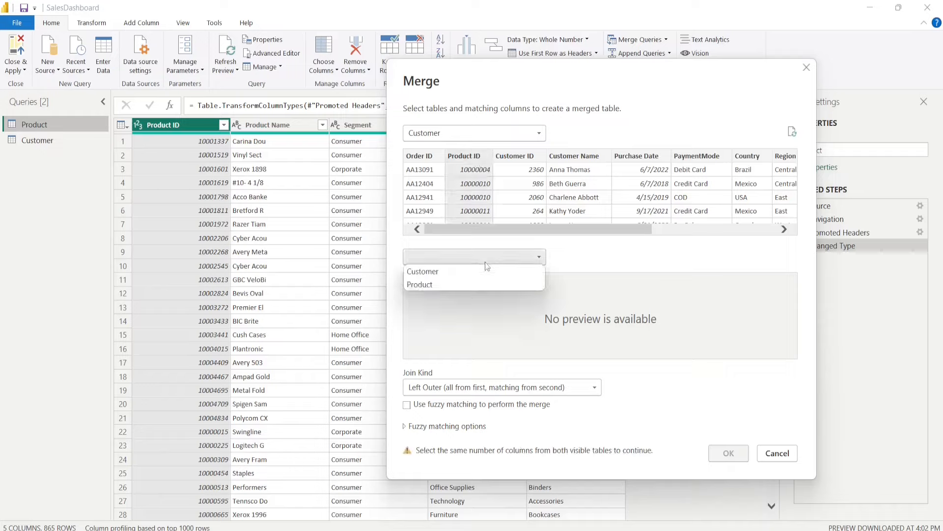
click(470, 284)
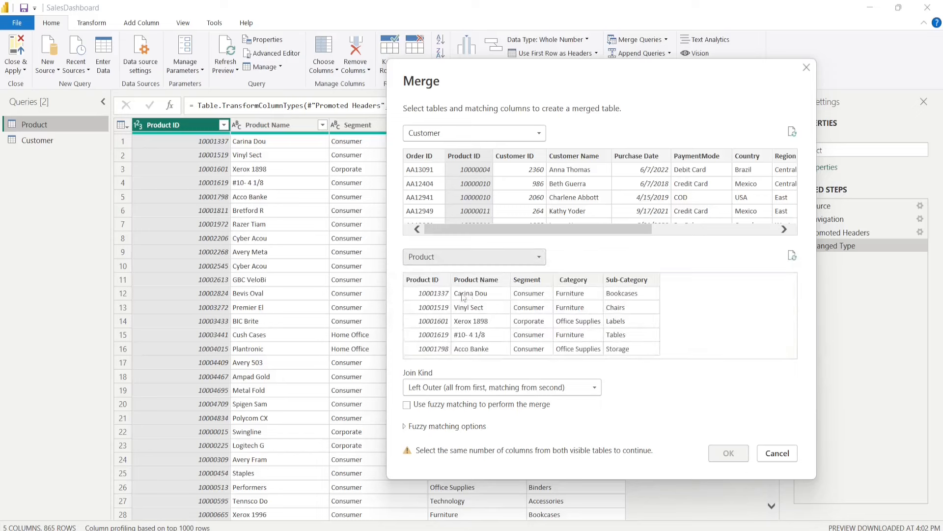
click(425, 283)
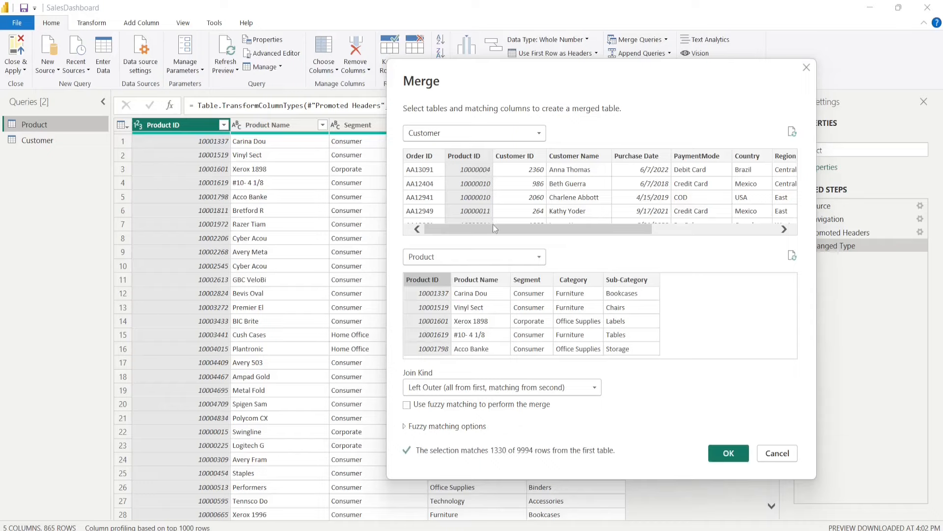
click(482, 386)
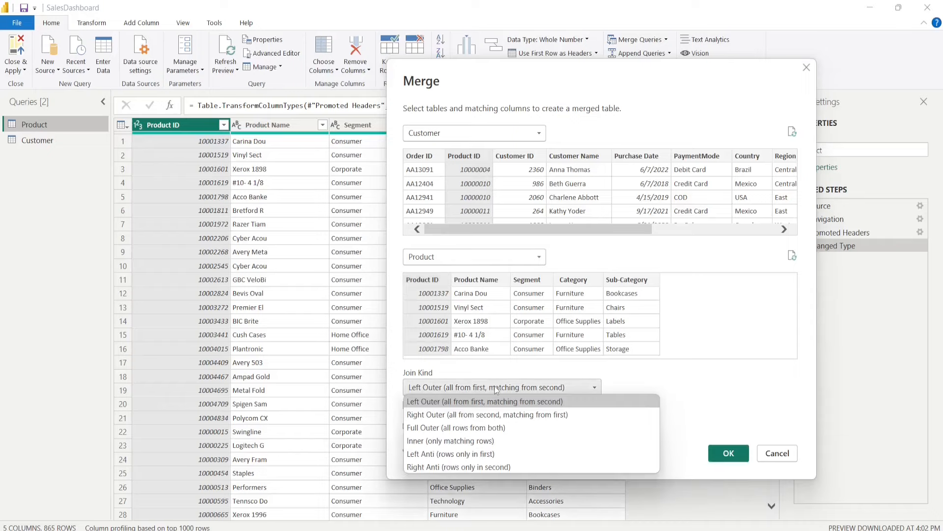
click(478, 444)
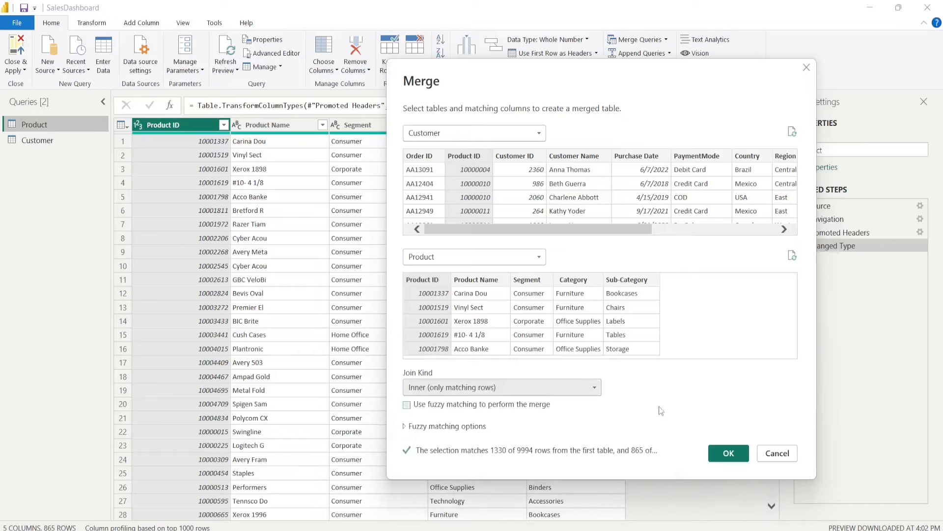
click(737, 452)
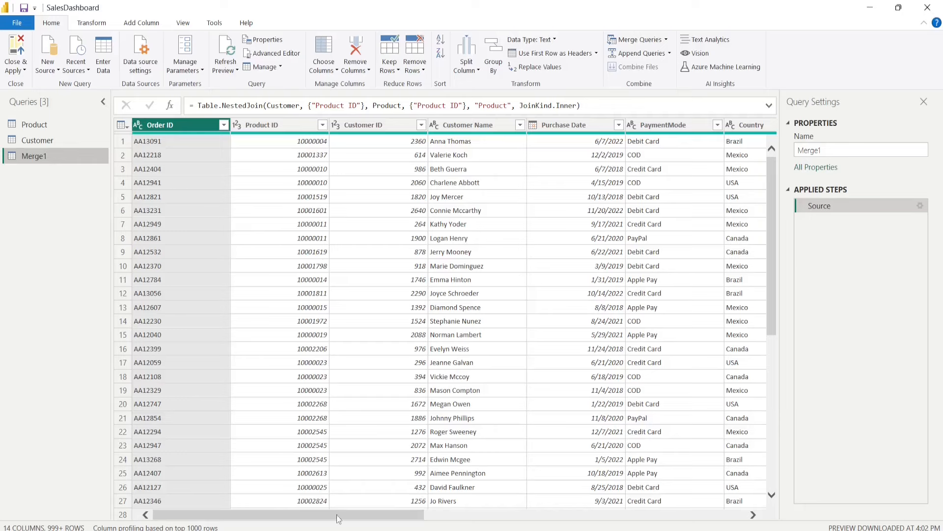
- Expand the merged query's Product column into Product Name, Segment, Category and Sub-Category, leaving out Product ID
drag(338, 515, 673, 522)
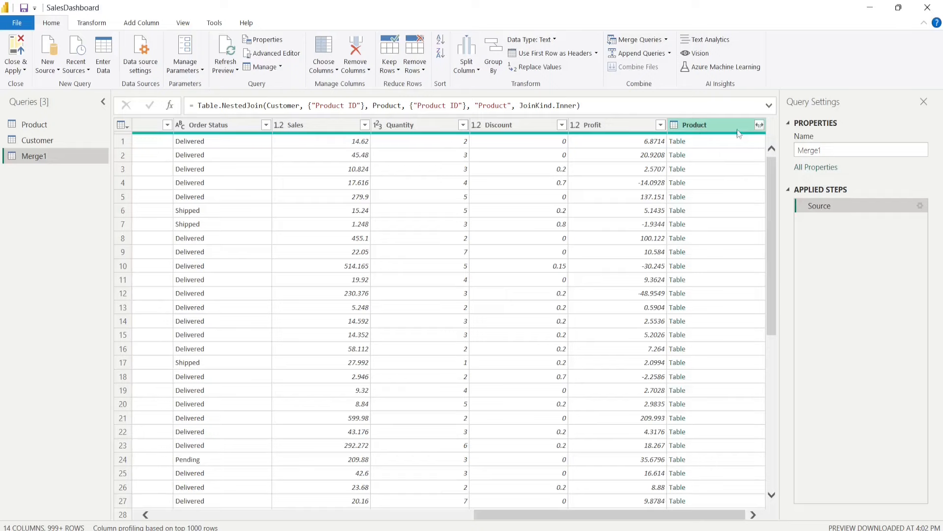
click(760, 126)
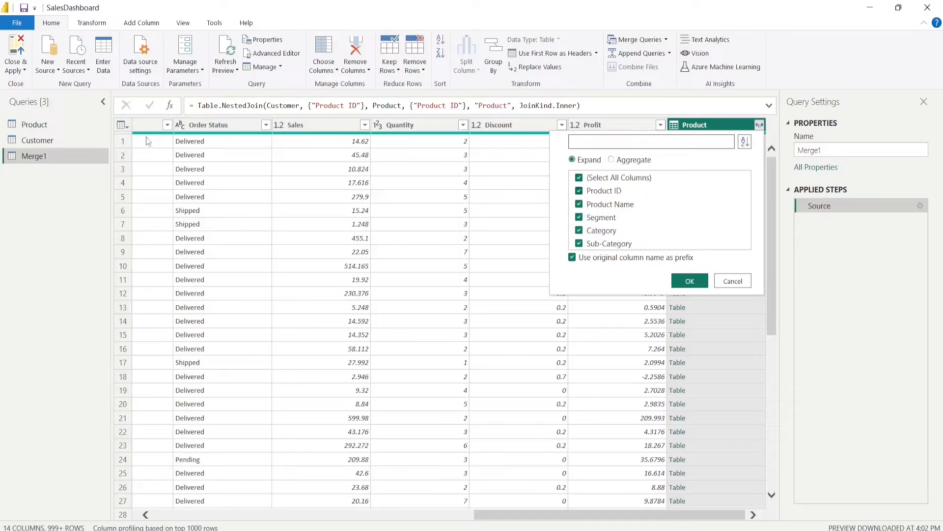
click(580, 192)
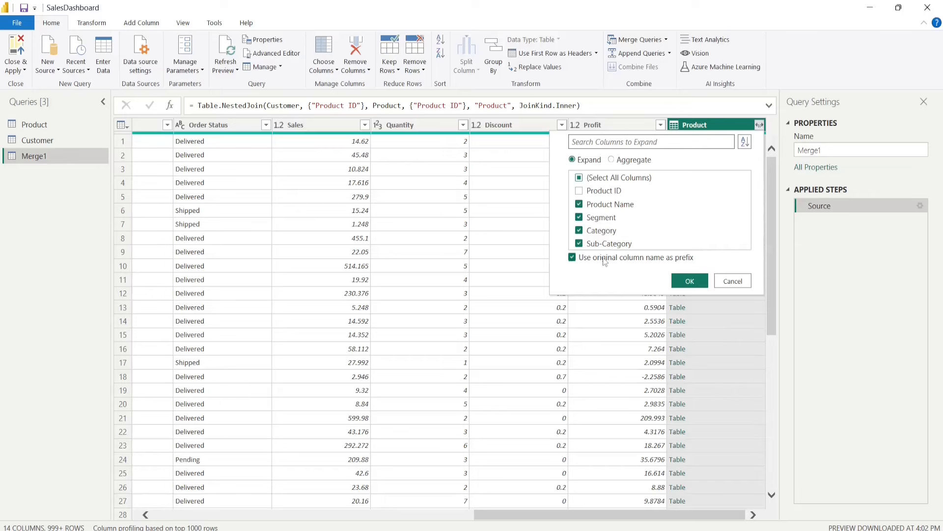
click(690, 281)
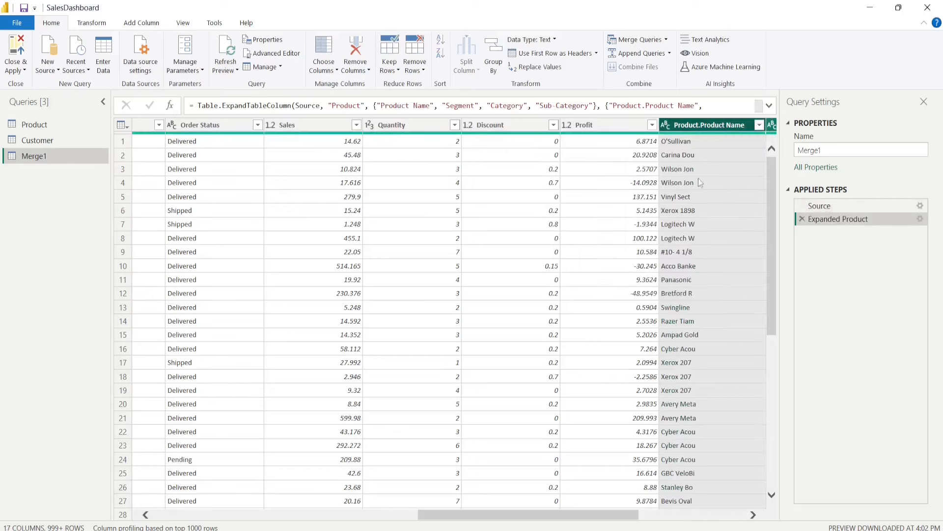
- Rename the Product.Product Name column of the merged query as Product Name
drag(612, 514, 717, 521)
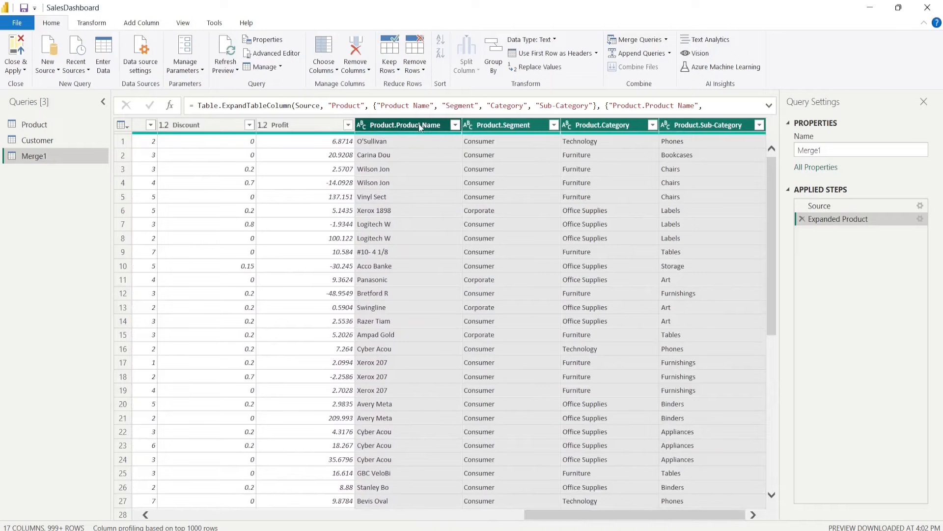
double_click(396, 126)
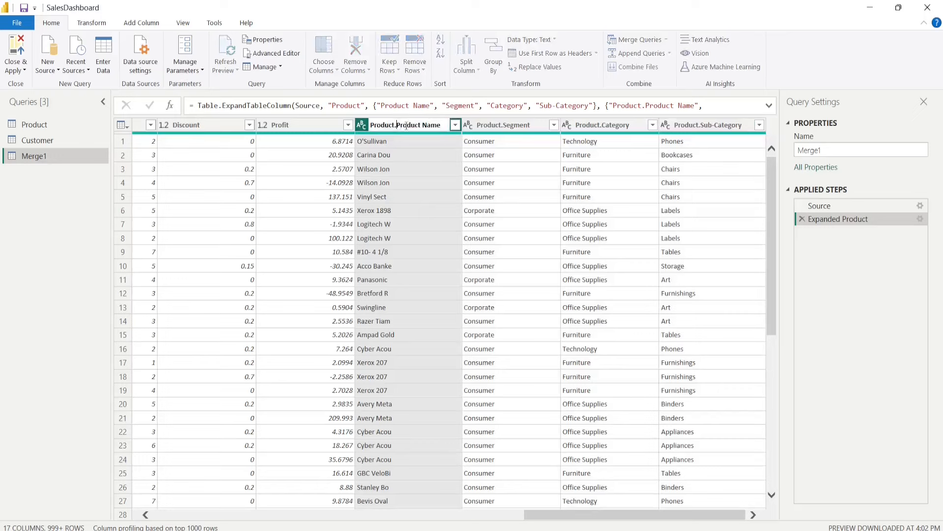
key(BackSpace)
key(BackSpace)
key(BackSpace)
key(BackSpace)
key(BackSpace)
key(BackSpace)
key(BackSpace)
key(BackSpace)
key(Return)
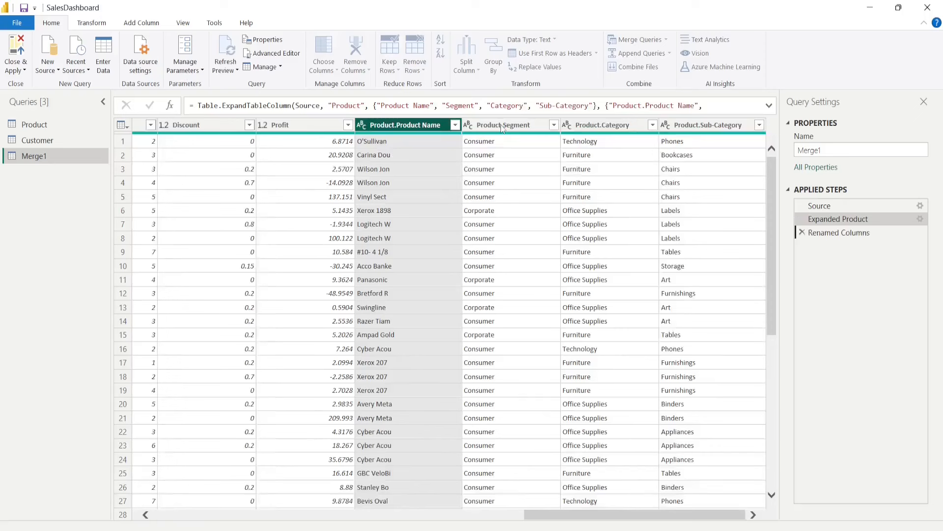
- Remove the "Product." prefix from the other expanded columns so they are named Segment, Category and Sub-Category
click(521, 126)
double_click(534, 126)
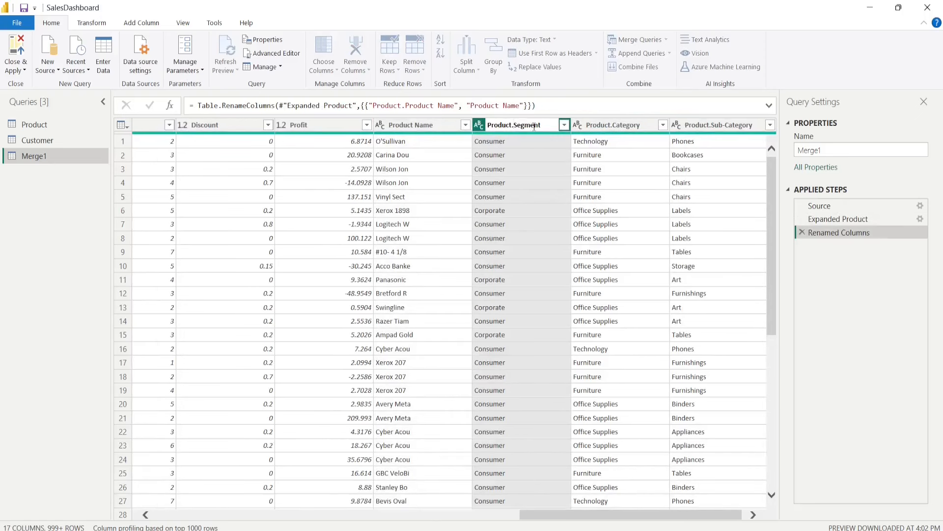
key(ctrl+Left)
key(BackSpace)
key(BackSpace)
key(BackSpace)
key(BackSpace)
key(BackSpace)
key(BackSpace)
key(BackSpace)
key(BackSpace)
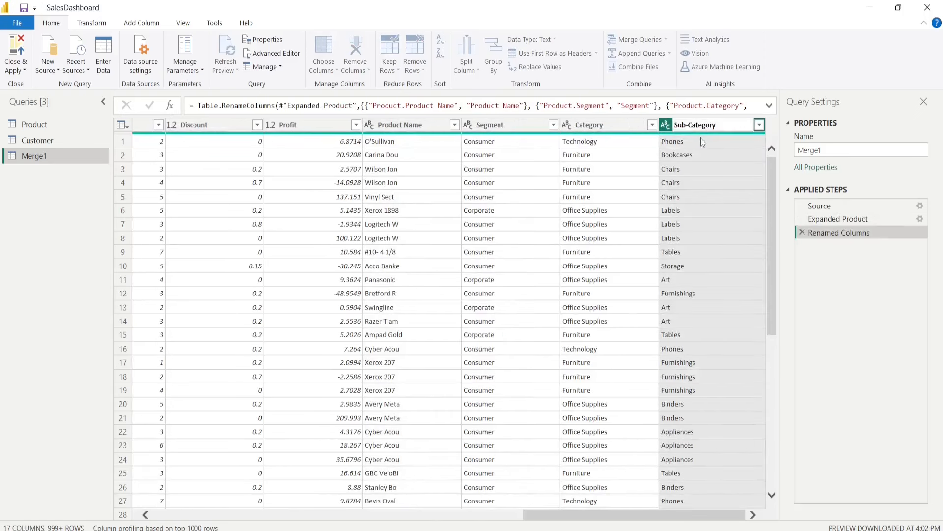
key(Return)
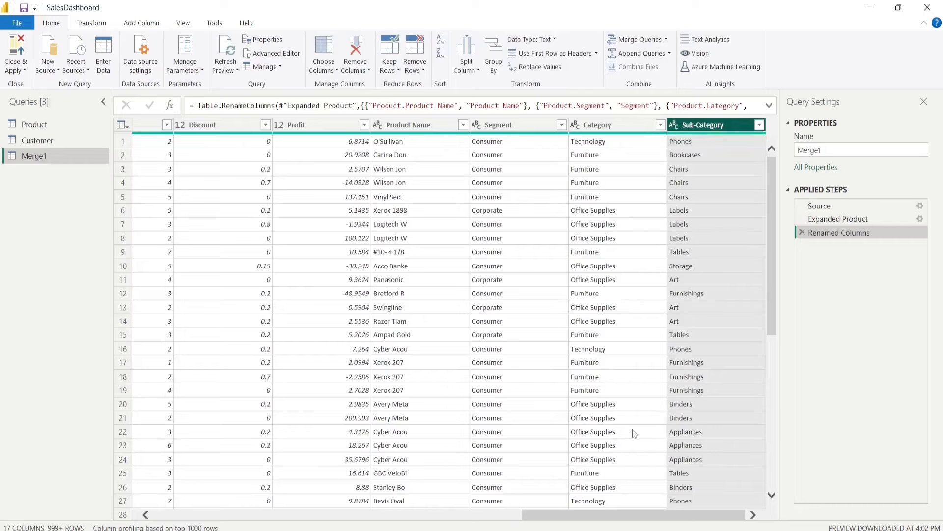
- Move the Product Name, Segment, Category and Sub-Category columns, in that order, between Order Status and Sales
drag(581, 515, 555, 522)
drag(457, 125, 32, 125)
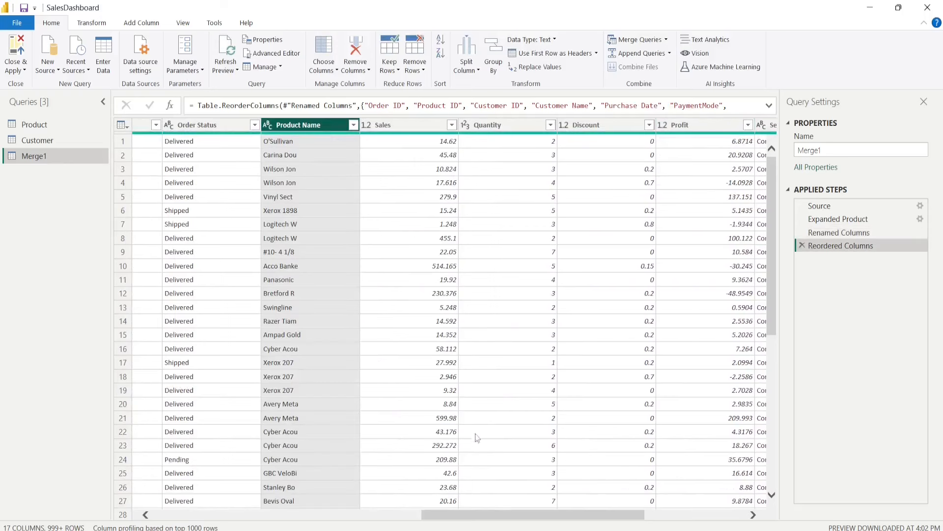
drag(490, 516, 591, 515)
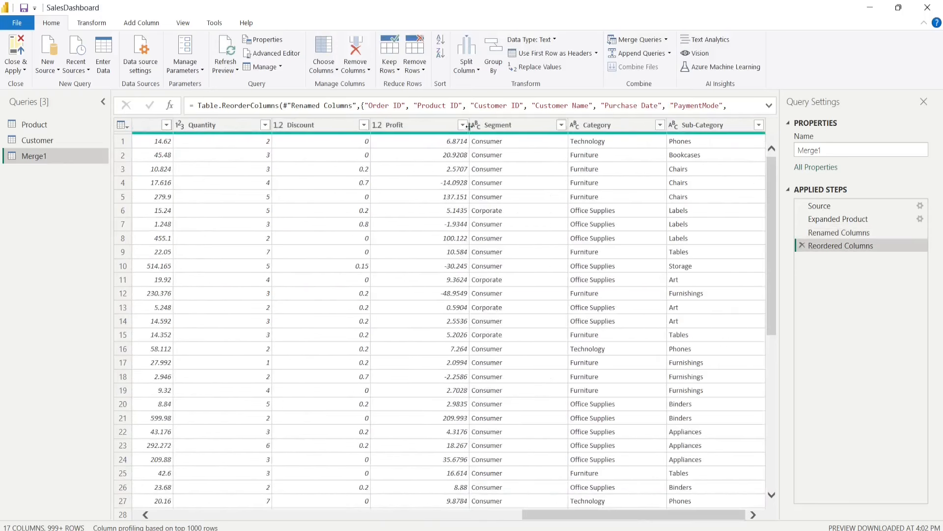
drag(506, 128, 227, 139)
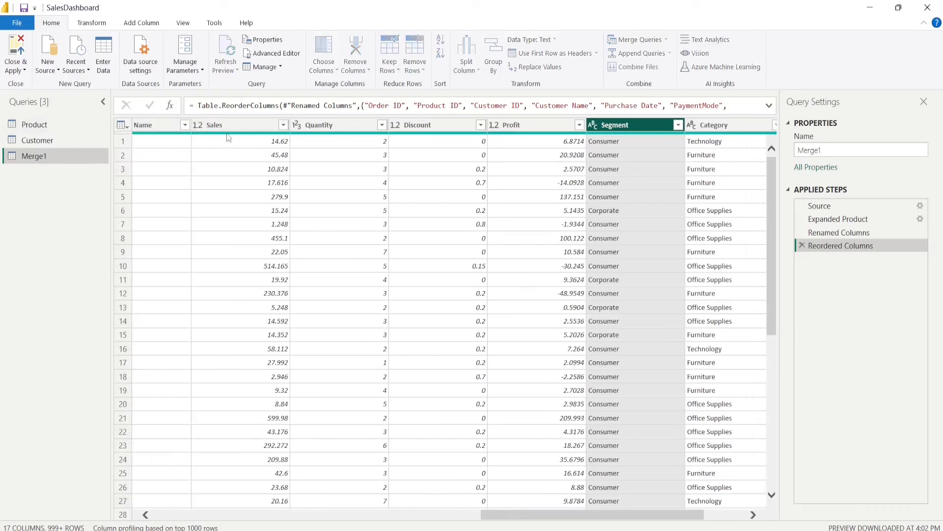
drag(532, 516, 574, 516)
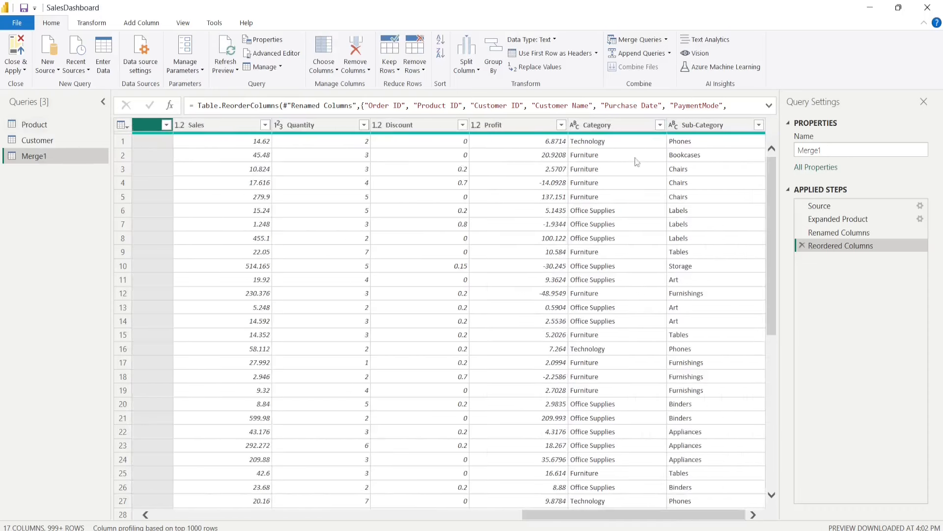
drag(626, 127, 212, 126)
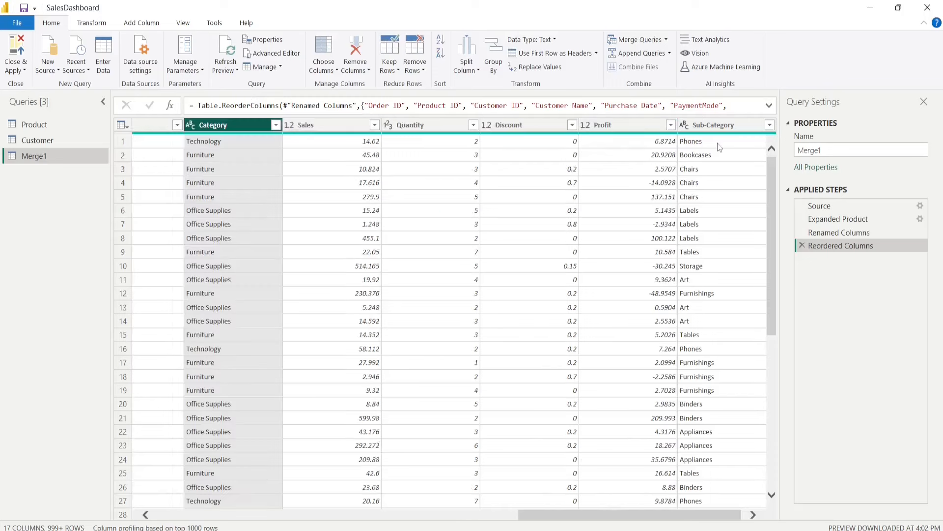
drag(715, 129, 307, 124)
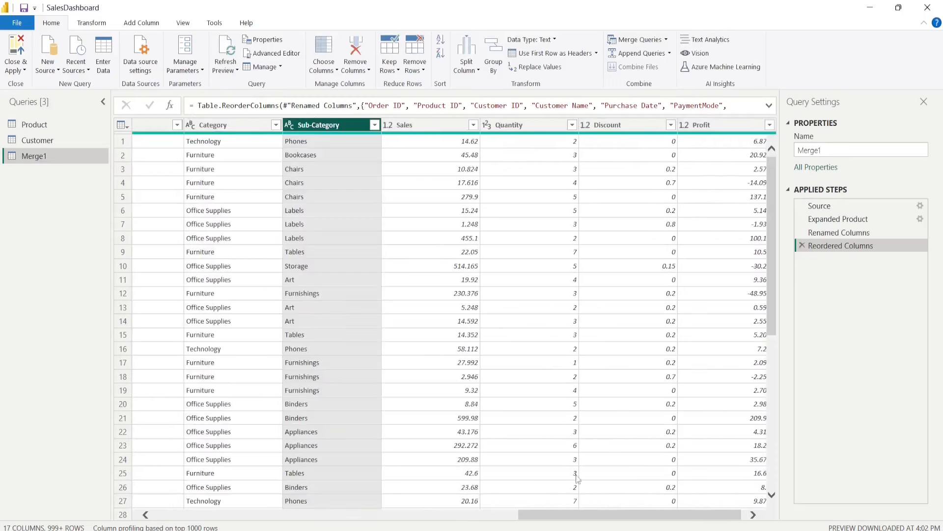
- Rename the Merge1 query as EcommerceData and look across its columns
drag(583, 516, 173, 467)
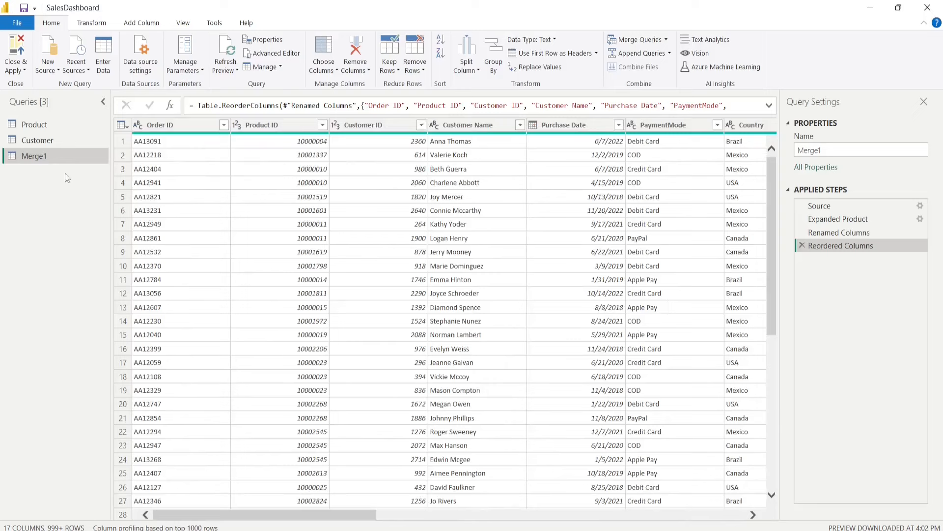
right_click(40, 161)
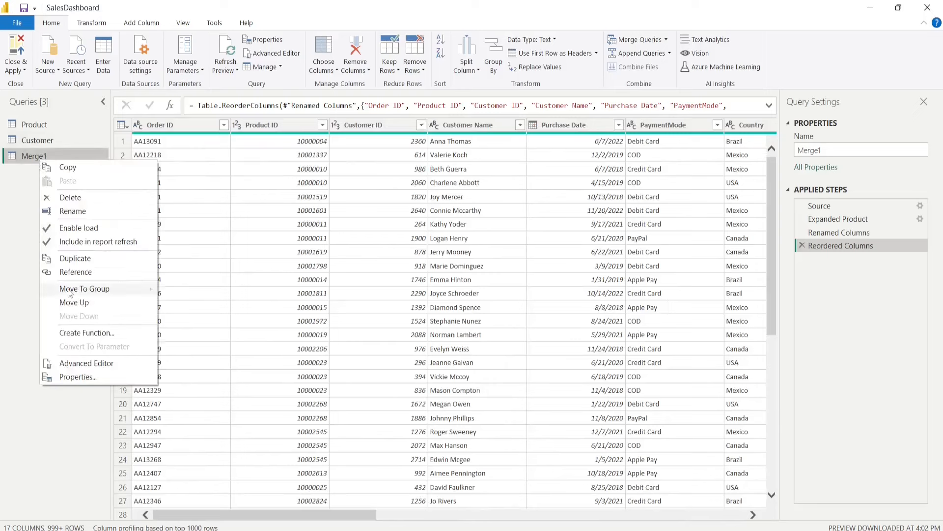
click(71, 214)
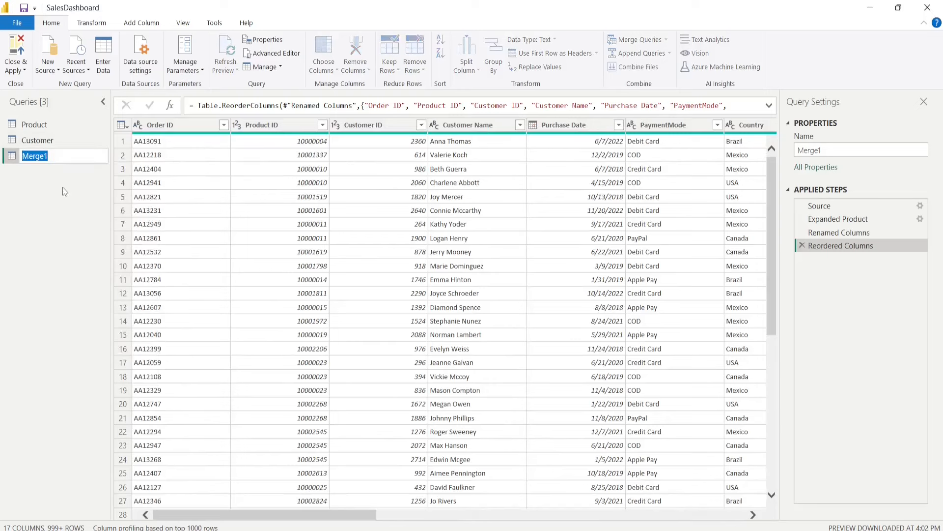
text(EcommerceData)
key(Return)
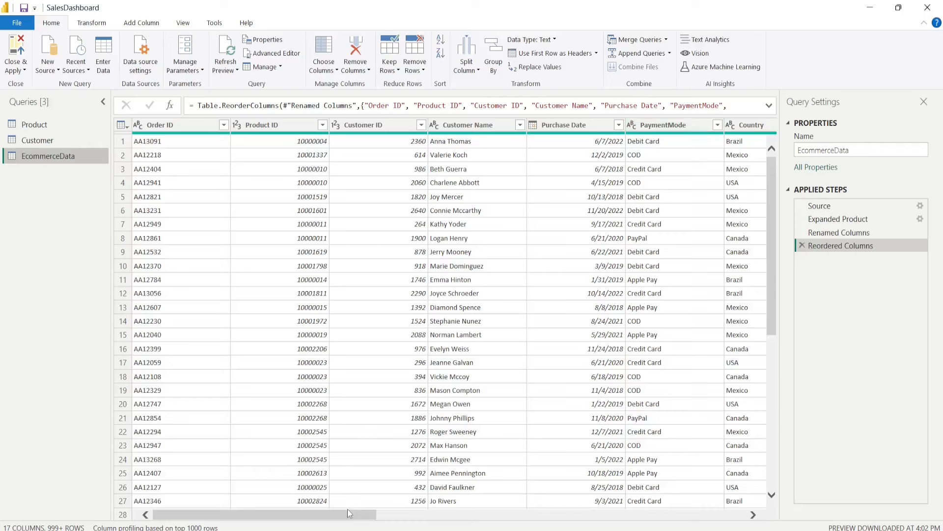
drag(347, 516, 278, 517)
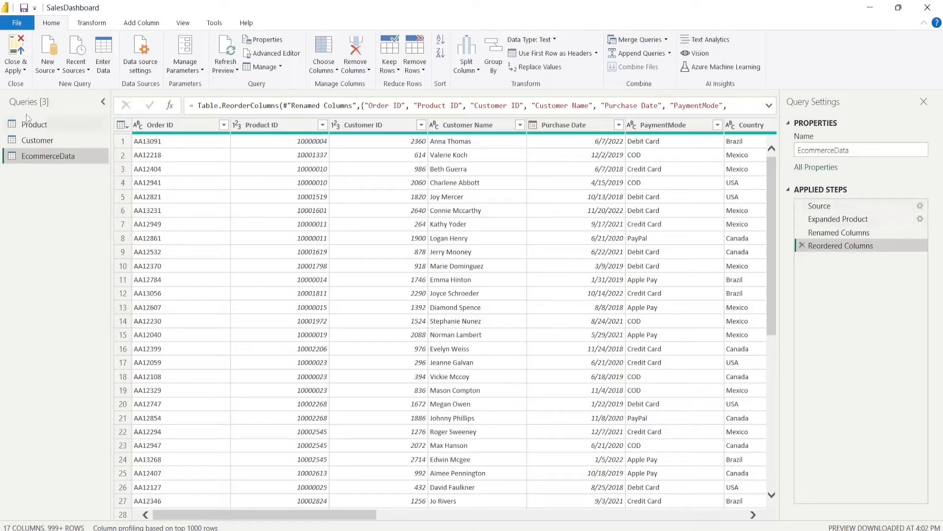
- Apply the pending query changes, close the Power Query editor and select the EcommerceData table in the report
click(19, 71)
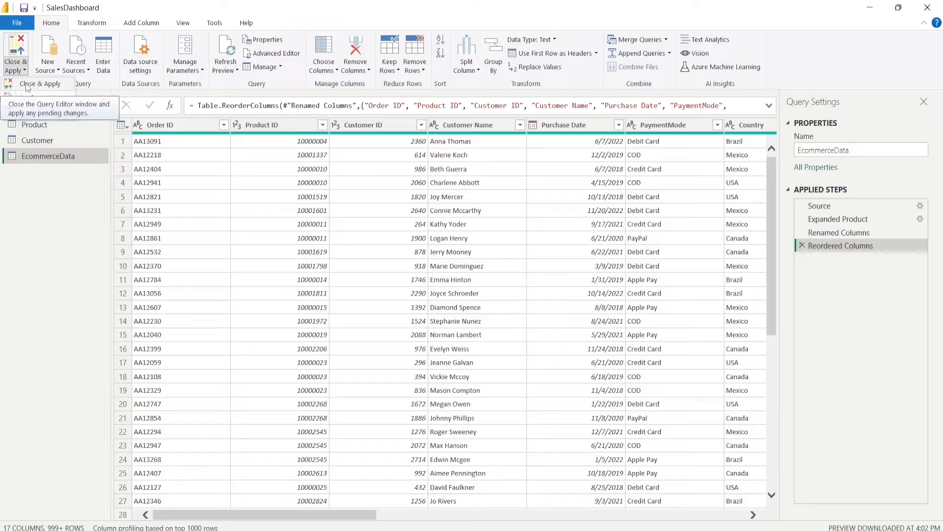
click(26, 85)
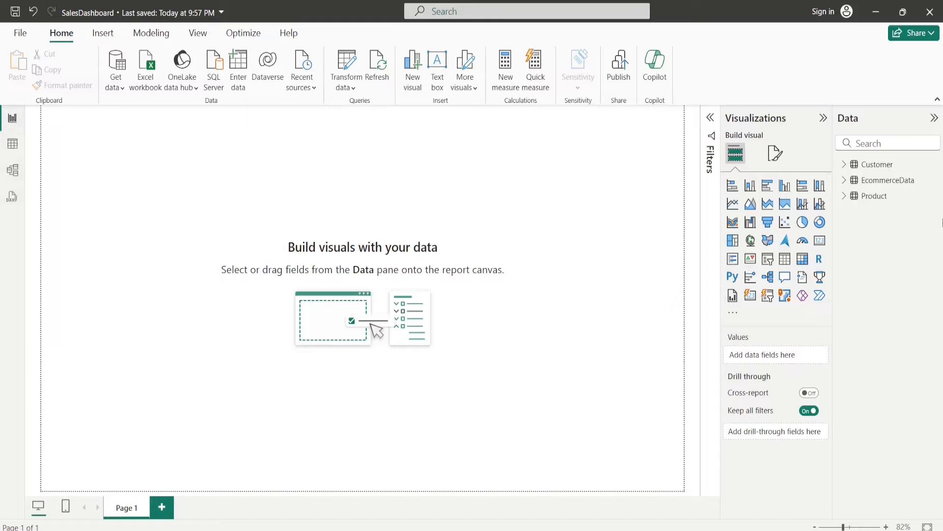
mouse_move(879, 188)
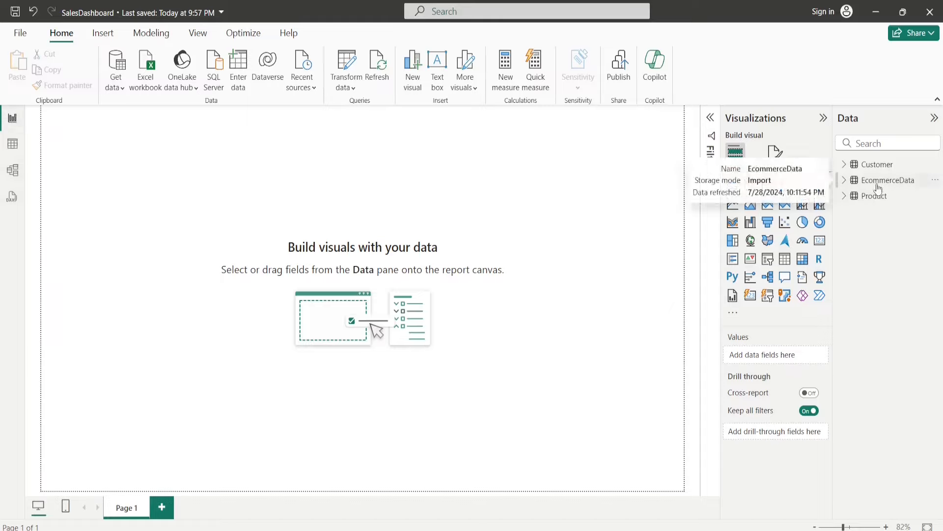
click(879, 188)
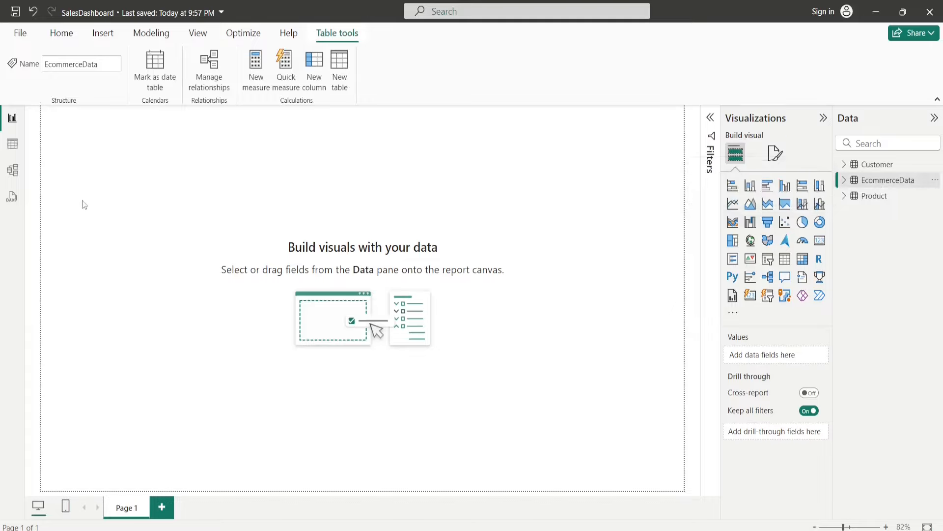
- Examine the records of the EcommerceData table and the model relationships between the Product, Customer and EcommerceData tables
click(13, 145)
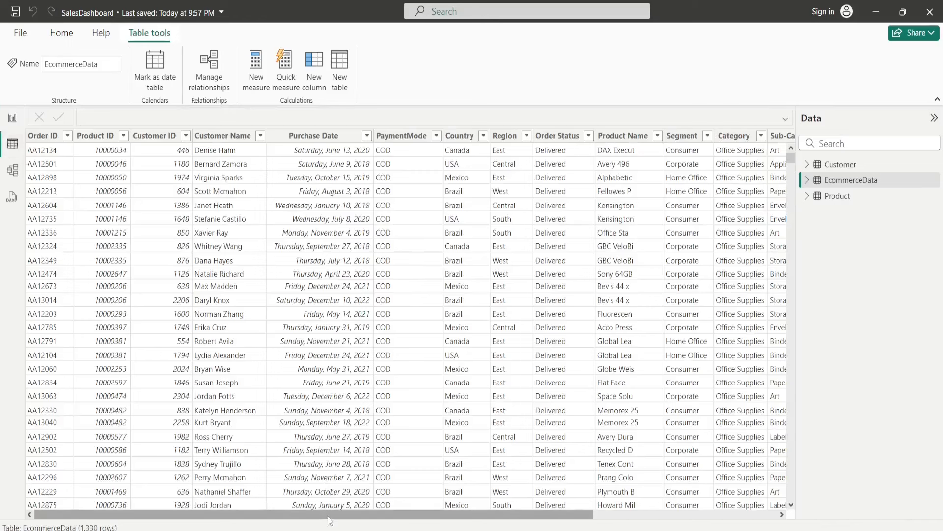
drag(329, 515, 123, 515)
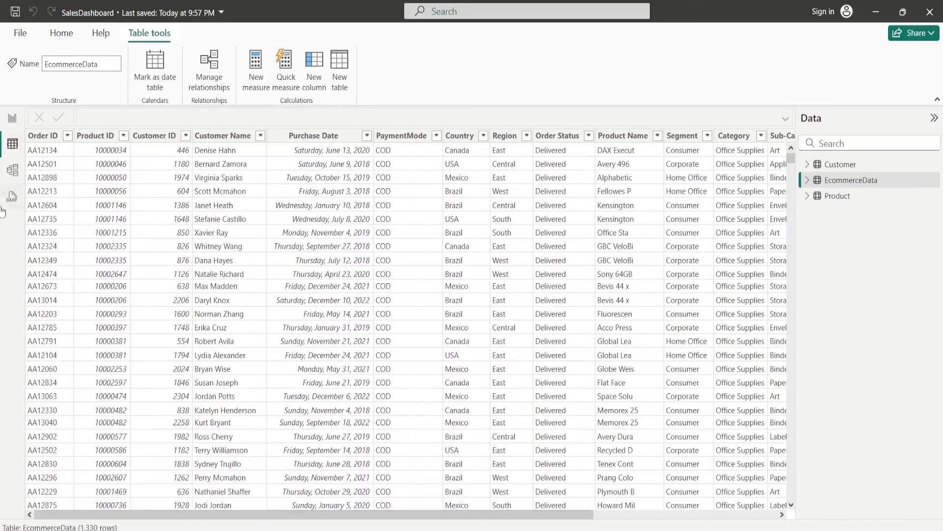
click(12, 118)
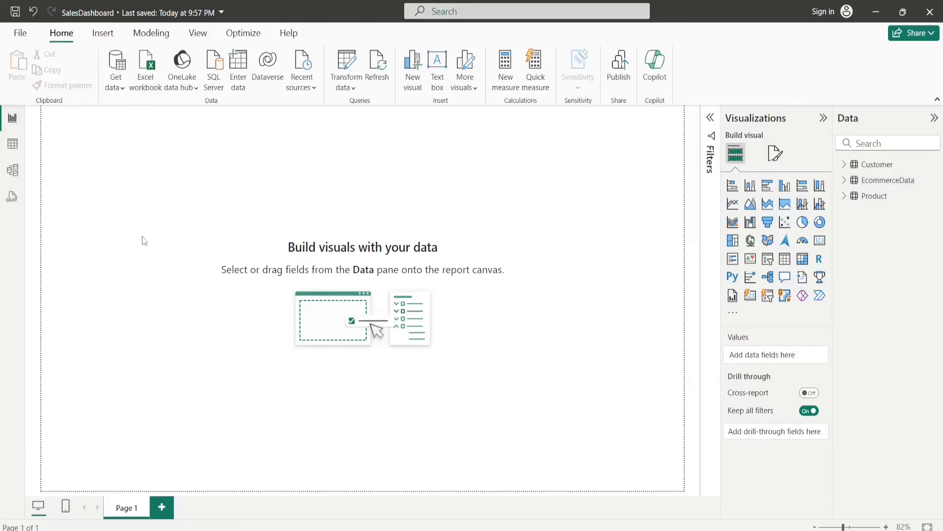
click(12, 171)
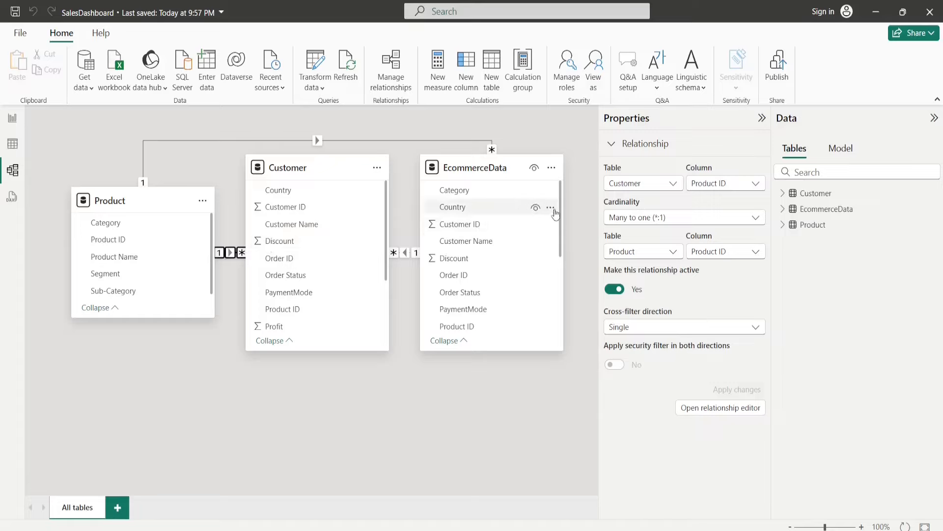
mouse_move(562, 201)
mouse_down()
mouse_move(562, 288)
mouse_move(564, 183)
mouse_up()
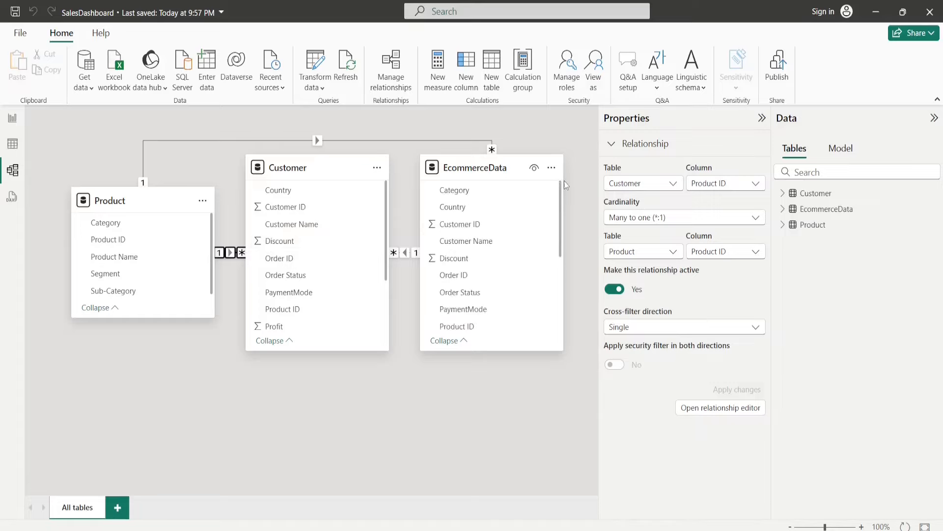
click(13, 118)
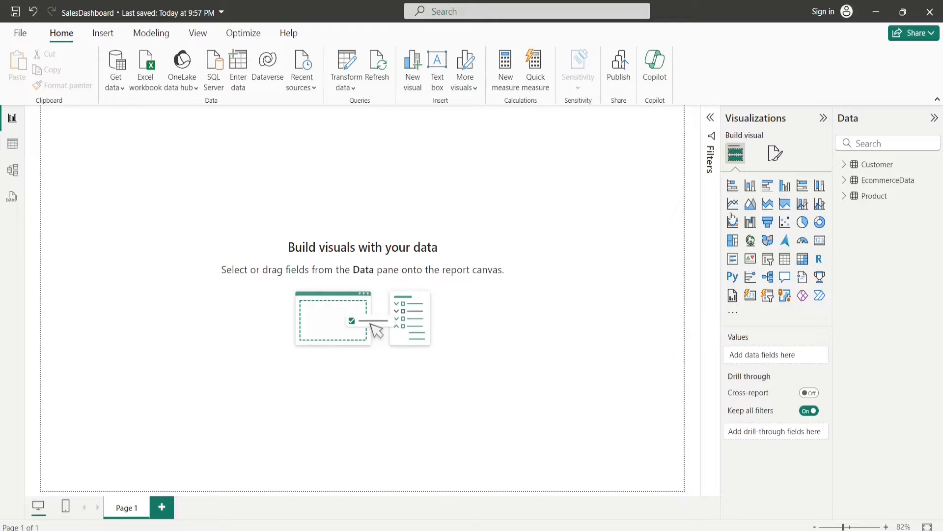
- Rename the report page as Ecommerce Sales Dashboard in the page information settings
click(774, 156)
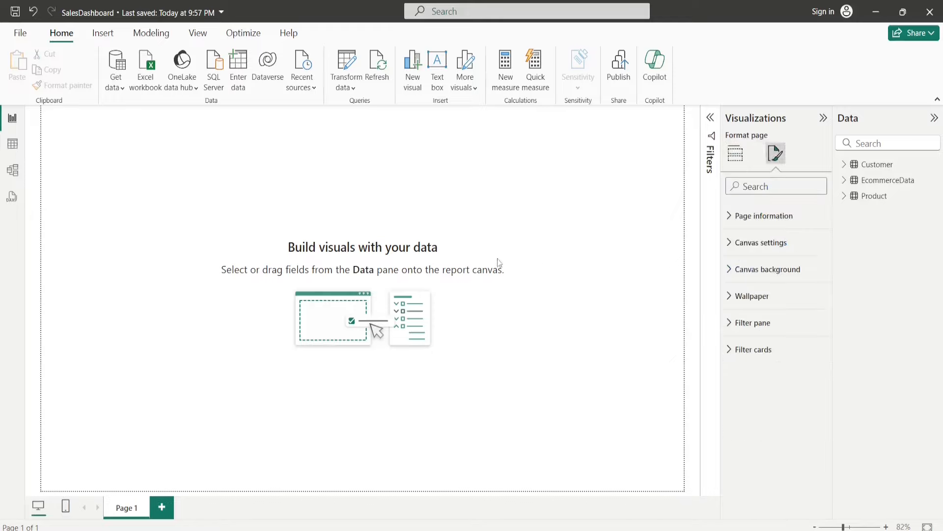
double_click(127, 510)
click(733, 217)
triple_click(767, 263)
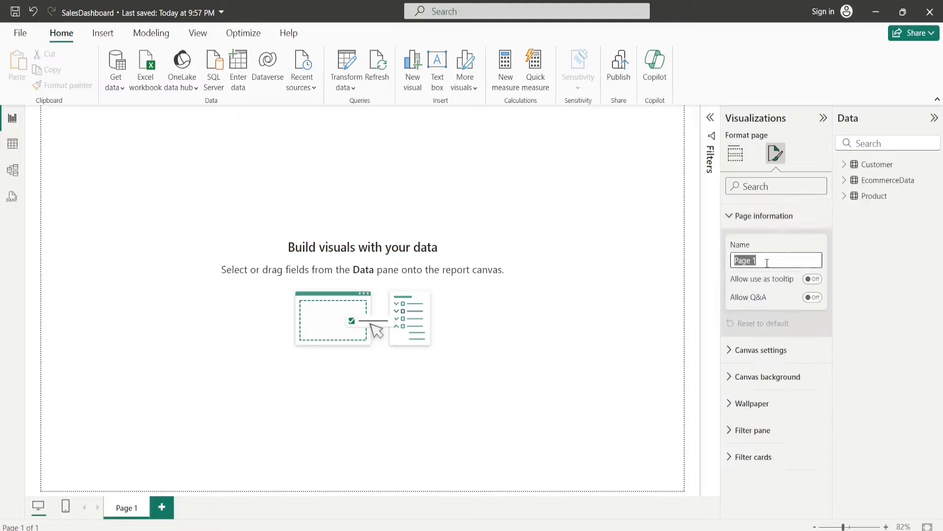
key(BackSpace)
text(Ecommerce Sales Dash)
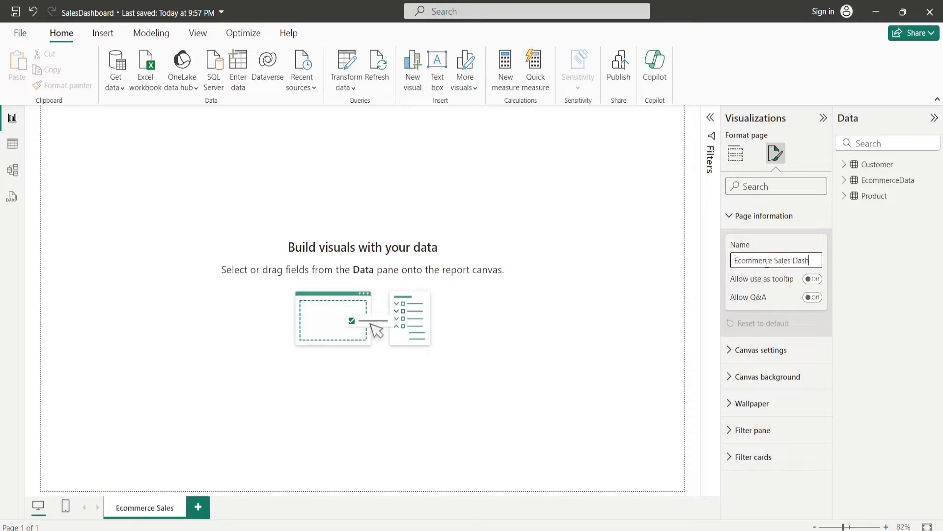
text(board)
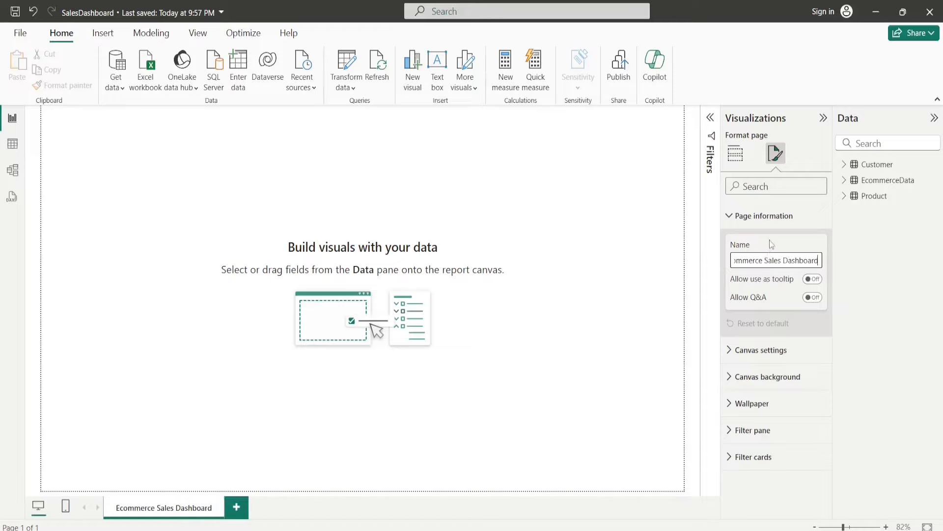
click(736, 217)
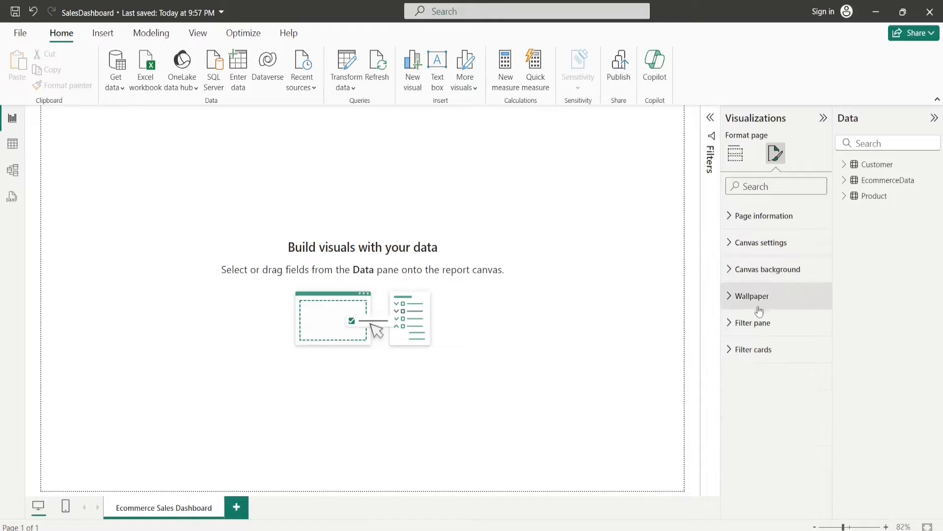
- Set the transparency of the page's canvas background to 0%
click(733, 275)
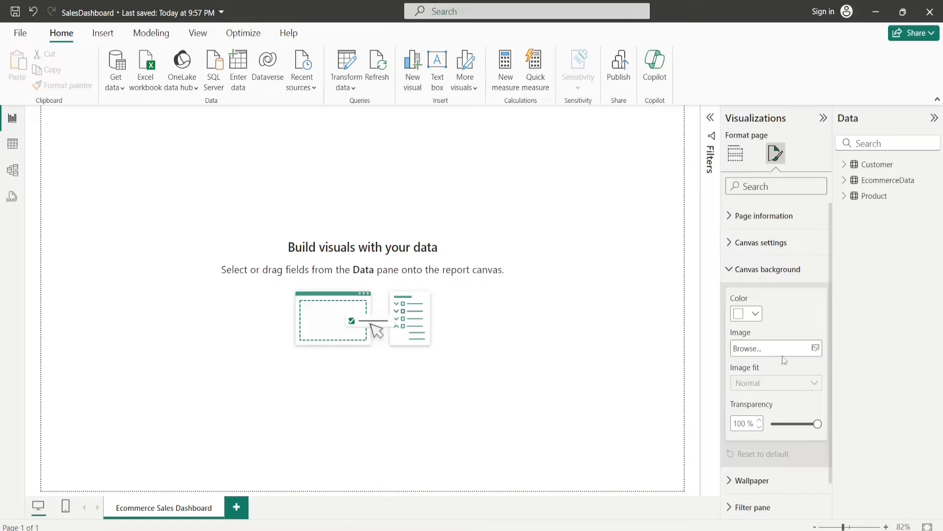
double_click(744, 424)
text(0)
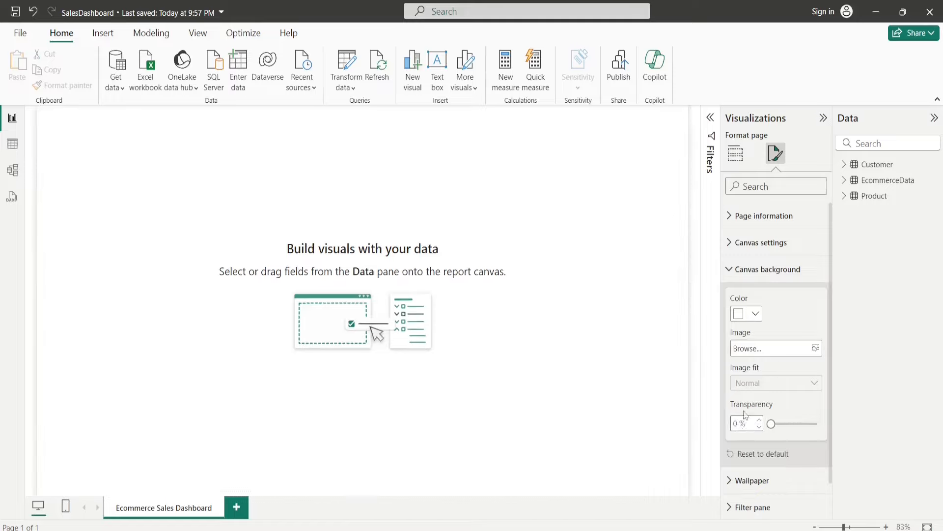
- Try a dark grey canvas background, view the image files in the EcommerceDataSet folder and return the color to white
click(750, 315)
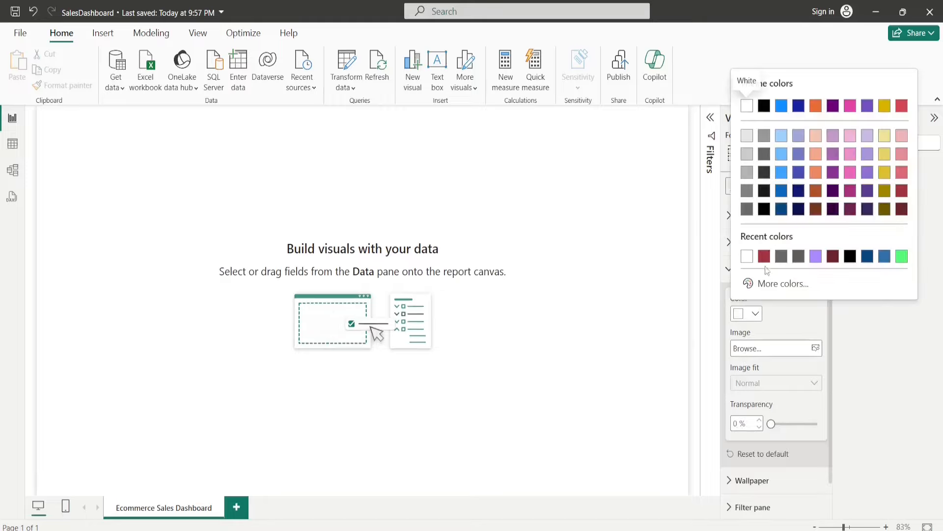
click(781, 256)
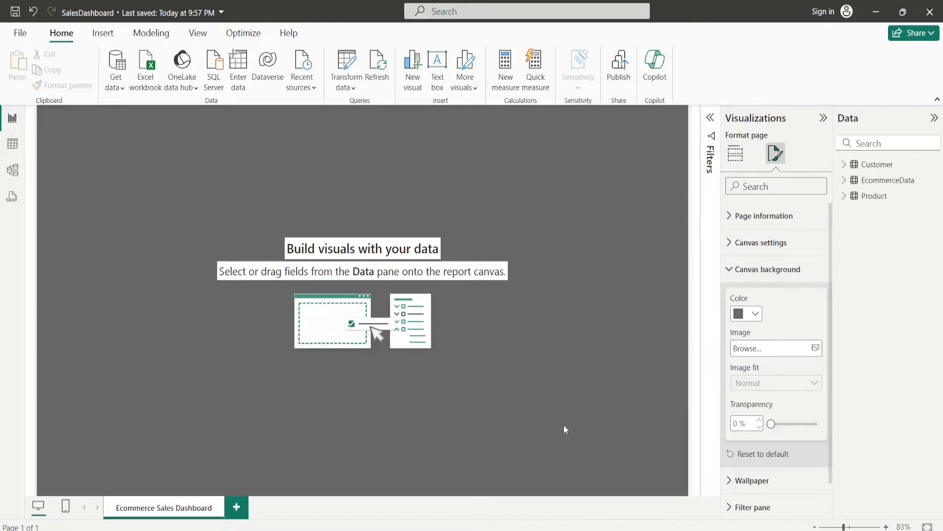
click(513, 530)
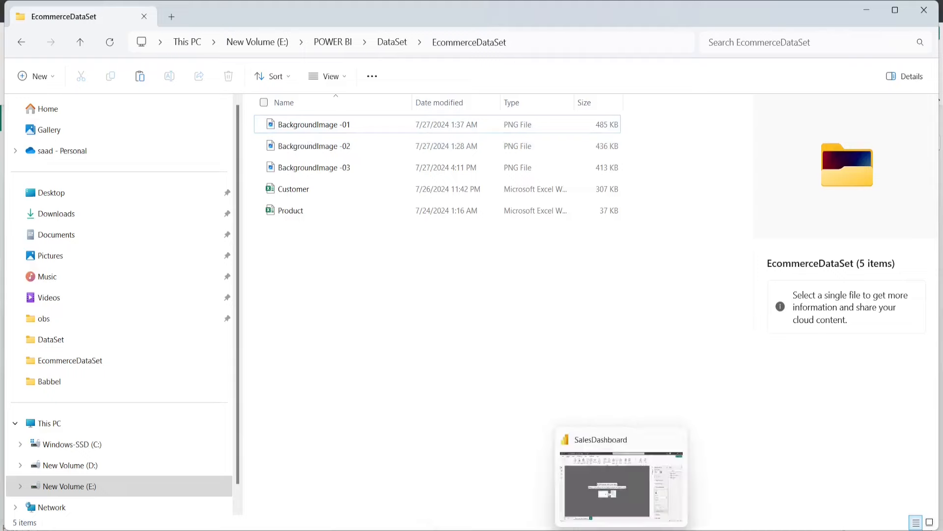
click(622, 484)
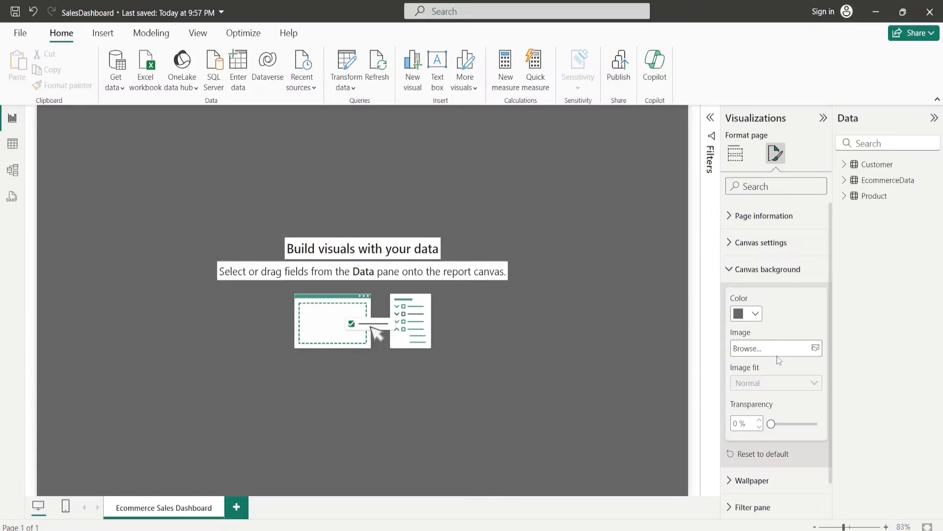
click(747, 313)
click(762, 263)
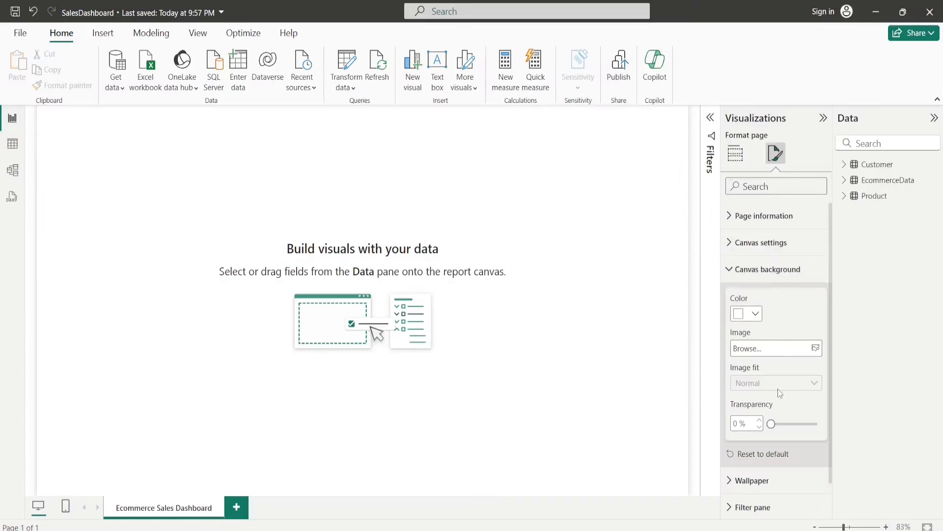
- Use BackgroundImage -01 as the canvas background image and set its image fit to Fit
click(817, 349)
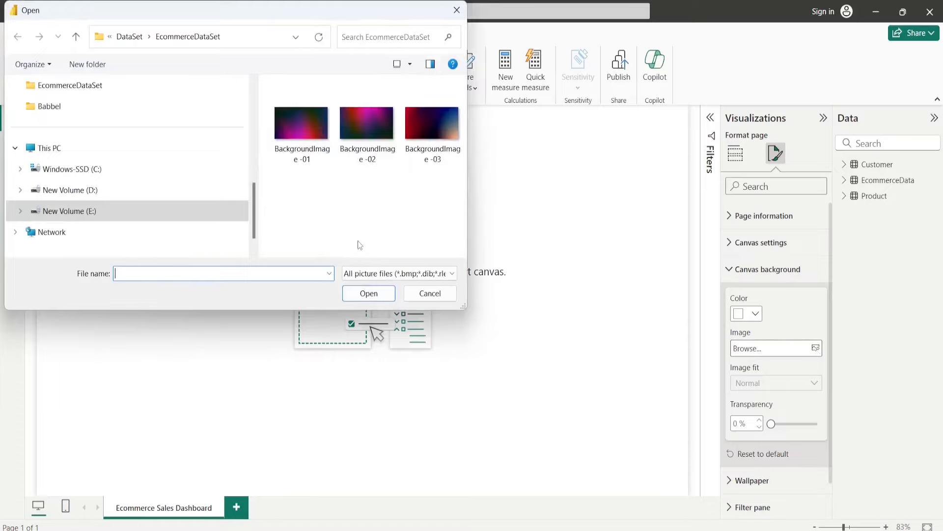
double_click(301, 122)
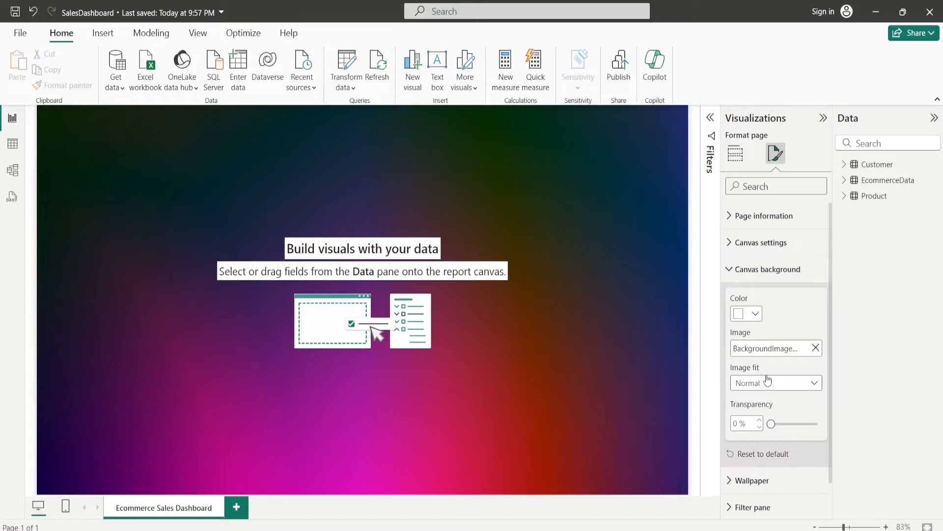
click(775, 391)
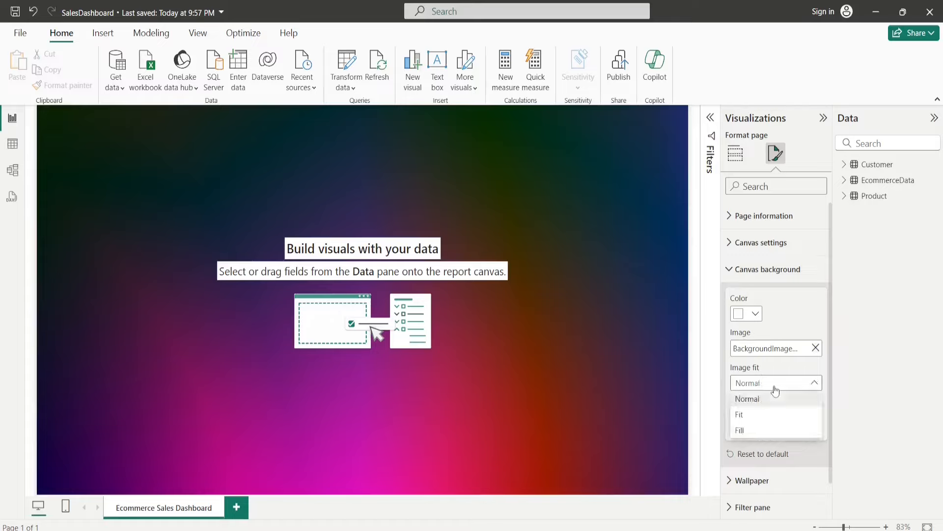
click(759, 413)
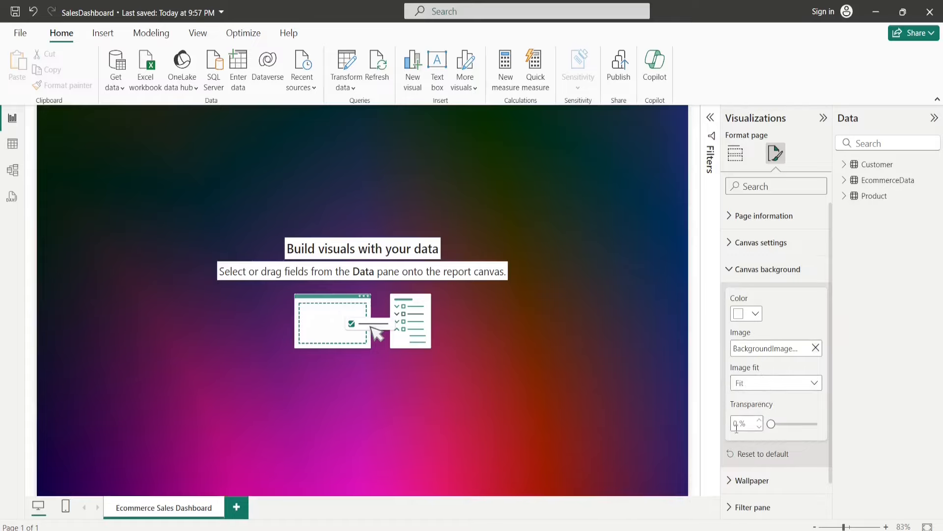
click(729, 269)
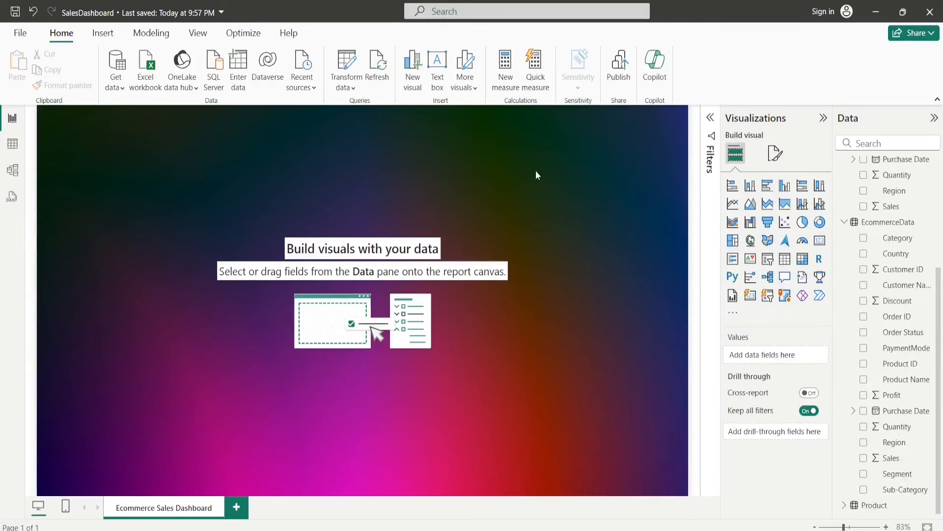
- Insert a text box reading "Ecommerce Sales Dashboard" and set the text's font size to 28
click(438, 74)
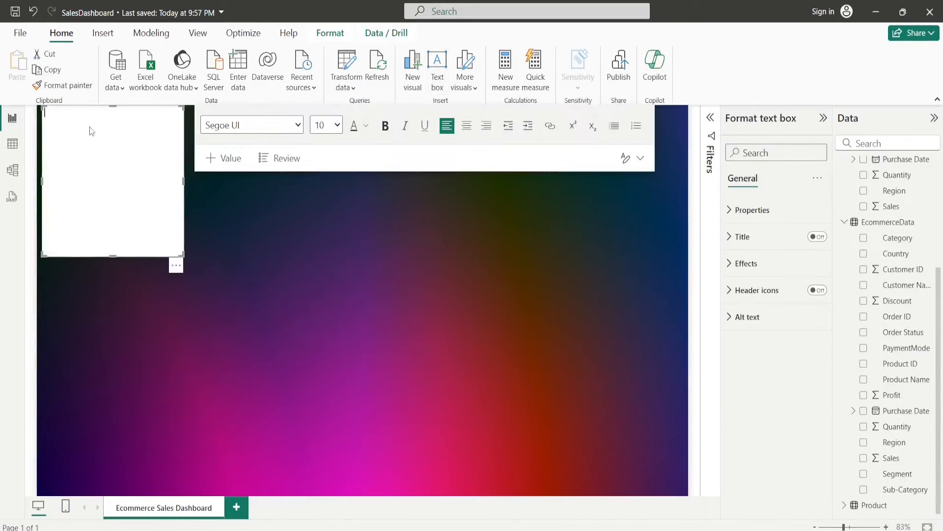
text(Ecommerce Sales Dashb)
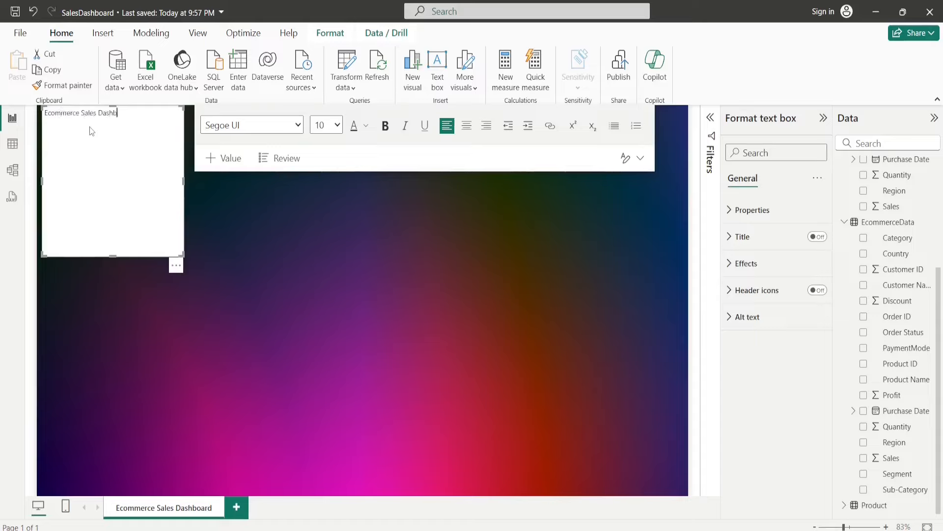
text(oard)
triple_click(89, 113)
click(339, 127)
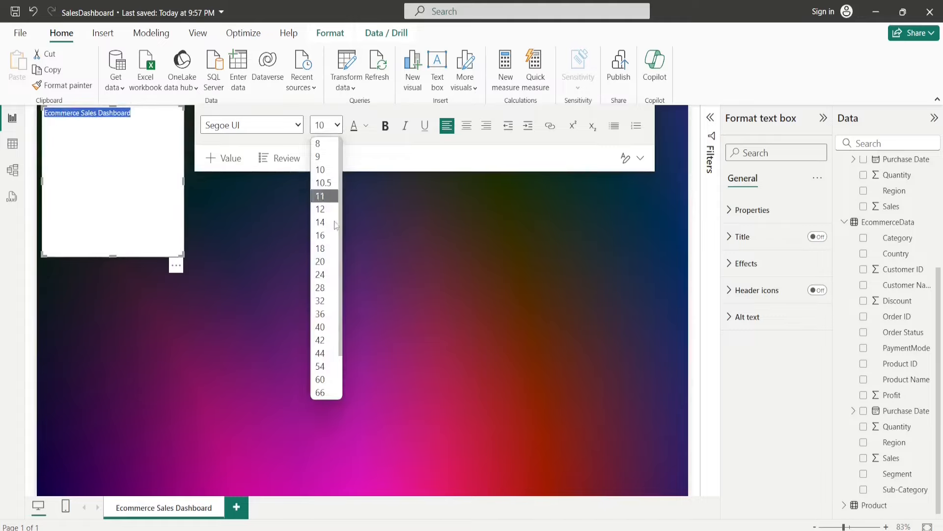
click(330, 287)
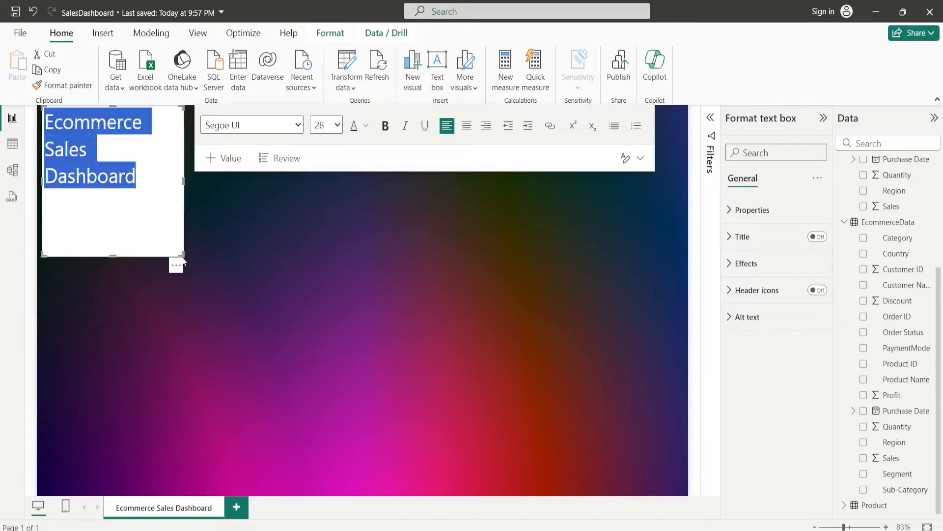
- Widen and shorten the title text box to fit its text on one line, and move it slightly down
drag(182, 255, 296, 152)
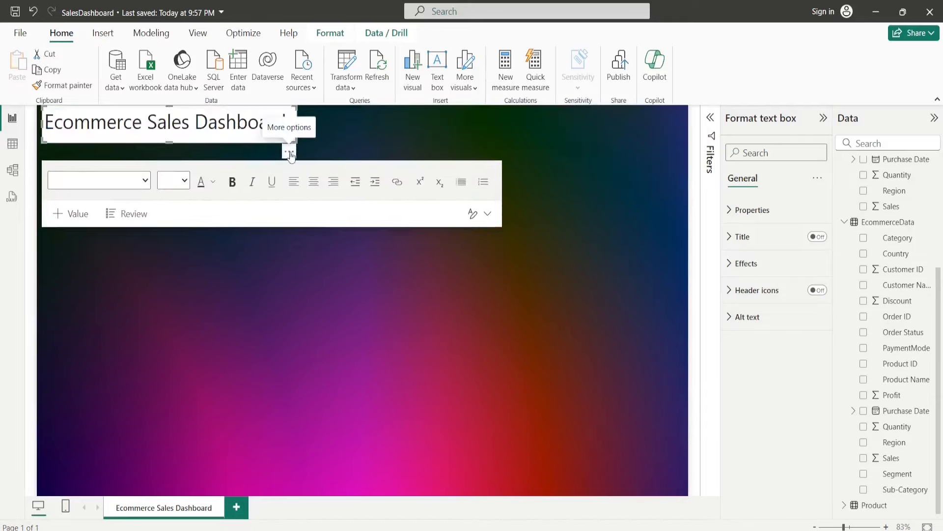
click(290, 162)
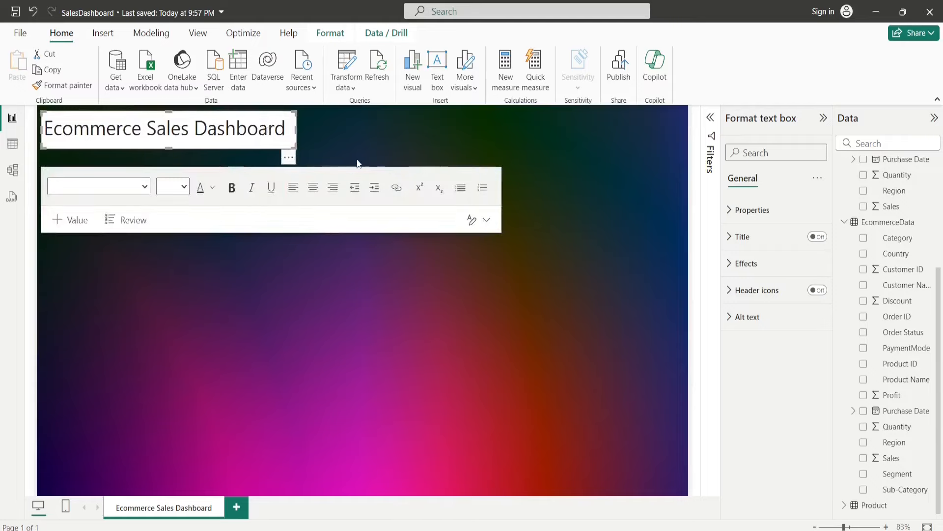
click(361, 141)
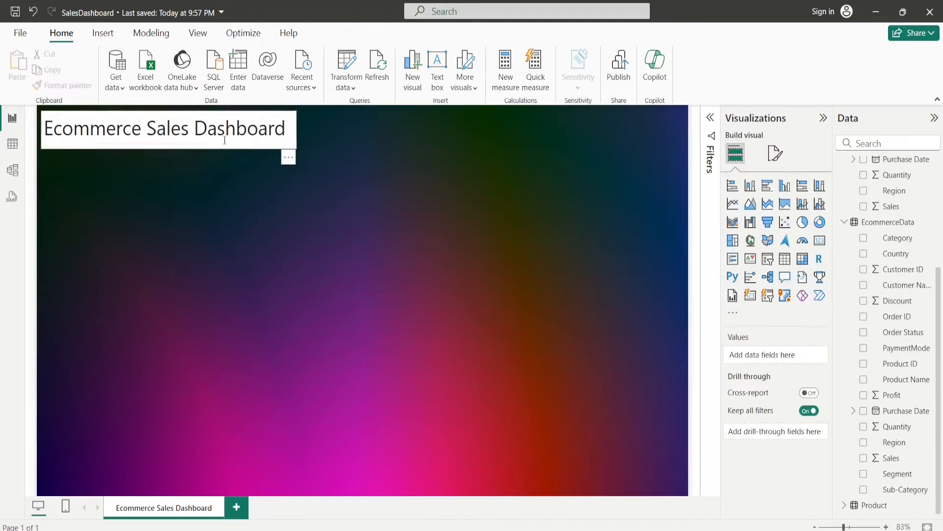
click(291, 140)
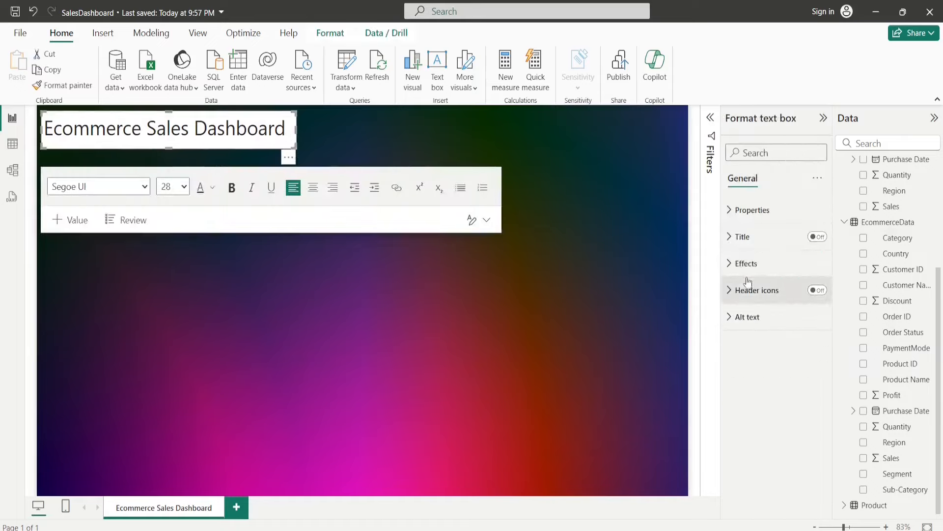
- Set the title text box's background transparency to 90%
click(736, 266)
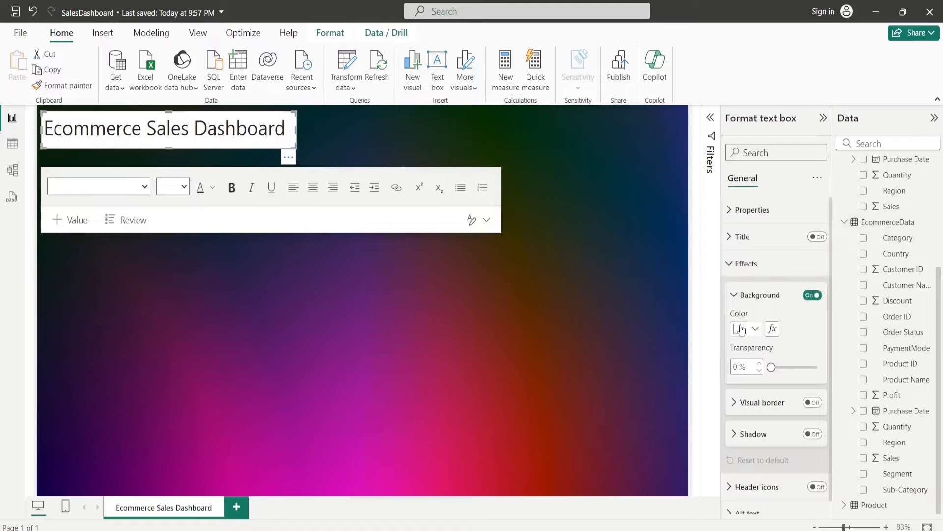
click(251, 187)
text(90)
key(Return)
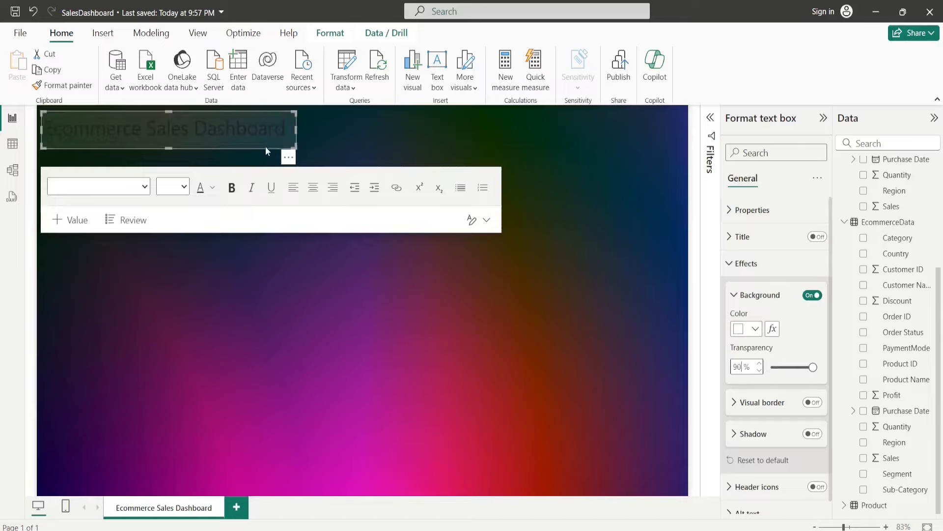
click(568, 355)
- Change the font color of the "Ecommerce Sales Dashboard" title text to white
click(185, 122)
triple_click(186, 124)
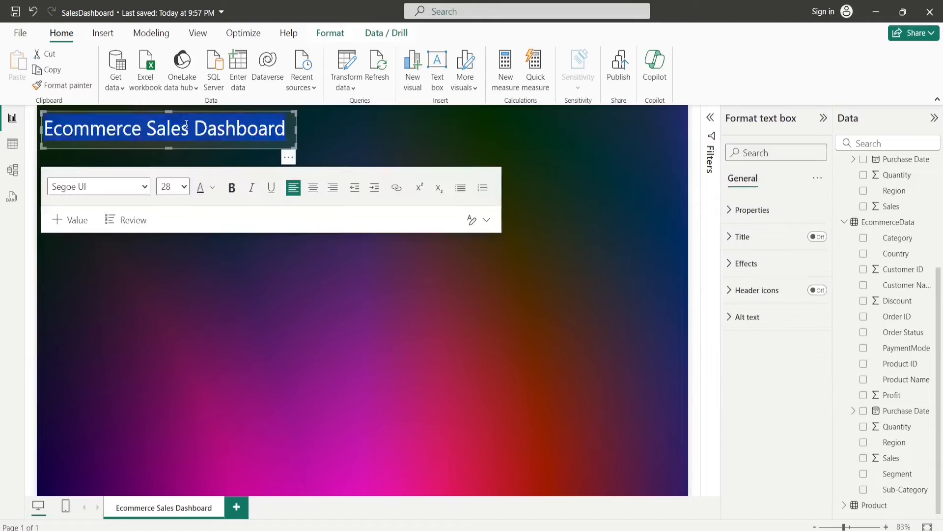
click(212, 188)
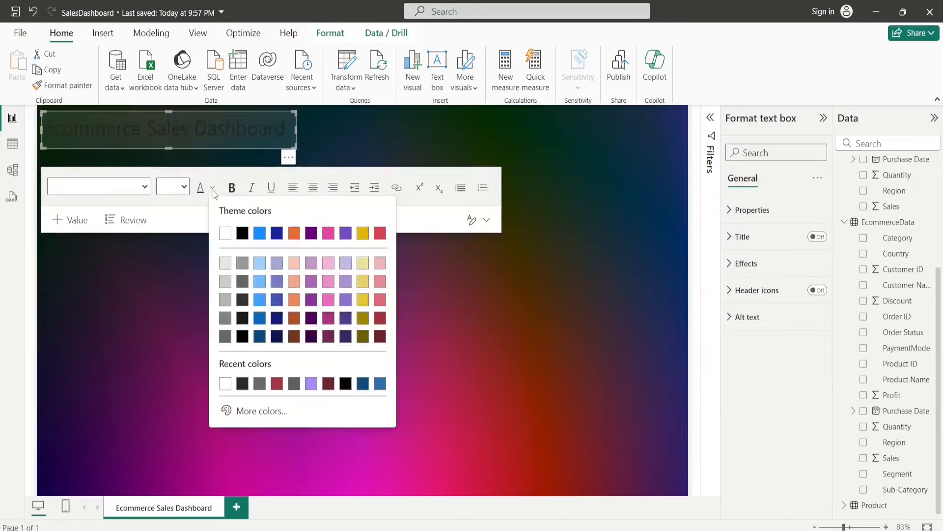
click(224, 232)
click(329, 367)
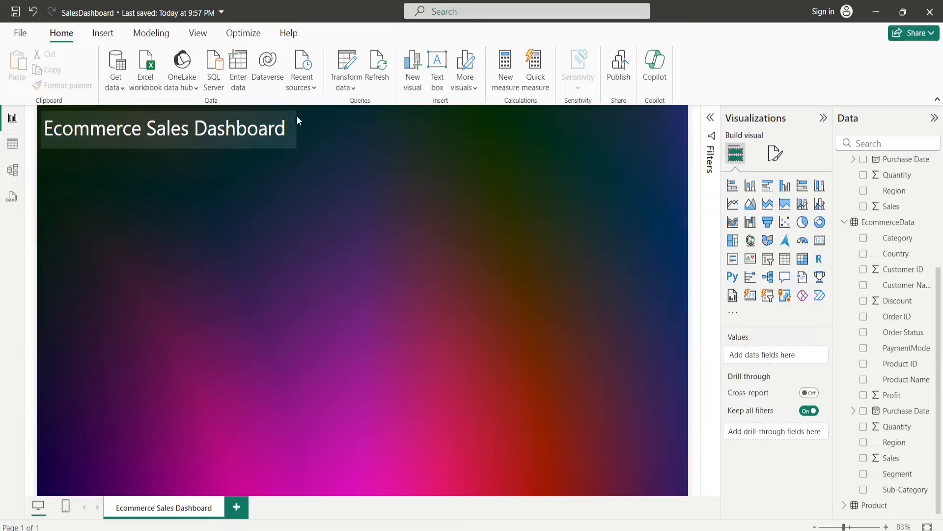
- Turn on the visual border of the title text box and set its rounded corners to 15 px
click(283, 129)
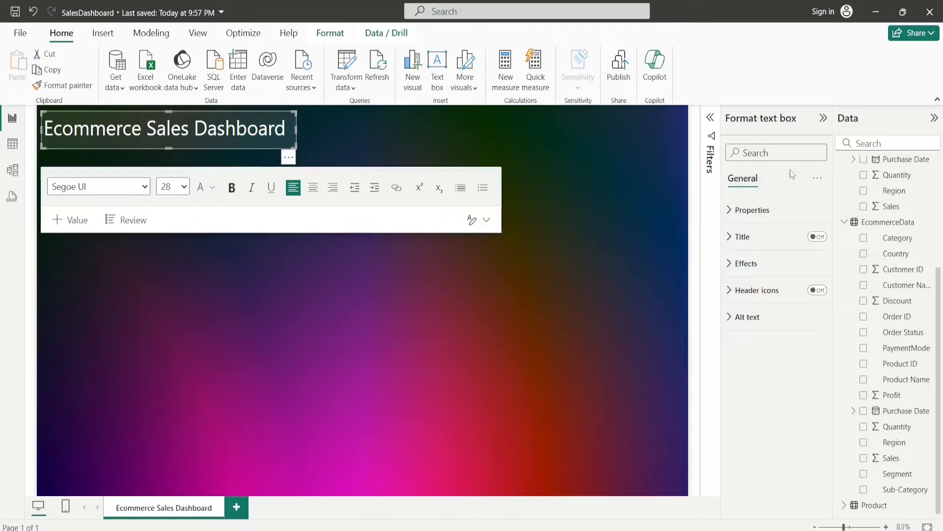
click(738, 264)
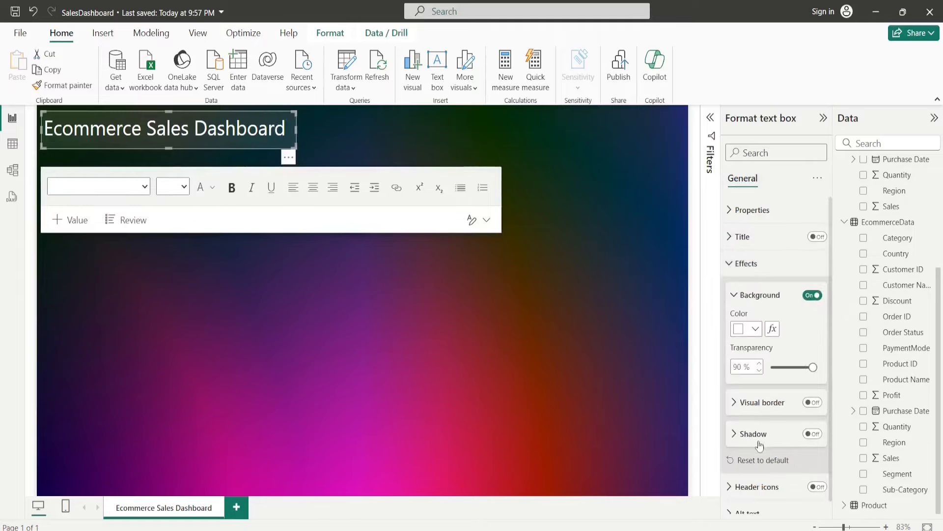
click(812, 403)
click(734, 403)
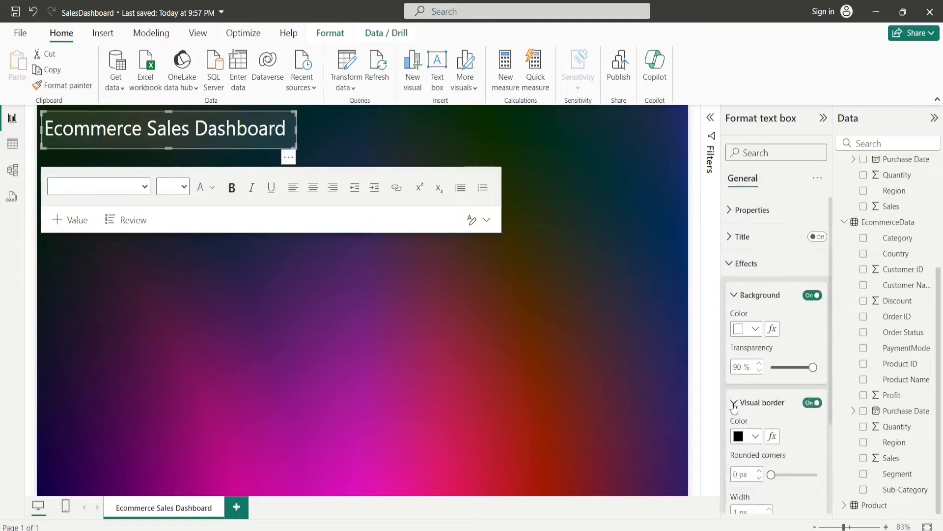
scroll(786, 422, down, 2)
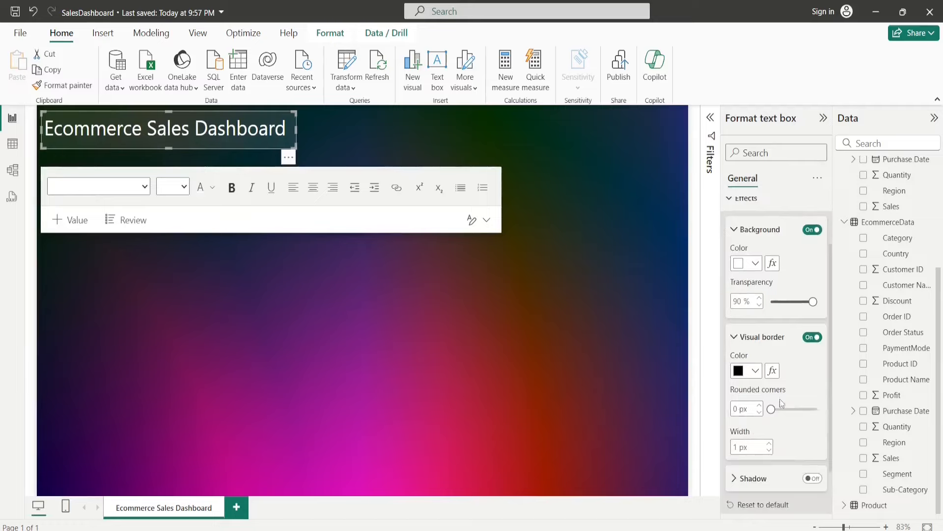
click(736, 409)
text(15)
click(443, 315)
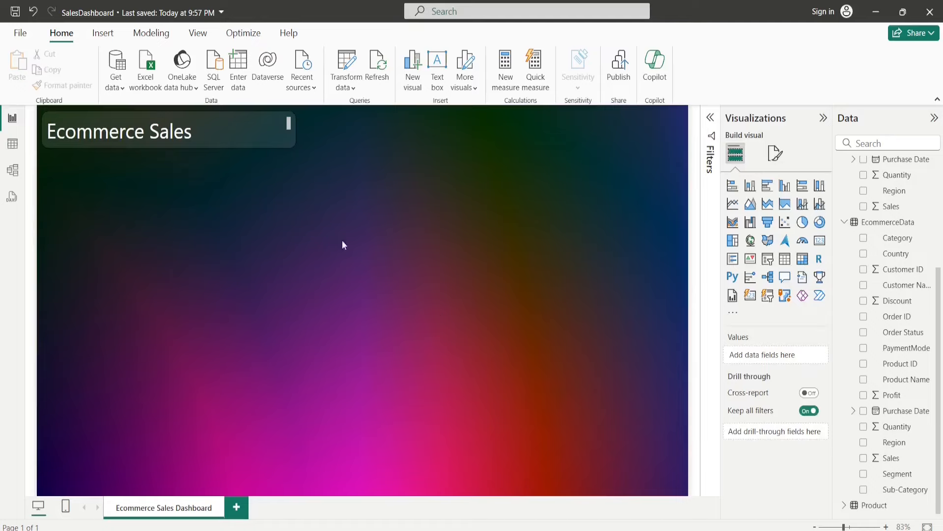
- Widen the title text box and make it slightly taller so the whole title fits on one line
click(253, 133)
click(405, 137)
click(297, 155)
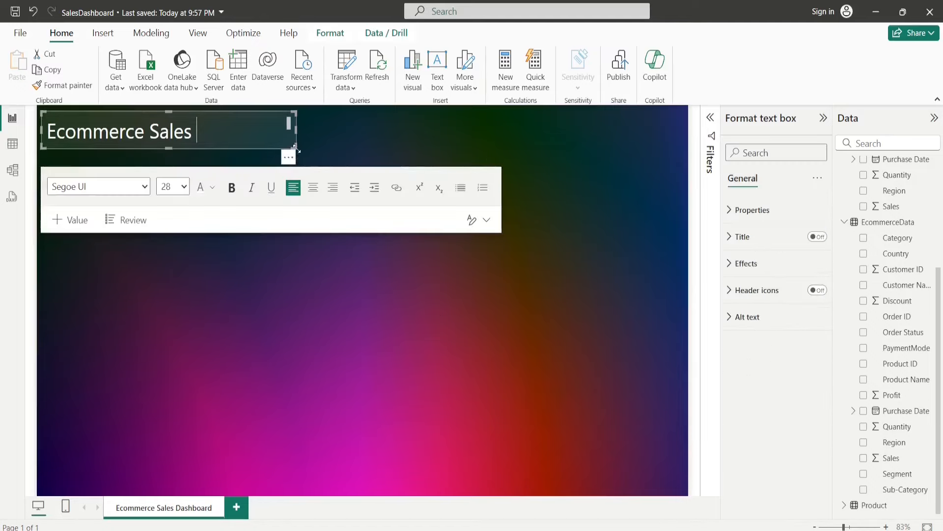
mouse_move(296, 149)
mouse_down()
mouse_move(305, 151)
mouse_move(297, 149)
mouse_up()
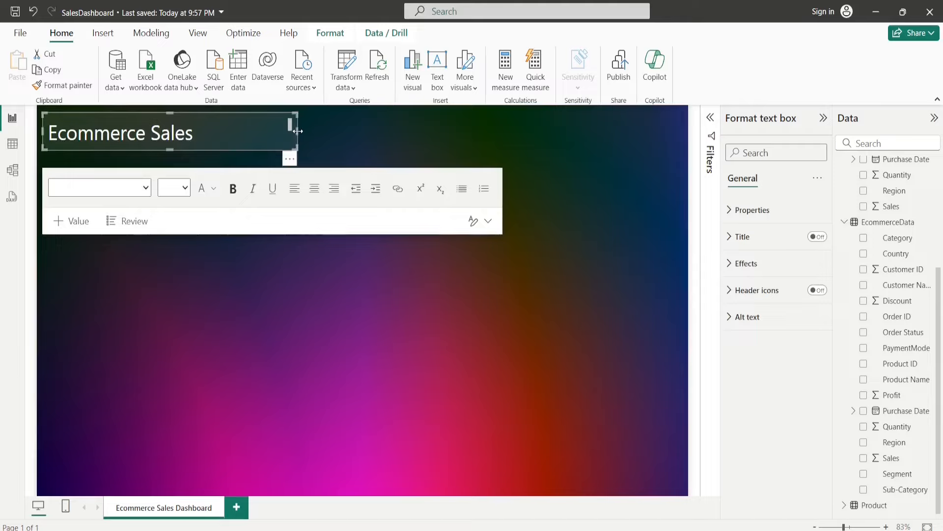
text(Dashboard)
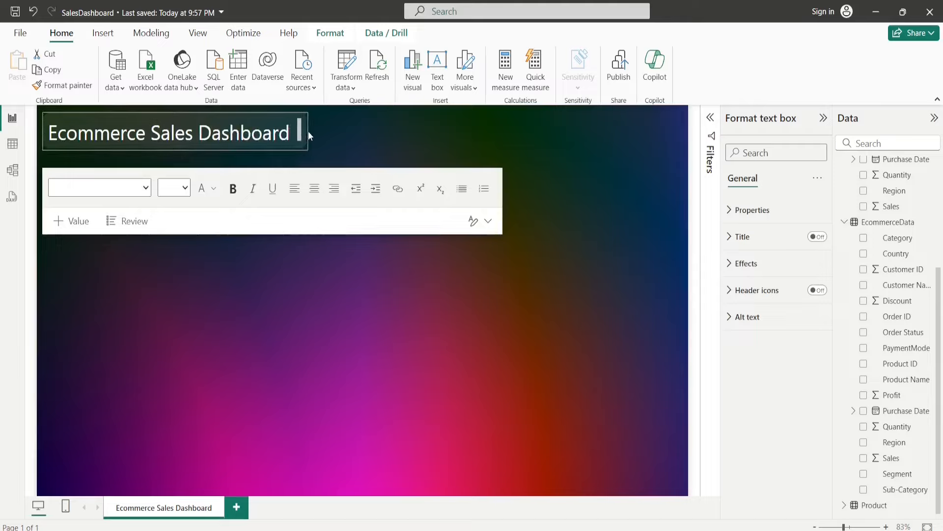
drag(180, 147, 177, 154)
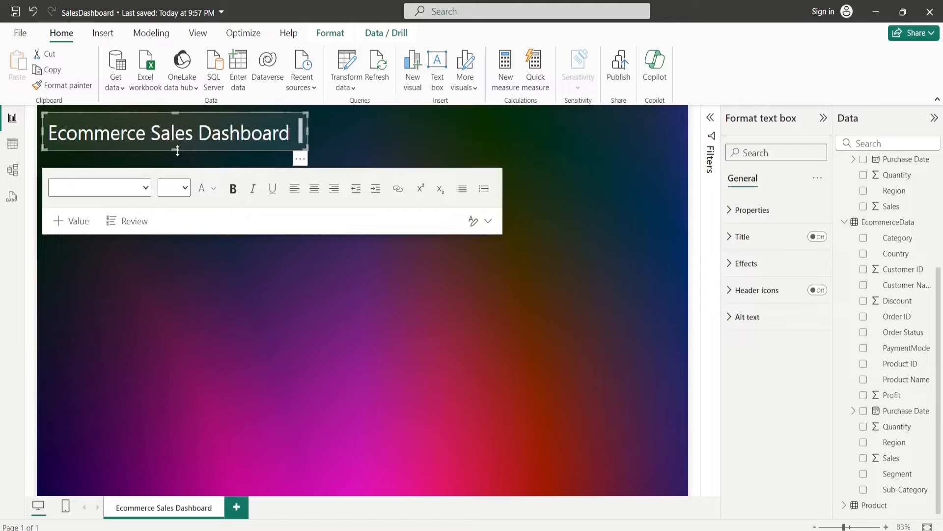
click(372, 146)
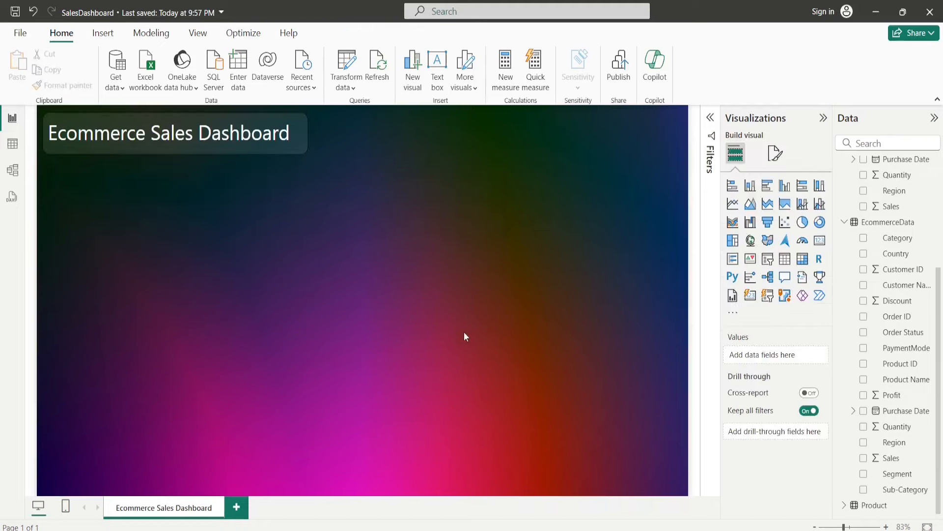
- Center the title text within its text box
triple_click(172, 147)
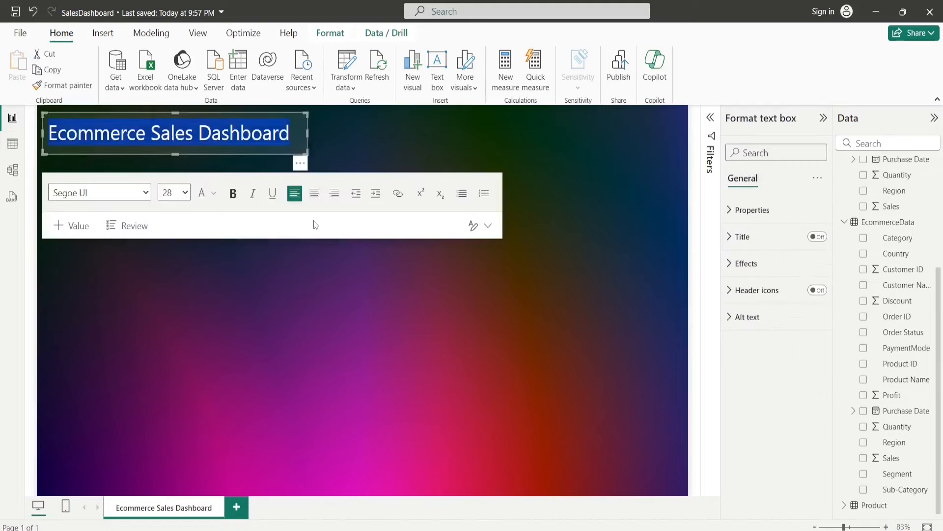
click(316, 199)
click(383, 349)
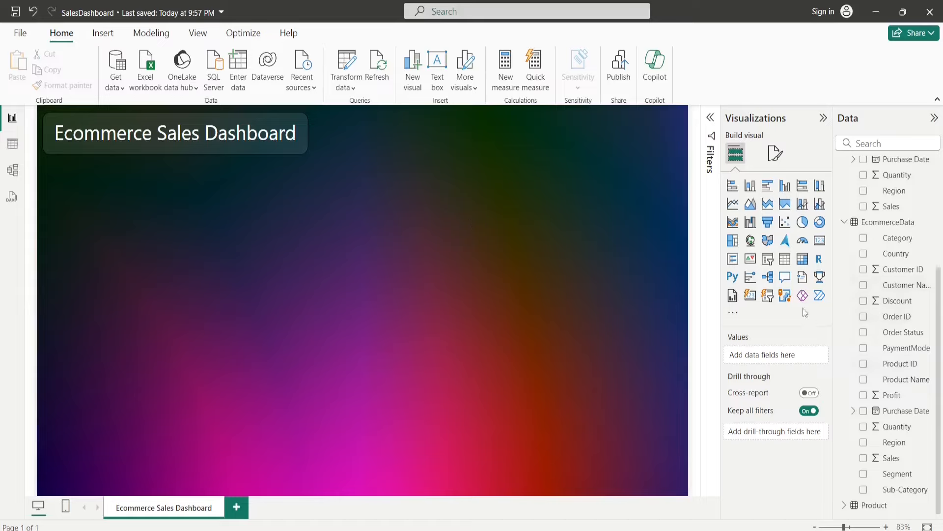
- Add a card visual showing the Sales field from EcommerceData and rename the field in the visual to "Total Sales"
click(820, 242)
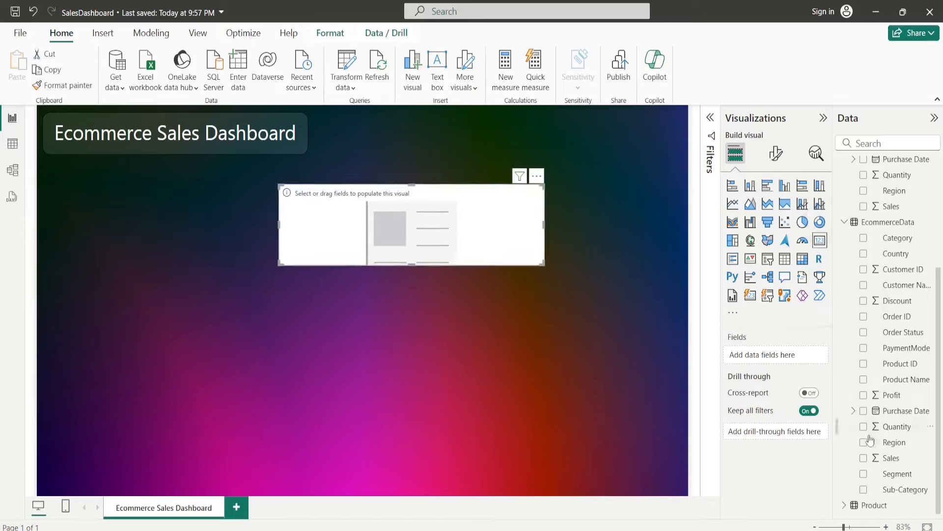
drag(810, 403, 776, 361)
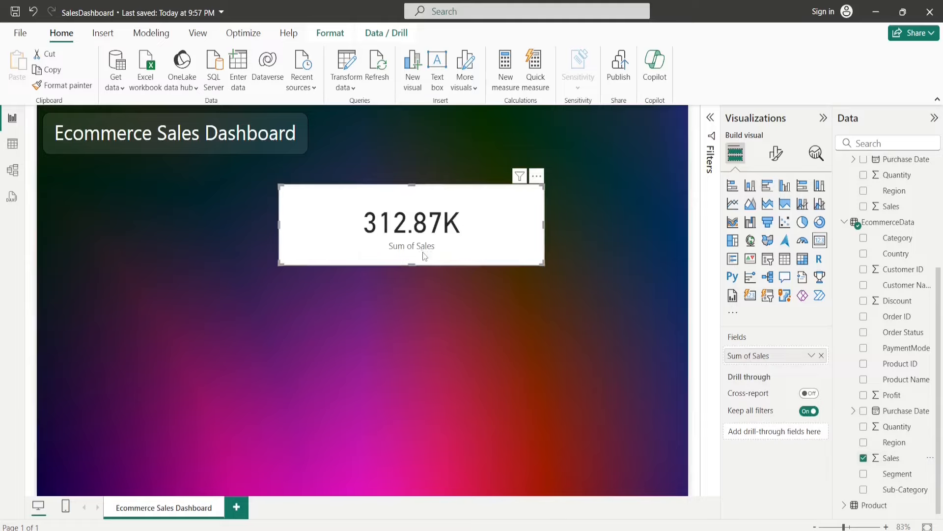
double_click(747, 358)
drag(755, 356, 720, 359)
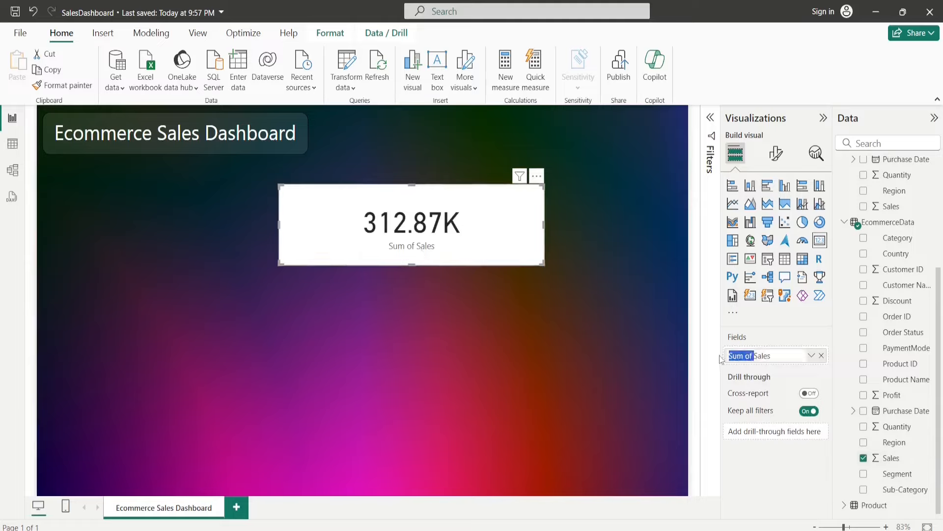
text(Total)
click(760, 344)
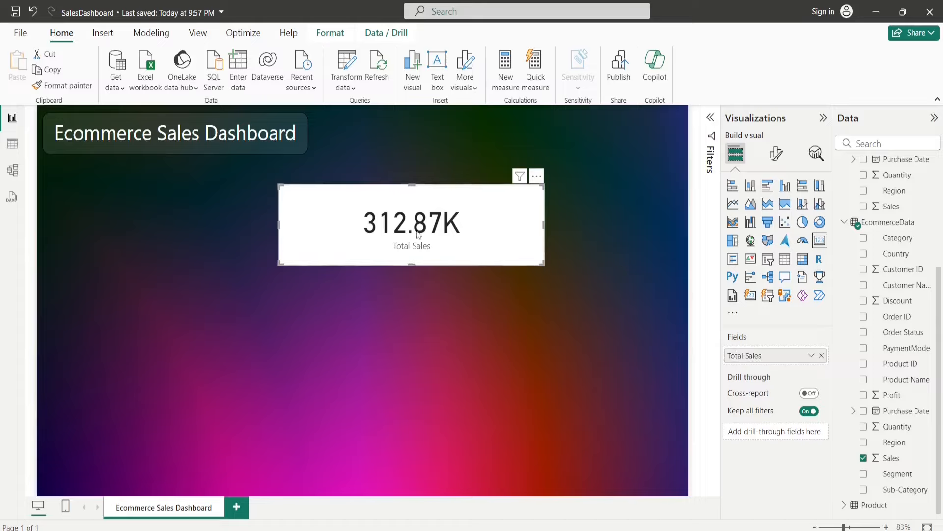
- Set the card's callout value to 0 decimal places and turn off its category label
click(776, 152)
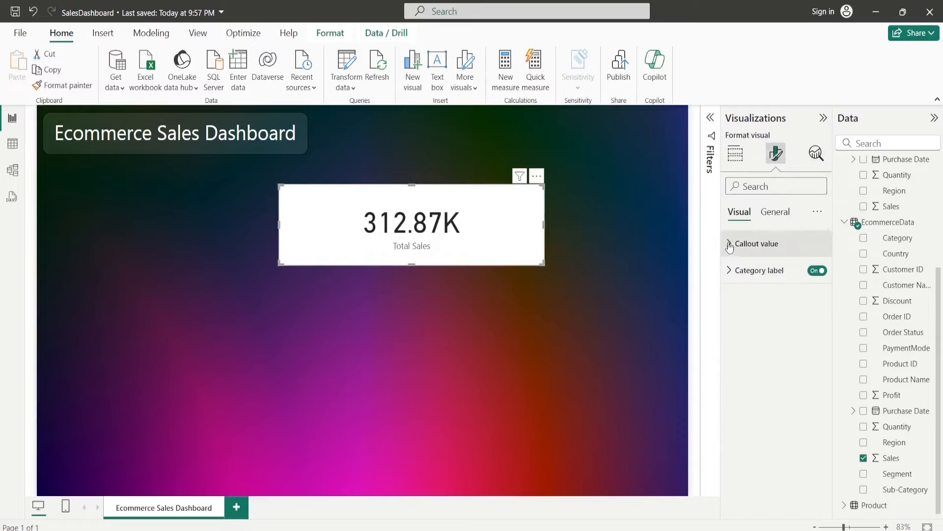
click(731, 244)
click(738, 412)
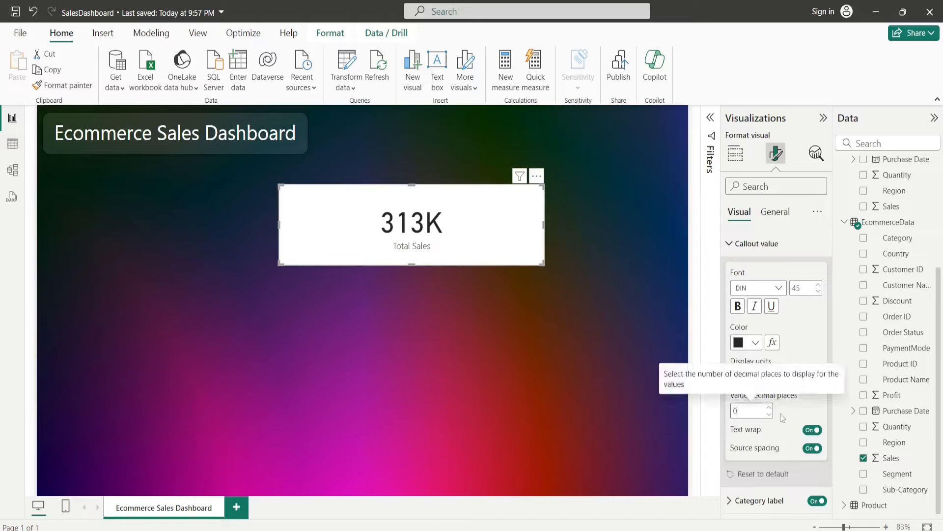
click(733, 254)
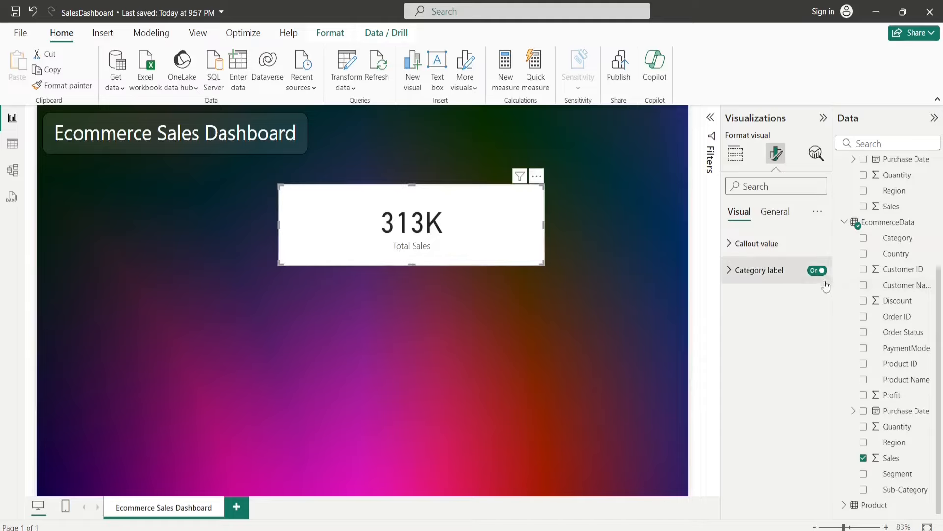
click(817, 271)
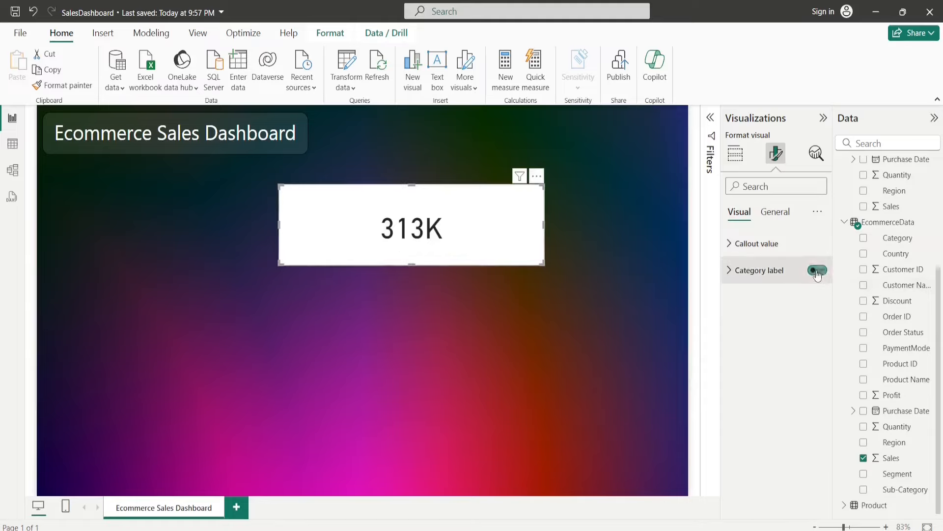
- Shrink the card to less than half its width and set its background transparency to 90%
click(775, 212)
click(730, 297)
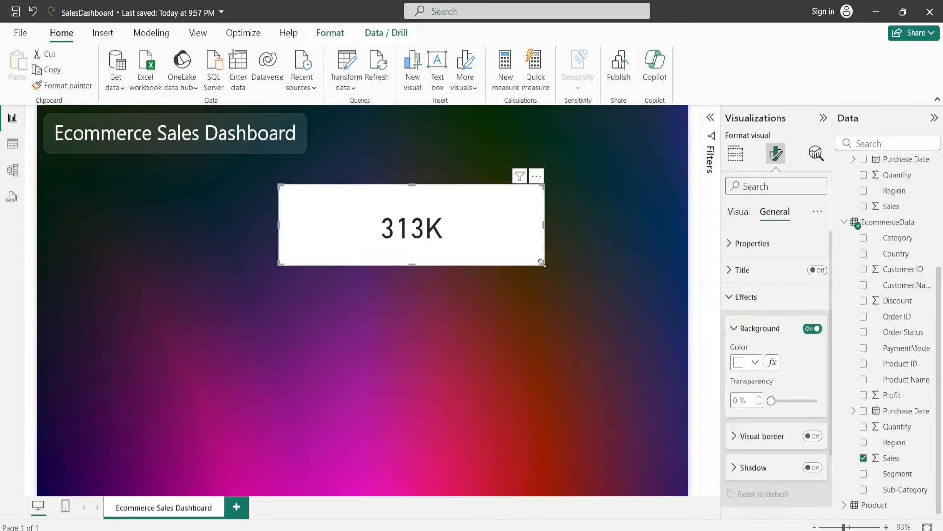
drag(543, 265, 392, 257)
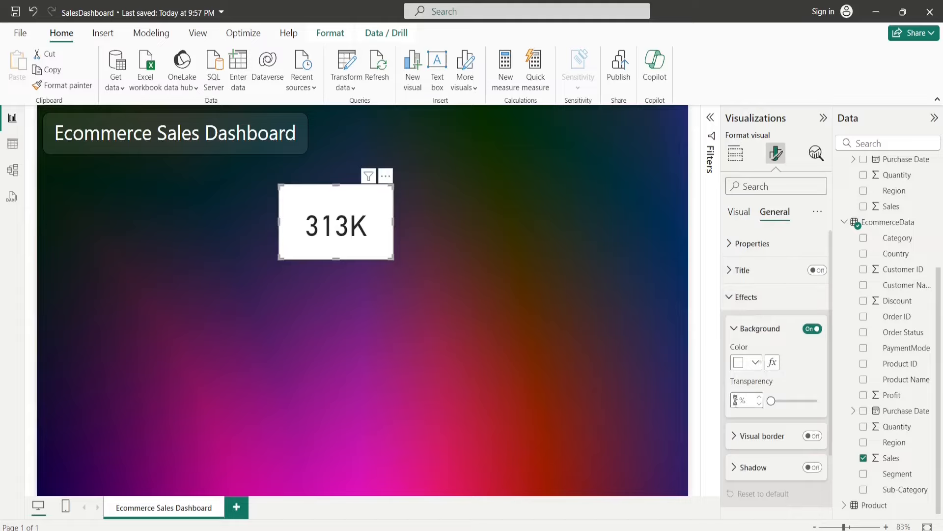
text(90)
key(Return)
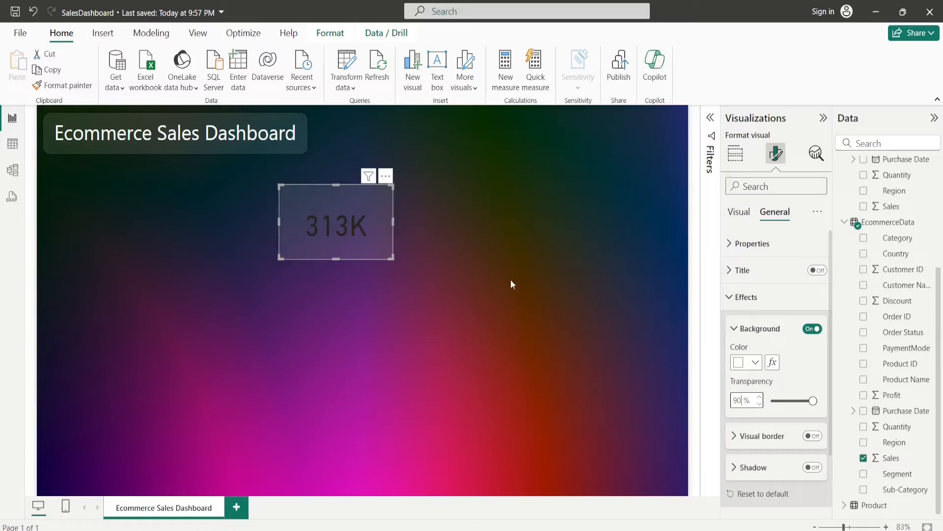
- Change the color of the card's callout value to white
click(739, 213)
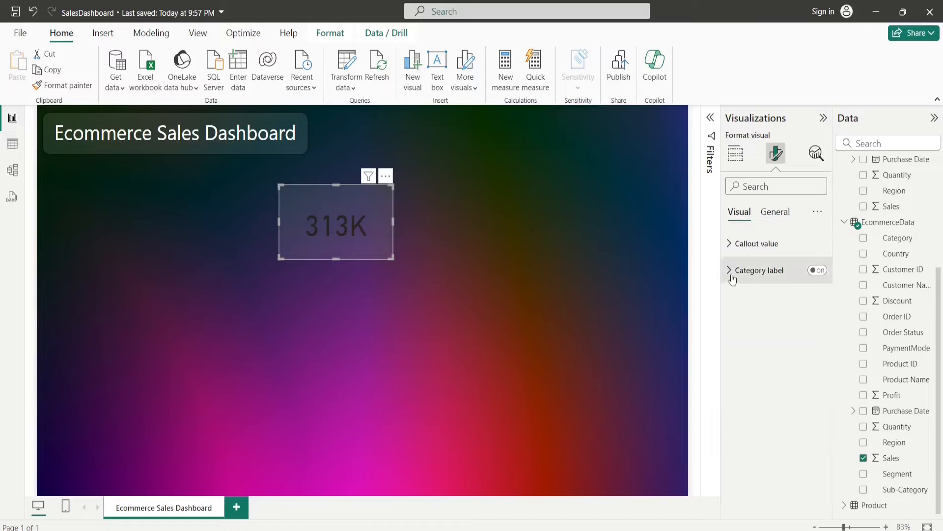
click(735, 243)
click(756, 347)
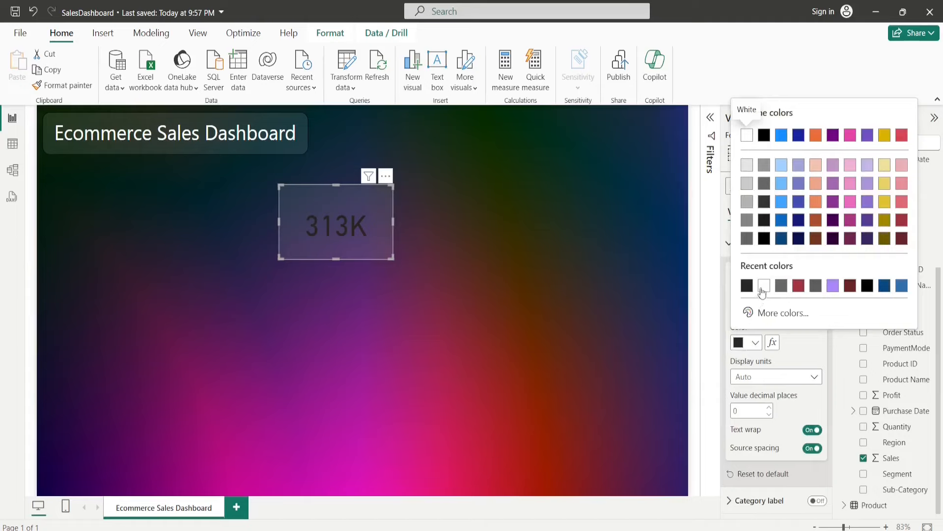
click(747, 131)
- Turn on the card's title with the text "Total Sales" and center it horizontally
click(775, 211)
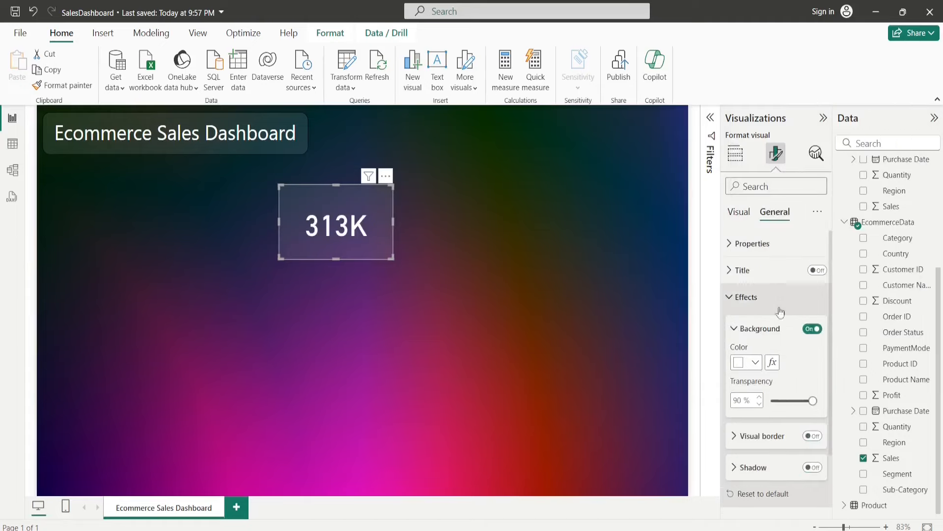
click(725, 275)
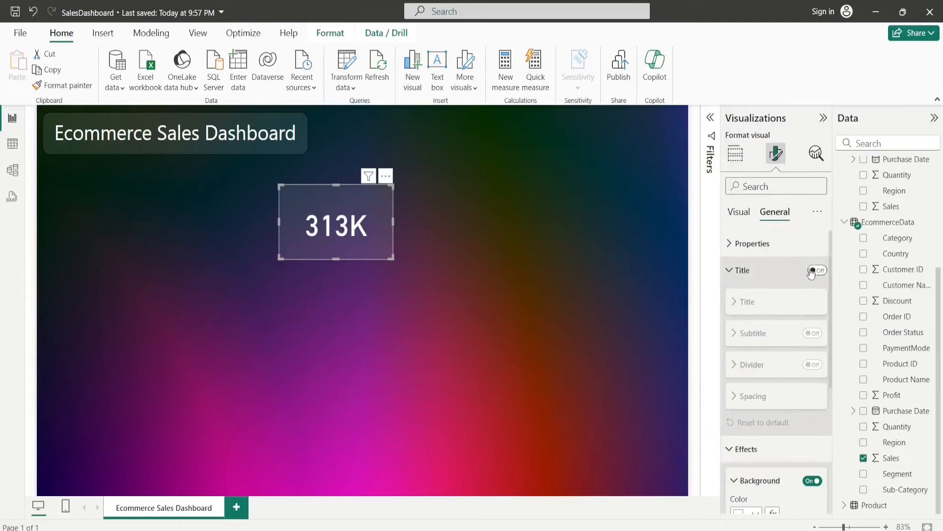
click(817, 269)
click(762, 332)
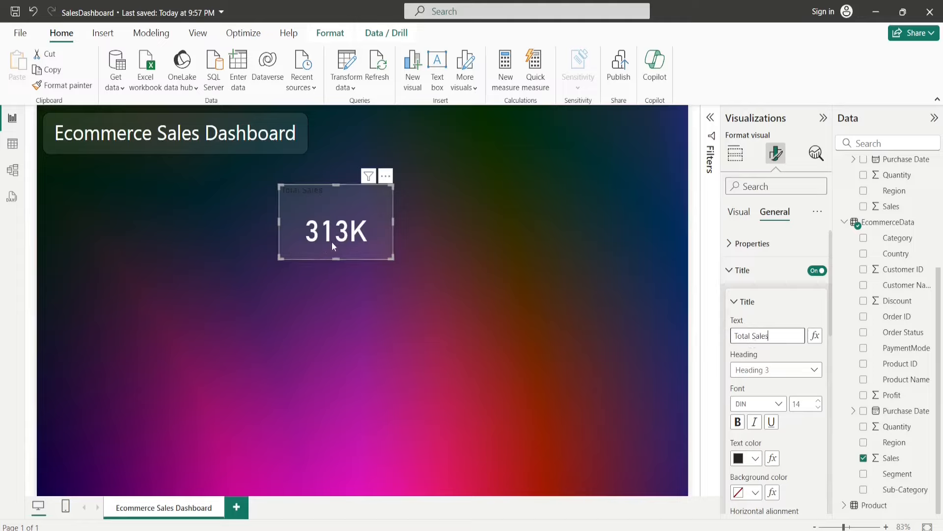
scroll(759, 467, down, 2)
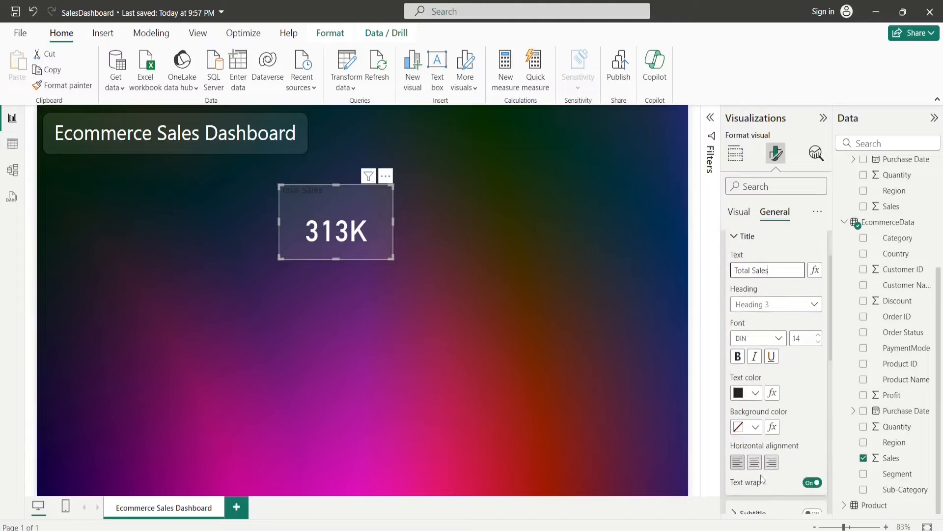
click(755, 463)
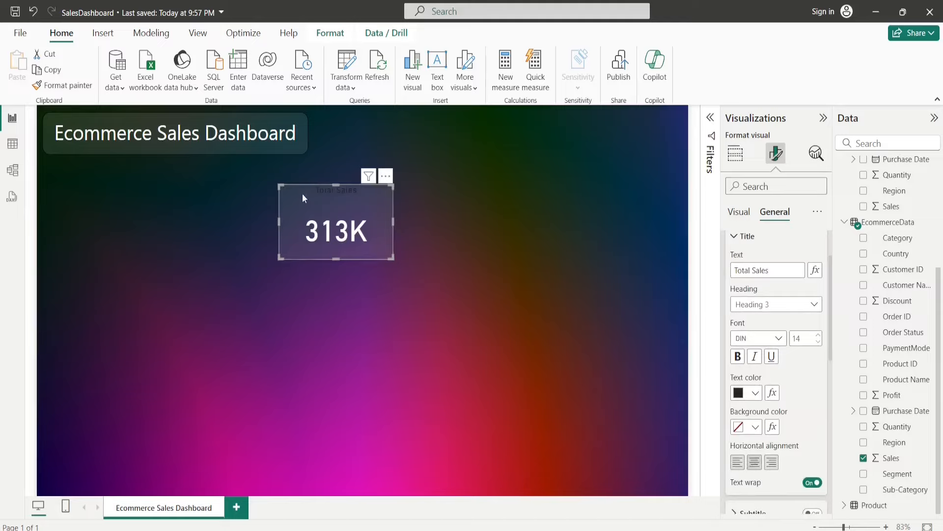
- Change the Total Sales card's title text color to white and increase its font size to 17
click(755, 395)
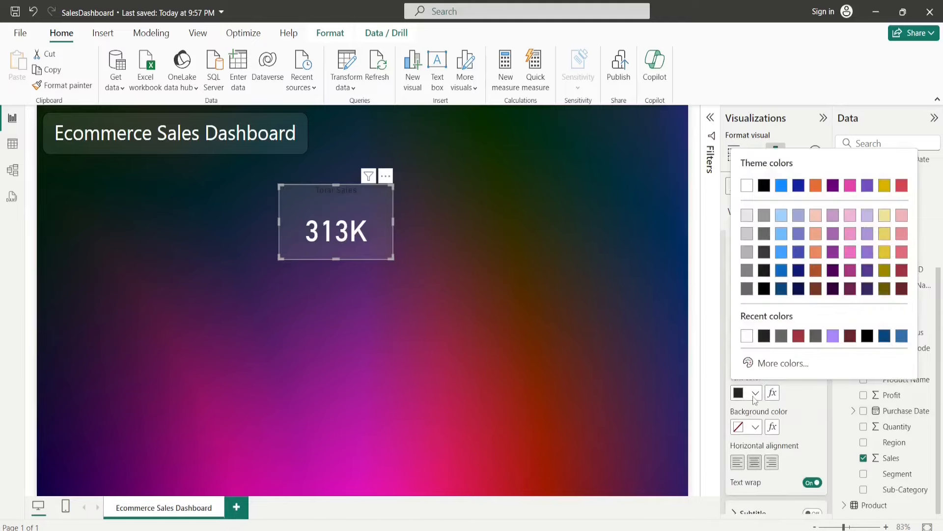
click(747, 335)
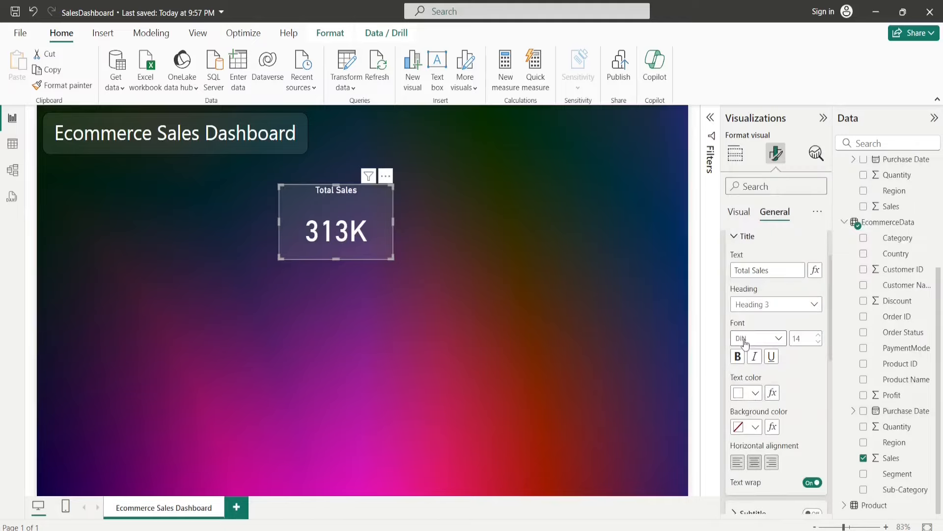
click(818, 335)
click(818, 336)
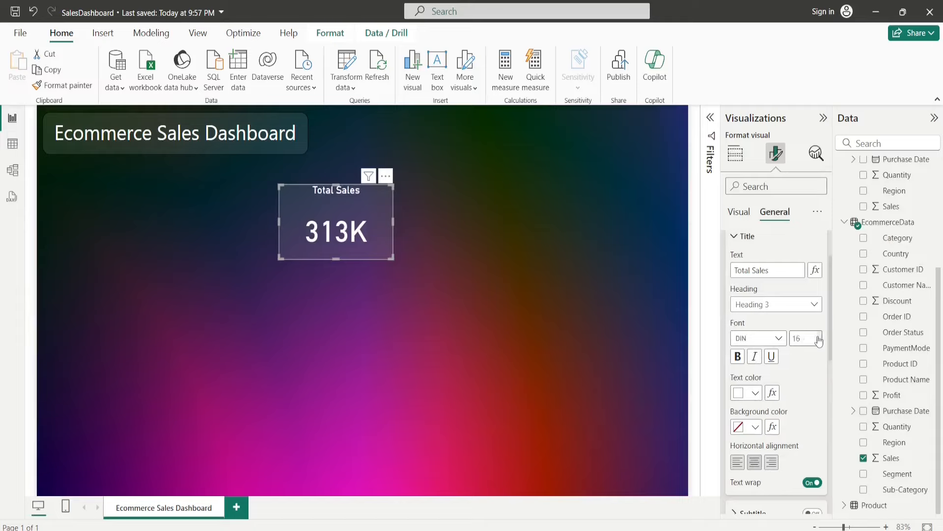
click(496, 341)
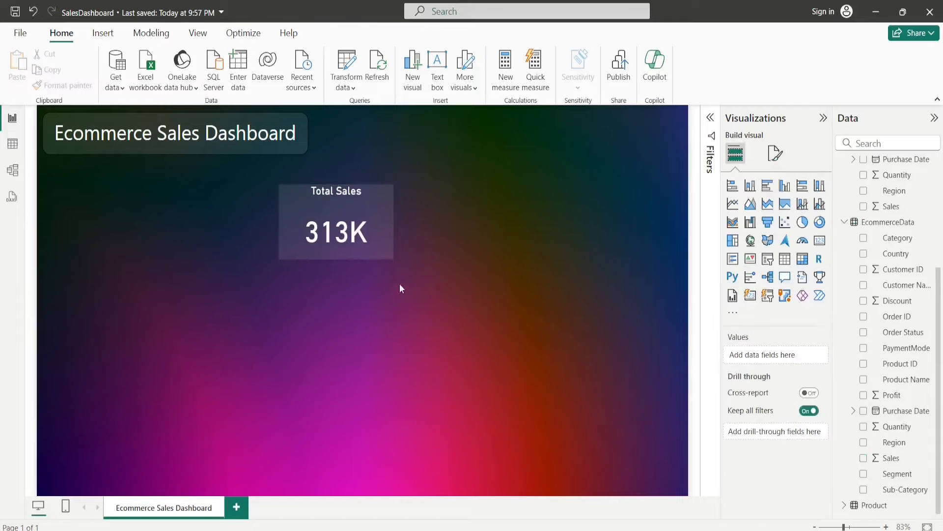
click(388, 255)
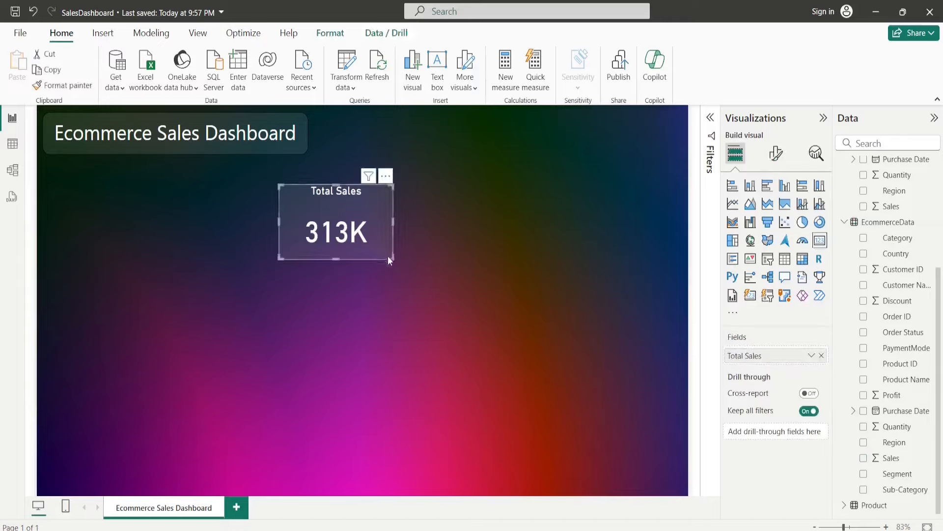
click(432, 290)
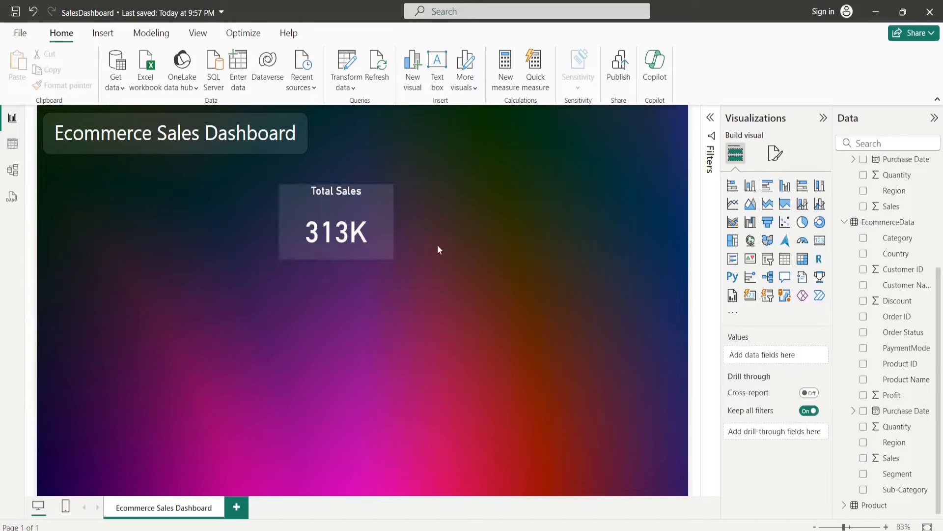
- Turn on a visual border for the Total Sales card with 15 px rounded corners
click(387, 218)
click(777, 155)
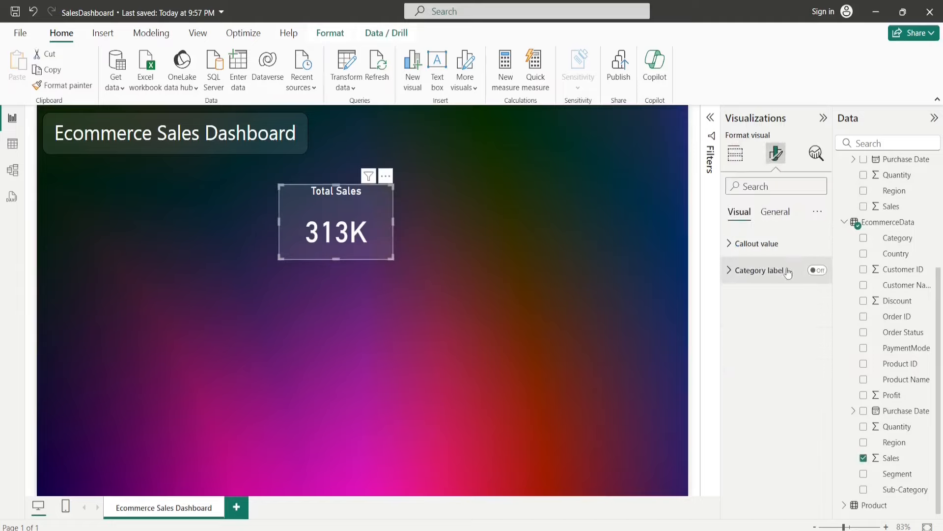
click(781, 212)
click(731, 297)
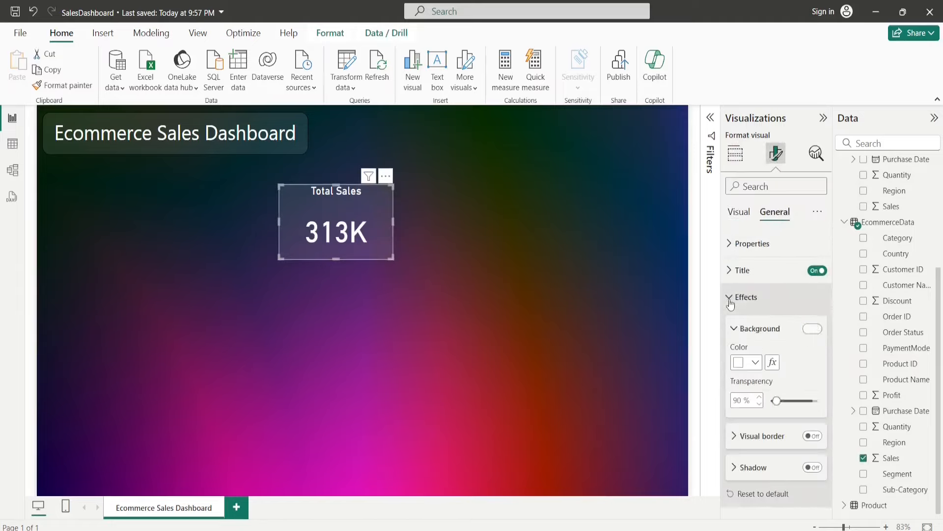
scroll(803, 358, down, 2)
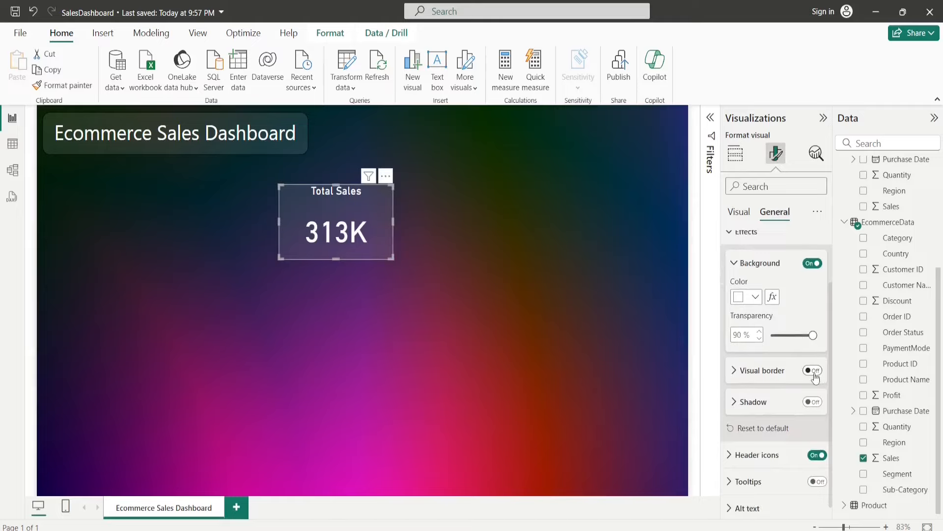
click(813, 370)
click(734, 372)
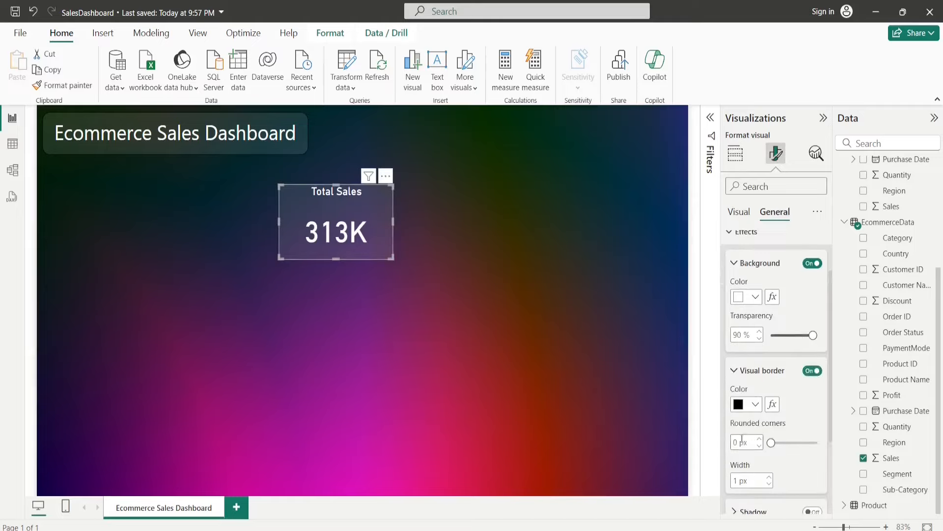
text(15)
click(488, 334)
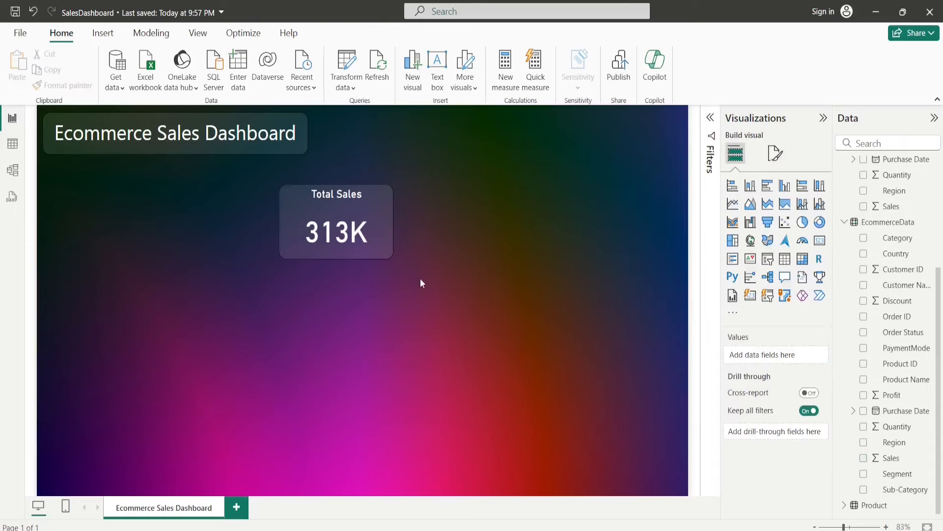
- Set the Total Sales card's height to 112 and its width to 198
click(362, 253)
click(776, 154)
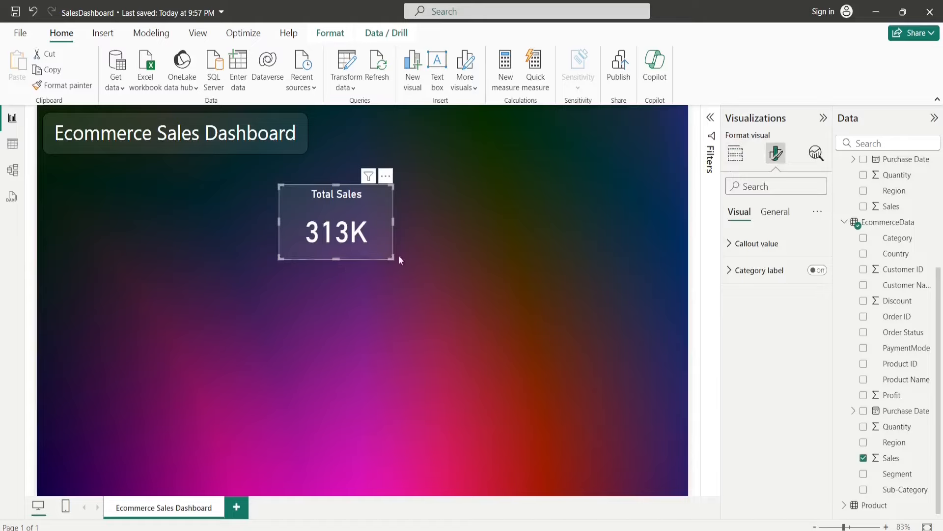
click(777, 213)
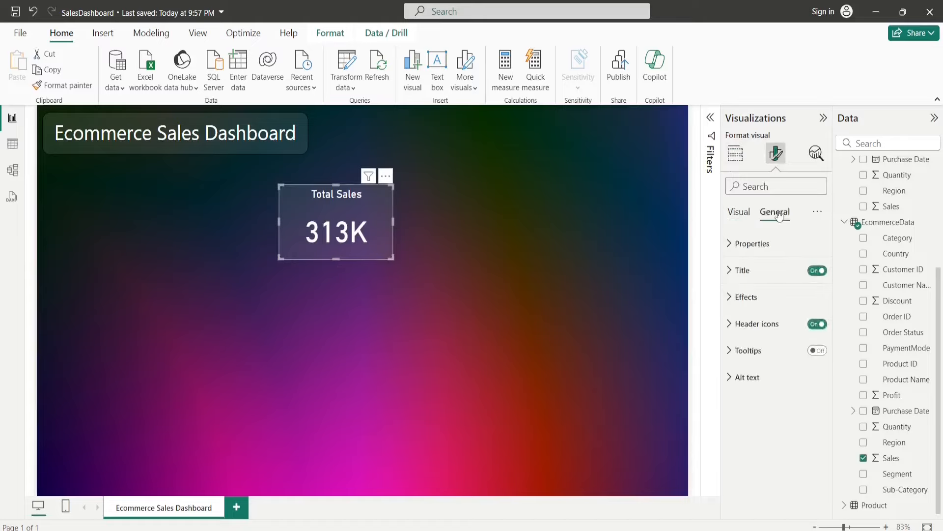
click(729, 248)
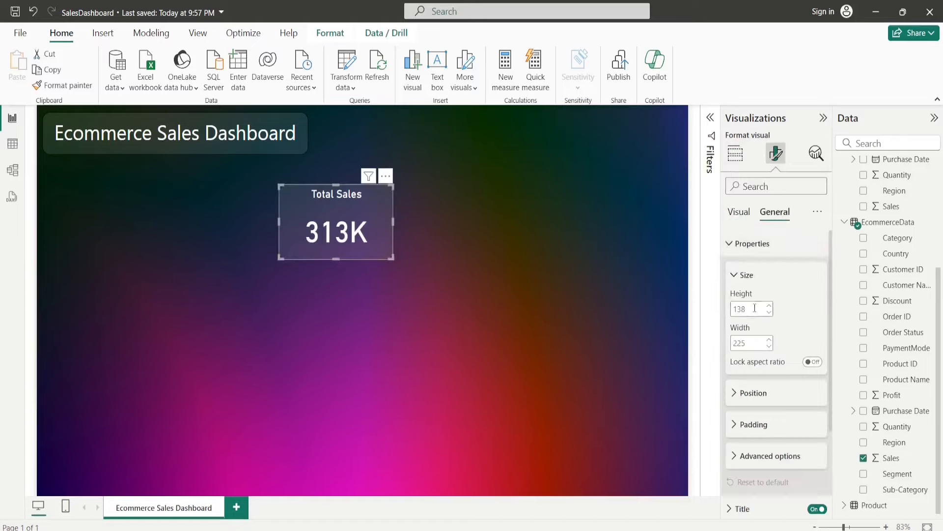
double_click(751, 309)
text(112)
key(Return)
double_click(756, 344)
text(198)
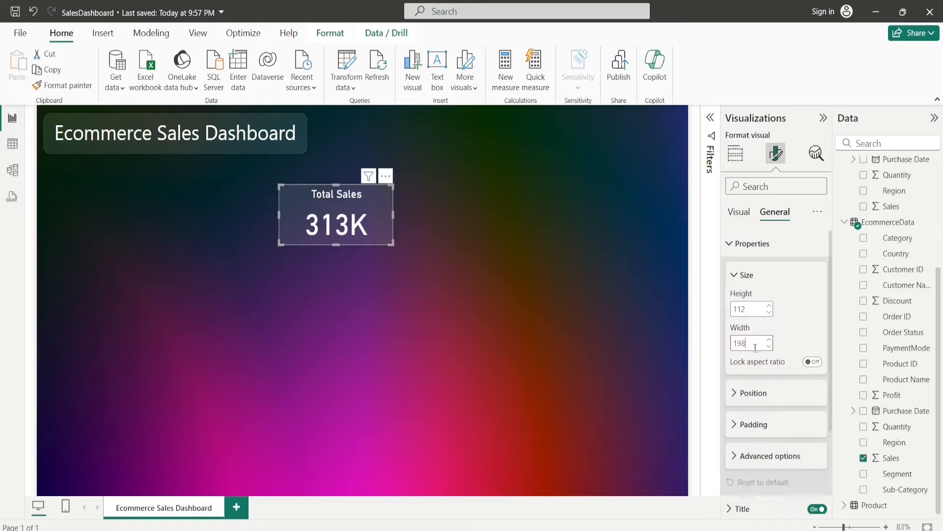
key(Return)
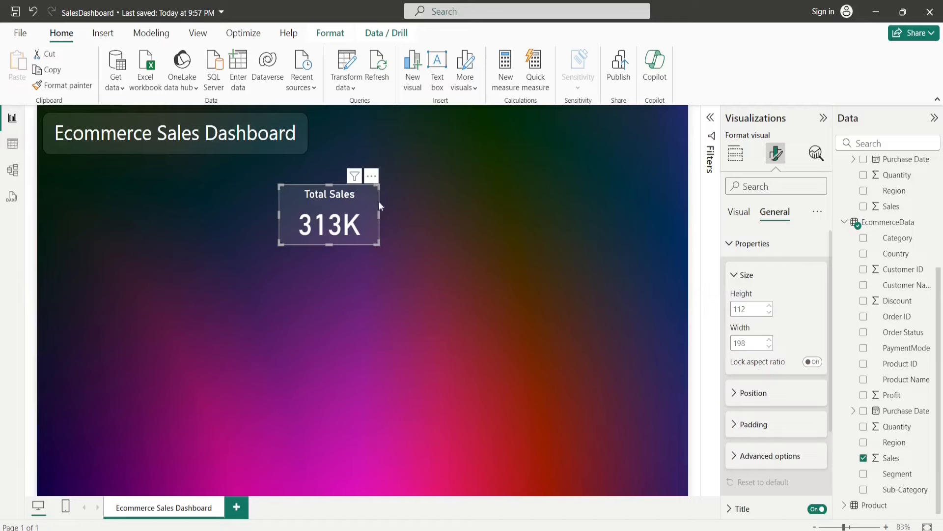
click(438, 292)
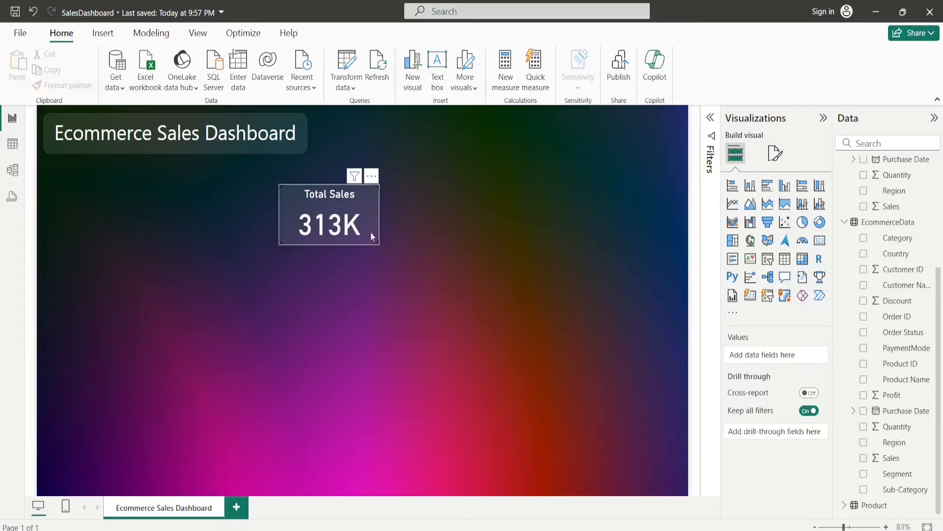
- Duplicate the Total Sales card and place the copy to the right of the original
click(337, 222)
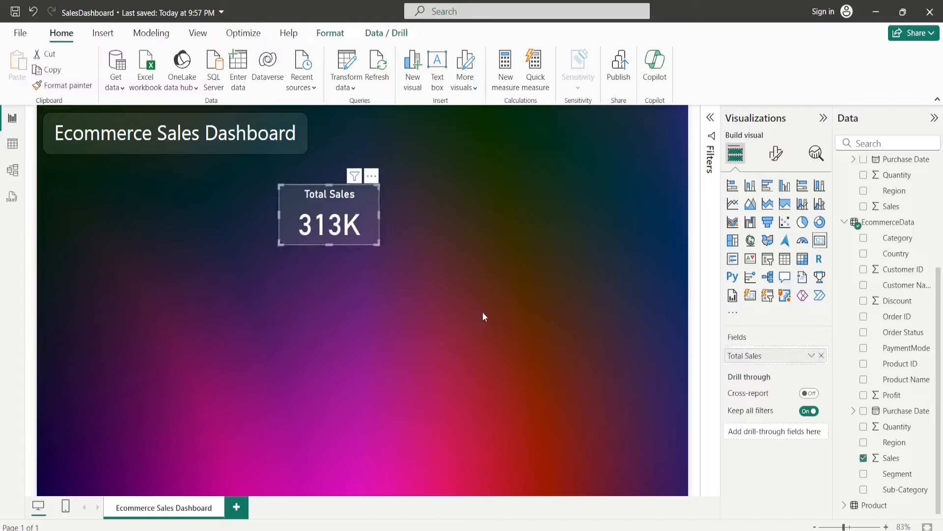
click(374, 342)
click(320, 221)
key(ctrl+c)
click(432, 316)
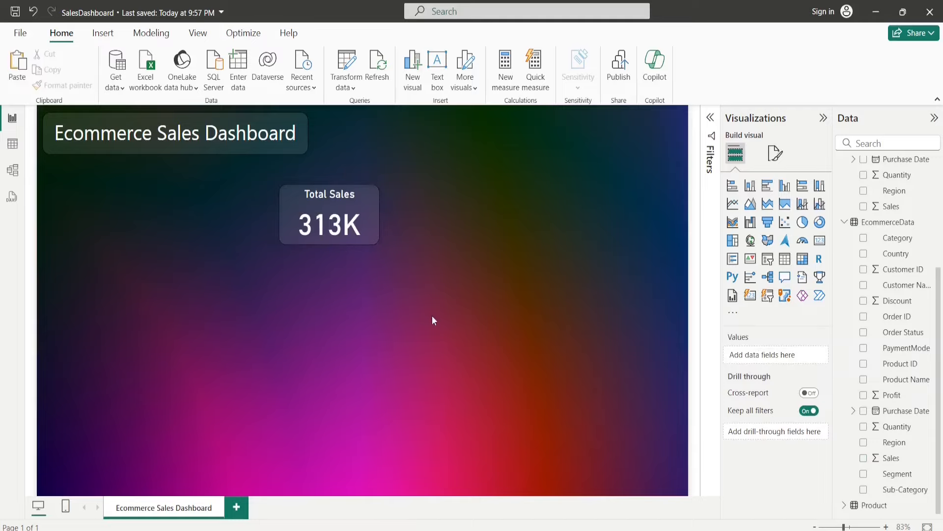
key(ctrl+v)
drag(356, 250, 513, 274)
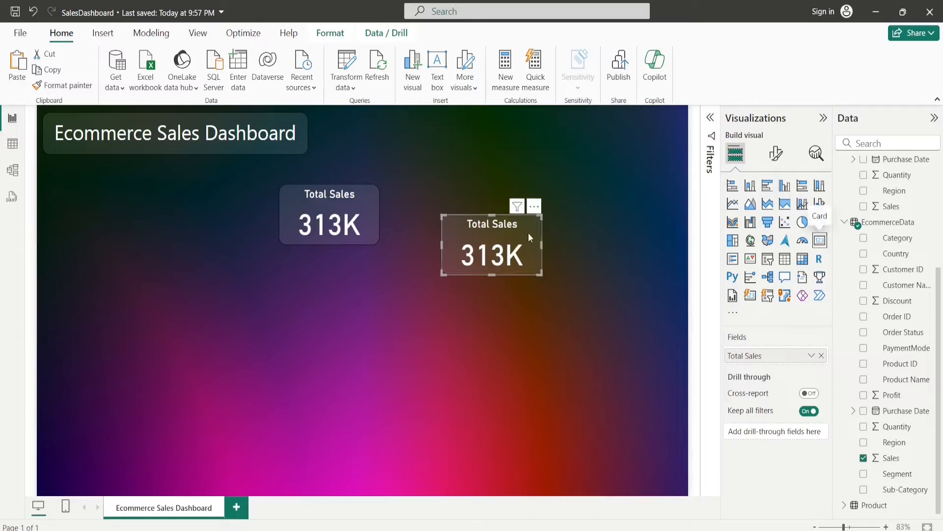
click(824, 245)
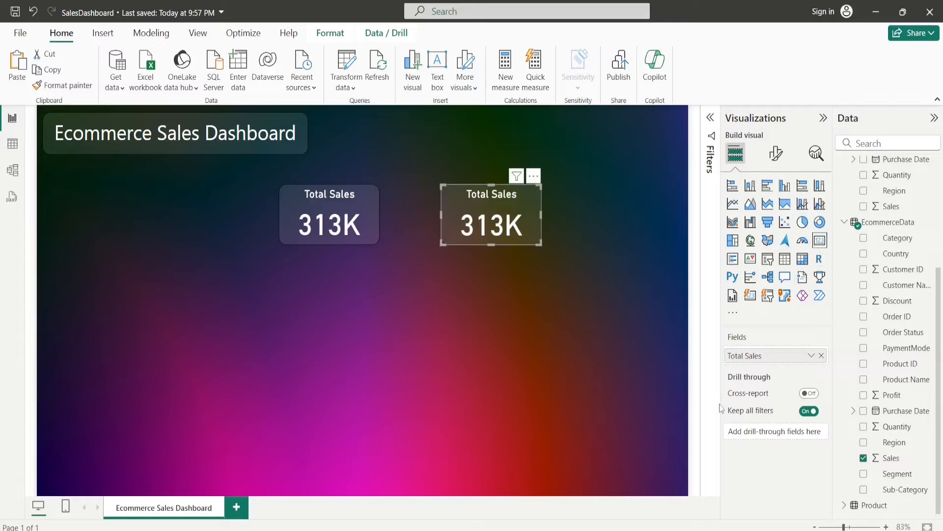
click(348, 358)
click(819, 243)
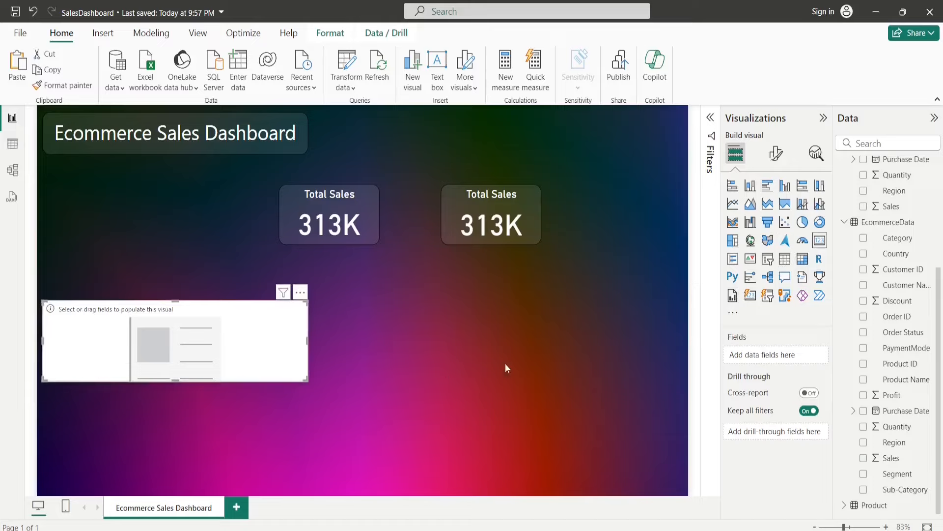
drag(263, 331, 513, 313)
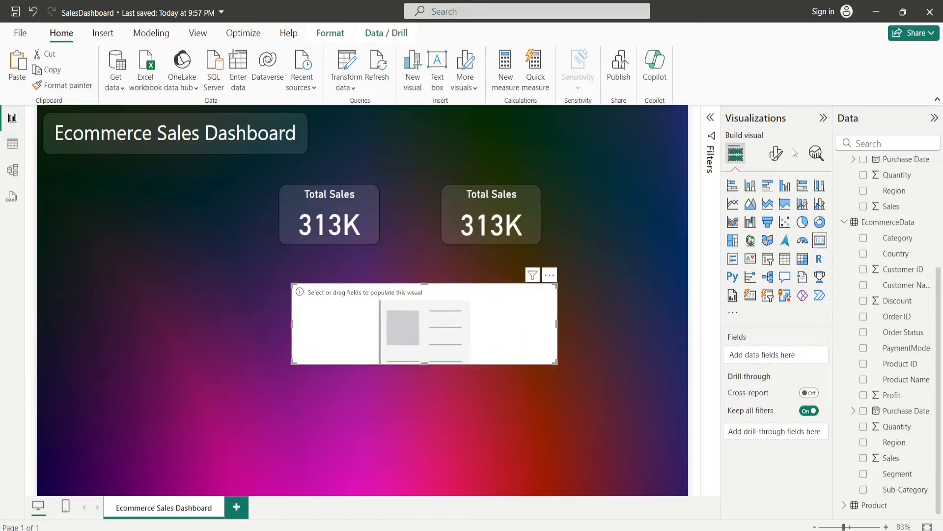
click(549, 275)
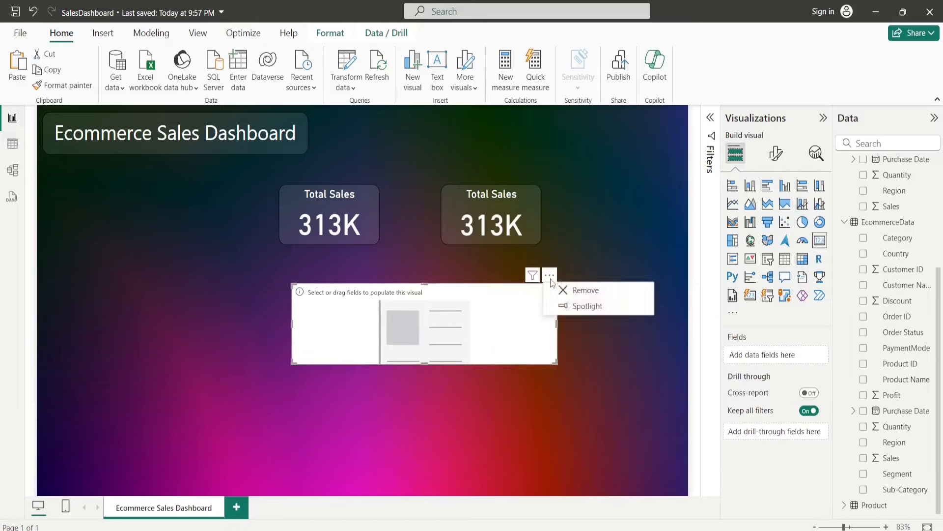
click(567, 294)
- Move the copied card closer to the original and replace its field with Profit, renamed "Total Profit"
drag(492, 215, 452, 216)
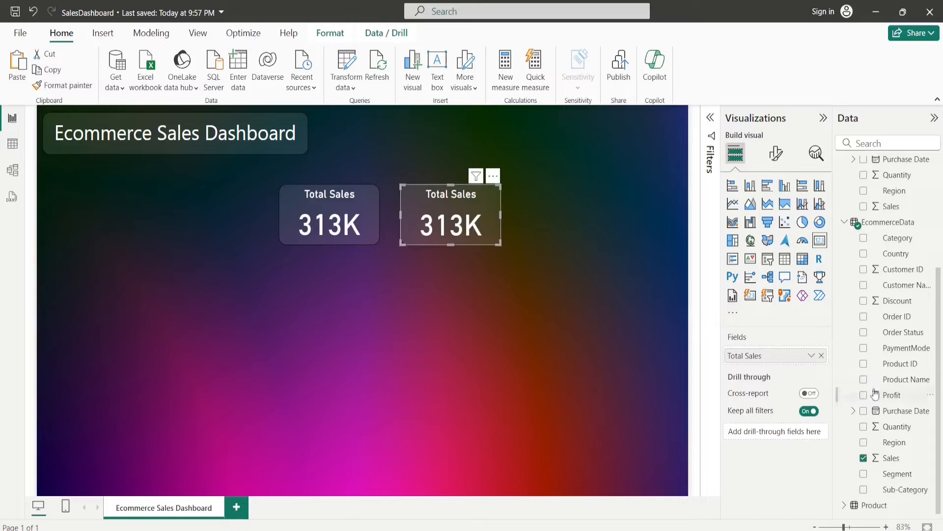
click(820, 356)
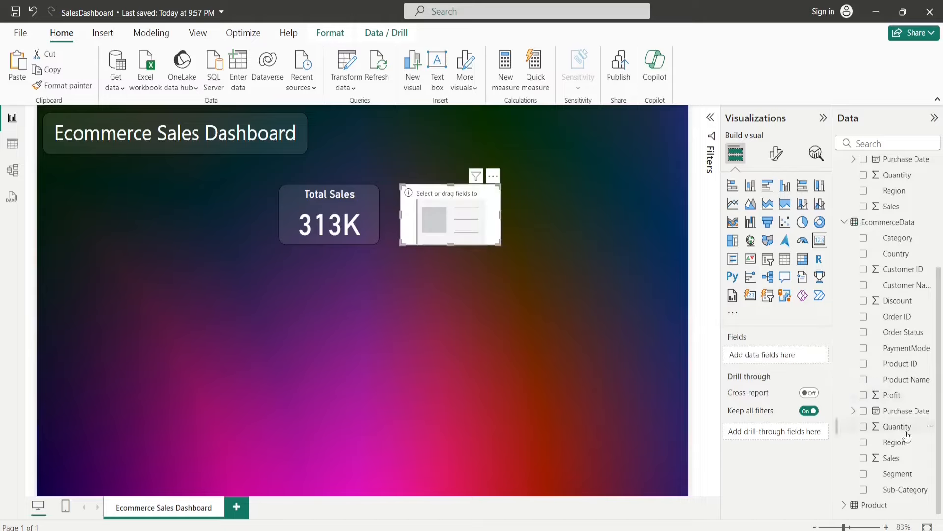
drag(892, 395, 714, 360)
double_click(746, 360)
text(Total Profit)
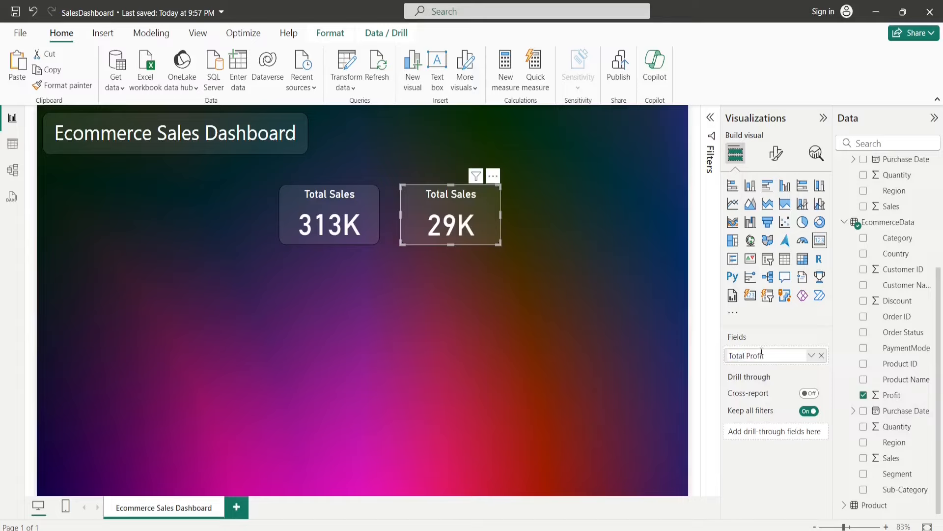
key(Return)
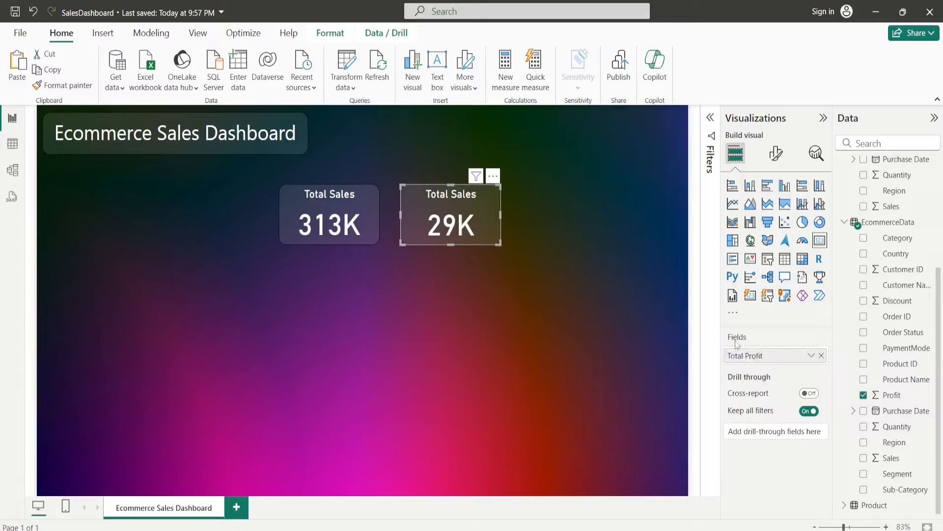
- Change the second card's title text to "Total Profit"
click(776, 153)
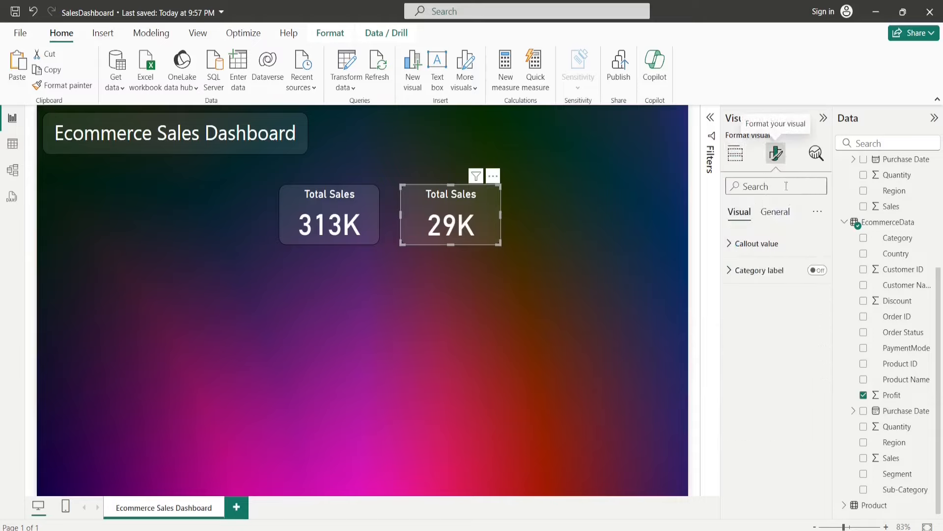
click(775, 212)
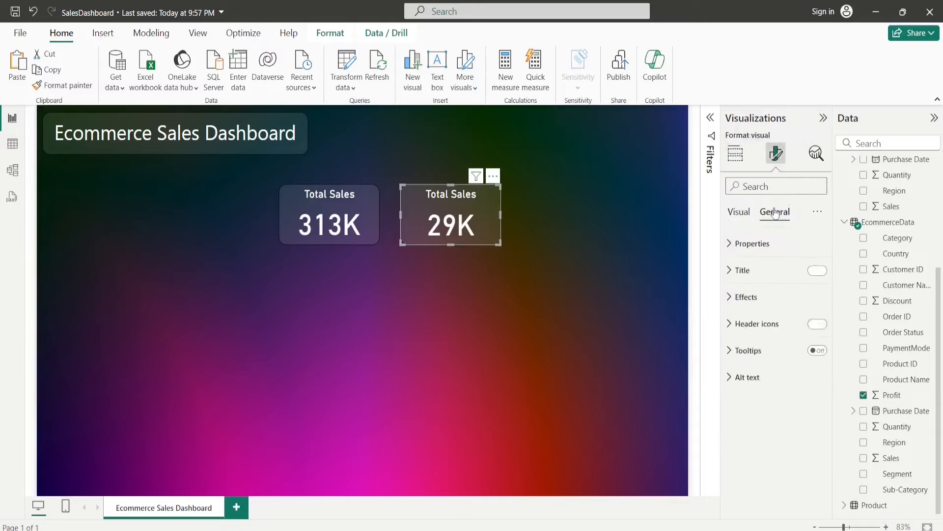
click(731, 278)
double_click(761, 336)
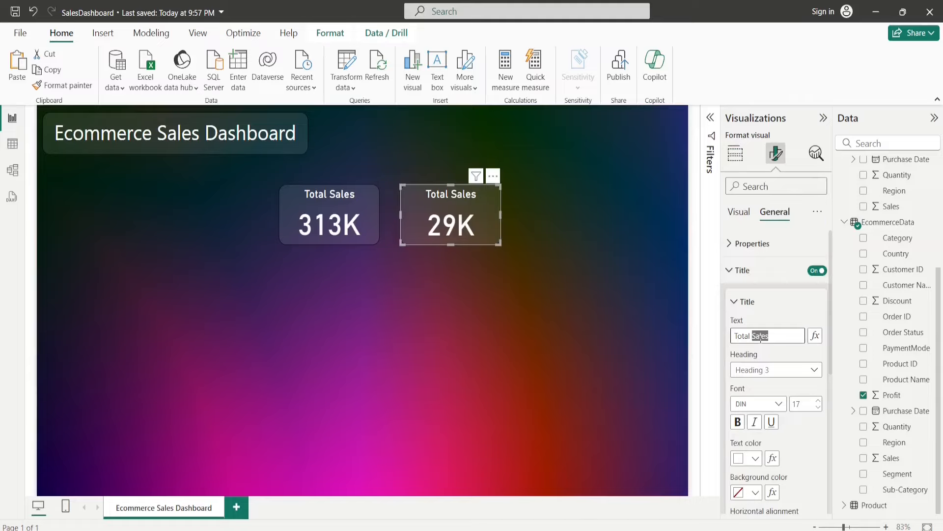
text(Profit)
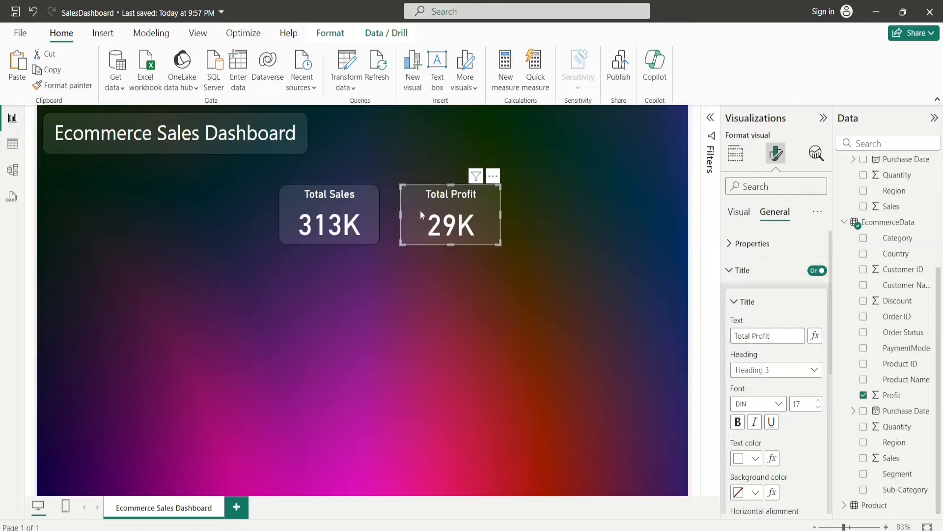
click(452, 314)
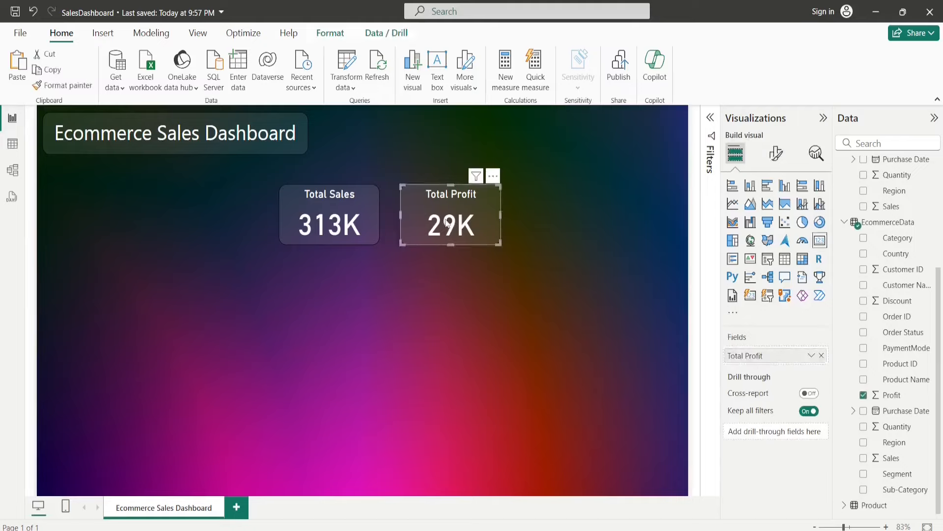
- Duplicate the Total Profit card and move the copy into the empty area below it
click(465, 300)
key(ctrl+v)
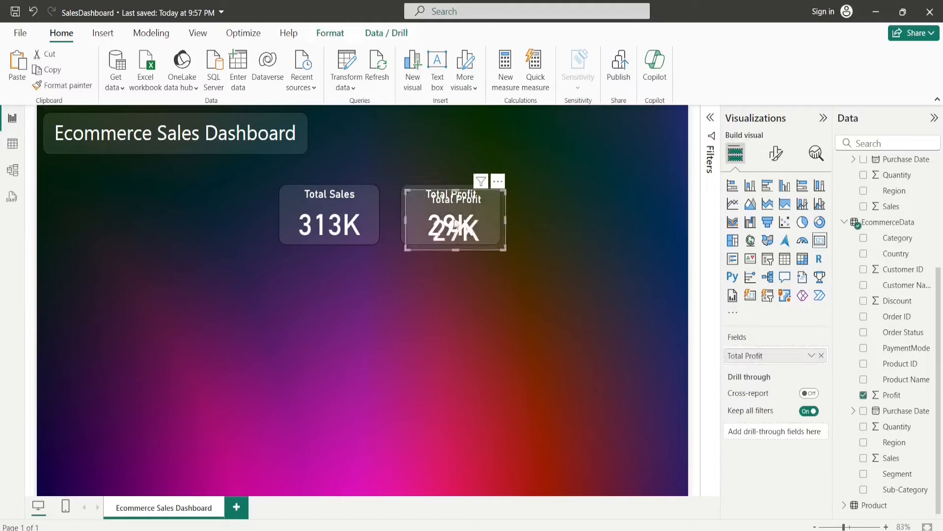
drag(455, 224, 478, 335)
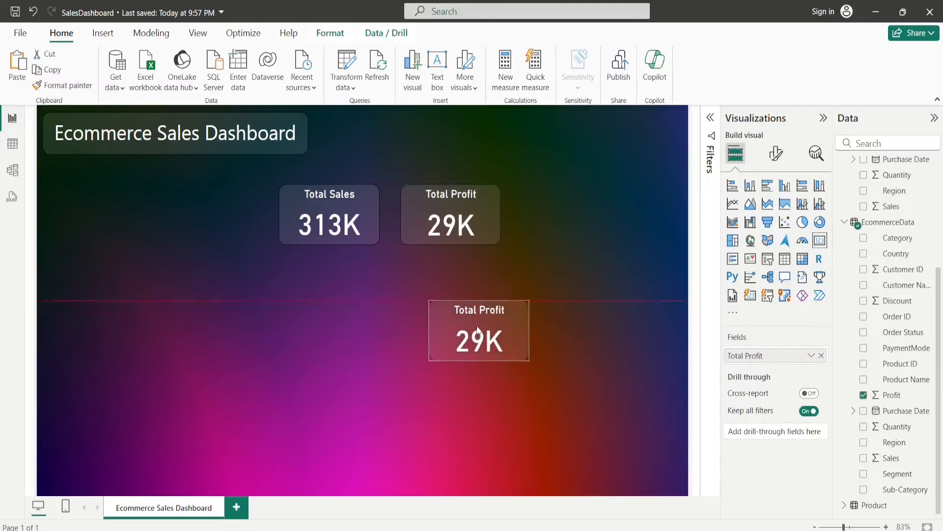
- Replace the lower card copy's field with Order ID from EcommerceData, summarized as Count
click(821, 355)
drag(900, 324, 781, 362)
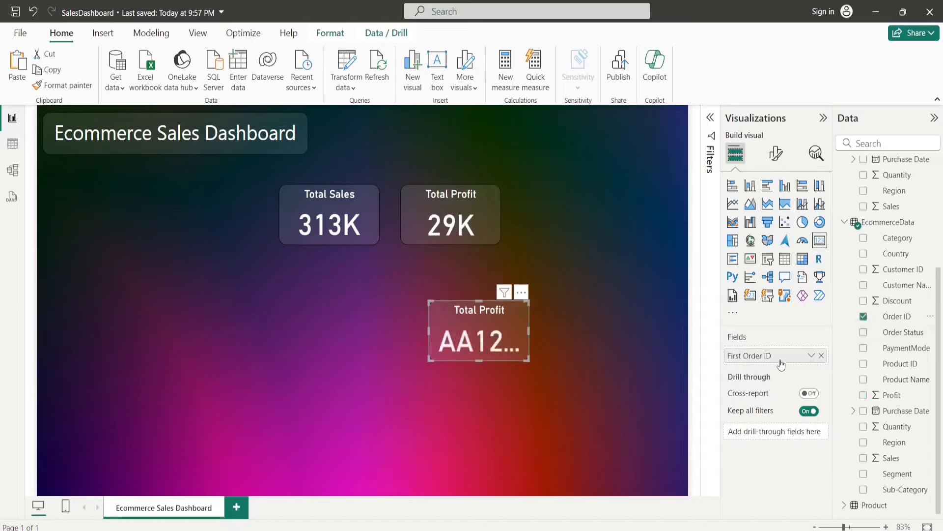
click(811, 356)
click(780, 333)
click(811, 356)
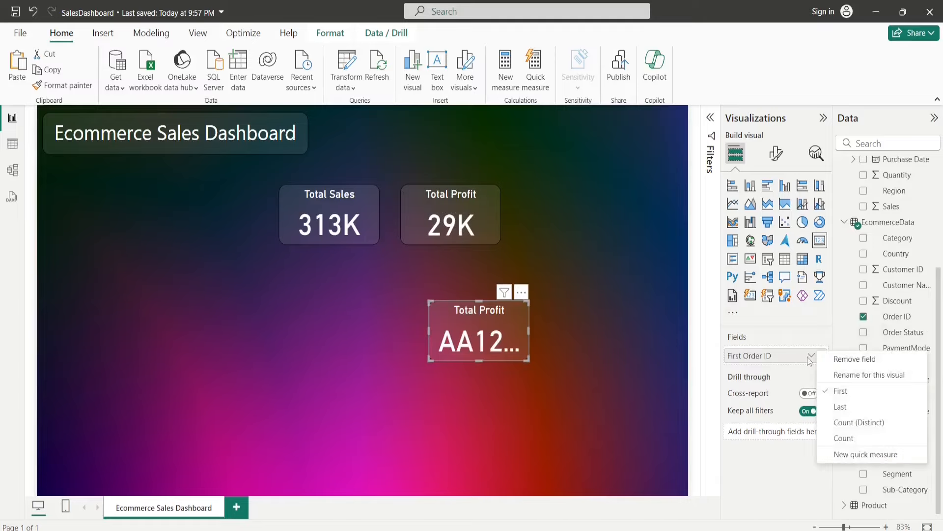
click(843, 437)
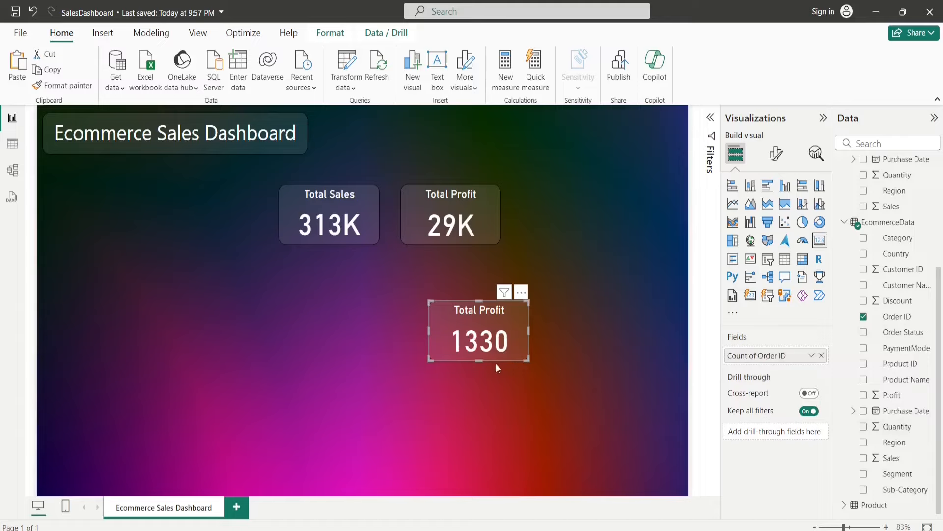
- Change the title text of the order count card to "Total Orders"
click(775, 154)
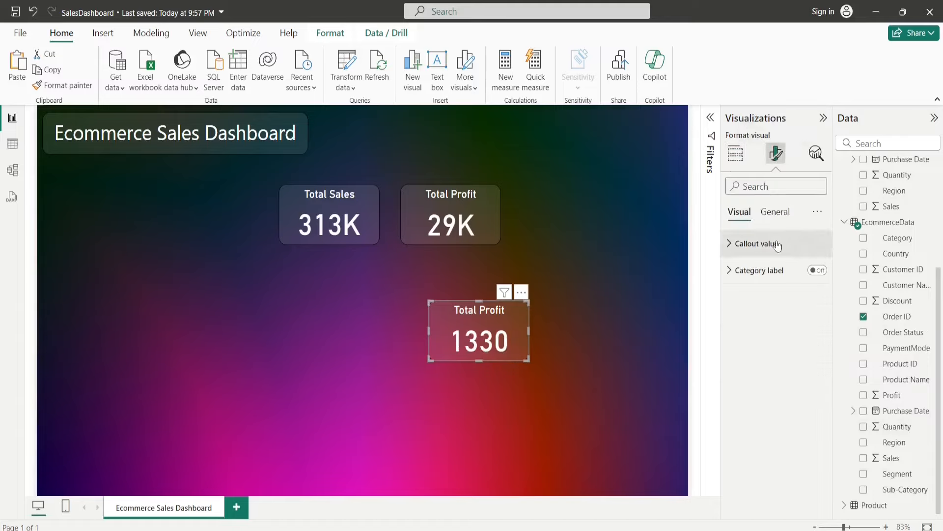
click(775, 213)
click(742, 270)
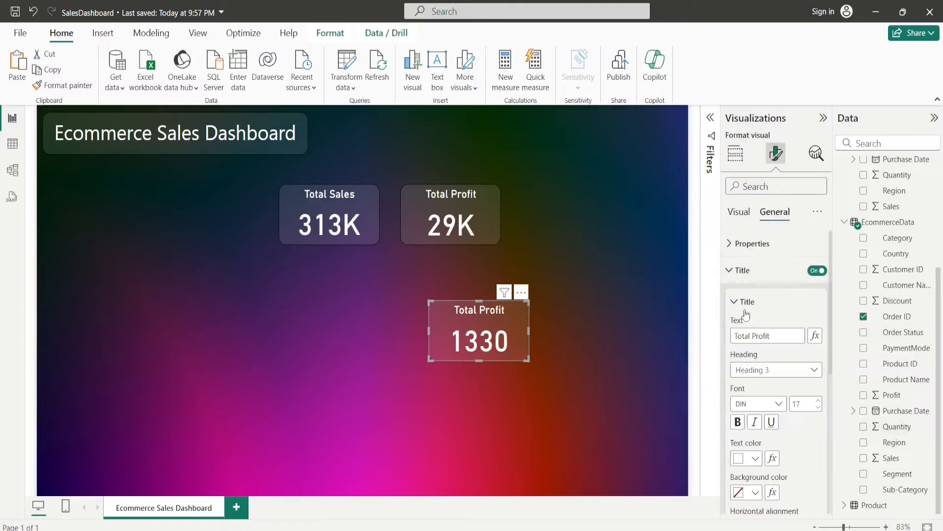
double_click(762, 336)
text(Orders)
key(Return)
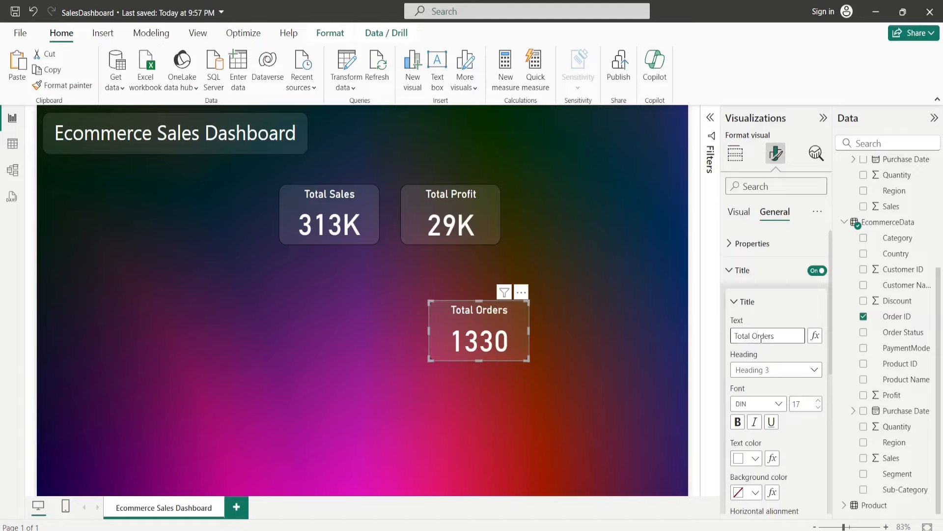
- Move the Total Orders card into the KPI row, directly to the right of the Total Profit card
click(552, 414)
drag(483, 355, 562, 232)
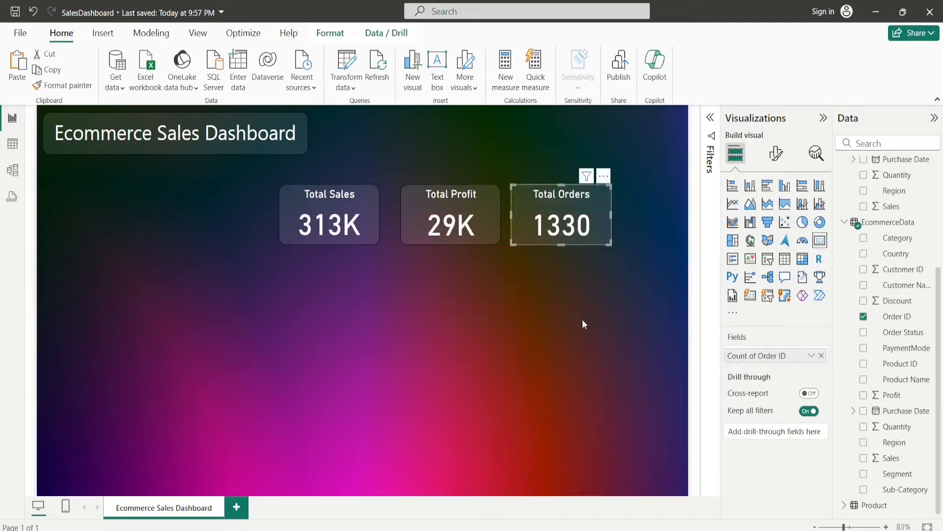
click(568, 325)
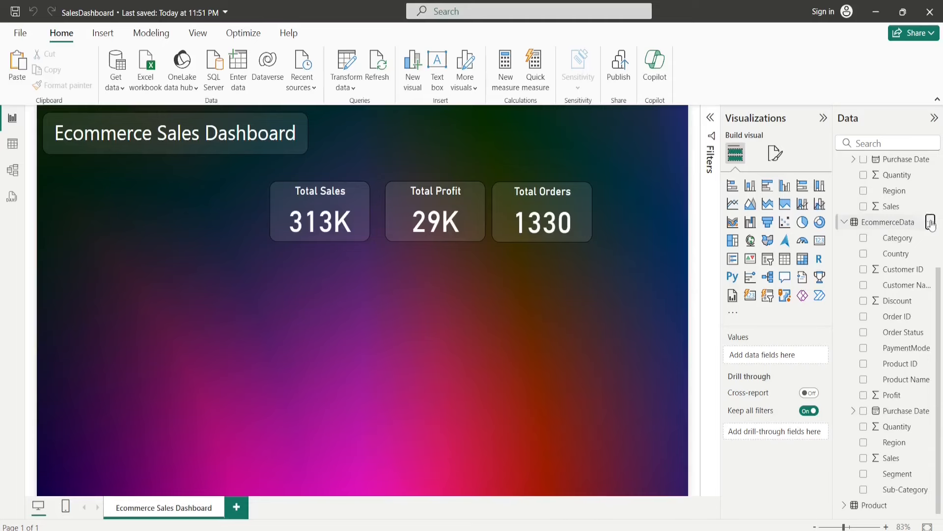
- Start a new measure in EcommerceData named Profit Margin, using DIVIDE with SUM(EcommerceData[Profit]) as the numerator
click(931, 223)
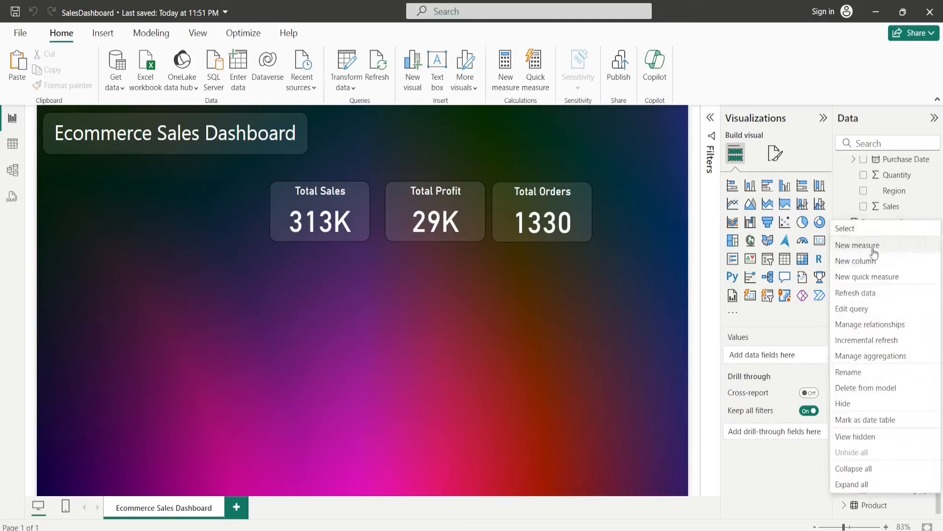
click(874, 246)
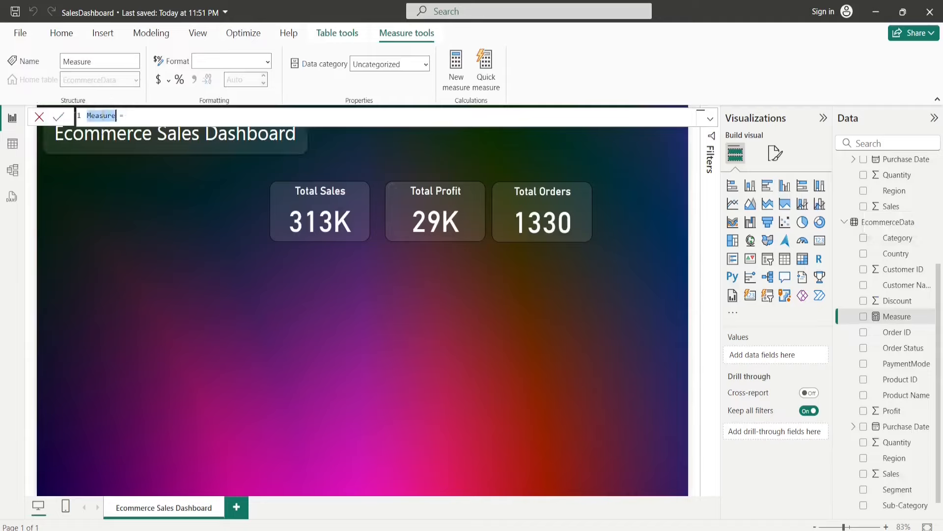
text(Profit Margin = )
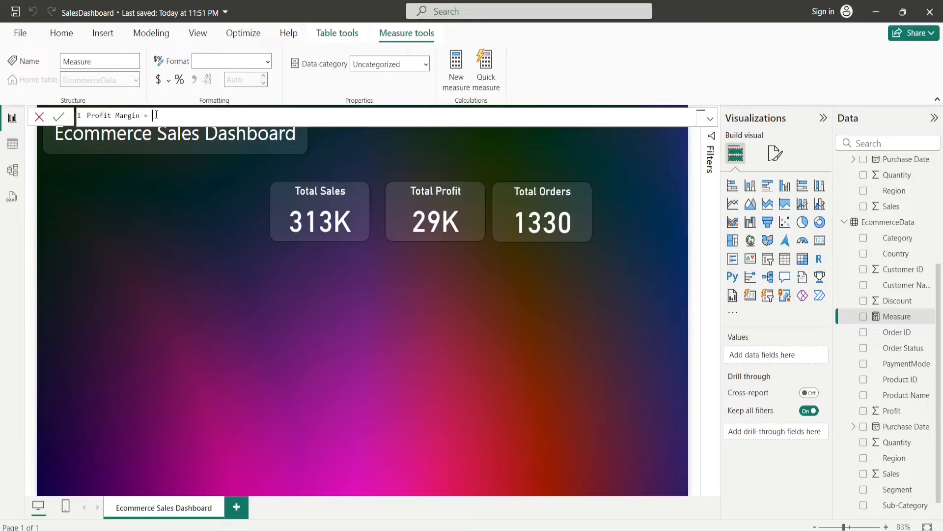
text(Div)
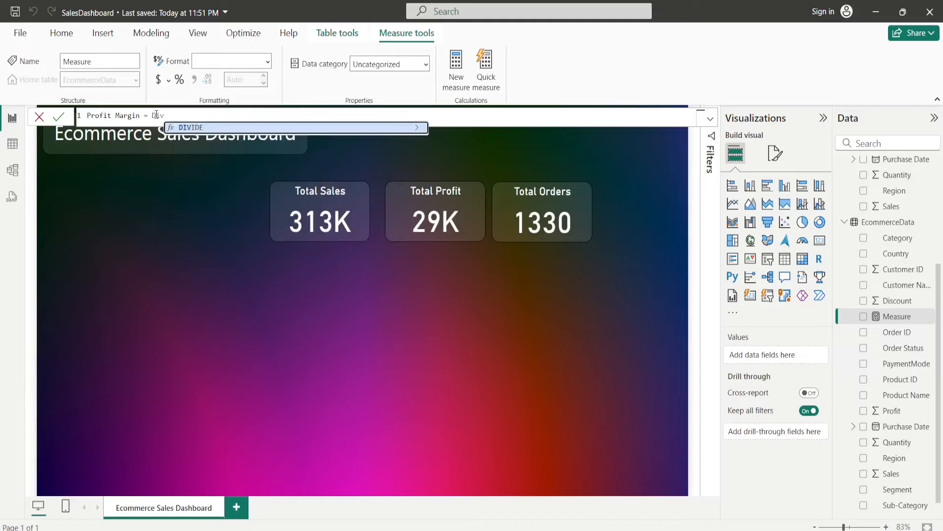
click(193, 123)
text(sum)
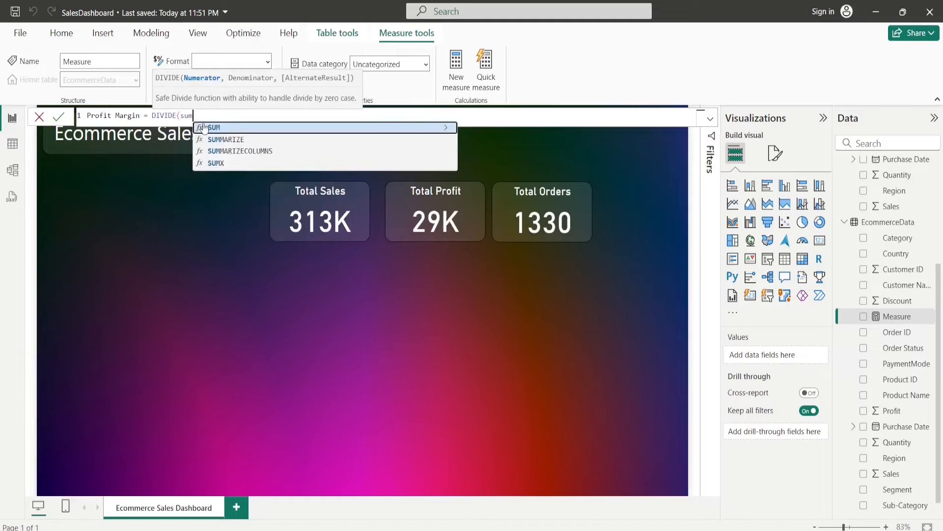
click(195, 127)
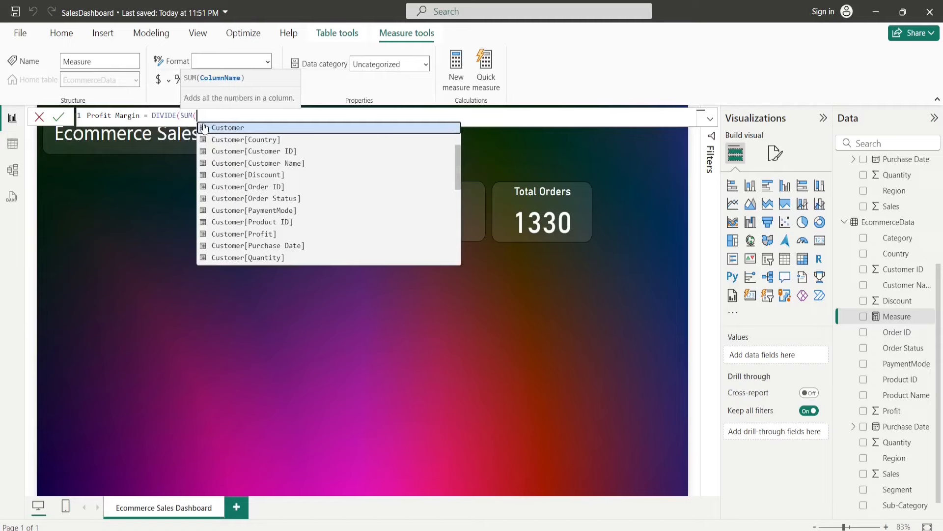
scroll(324, 196, down, 4)
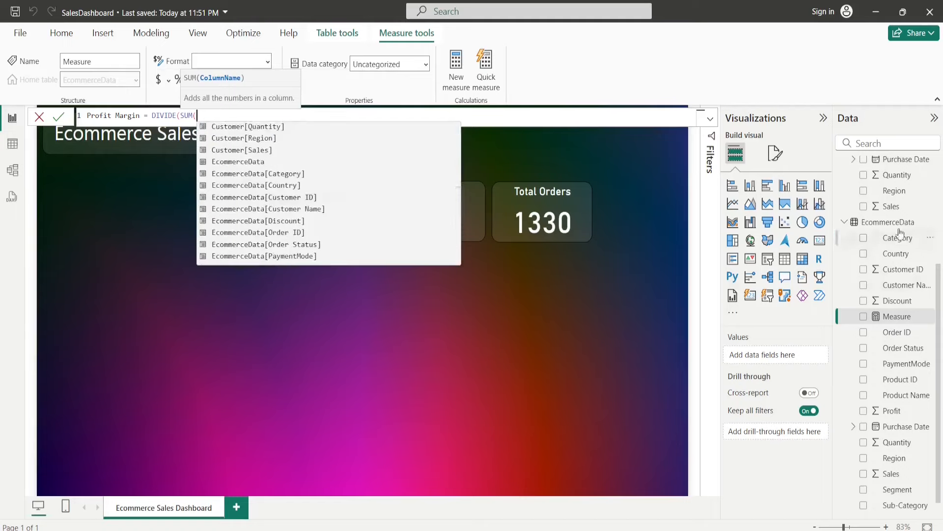
scroll(315, 229, down, 2)
scroll(315, 230, down, 1)
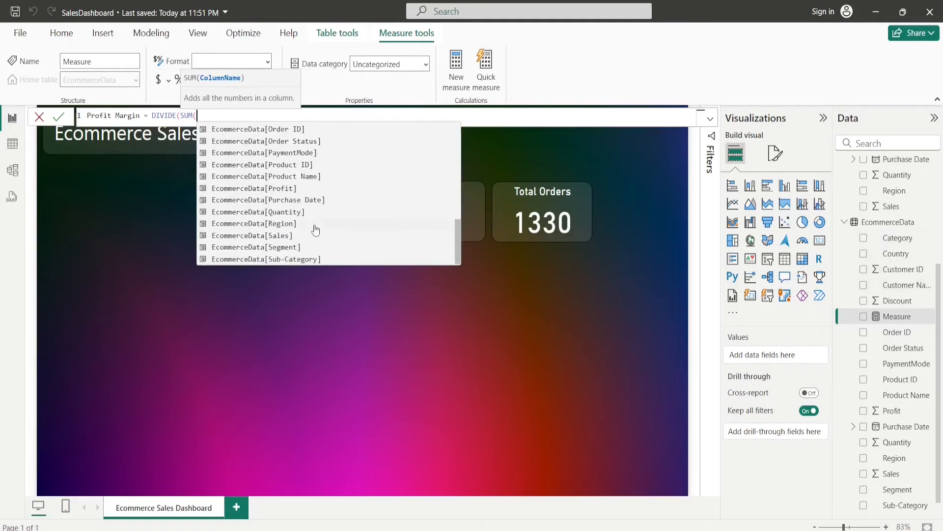
click(281, 187)
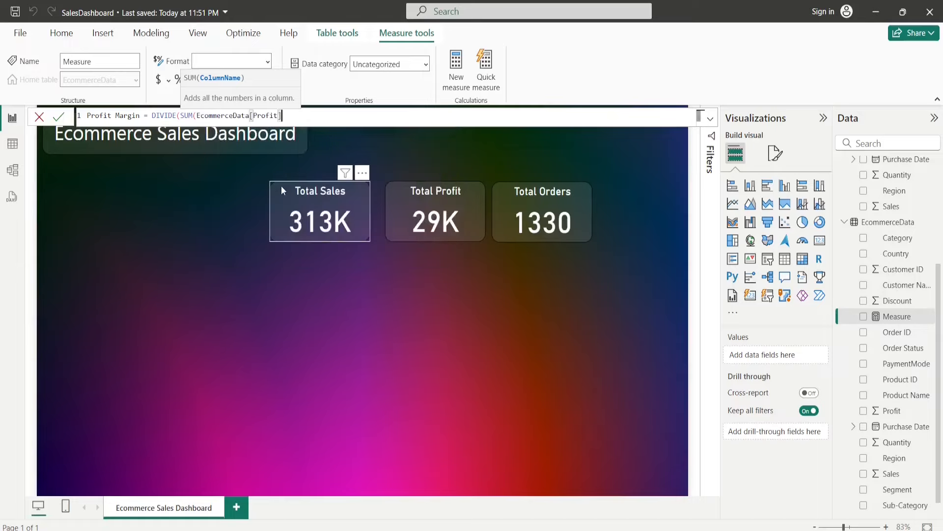
- Complete the Profit Margin measure with SUM(EcommerceData[Sales]) as the denominator and format it as Percentage
text(),s)
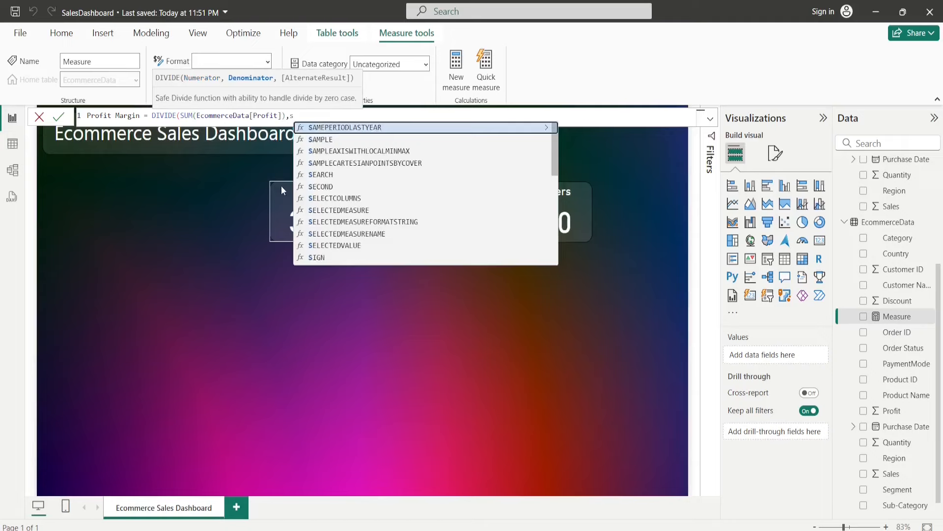
text(um()
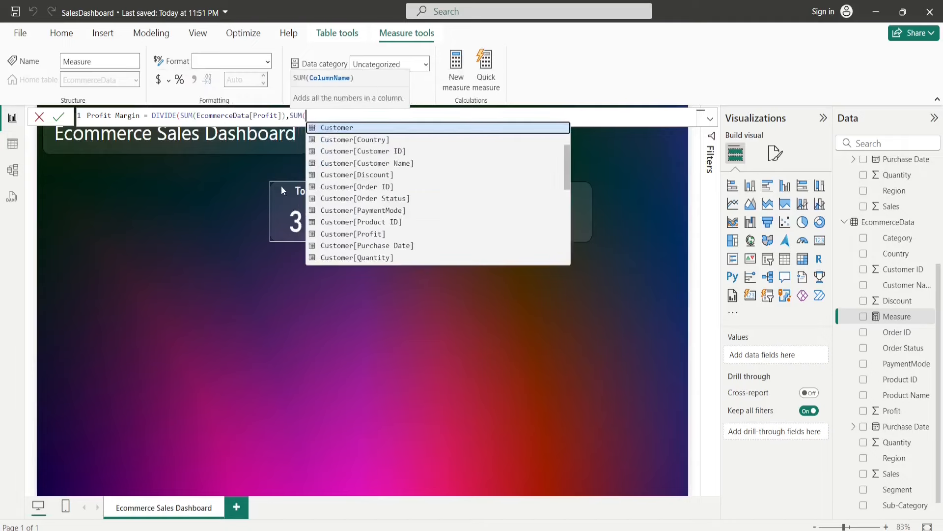
scroll(383, 233, down, 7)
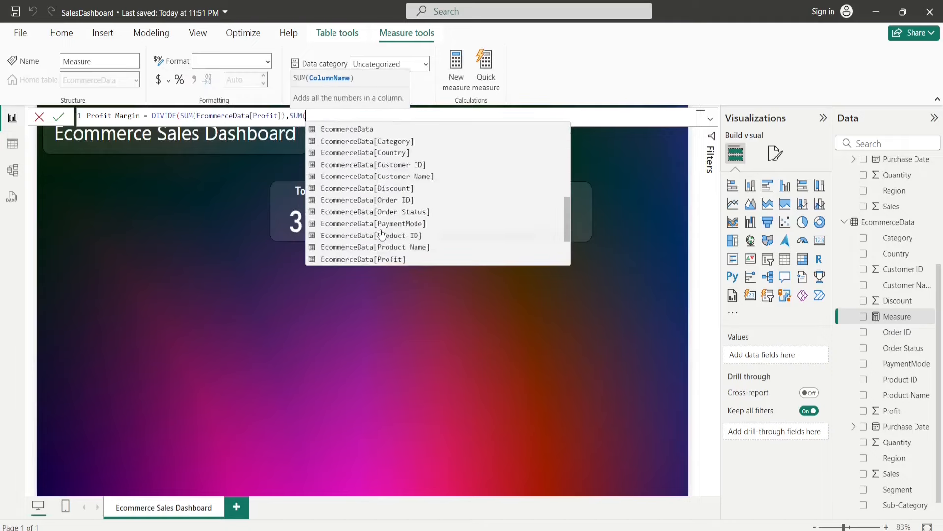
click(382, 238)
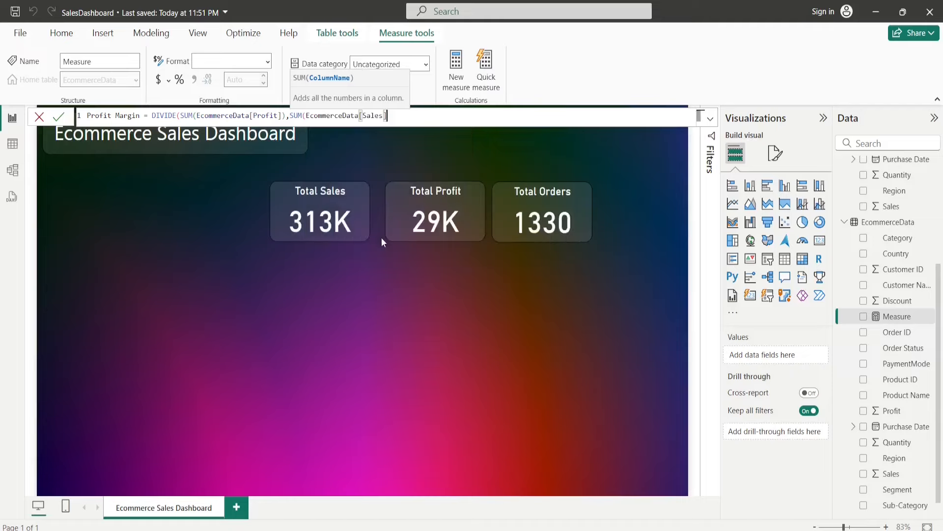
text())
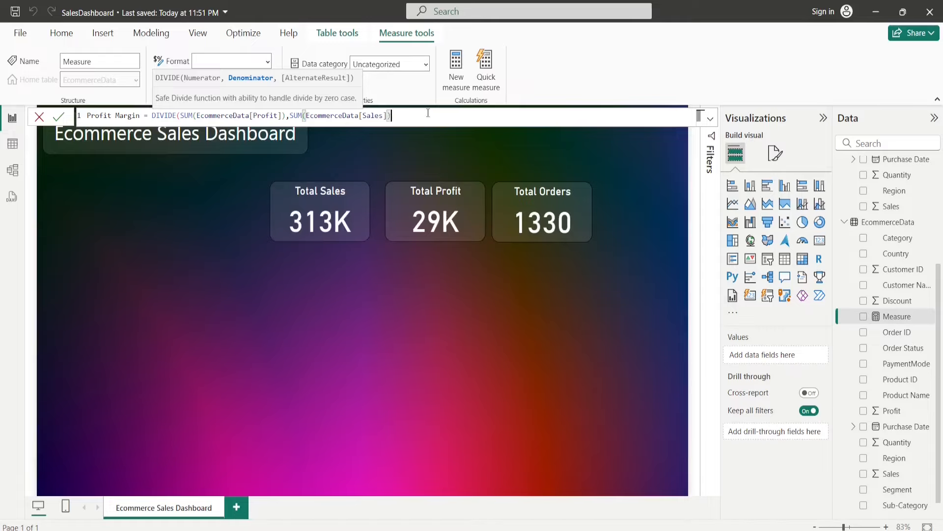
text())
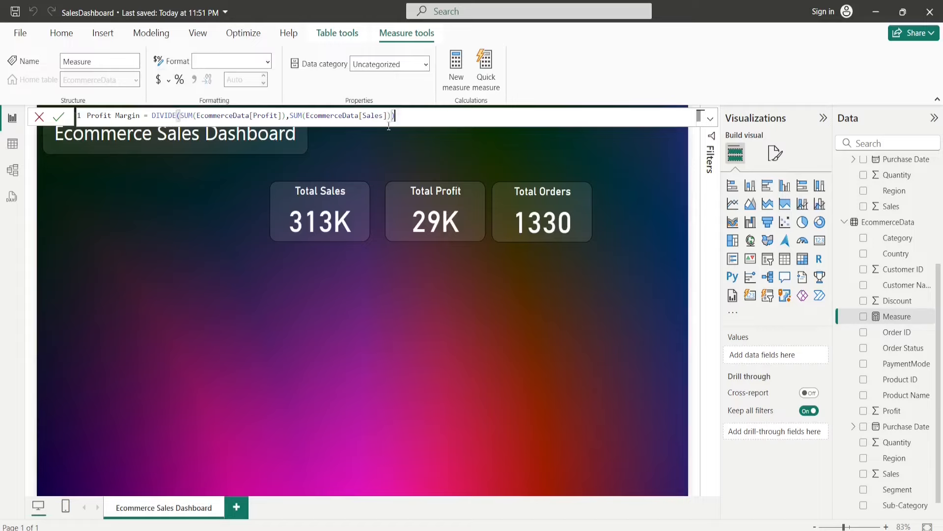
click(58, 118)
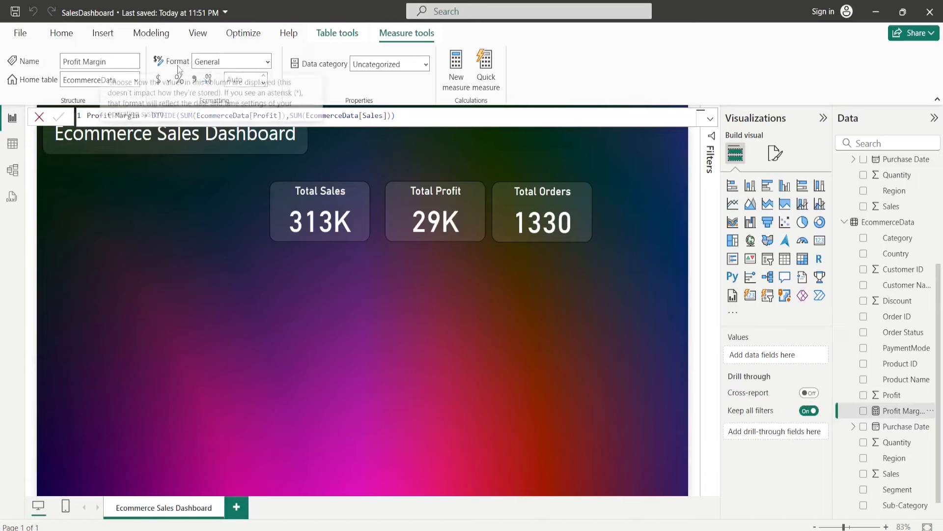
click(268, 62)
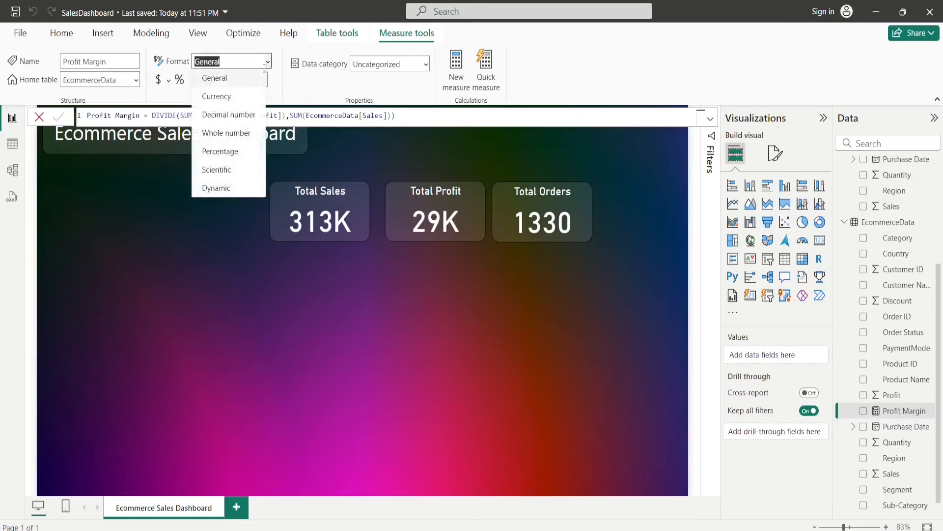
click(231, 151)
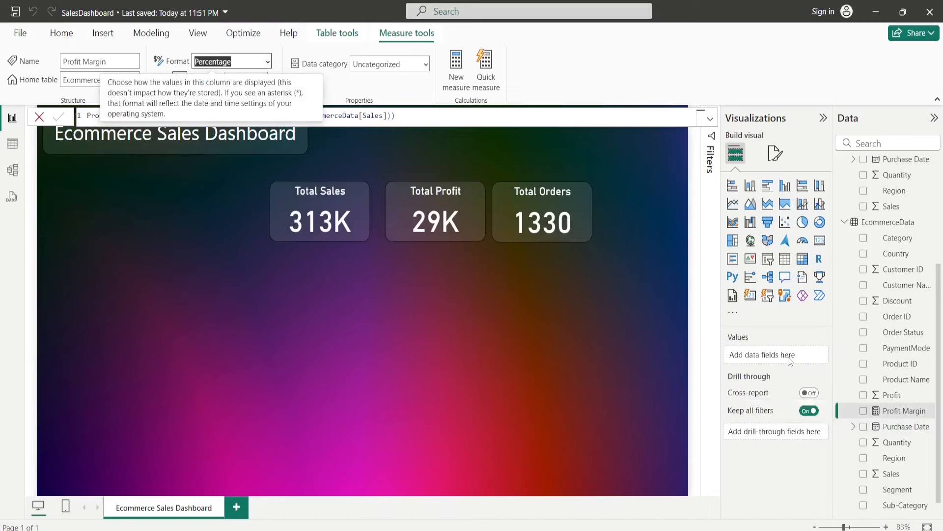
- Duplicate the Total Orders card, place the copy below it and replace the copy's field with Profit Margin
click(553, 204)
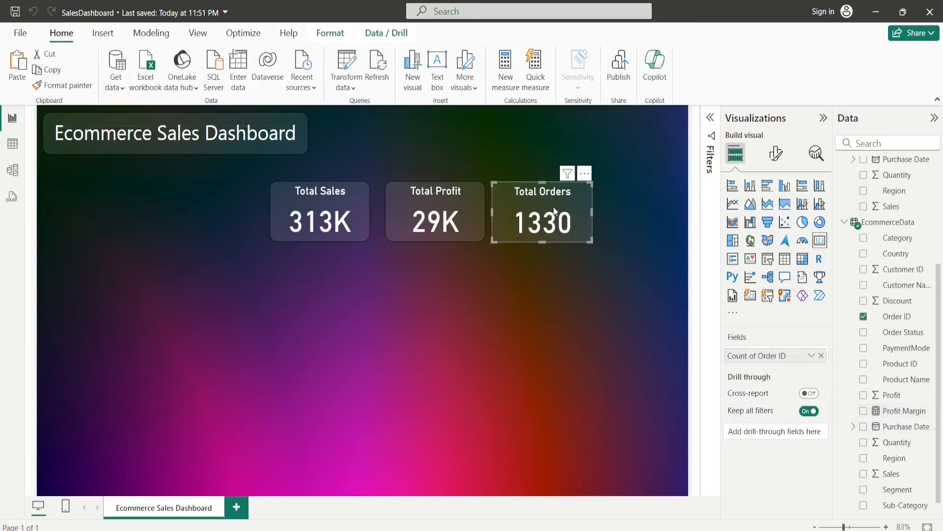
click(523, 314)
key(ctrl+v)
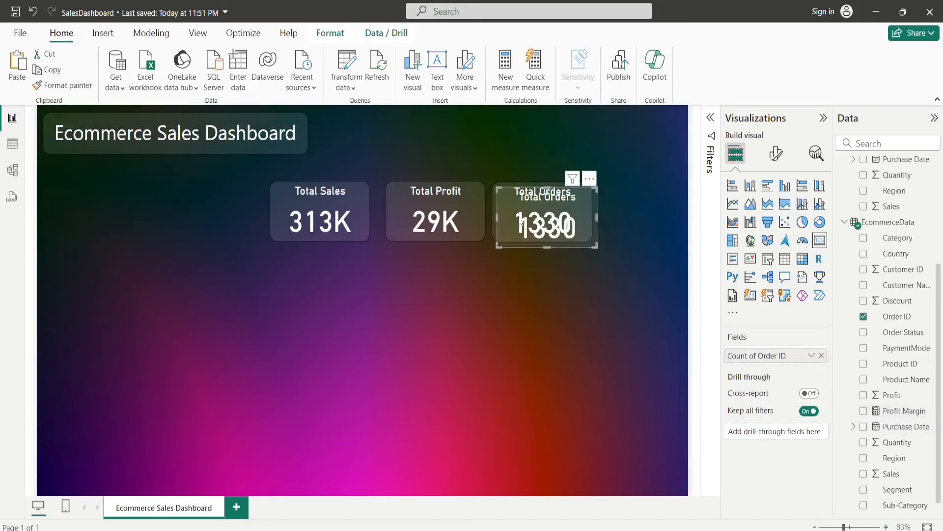
drag(518, 212, 541, 311)
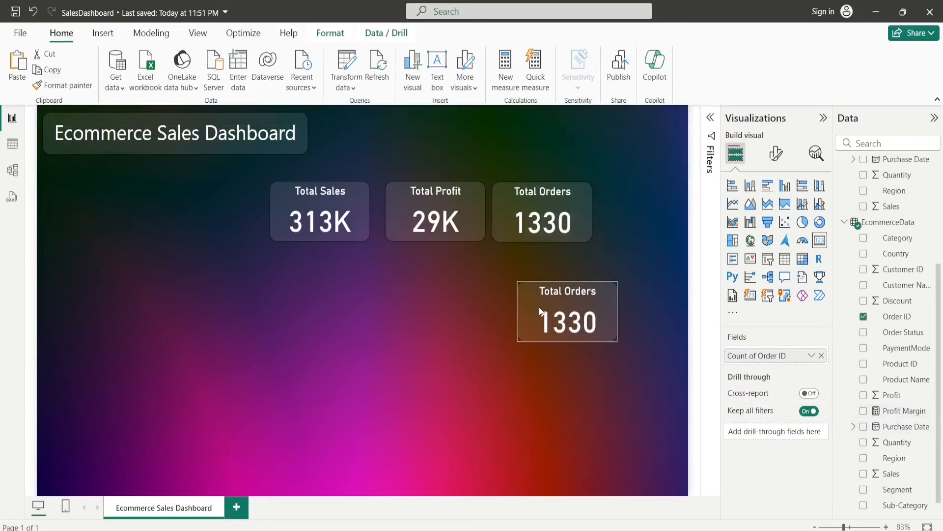
click(821, 355)
drag(913, 413, 786, 363)
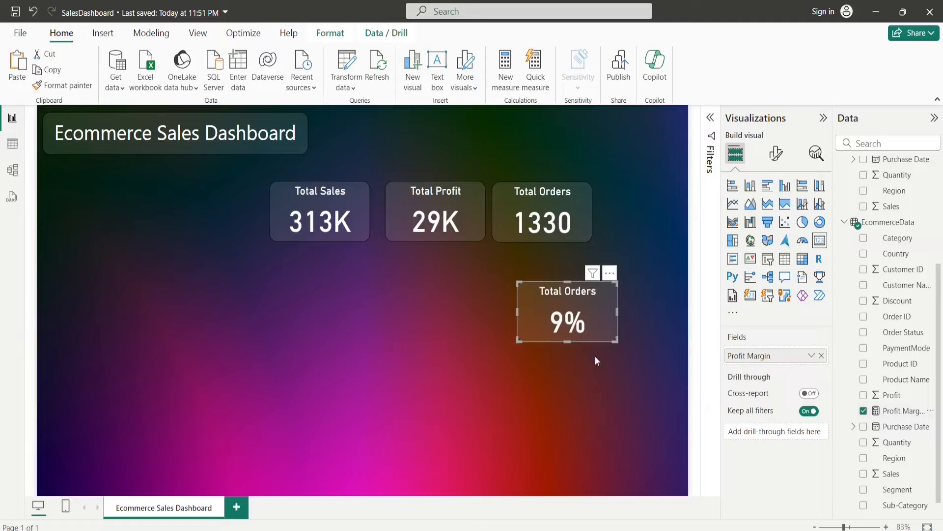
- Set the profit margin card's callout value to 2 decimal places and move the card slightly up and to the right
click(776, 154)
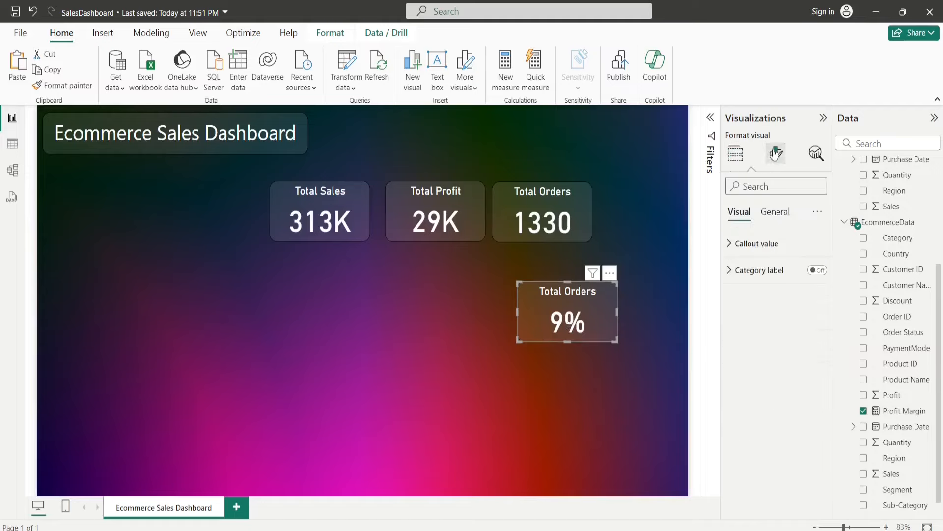
click(740, 245)
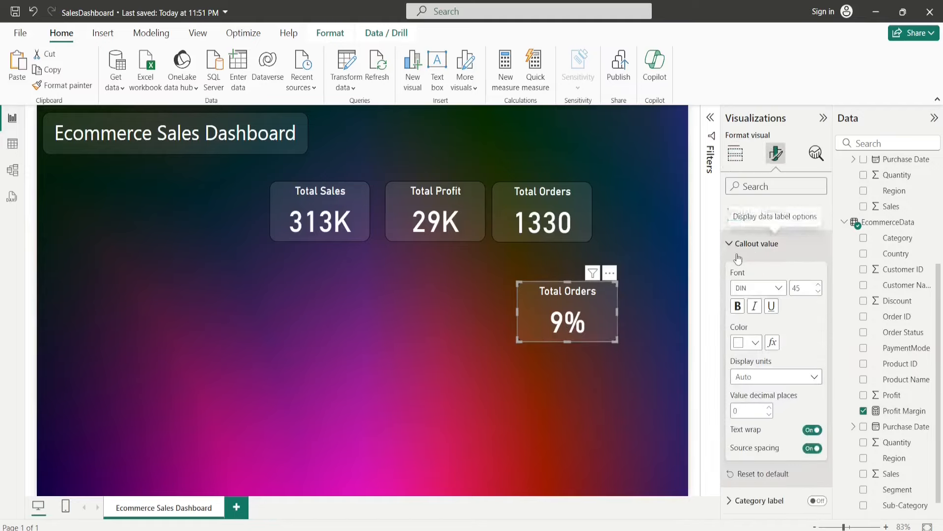
click(747, 408)
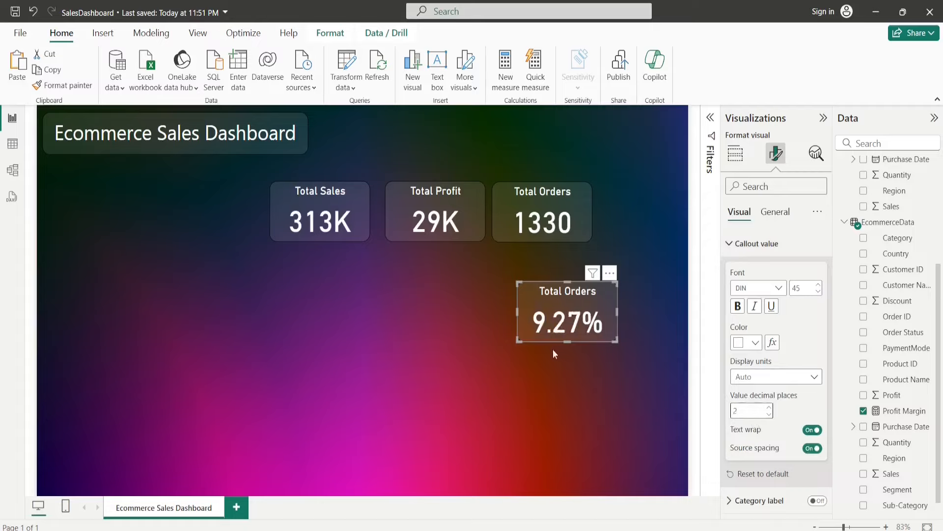
click(586, 392)
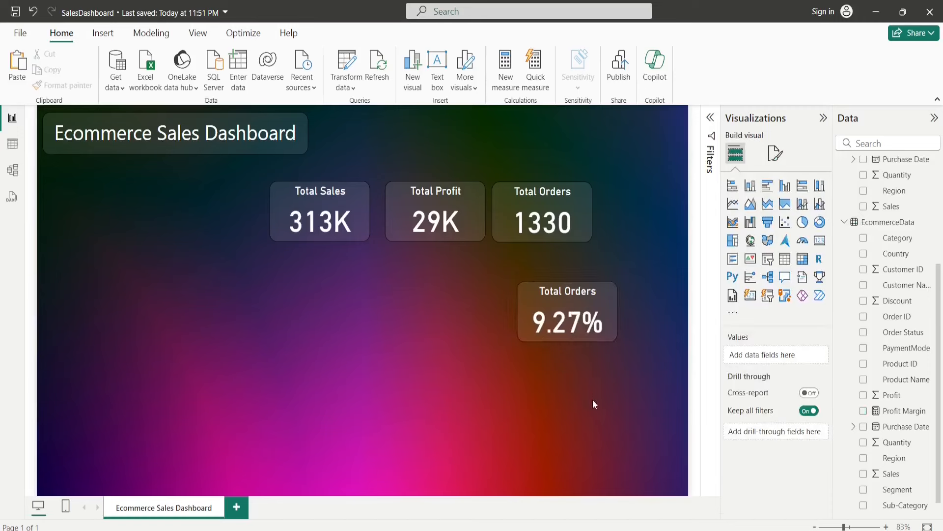
drag(563, 305, 589, 294)
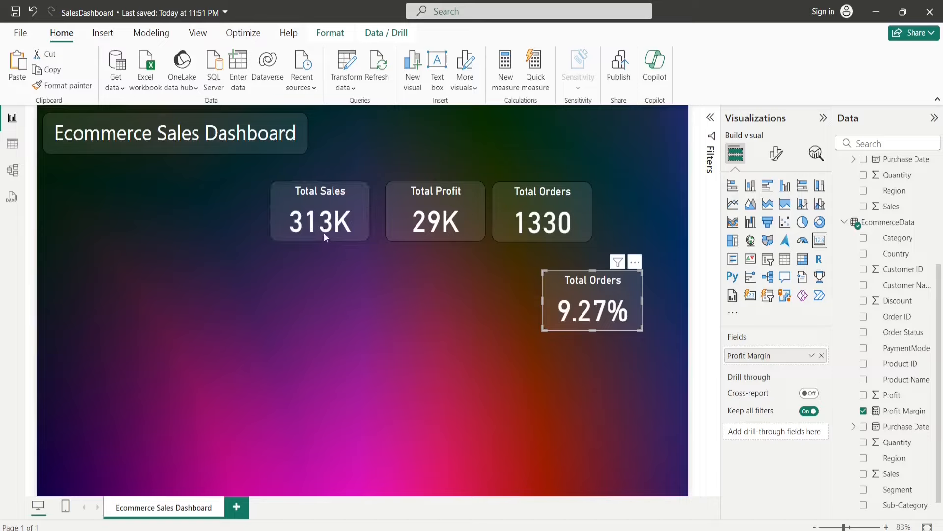
- Format the Sales column used by the Total Sales card as Currency
click(315, 207)
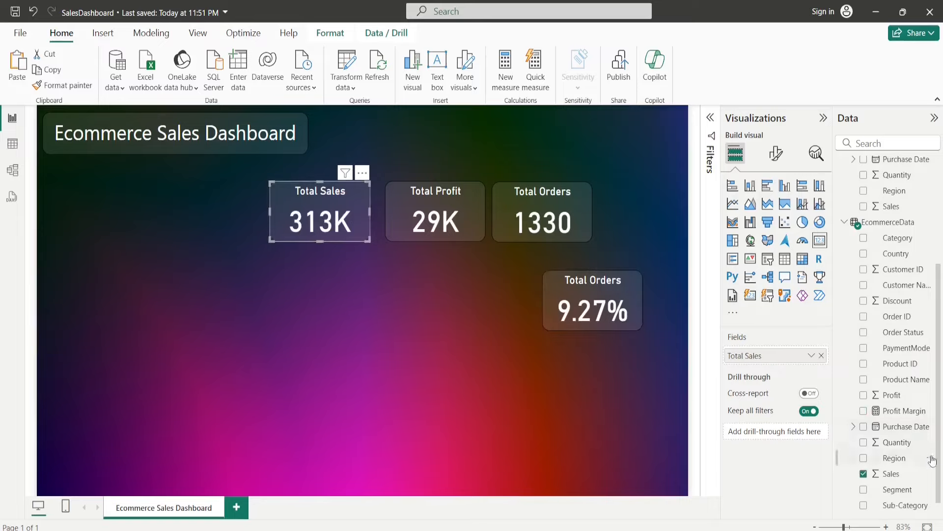
click(892, 474)
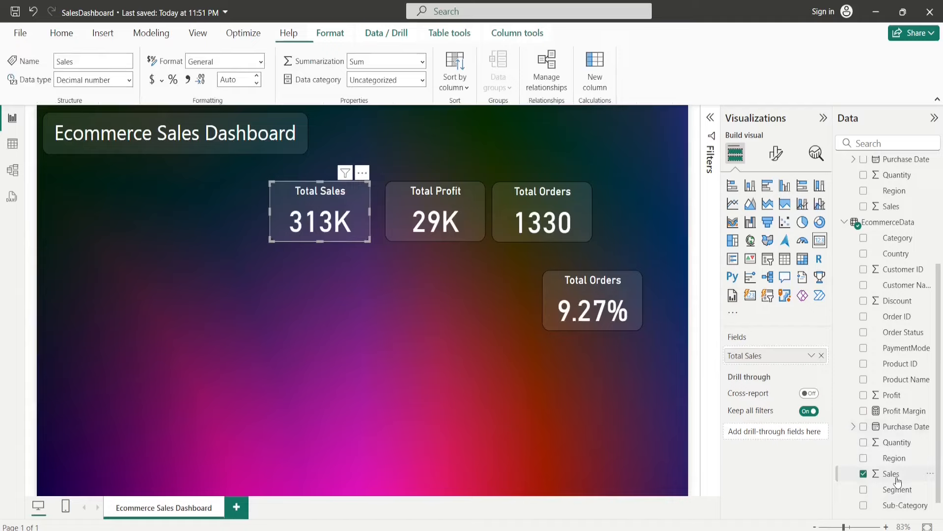
click(261, 62)
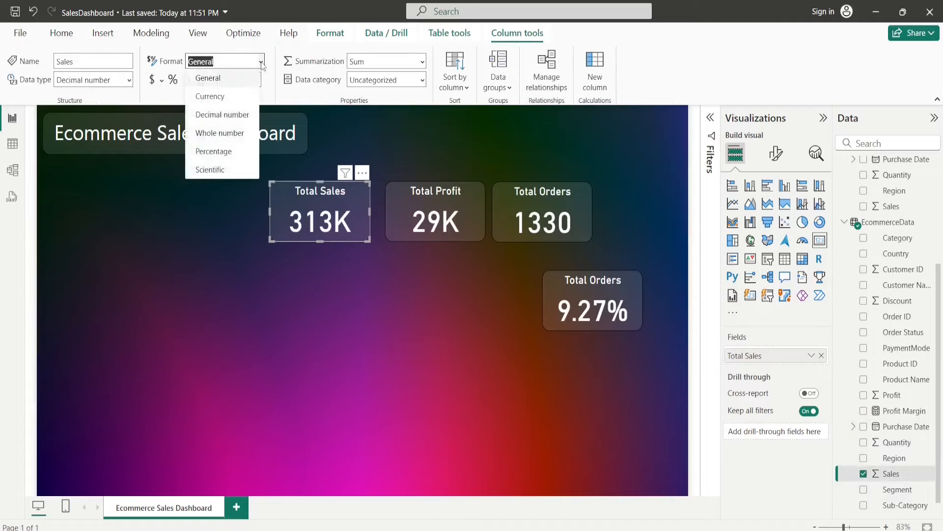
click(227, 97)
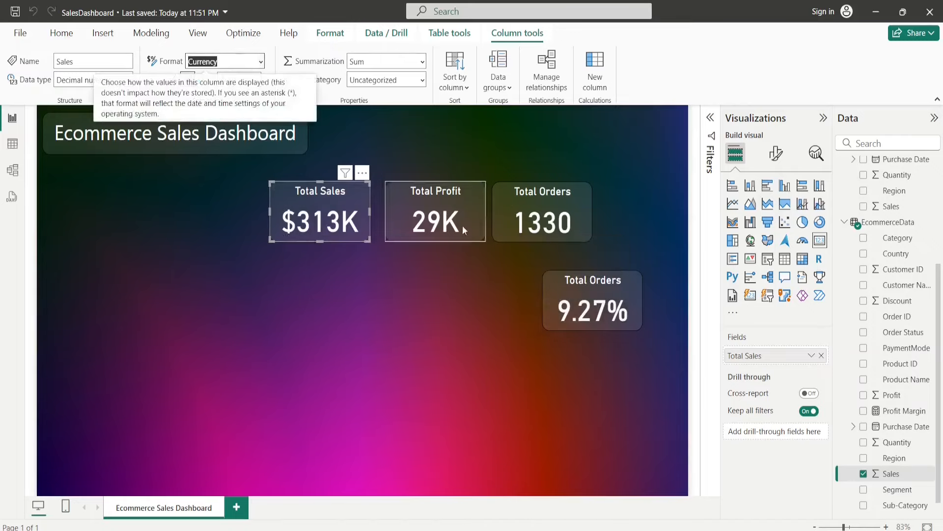
- Format the Profit column used by the Total Profit card as Currency
click(446, 221)
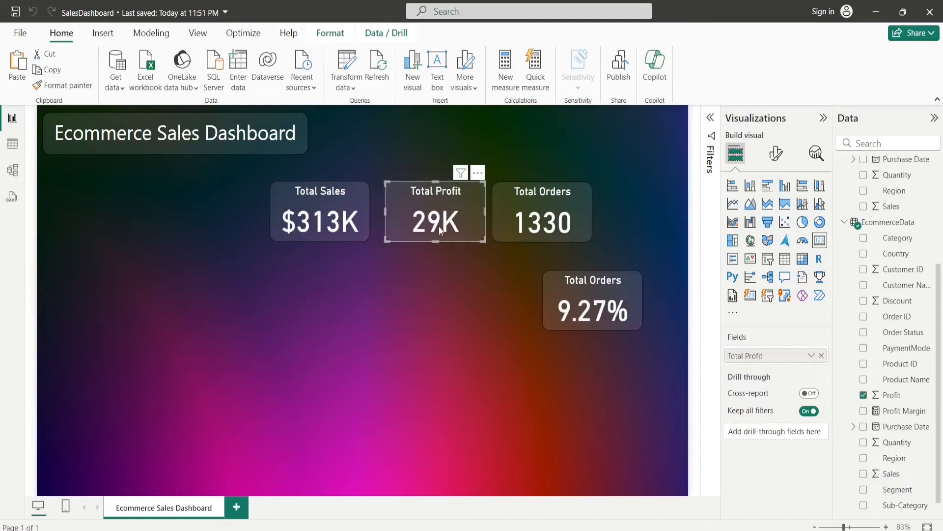
click(890, 396)
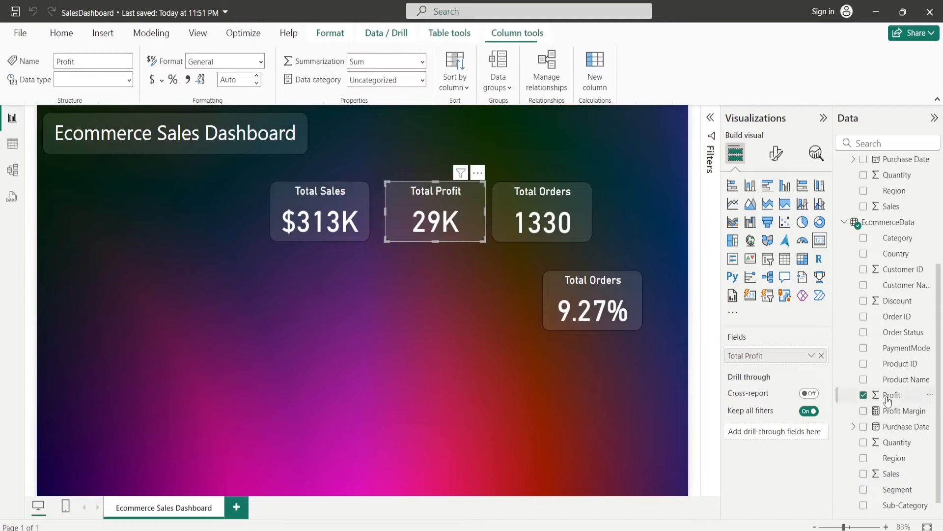
click(261, 62)
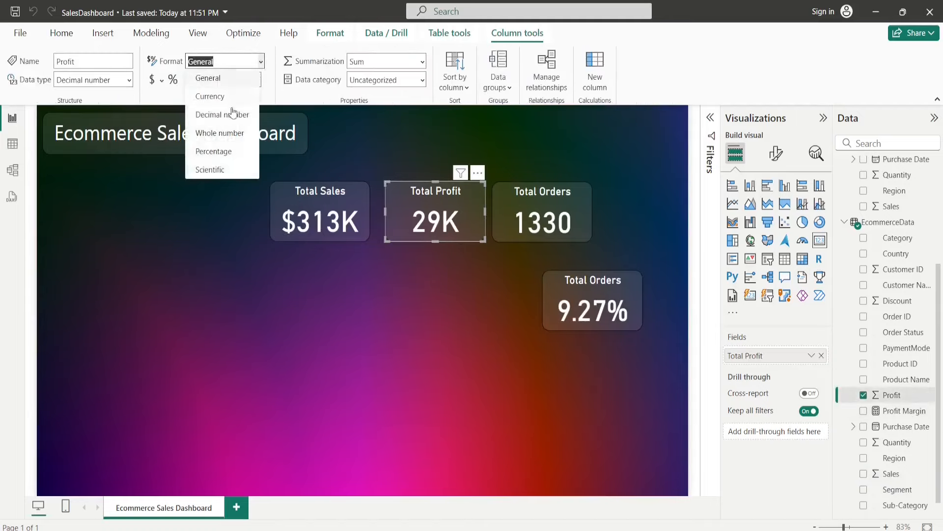
click(212, 96)
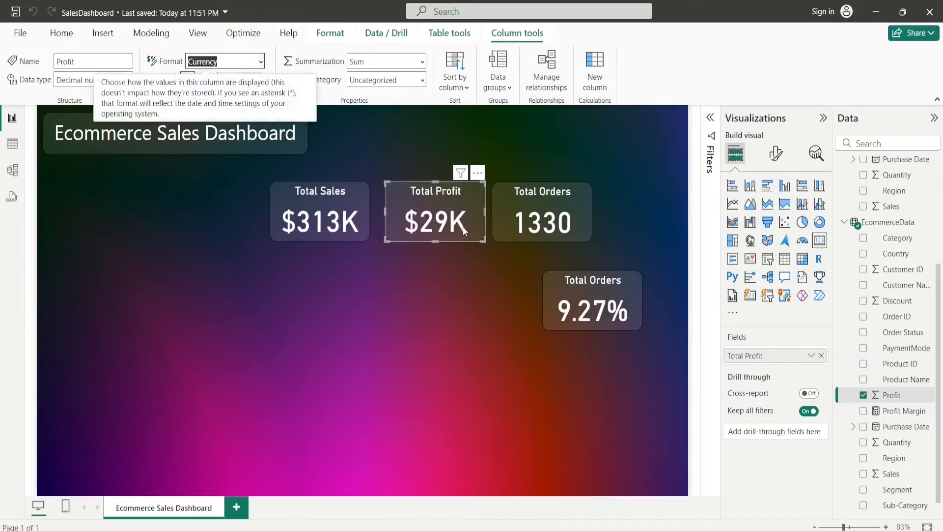
- Move the four KPI cards up into one evenly spaced row just below the dashboard title, with the profit margin card at the right end
drag(332, 226, 332, 209)
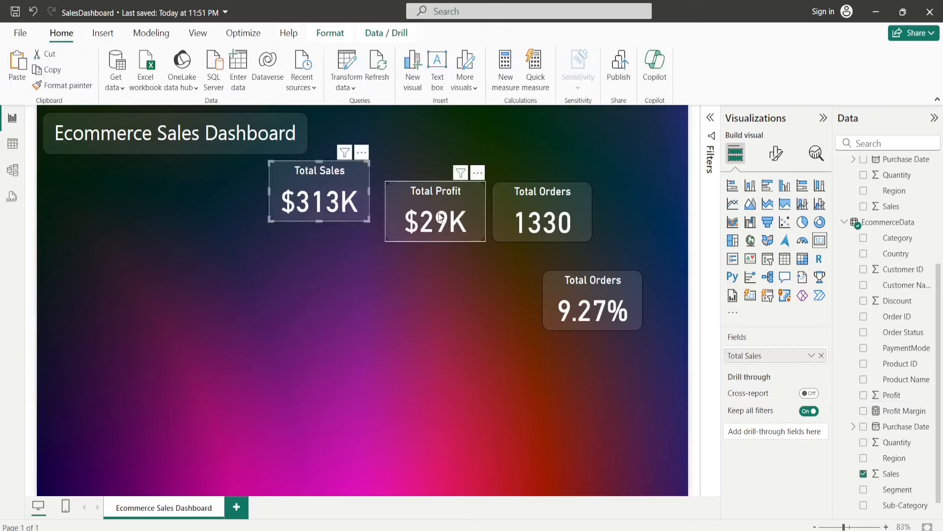
drag(440, 216, 429, 196)
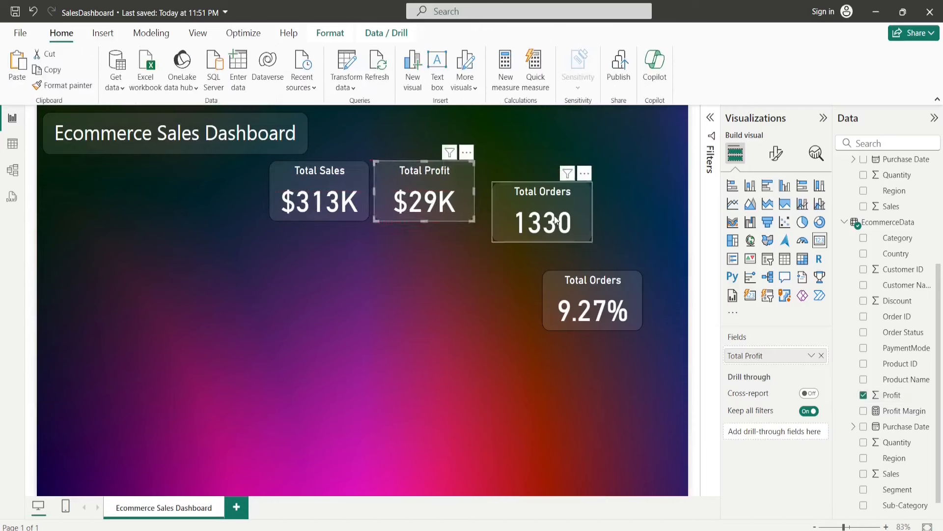
drag(555, 220, 544, 200)
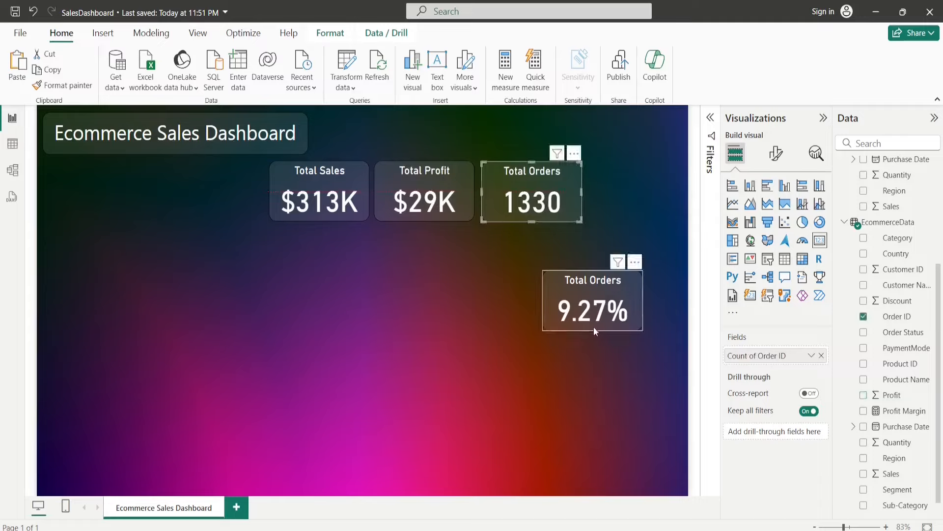
drag(593, 326, 635, 217)
click(639, 233)
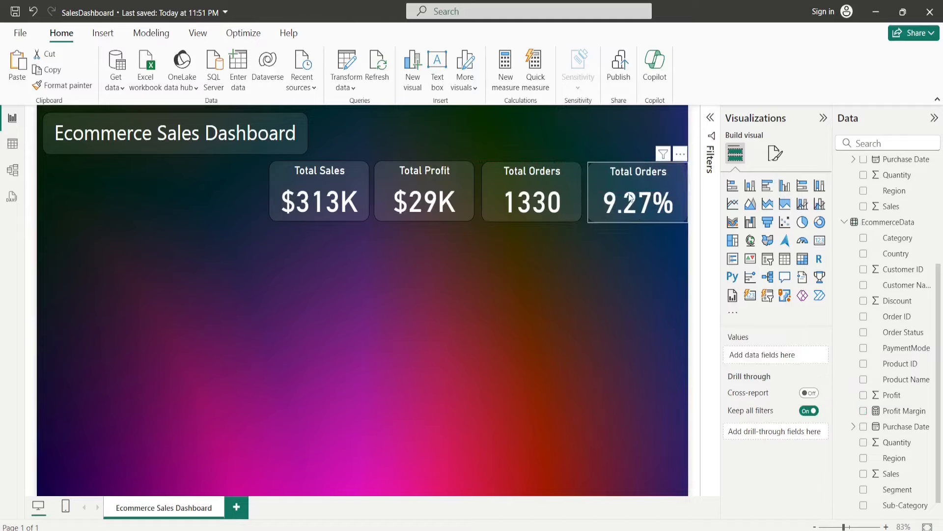
drag(631, 197, 625, 197)
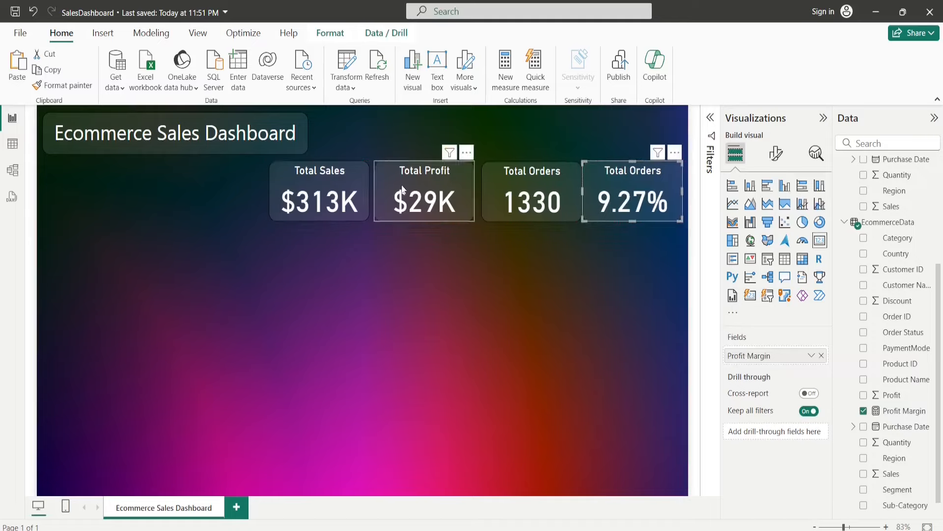
click(570, 319)
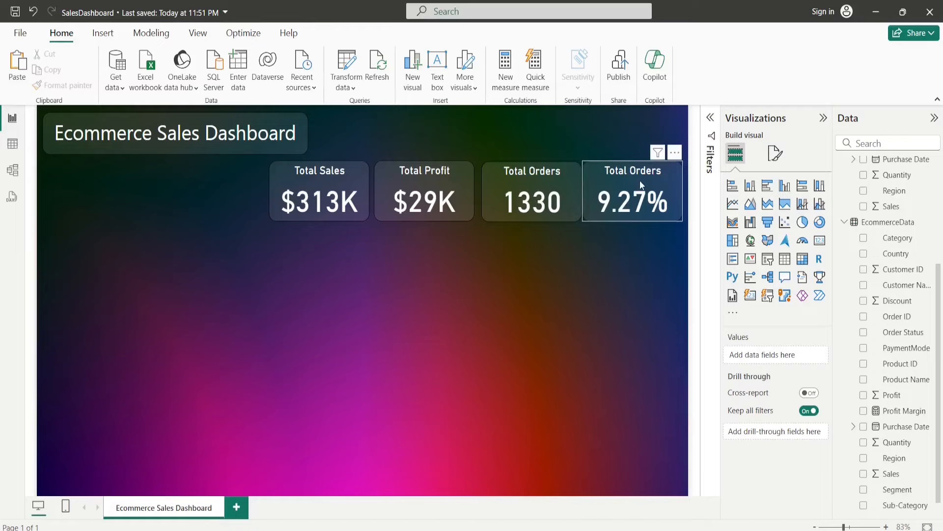
- Swap the last two cards so the profit margin card sits between Total Profit and the order count card
drag(591, 189, 475, 282)
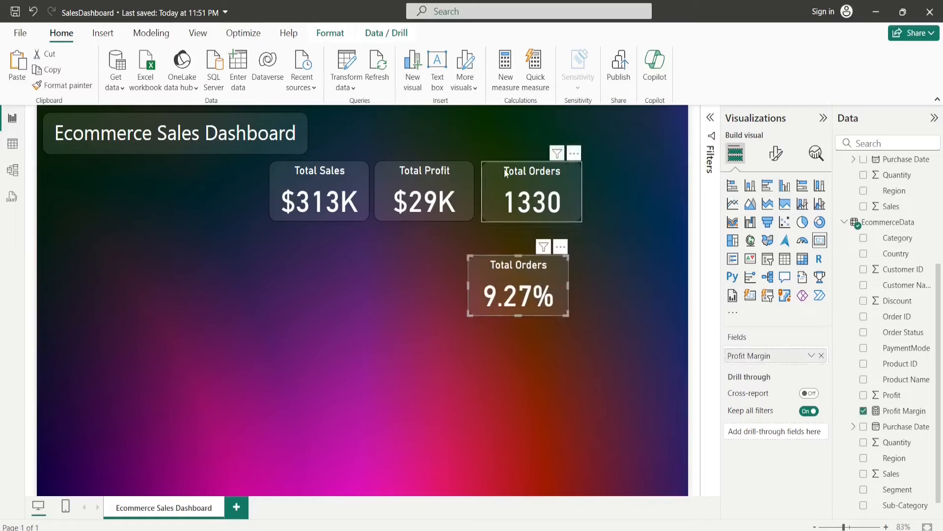
drag(567, 192, 612, 188)
drag(506, 306, 519, 212)
click(524, 292)
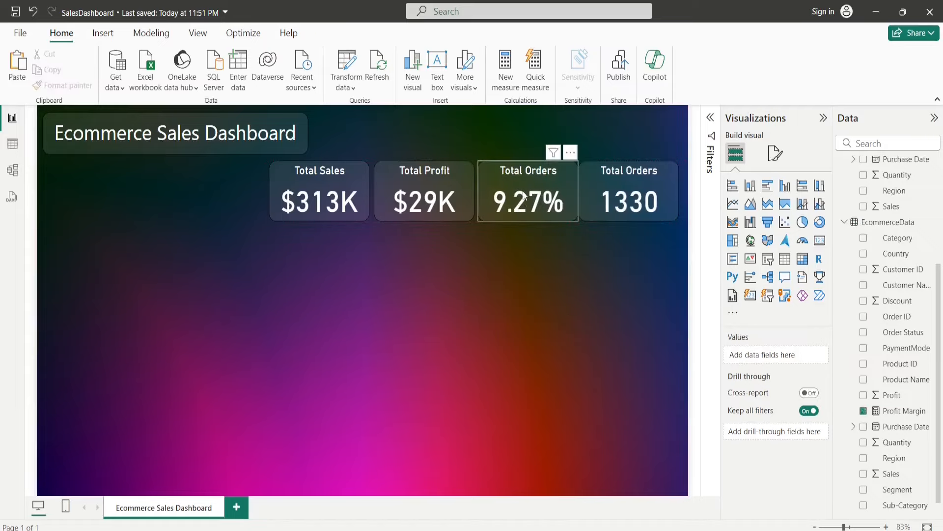
- Change the title text of the 9.27% card to Profit Margin
click(525, 195)
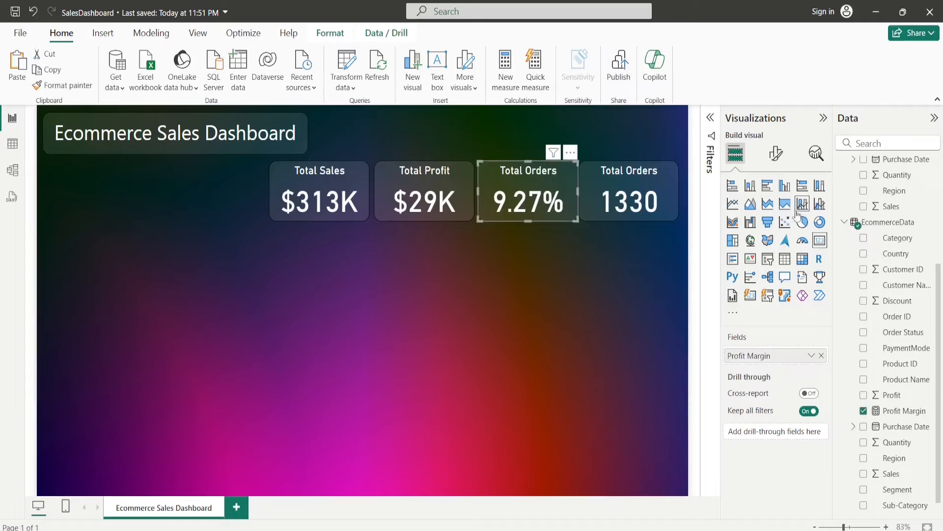
click(784, 155)
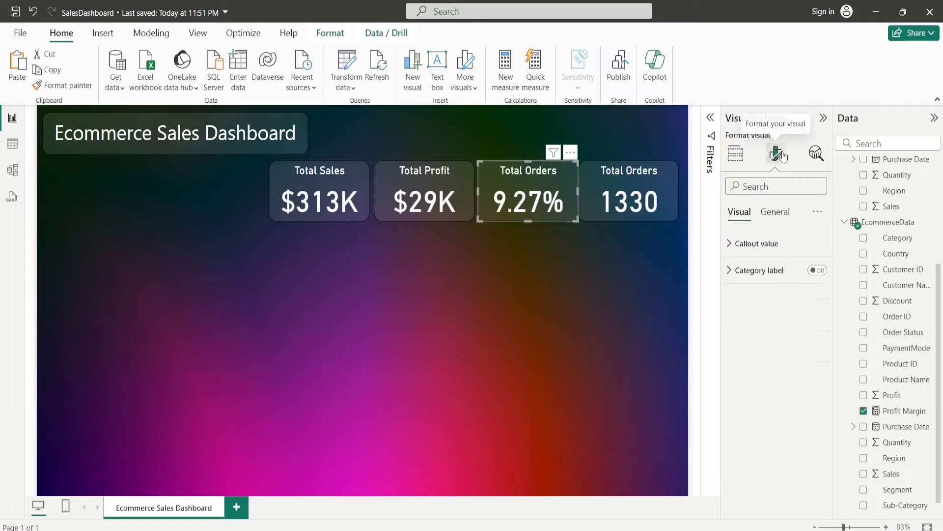
click(775, 212)
click(732, 277)
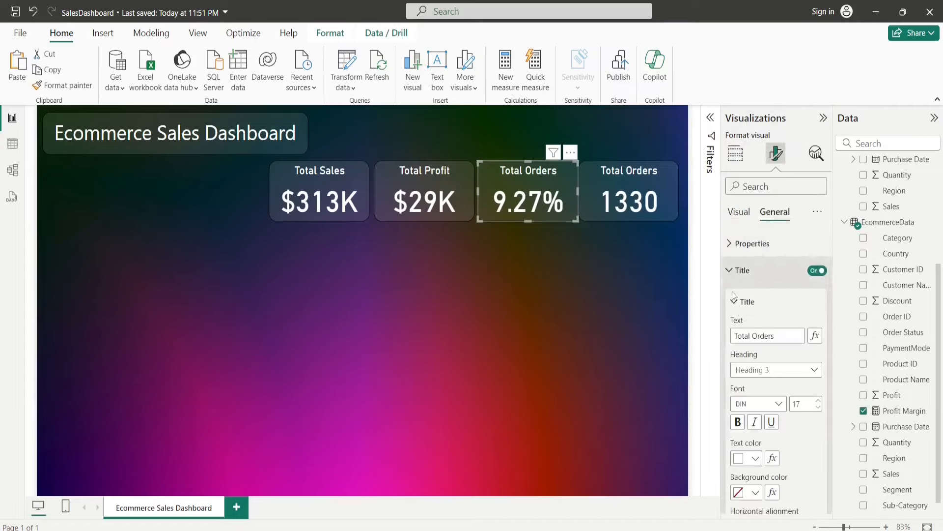
triple_click(758, 336)
text(Profit Margin)
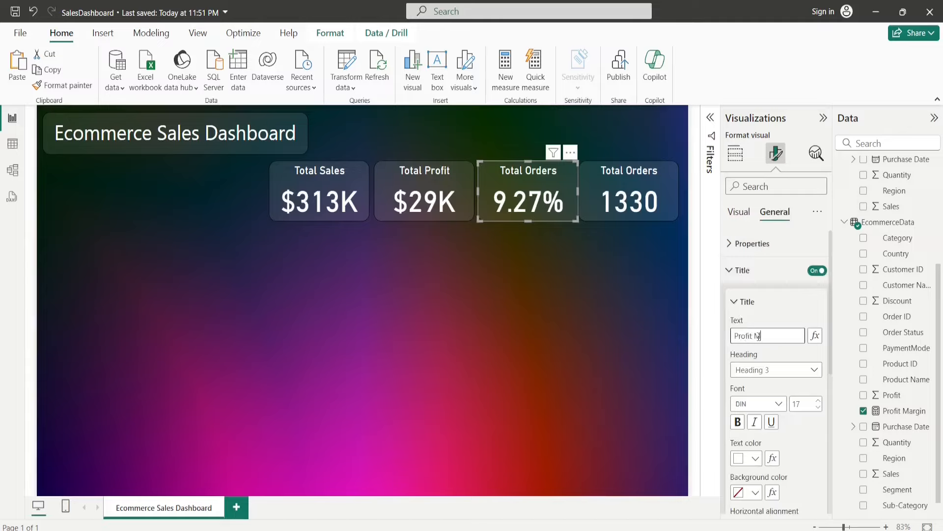
click(598, 352)
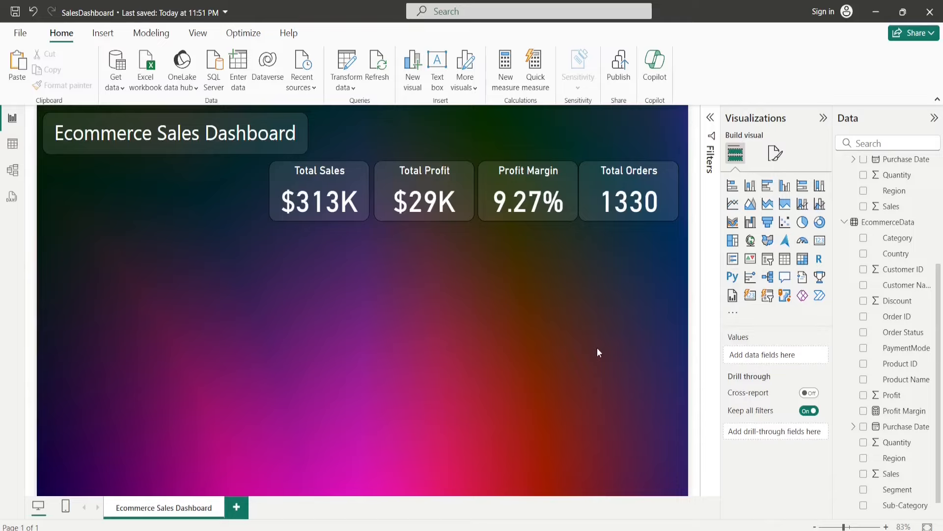
- Add a donut chart beneath the Profit Margin and Total Orders cards, with Region as the legend and Sales as the values
click(821, 222)
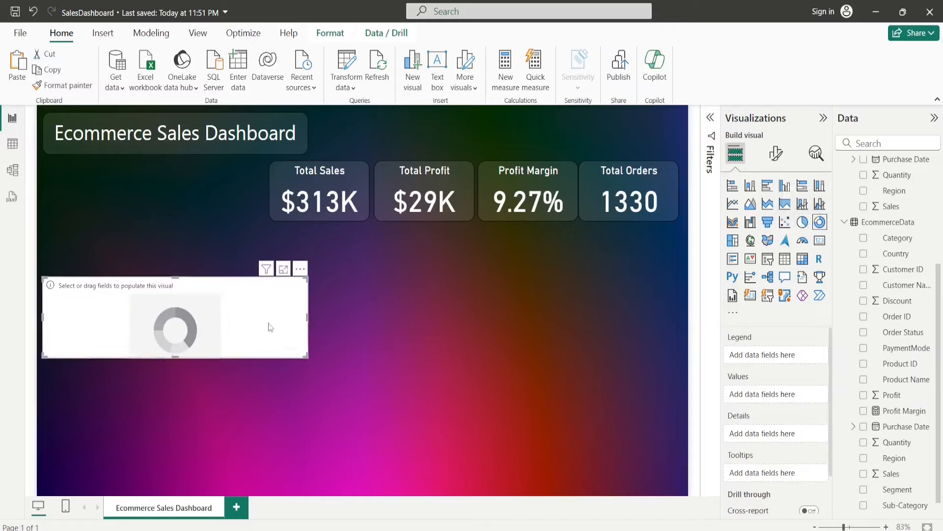
drag(268, 327, 594, 296)
drag(639, 328, 571, 378)
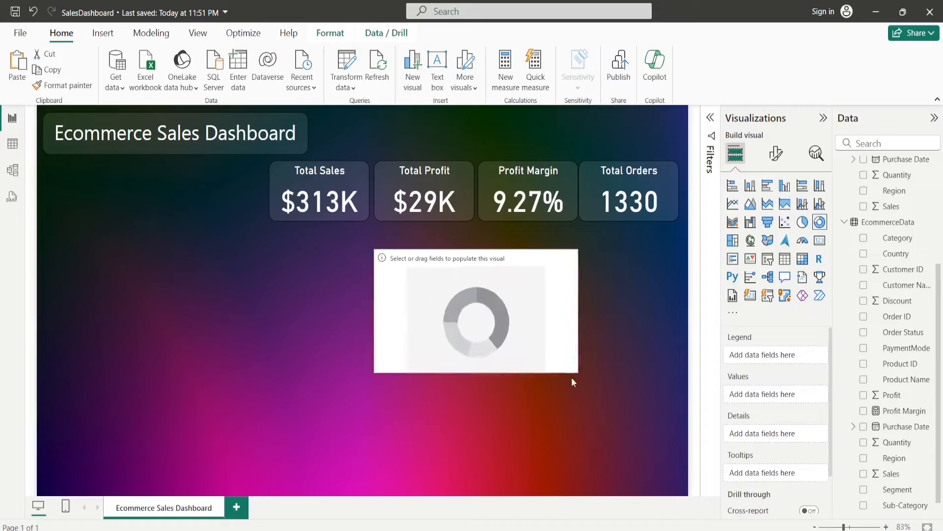
drag(515, 349, 617, 323)
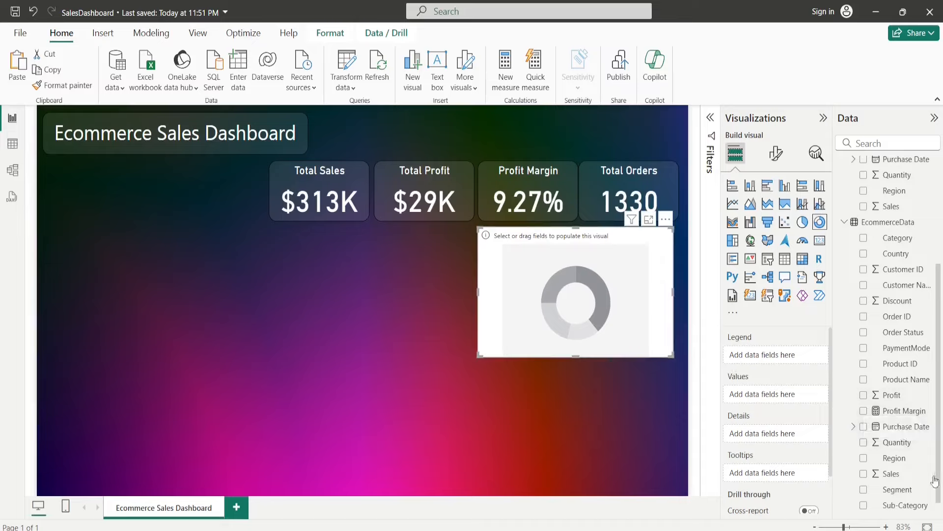
drag(902, 462, 770, 354)
drag(892, 473, 775, 415)
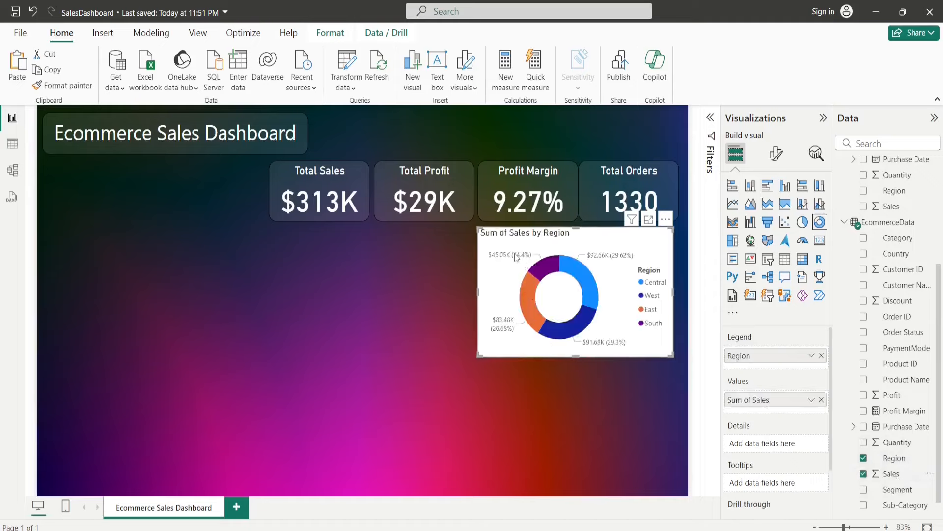
- Change the donut chart's title text to Total Sales by Region
click(817, 152)
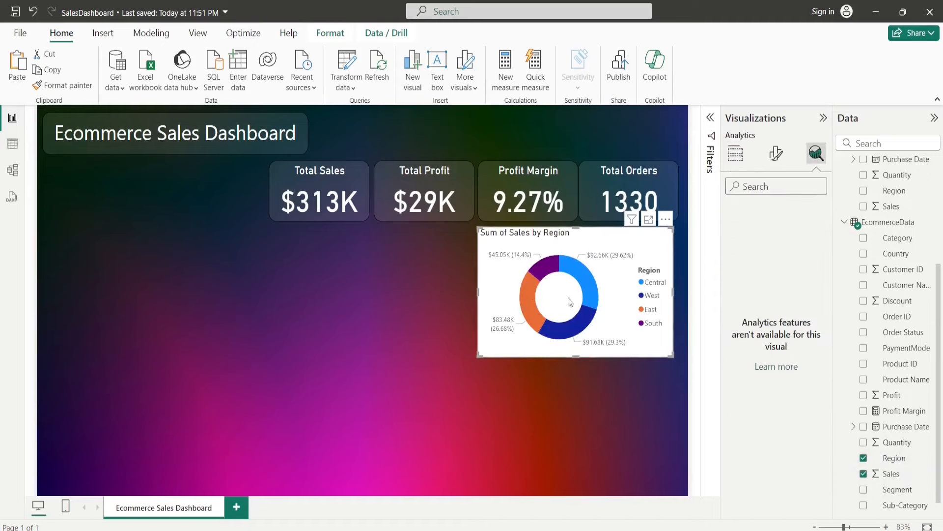
click(770, 163)
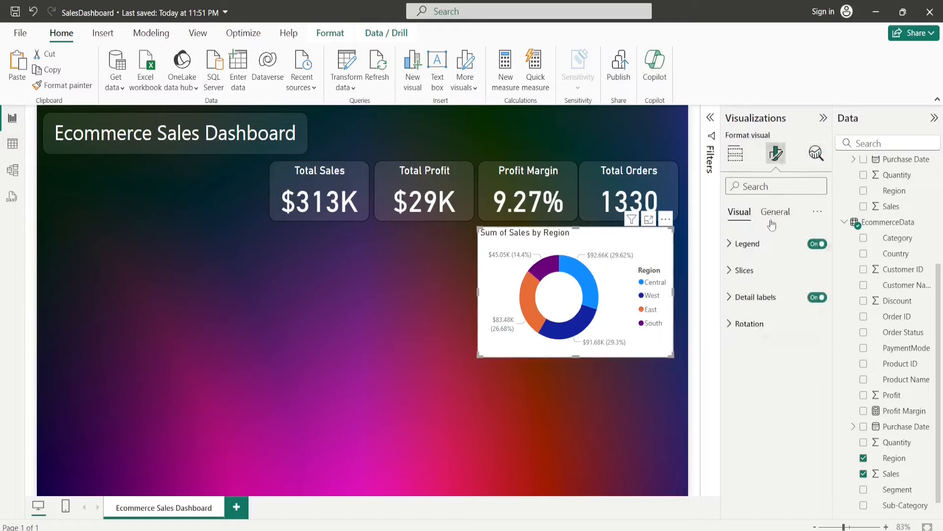
click(773, 212)
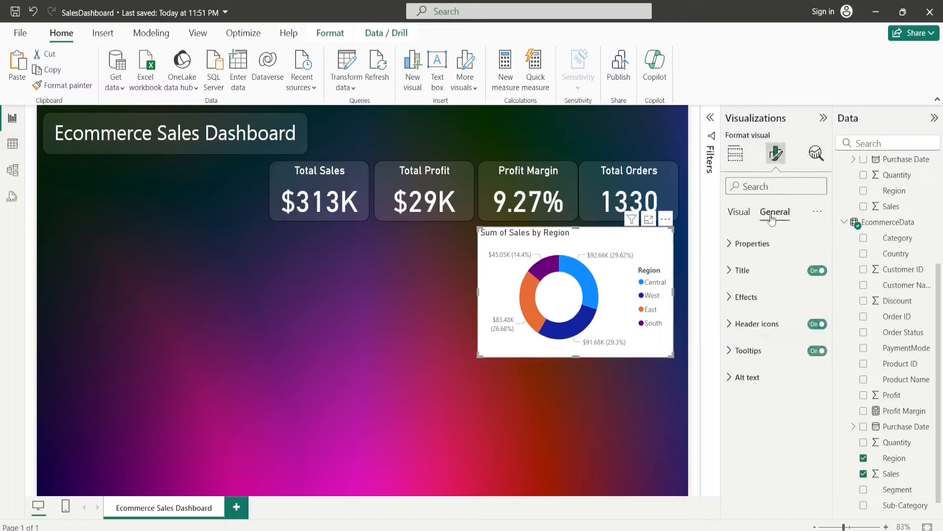
click(731, 275)
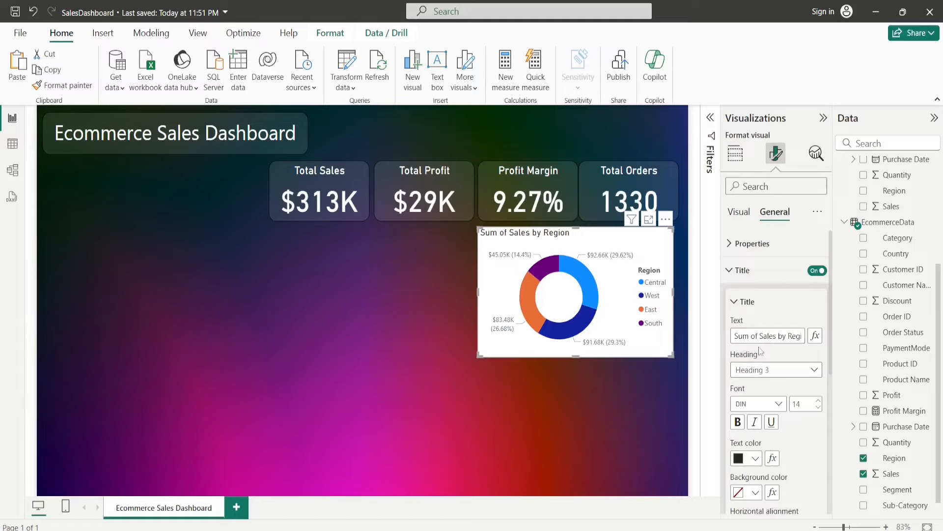
drag(762, 336, 721, 333)
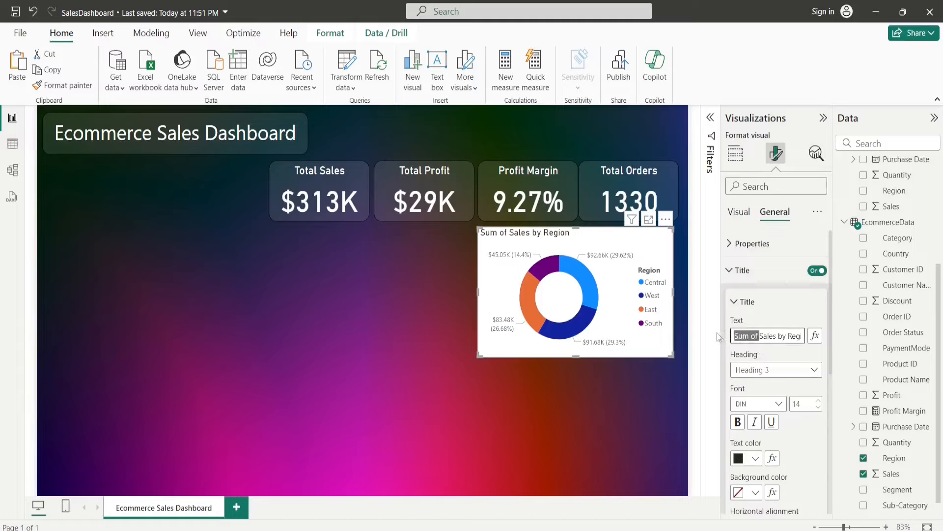
text(Total)
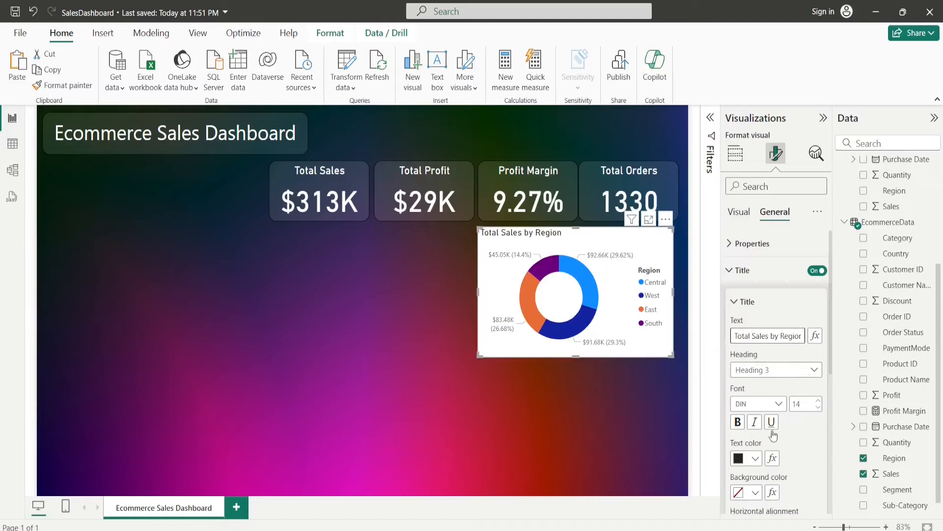
- Make the donut chart's title white, size 16 and centred, and collapse its title text settings
scroll(767, 432, down, 2)
click(754, 393)
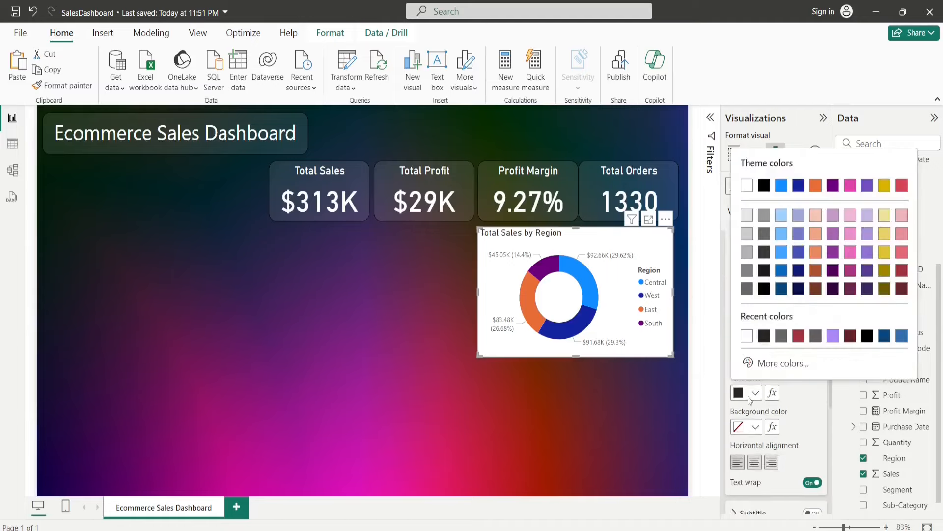
click(748, 336)
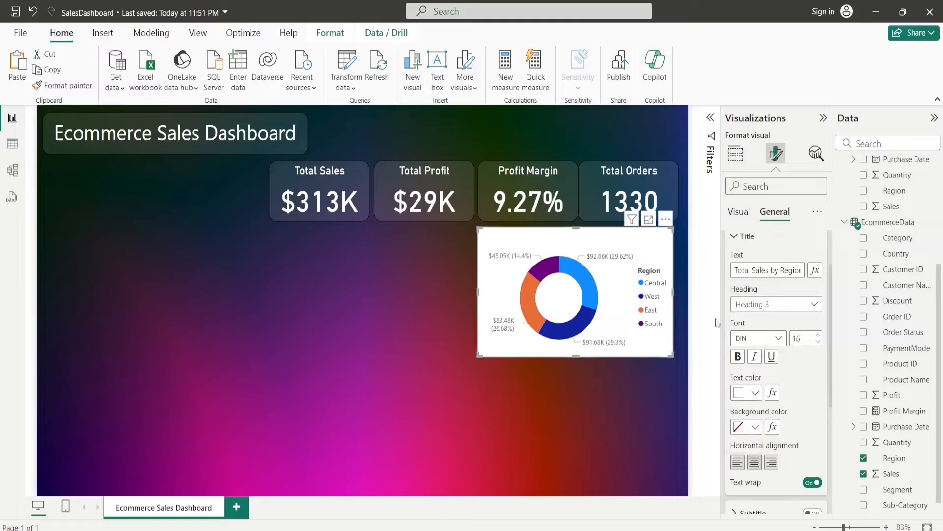
click(739, 236)
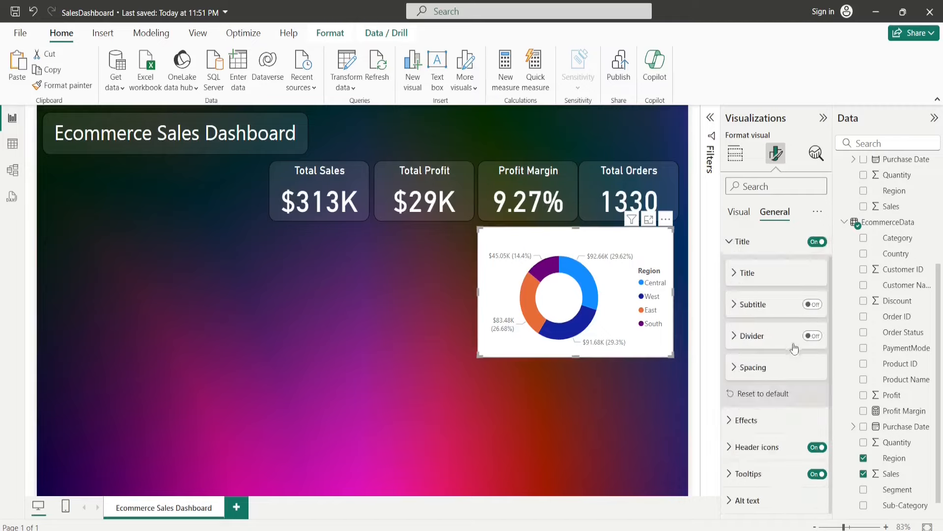
scroll(772, 329, up, 1)
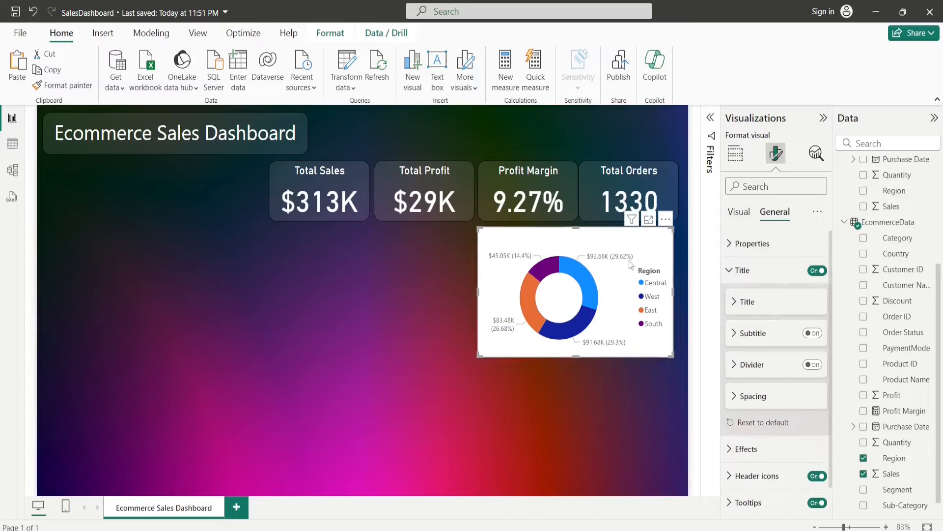
- Set the donut chart's background transparency to 90%
click(732, 450)
scroll(809, 406, down, 3)
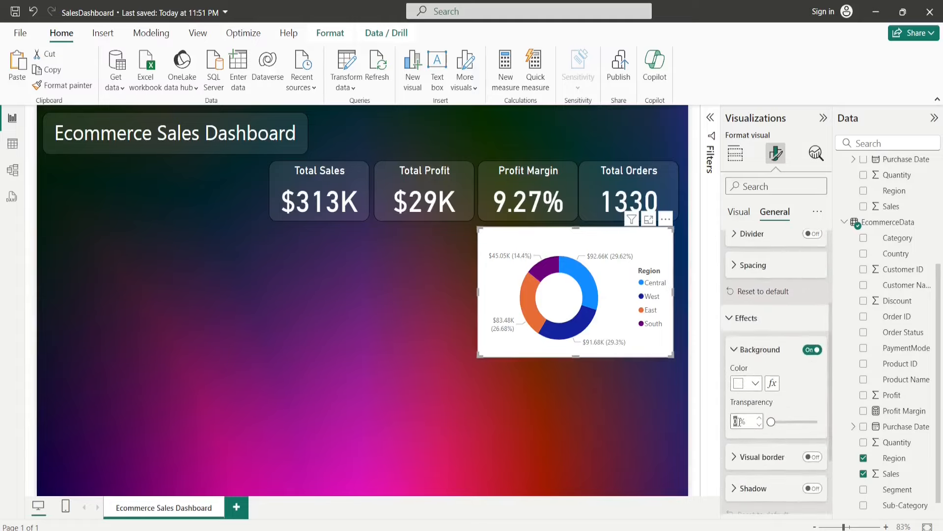
text(90)
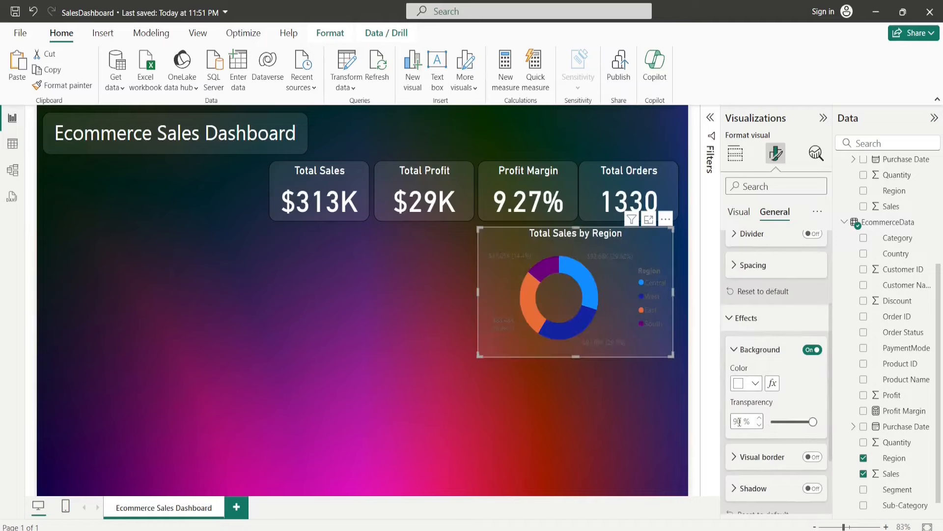
- Turn on the donut chart's visual border with 15 px rounded corners, and collapse its border and background settings
scroll(765, 403, down, 2)
click(811, 394)
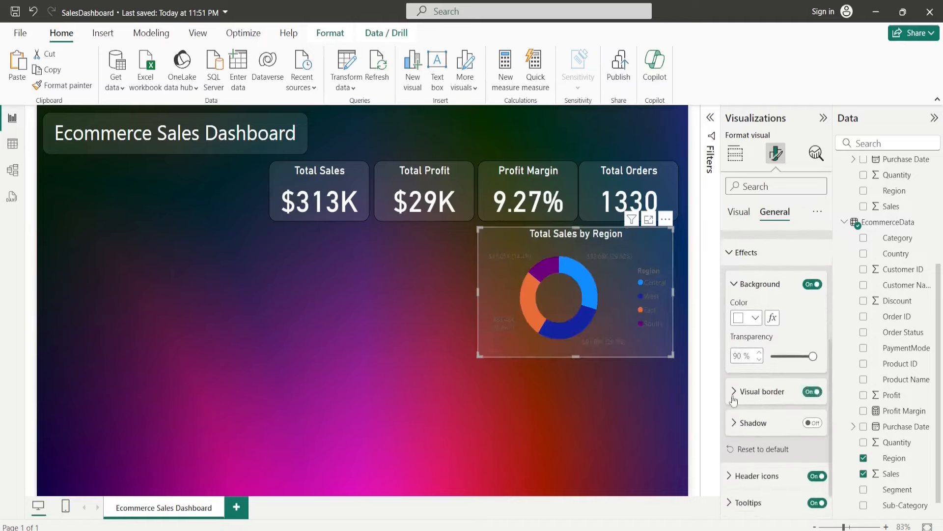
click(735, 397)
scroll(752, 423, down, 2)
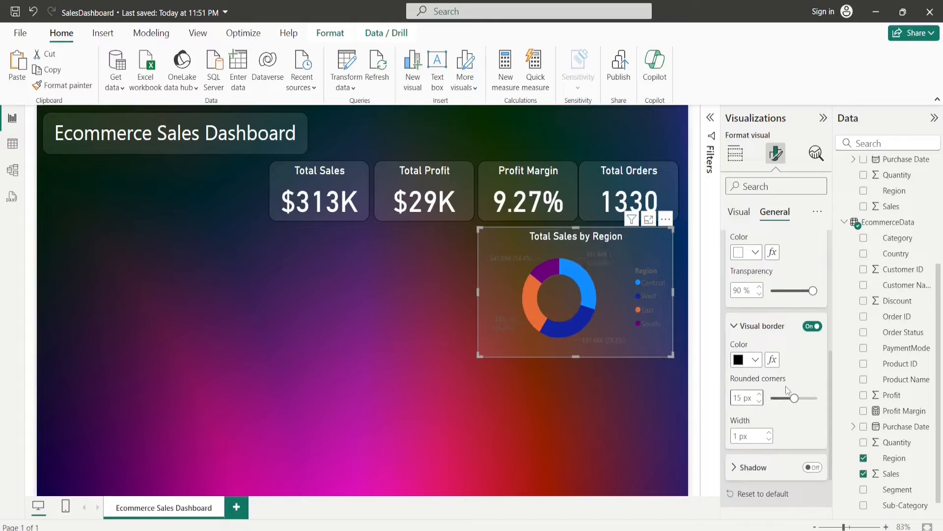
click(737, 326)
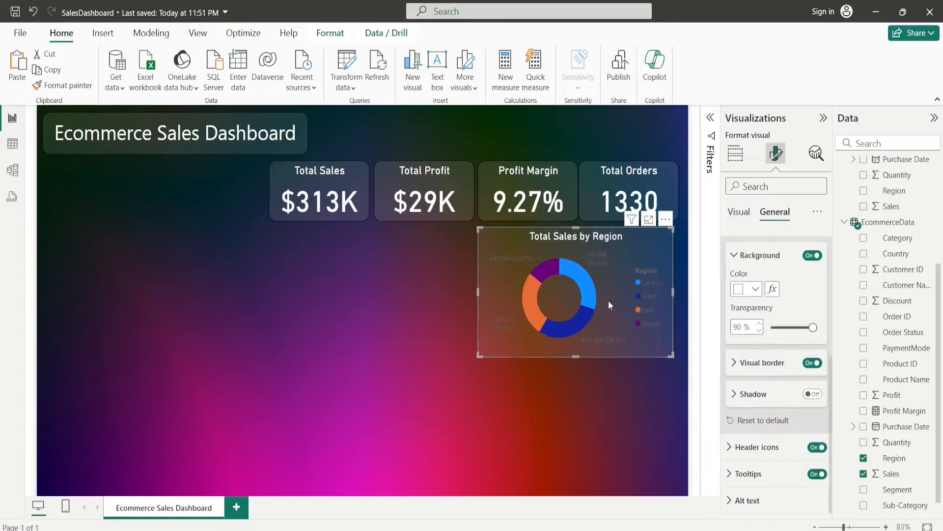
click(735, 255)
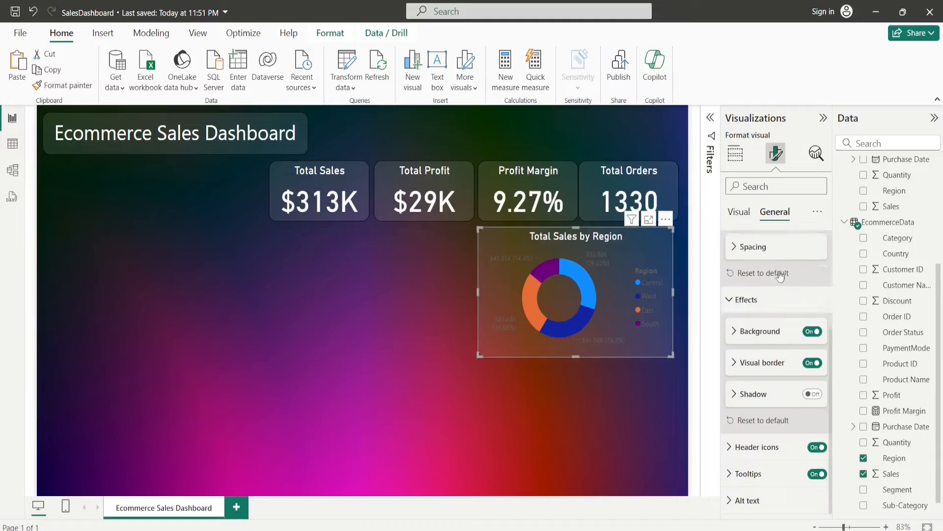
scroll(780, 276, up, 3)
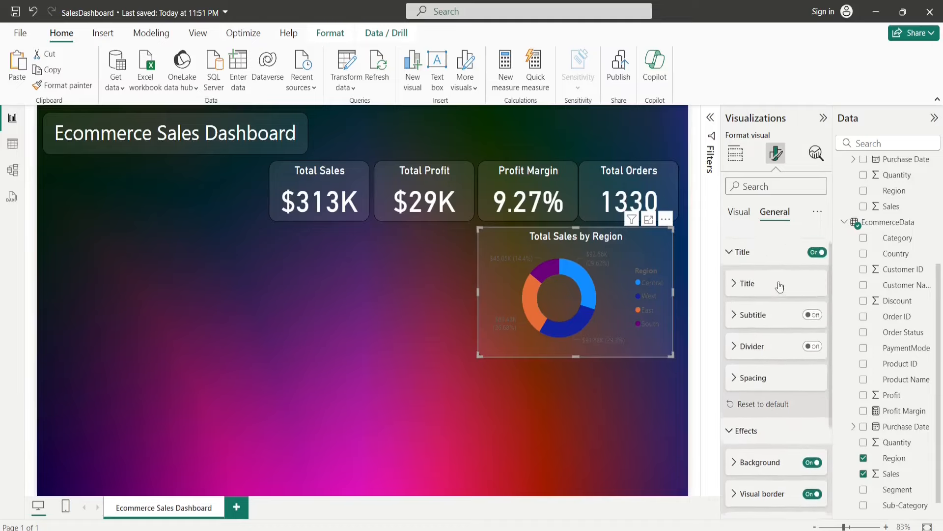
- Make the donut chart's legend text white and collapse the legend settings
click(740, 211)
click(733, 244)
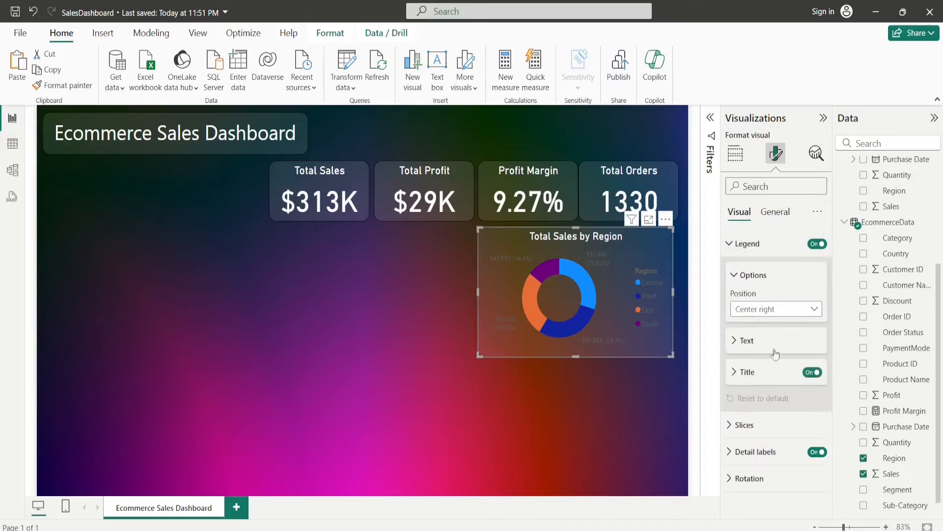
click(737, 341)
scroll(783, 367, down, 1)
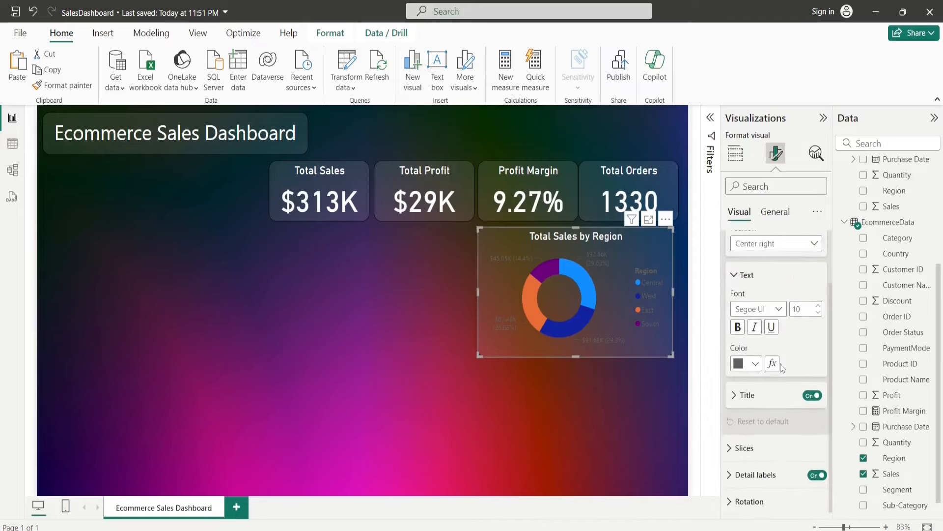
click(755, 363)
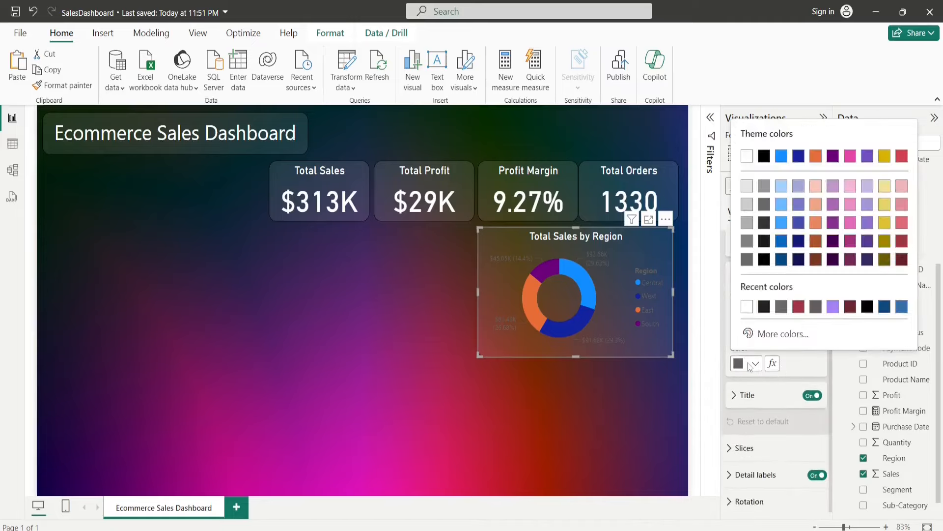
click(746, 315)
click(735, 275)
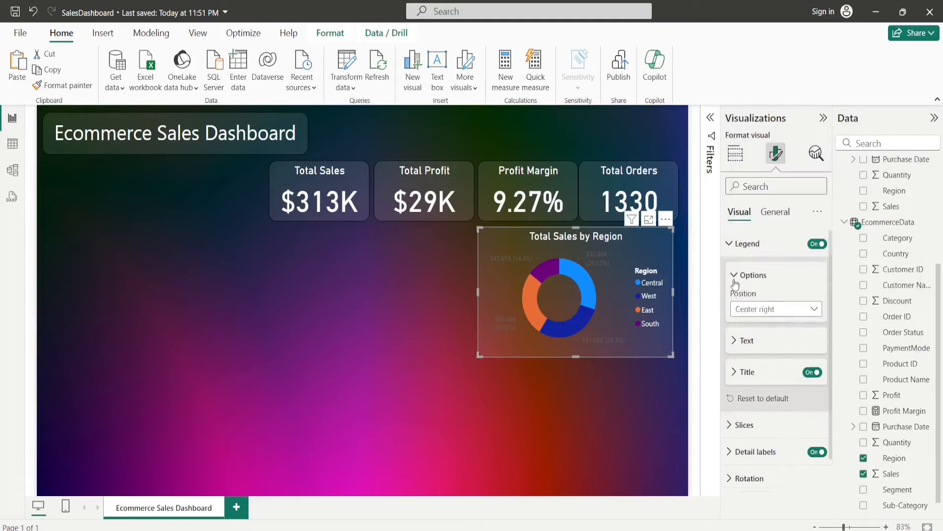
click(730, 244)
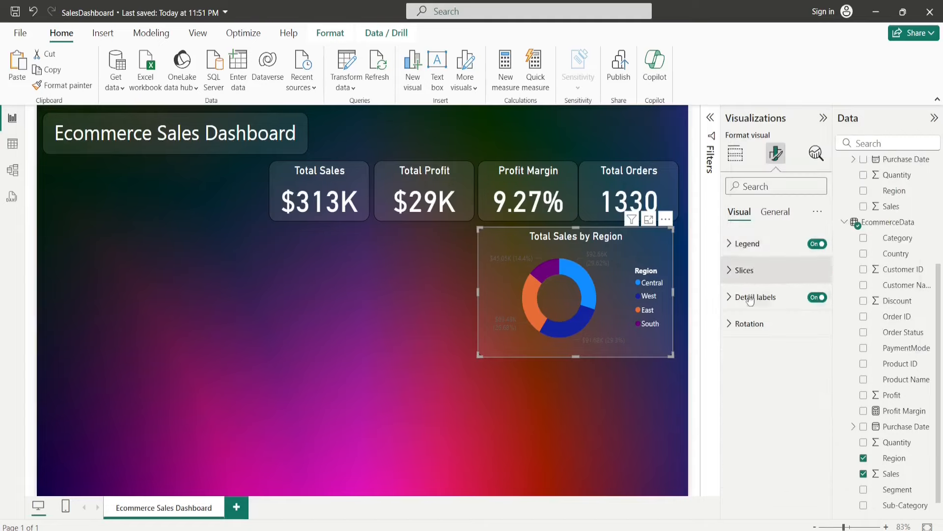
- Keep the donut chart's detail labels on and set their contents to percent of total only
click(819, 301)
click(818, 298)
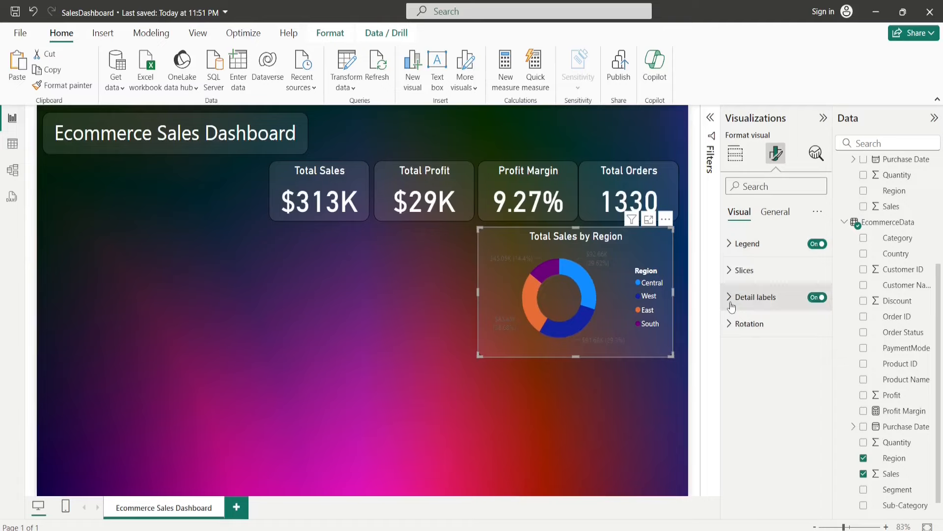
click(730, 297)
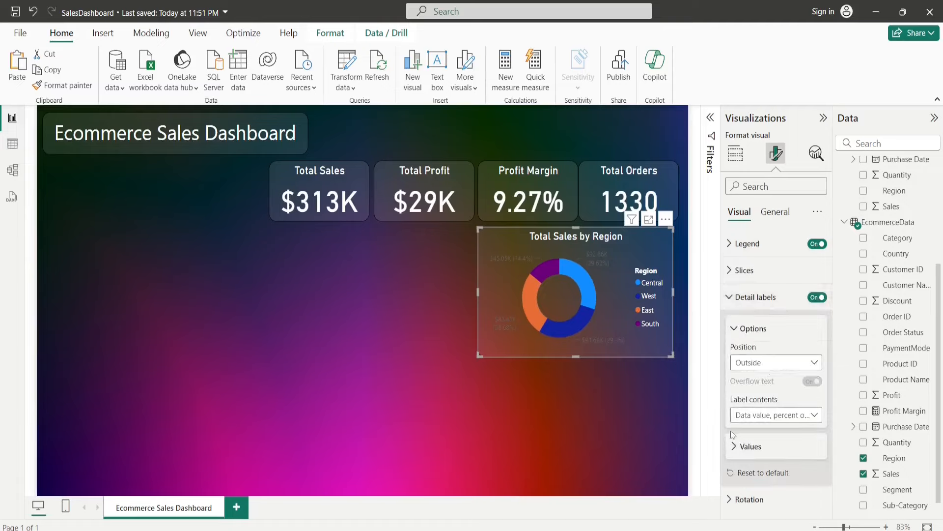
click(786, 415)
click(762, 463)
click(737, 329)
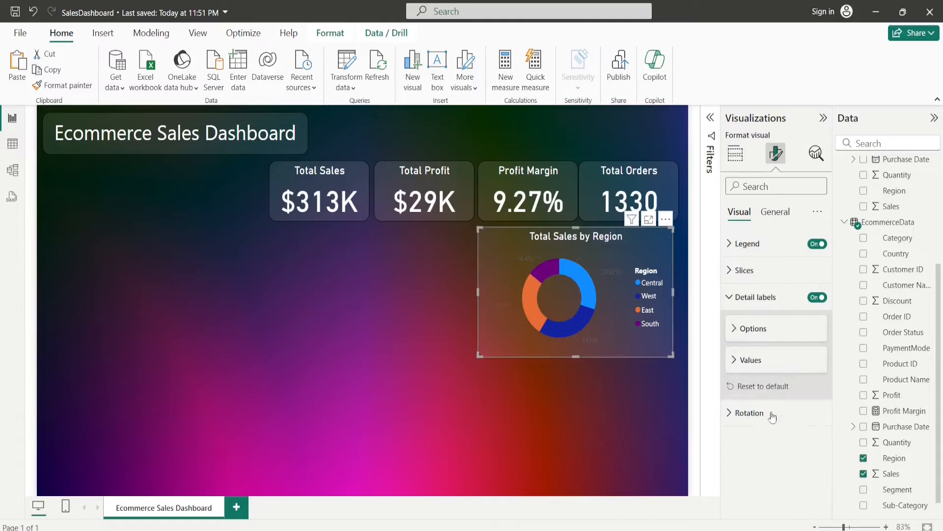
- Make the donut chart's detail label values white, then deselect the chart
click(735, 360)
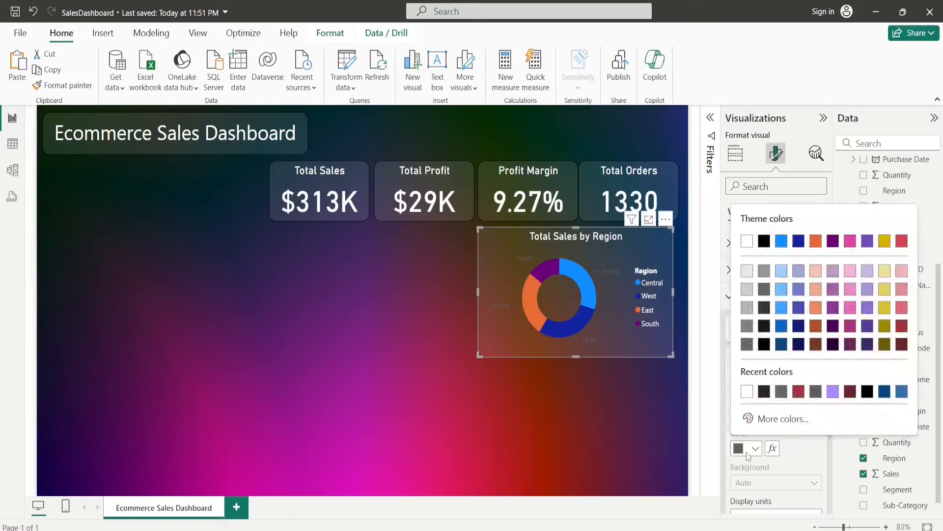
click(749, 449)
click(747, 391)
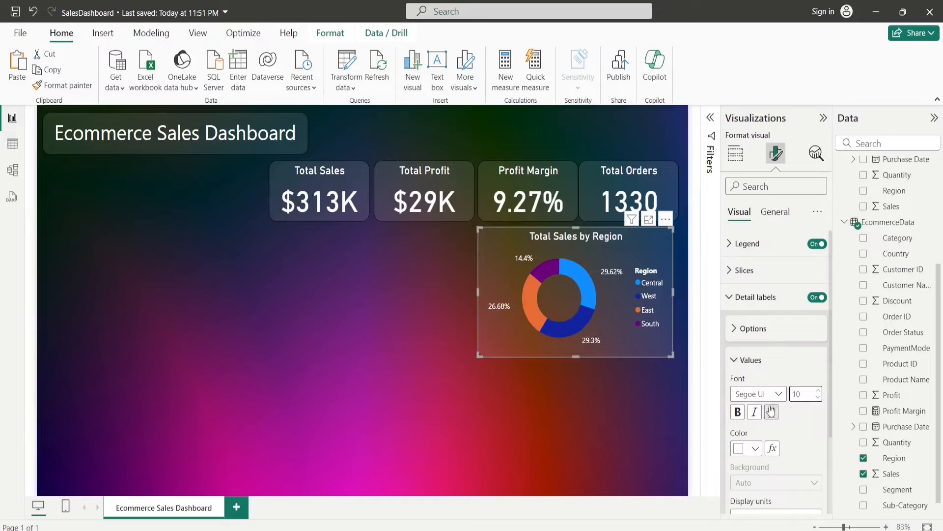
click(732, 367)
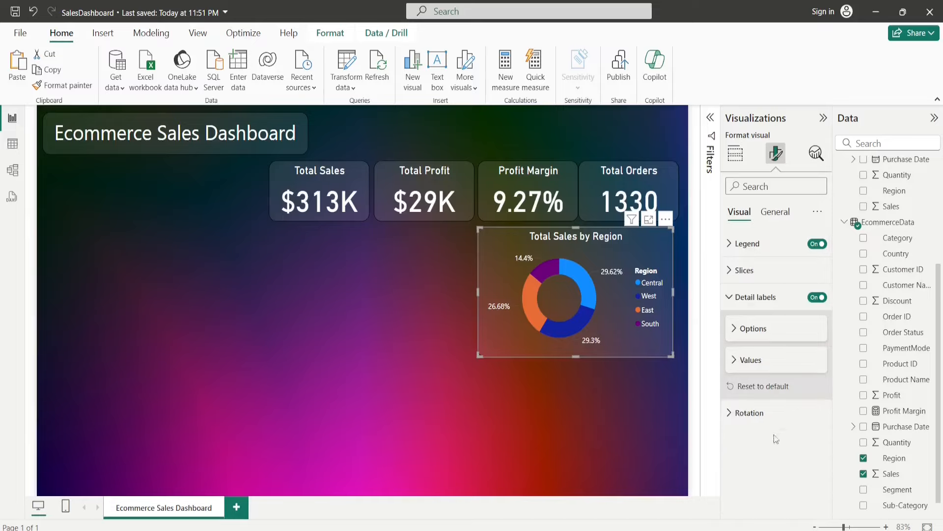
click(588, 451)
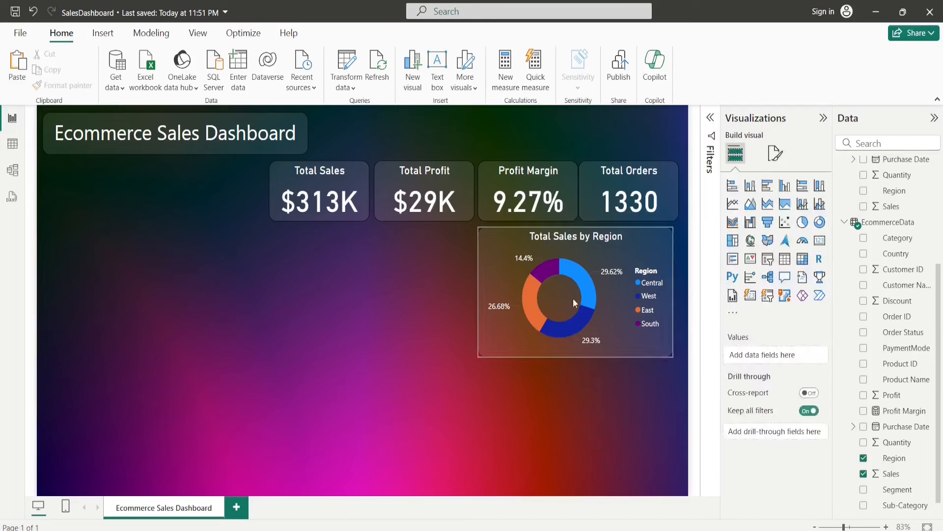
- Recolour the donut chart's slices with white for West, light purple for South and gold for Central, and deselect the chart
click(620, 334)
click(775, 154)
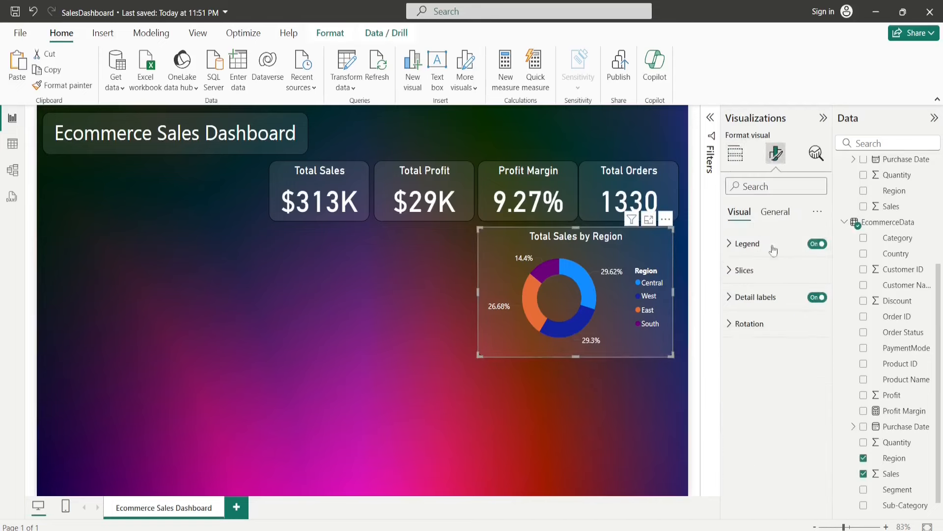
click(737, 271)
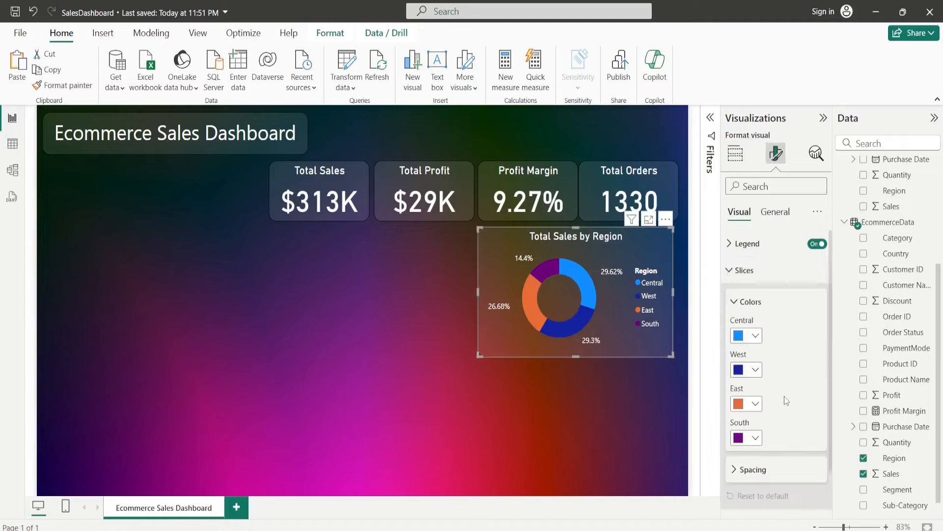
click(749, 374)
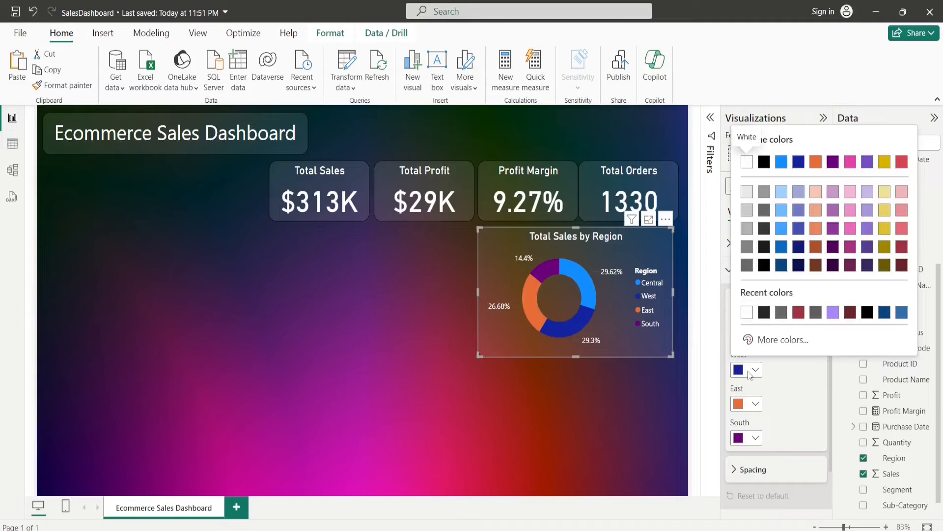
click(747, 312)
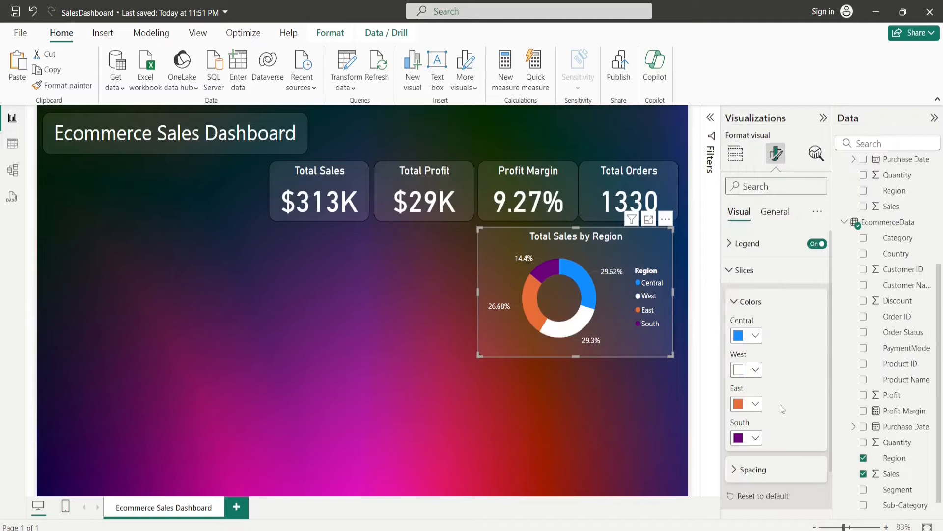
click(755, 438)
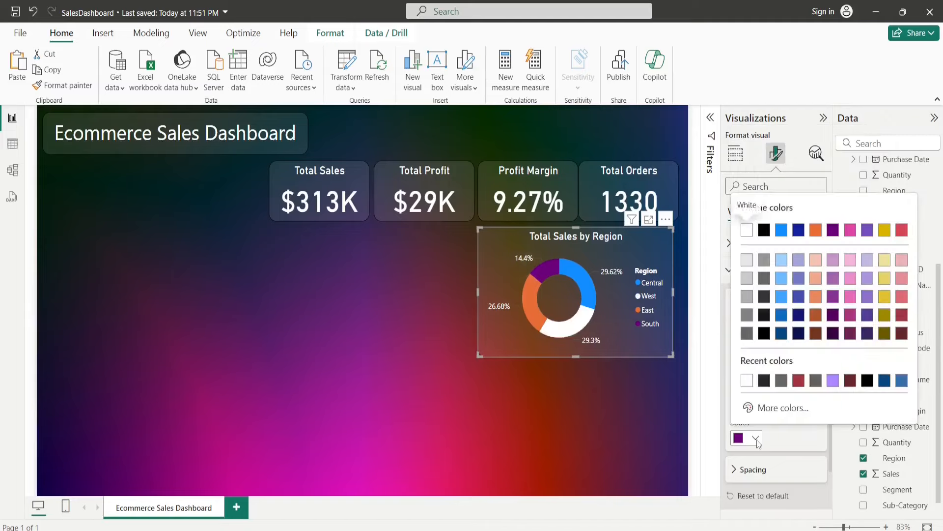
click(839, 384)
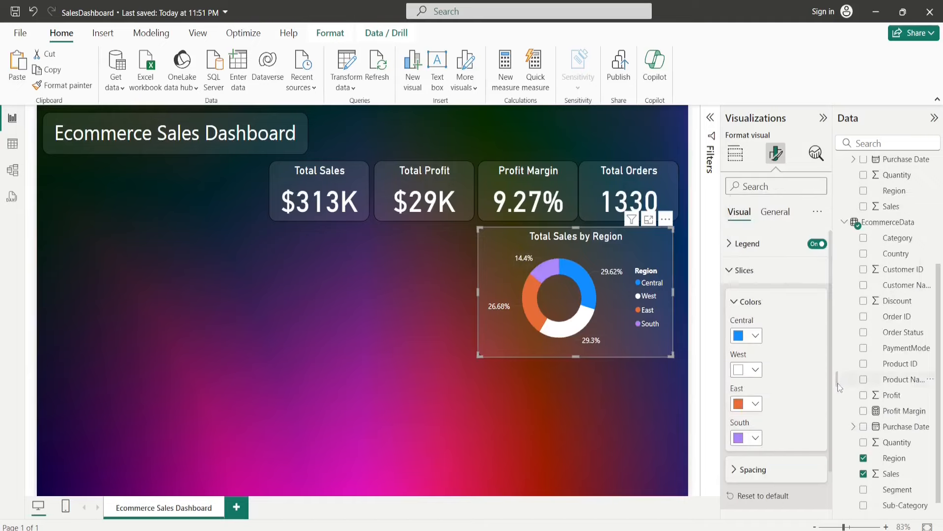
click(749, 339)
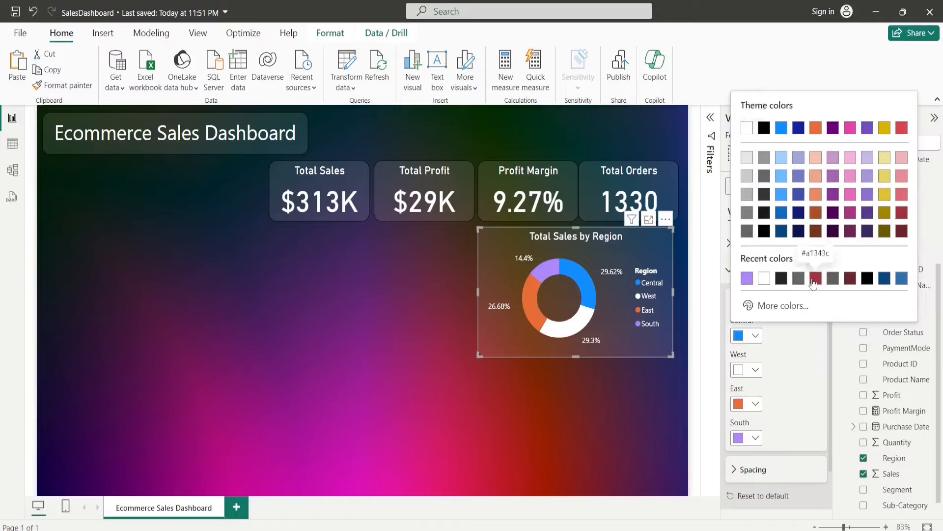
click(885, 128)
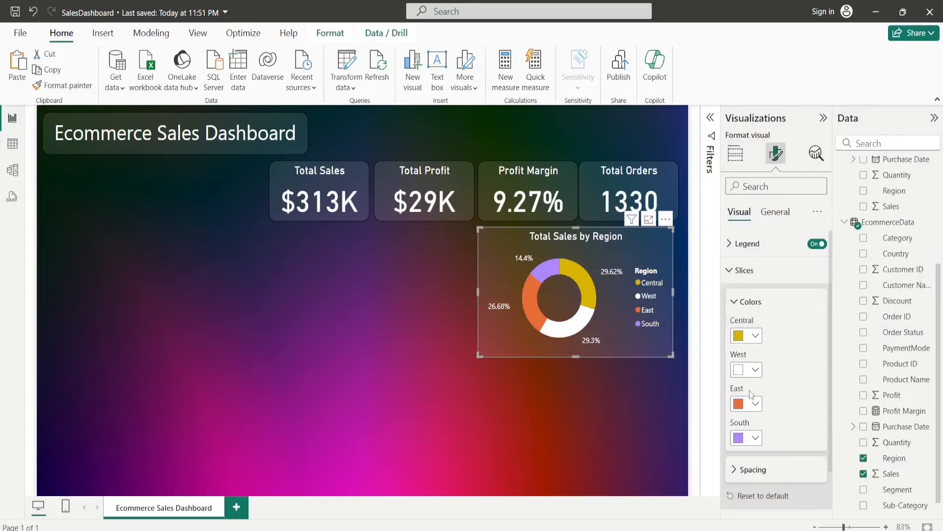
click(585, 460)
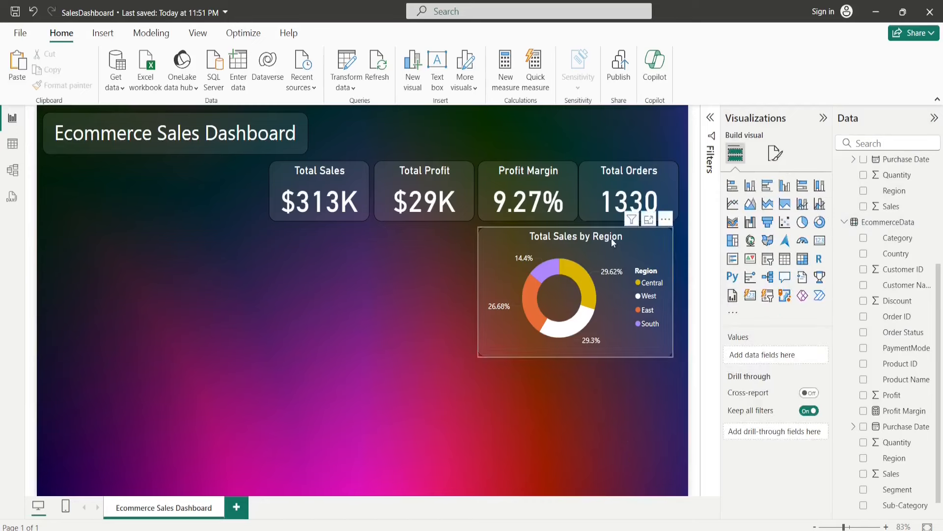
click(507, 270)
click(426, 388)
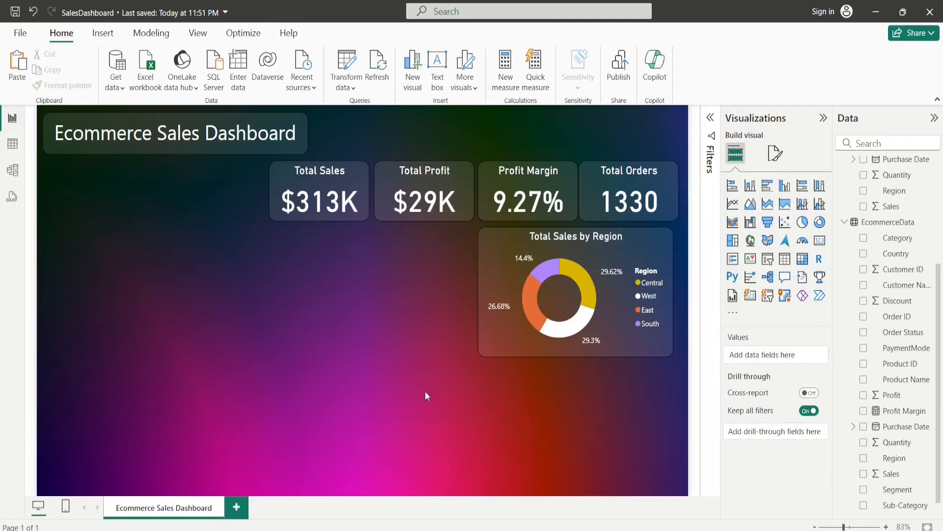
- Duplicate the Total Sales by Region donut chart, place the copy directly beneath the original and remove Region from its legend
click(536, 303)
key(ctrl+c)
key(ctrl+v)
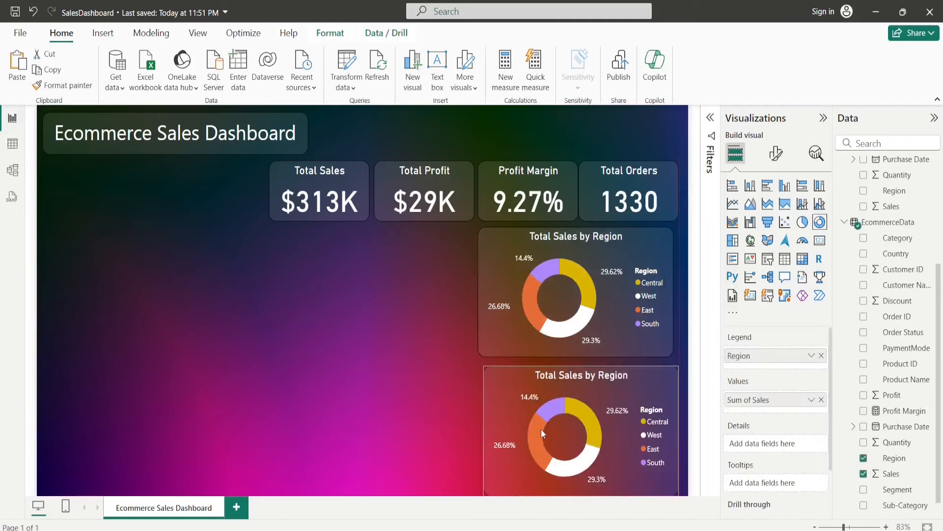
drag(541, 429, 538, 423)
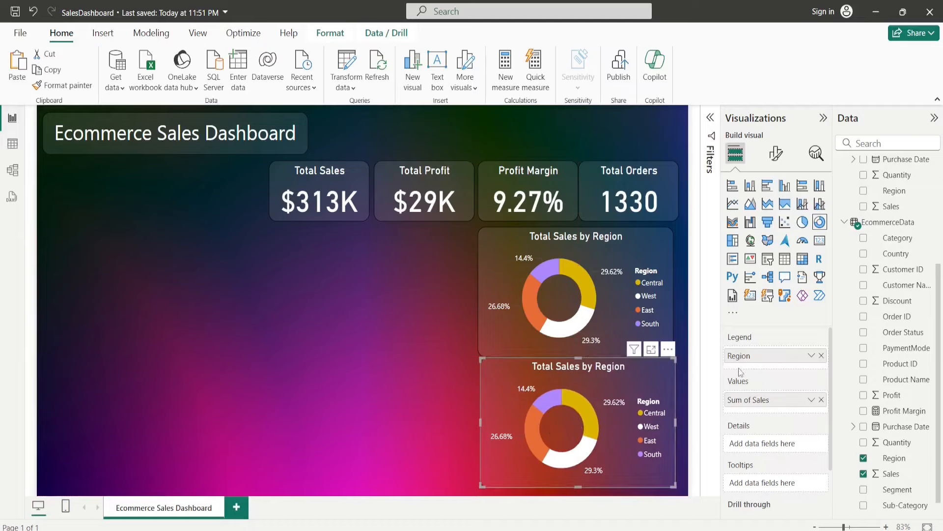
click(822, 355)
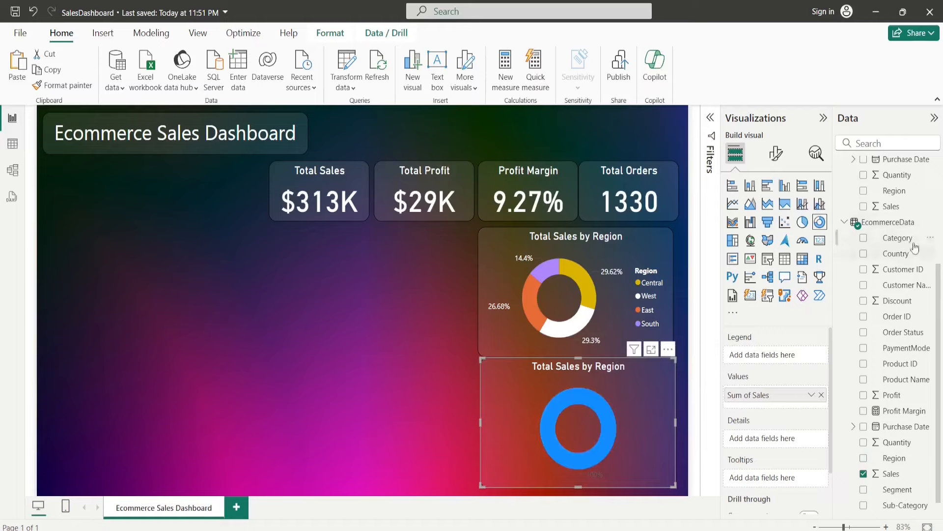
- Add a calculated column Sales Ratings to EcommerceData, starting its formula with IF([Sales]>500,"Good",
click(931, 225)
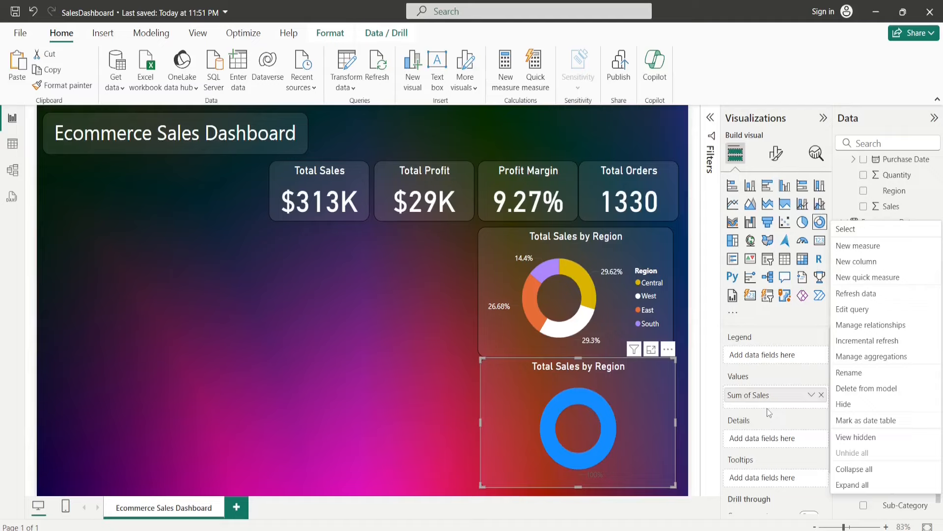
click(870, 268)
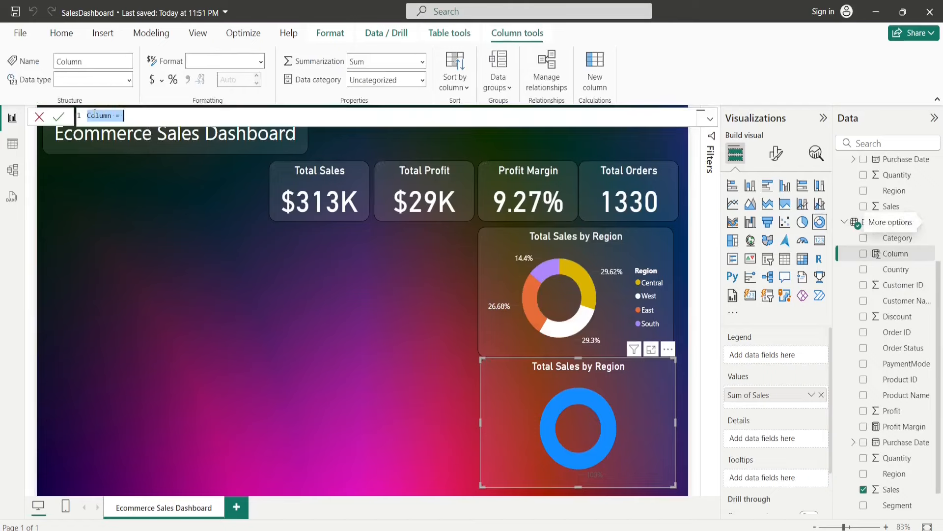
double_click(97, 116)
text(Sal)
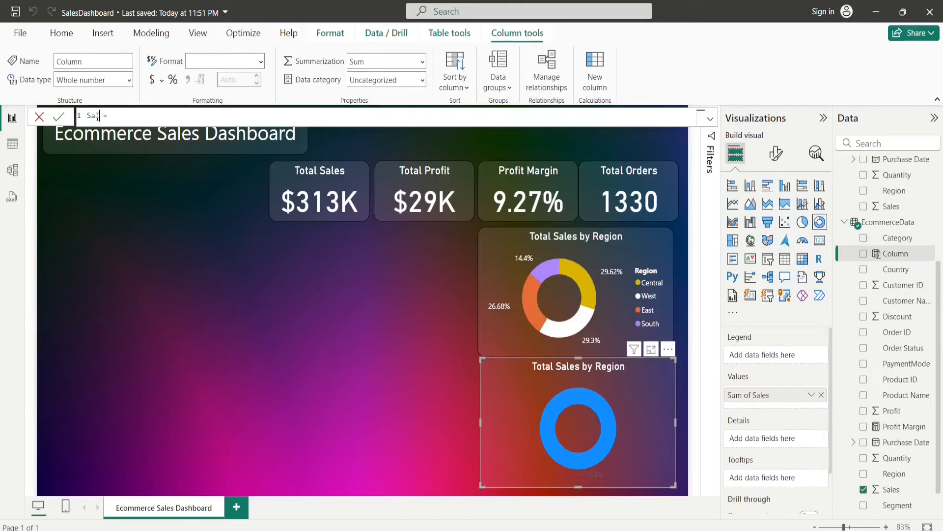
text(es Ratings = IF()
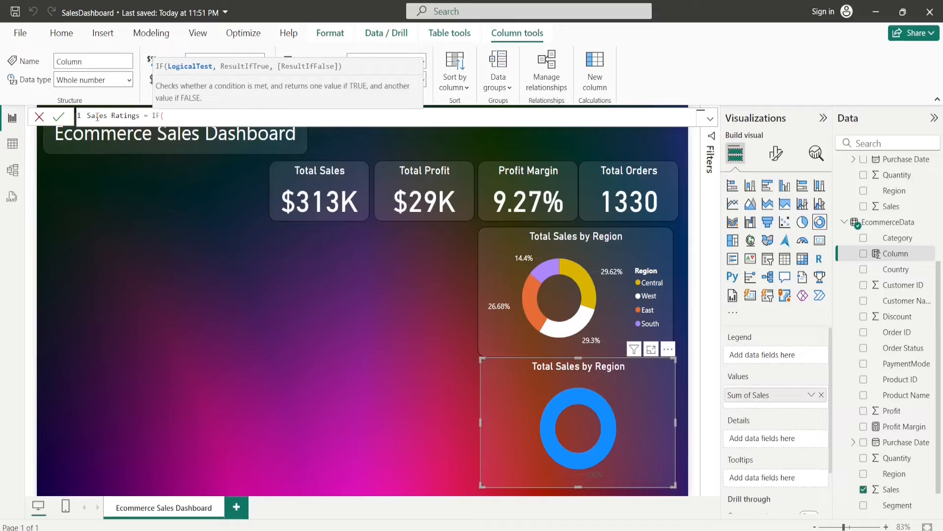
text([s)
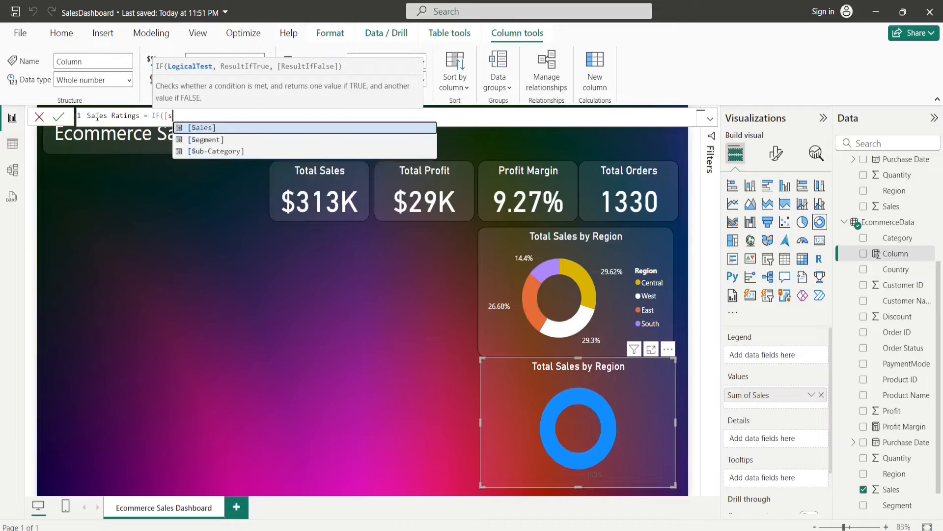
key(Tab)
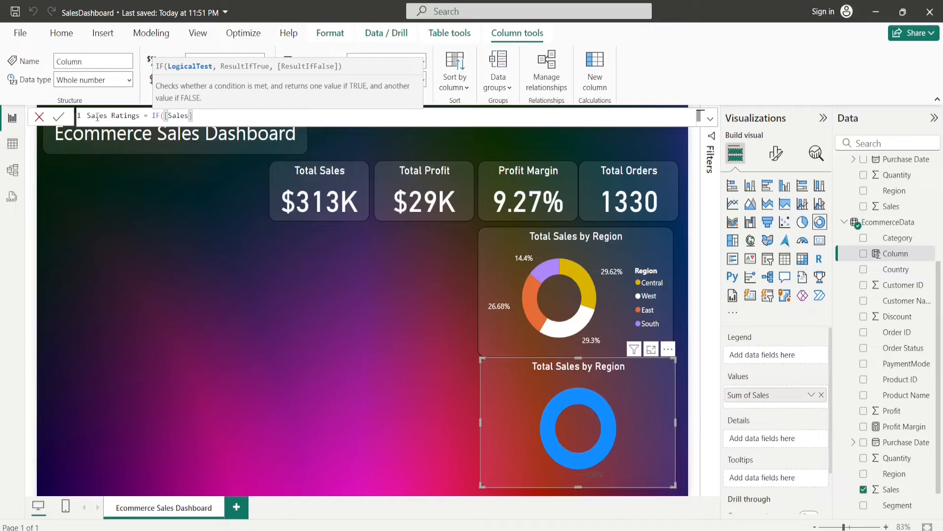
text(>500,"Good",)
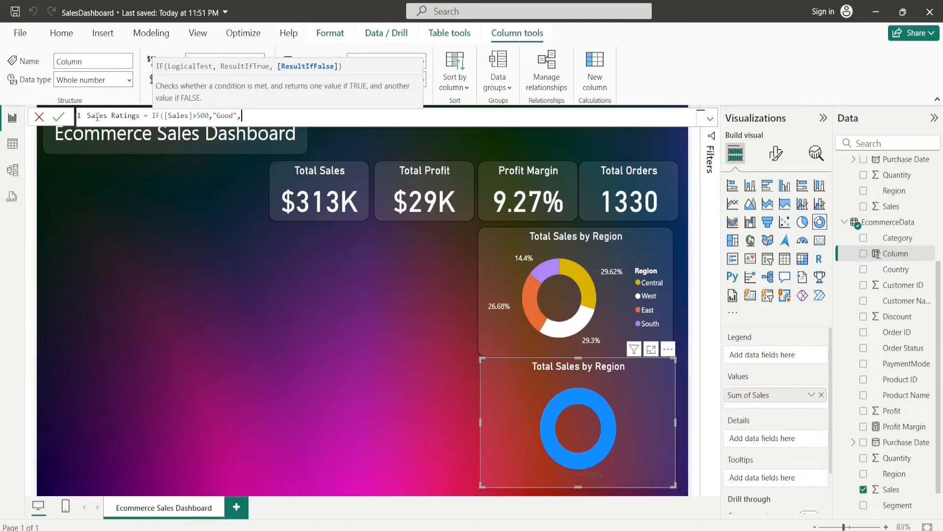
- Complete the Sales Ratings formula with the nested condition IF([Sales]>100,"Average","Bad")) and commit the column
text(if)
key(Tab)
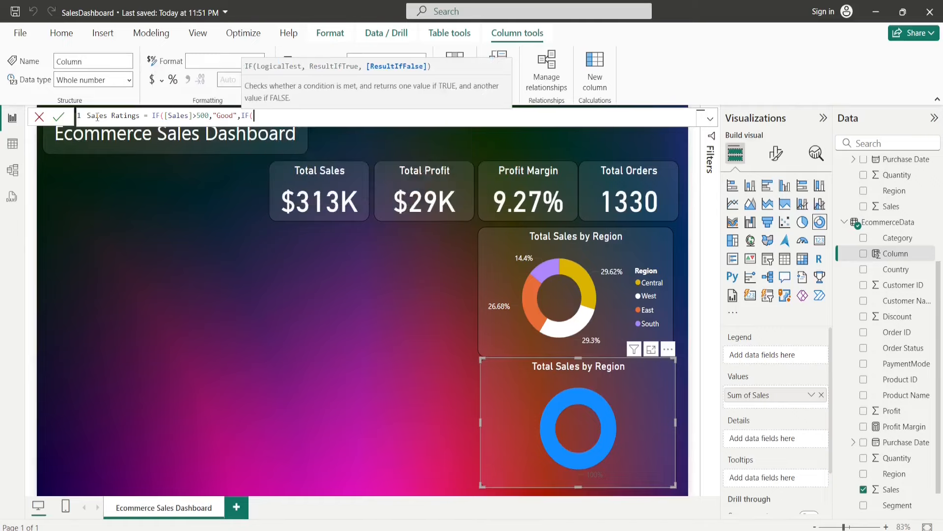
text([s)
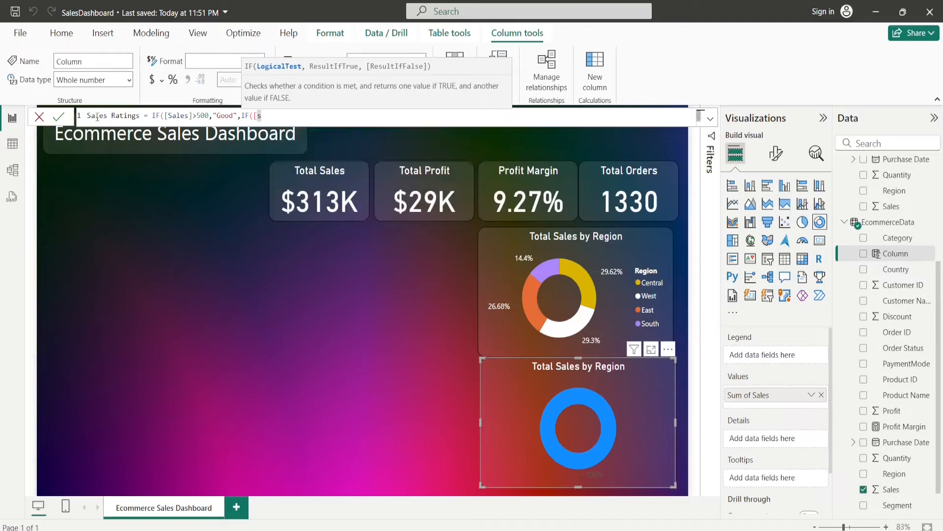
key(BackSpace)
text(s)
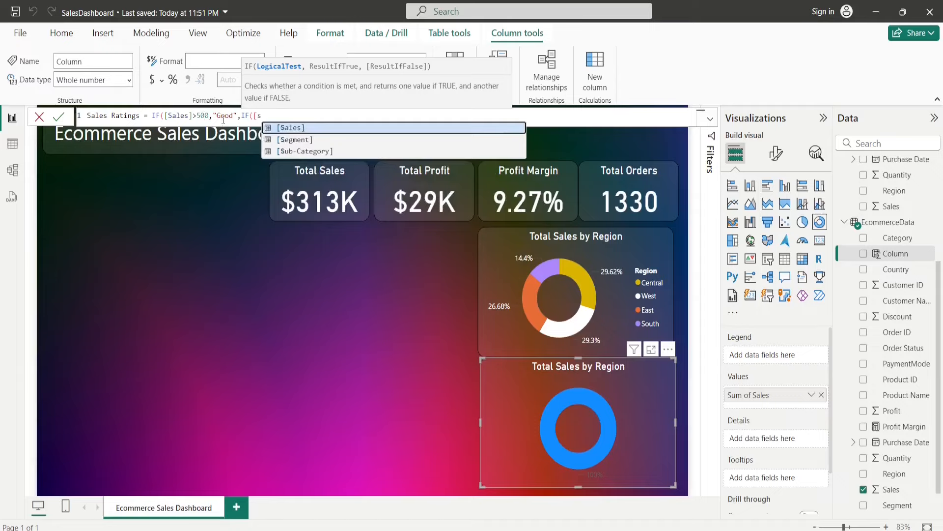
click(310, 129)
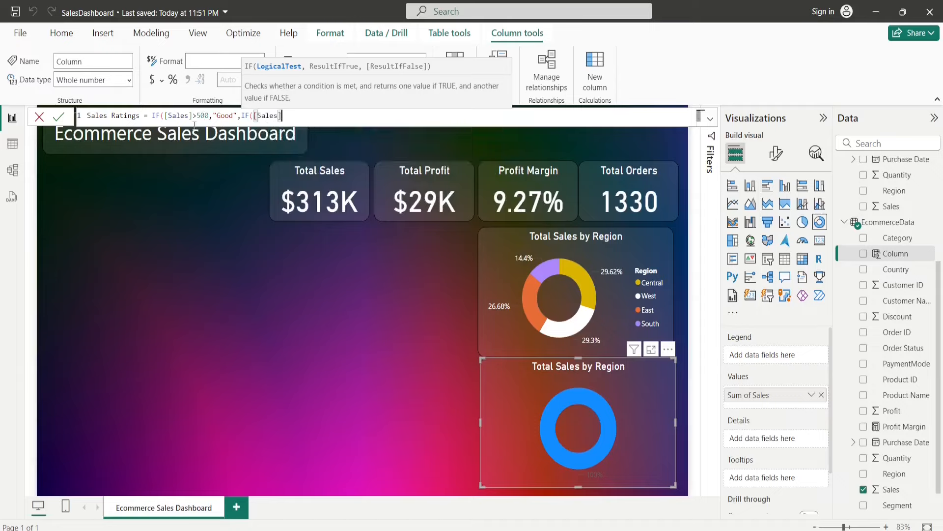
text(>100,"Average)
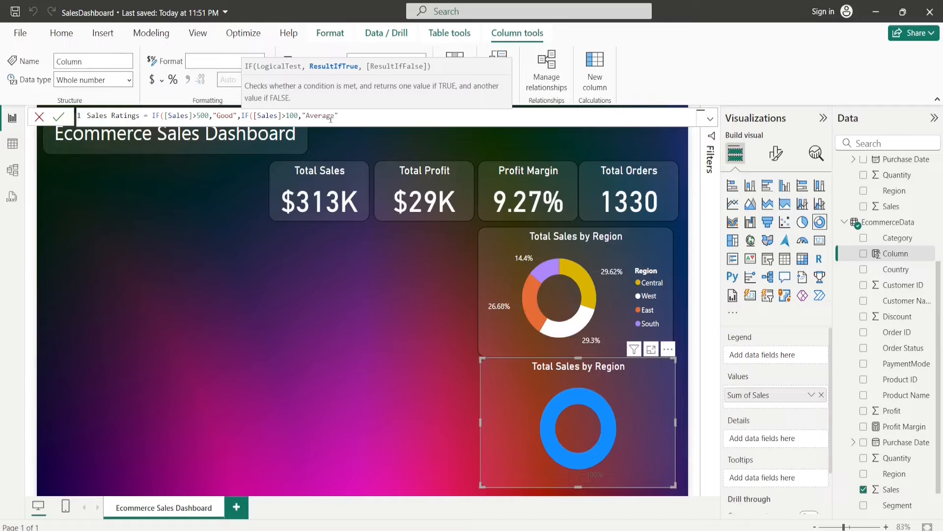
text(,)
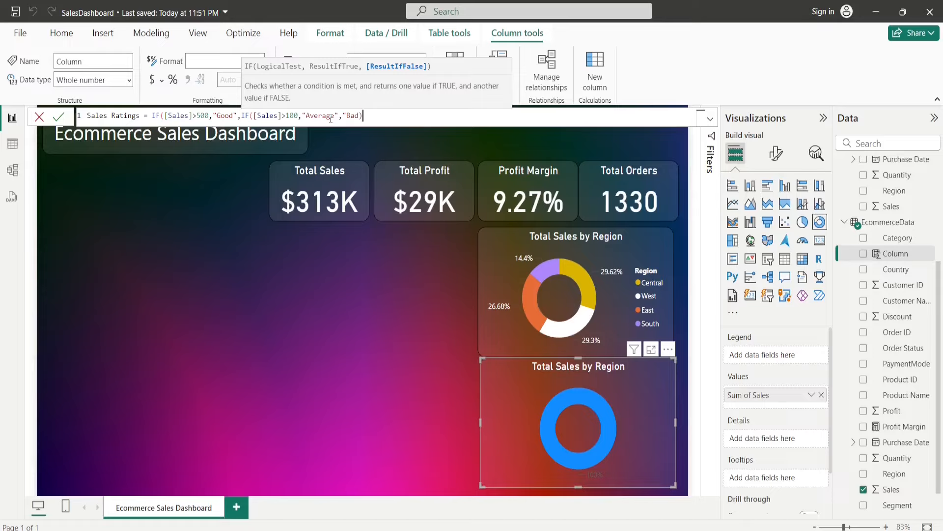
text("Bad"))
key(Left)
text())
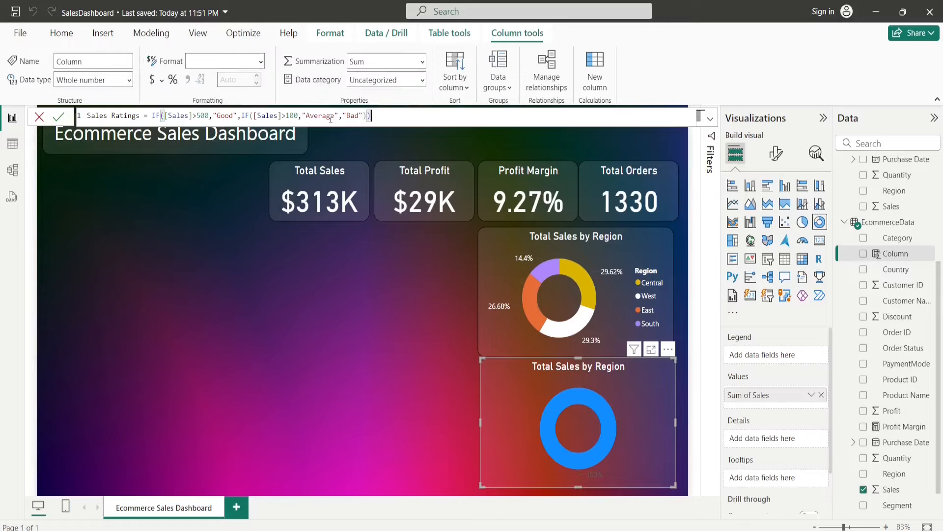
click(59, 117)
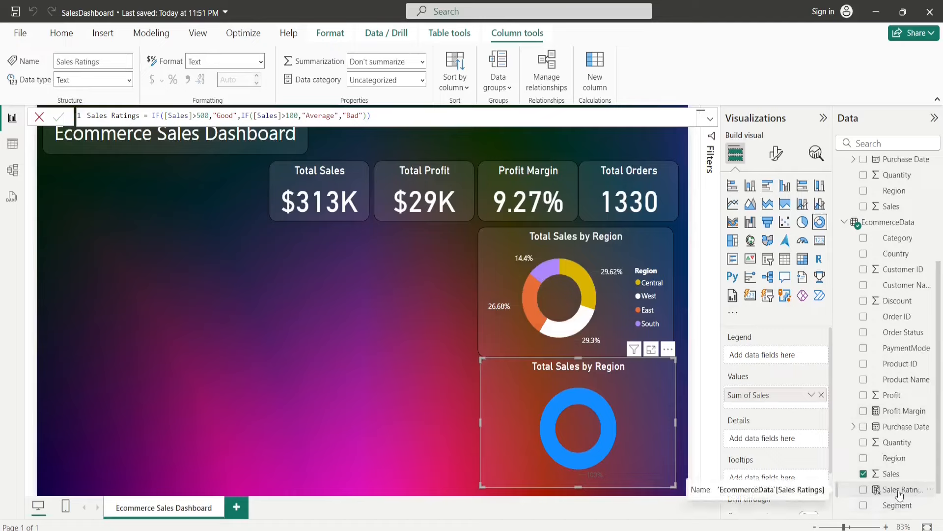
- Set Sales Ratings as the lower donut chart's legend and rotate its slices by 58°
drag(900, 495, 788, 357)
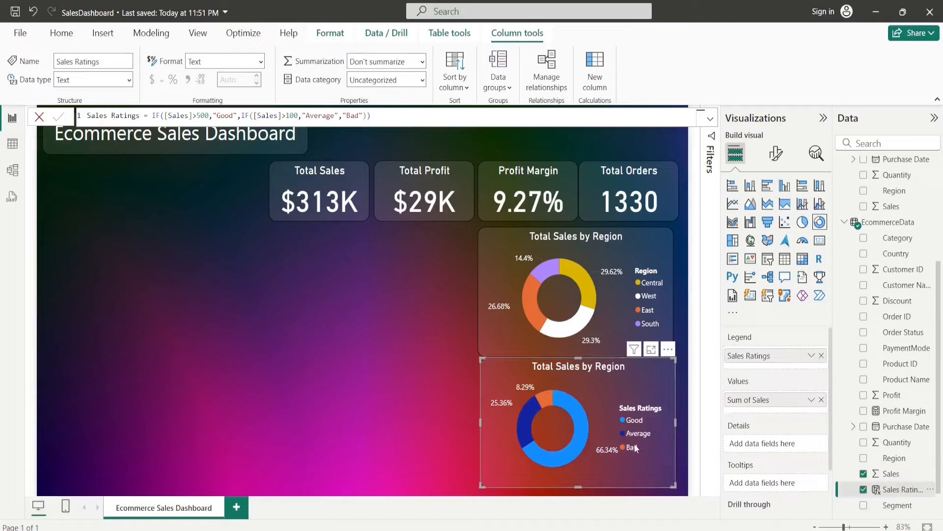
click(776, 153)
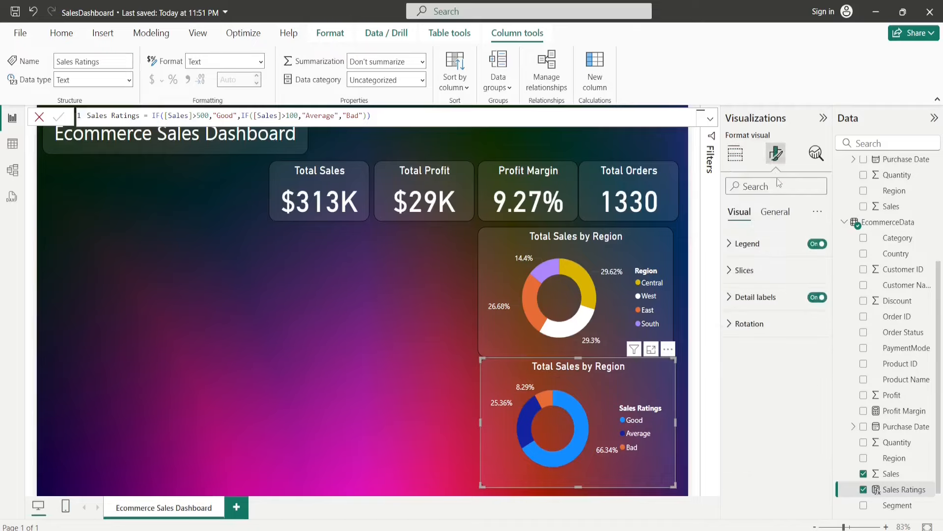
click(729, 328)
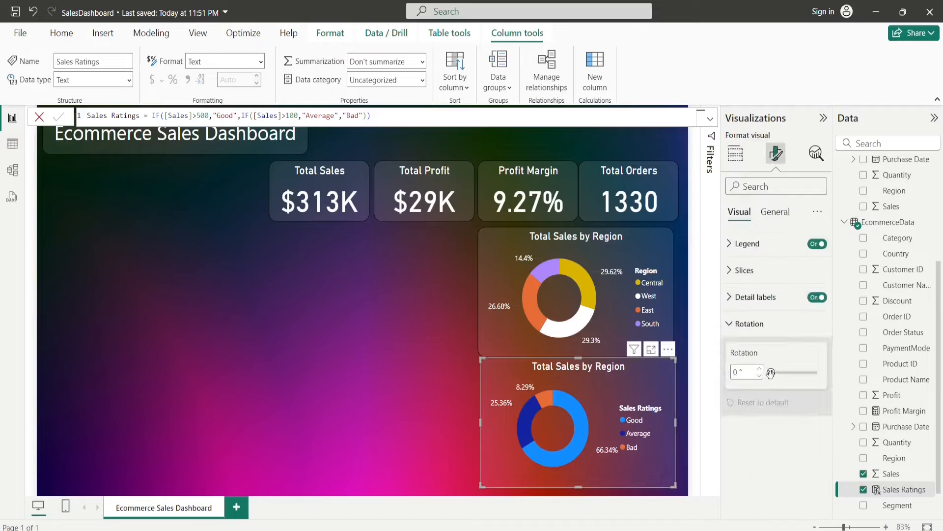
click(771, 372)
drag(772, 372, 778, 373)
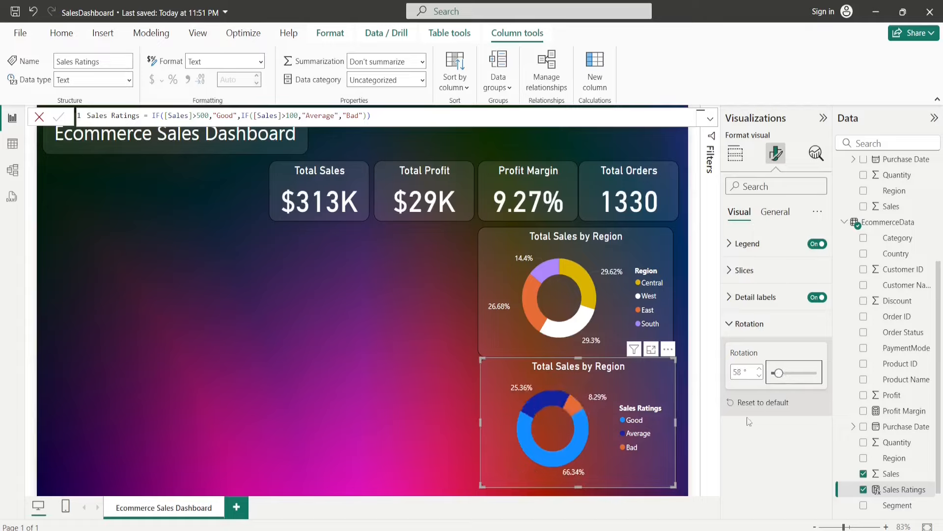
- Reset the rotation of the Sales Ratings donut chart to its default
click(761, 403)
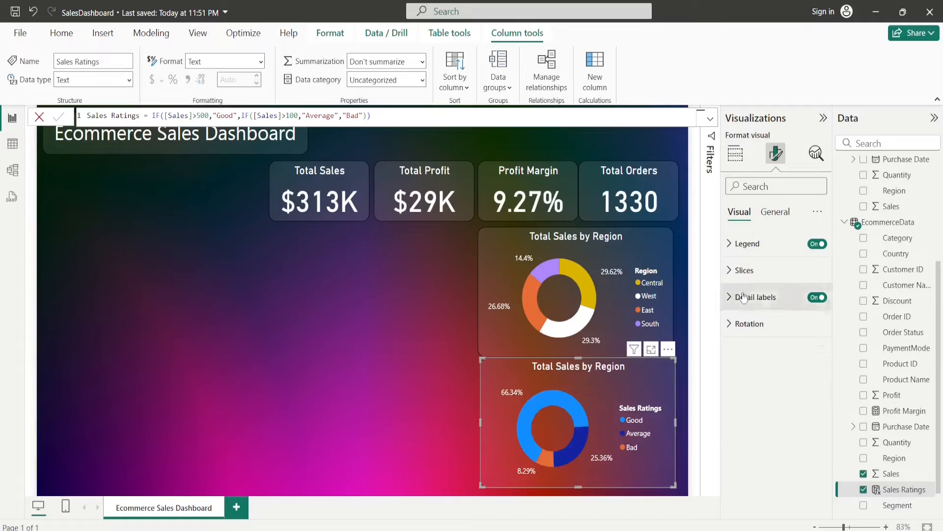
click(775, 212)
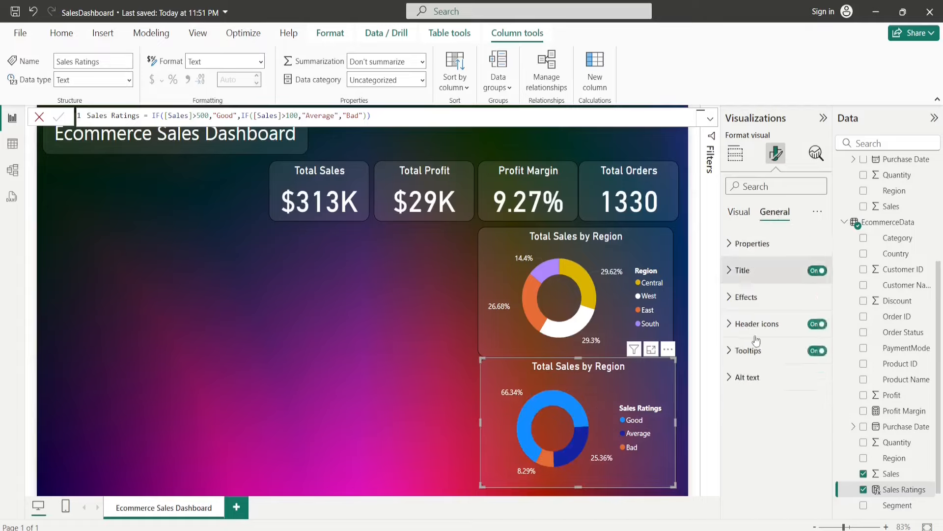
click(732, 300)
click(731, 299)
click(738, 213)
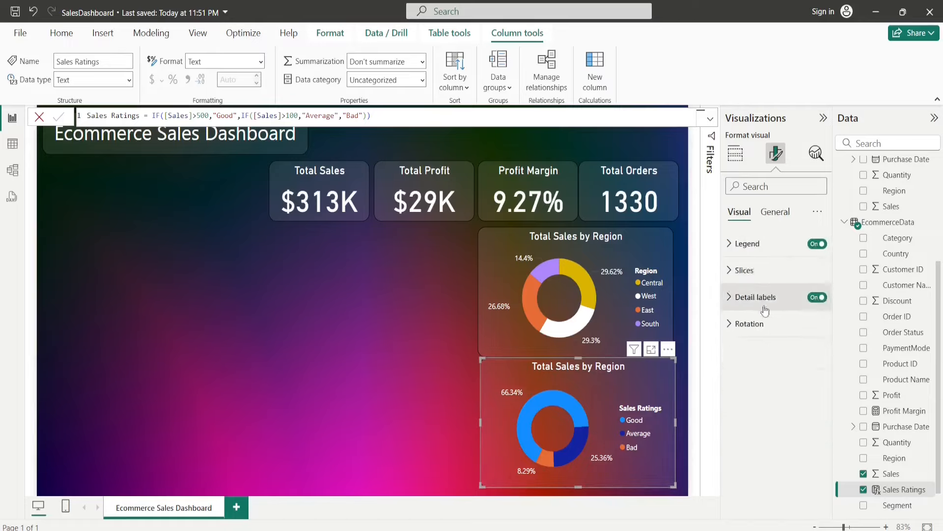
- Color the Sales Ratings donut slices gold for Good, white for Average and light purple for Bad
click(745, 270)
click(750, 338)
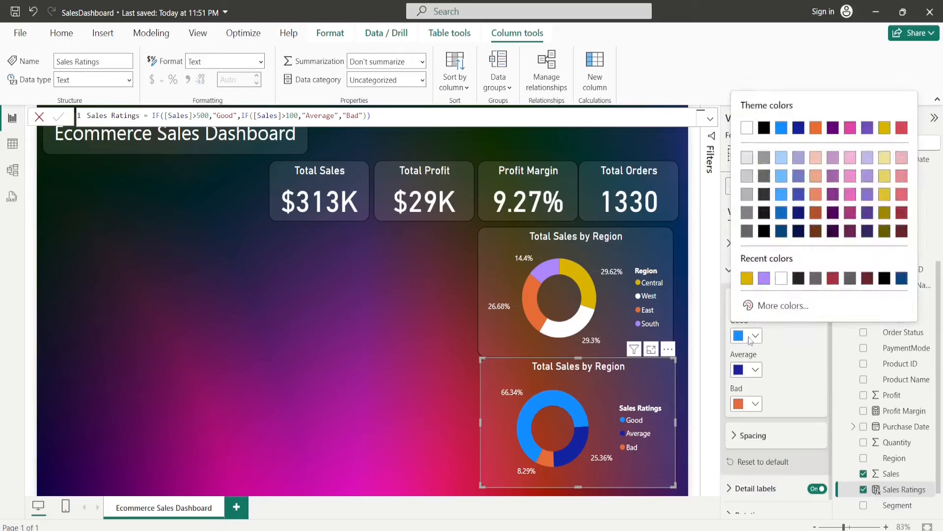
click(747, 278)
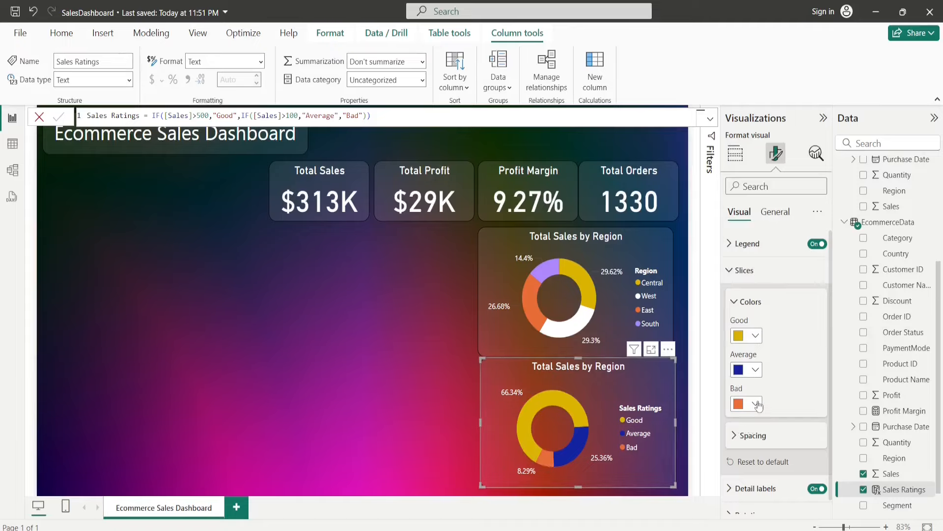
click(756, 370)
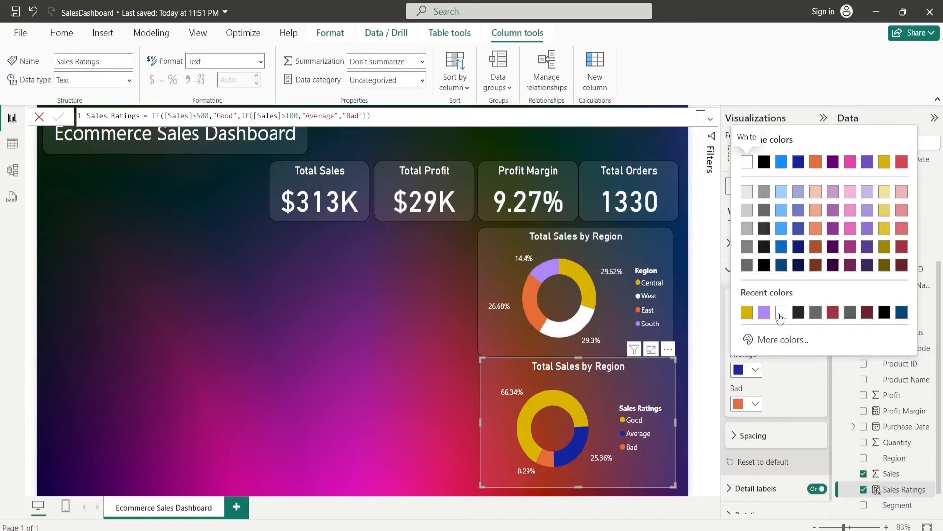
click(781, 313)
click(755, 403)
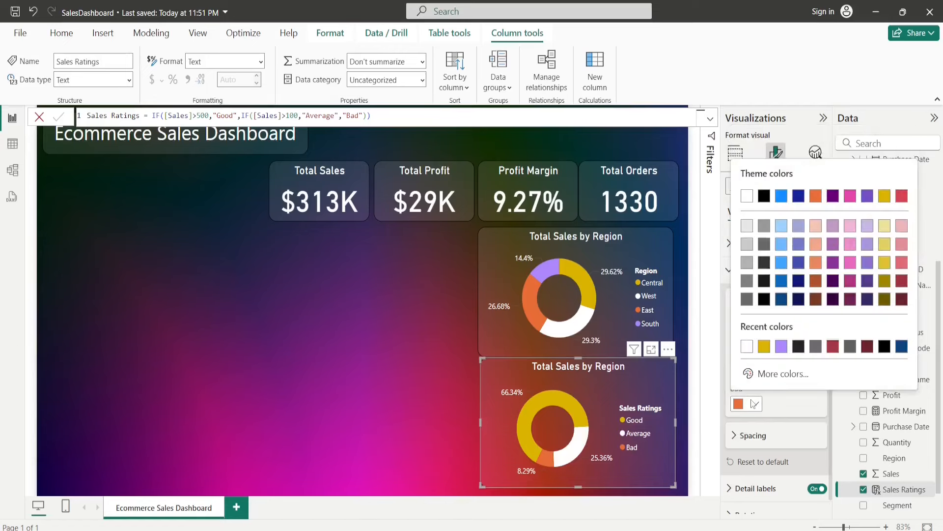
click(782, 346)
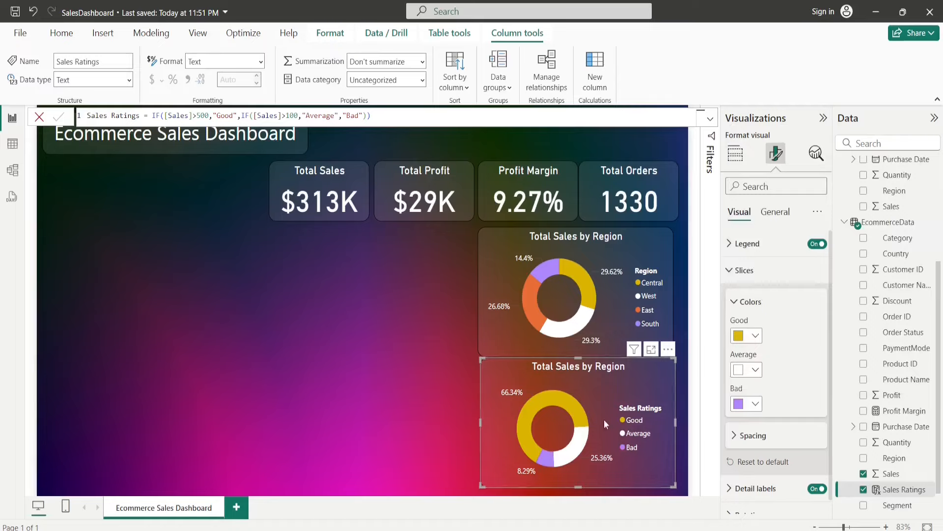
- Set the rotation of the Sales Ratings donut chart to 58°
click(738, 248)
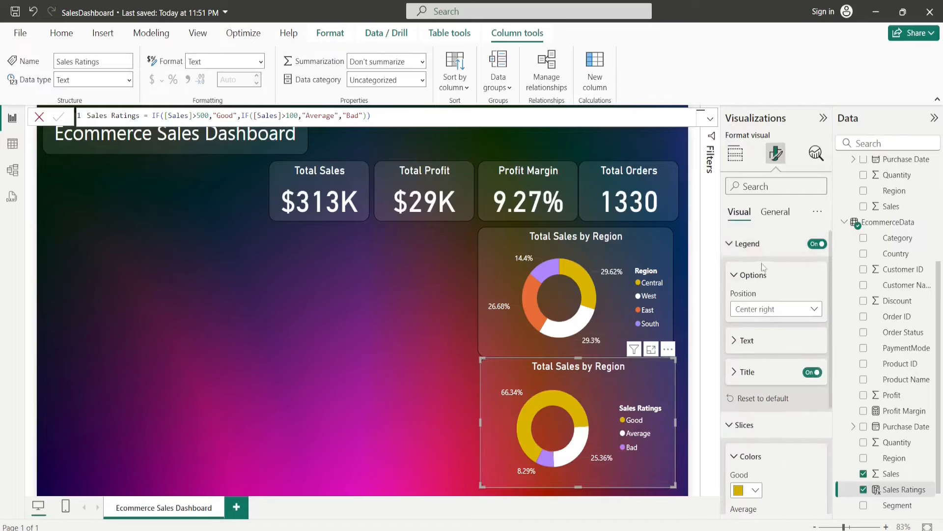
click(739, 250)
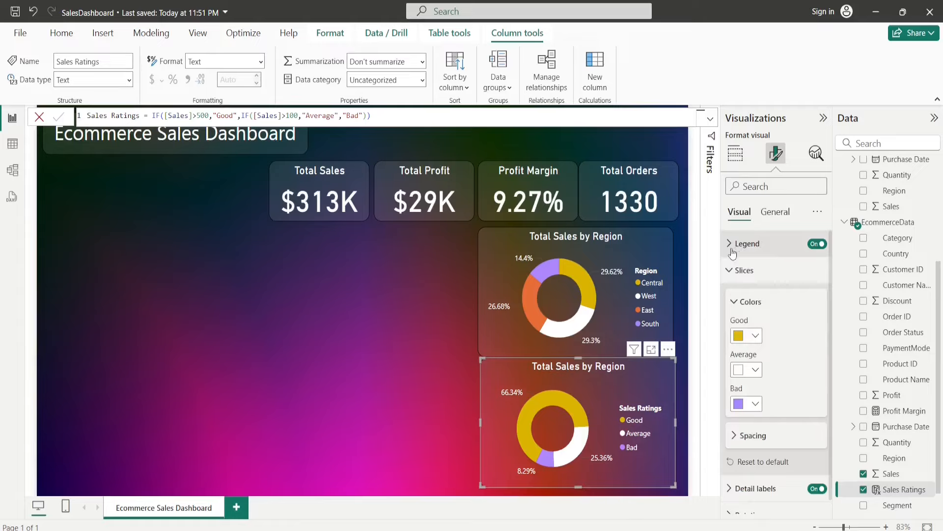
click(730, 271)
click(731, 326)
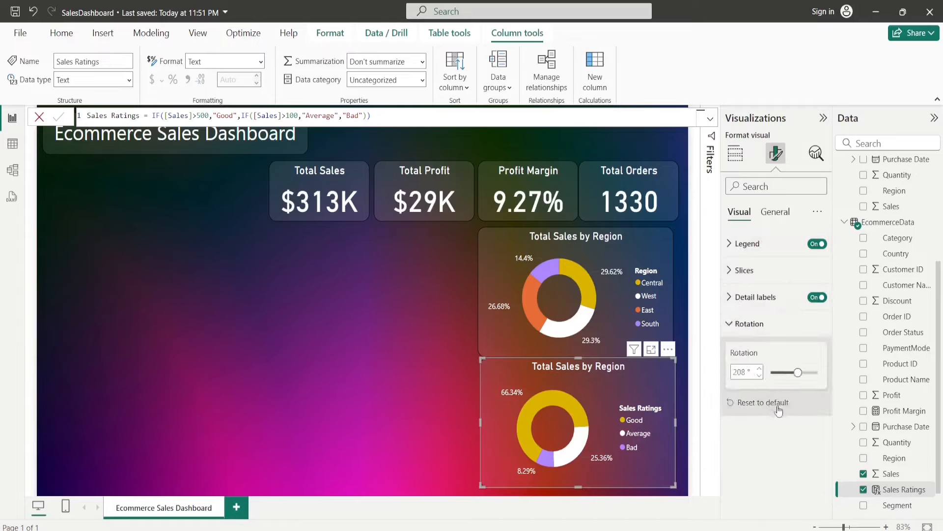
click(786, 372)
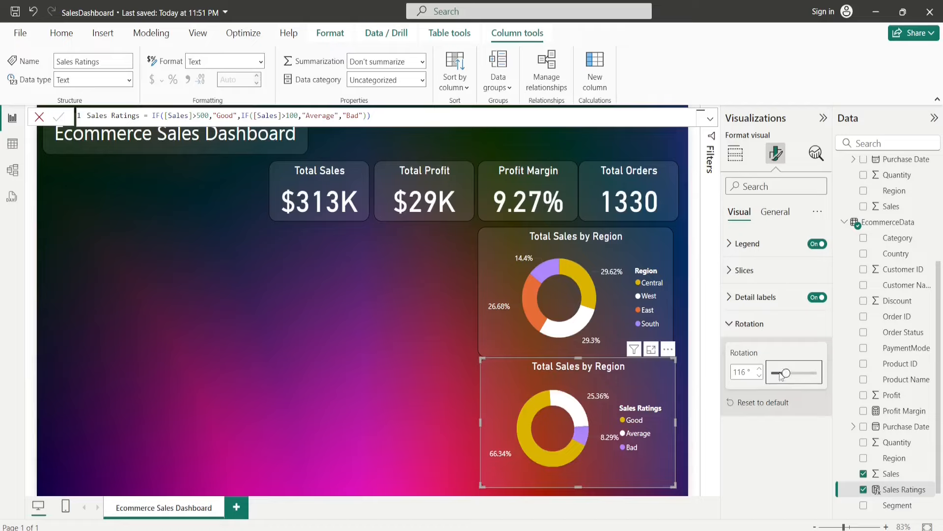
click(779, 372)
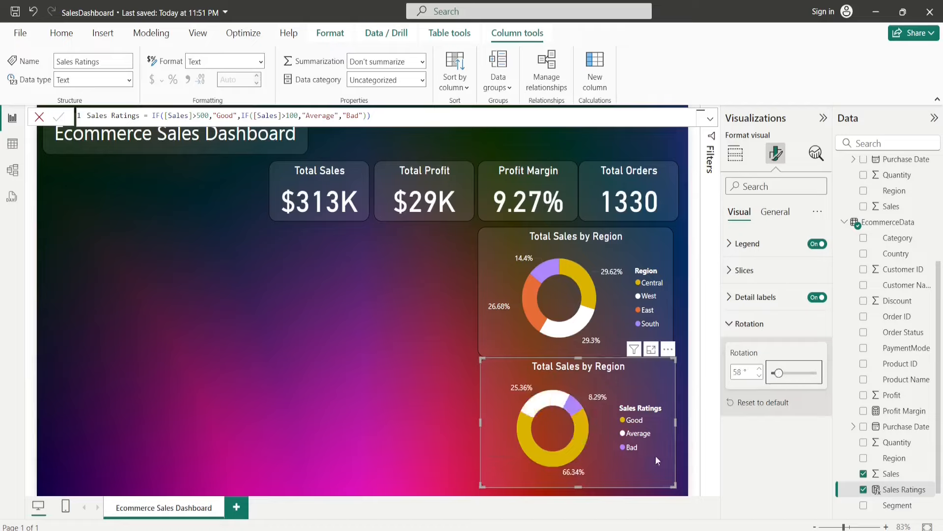
click(400, 298)
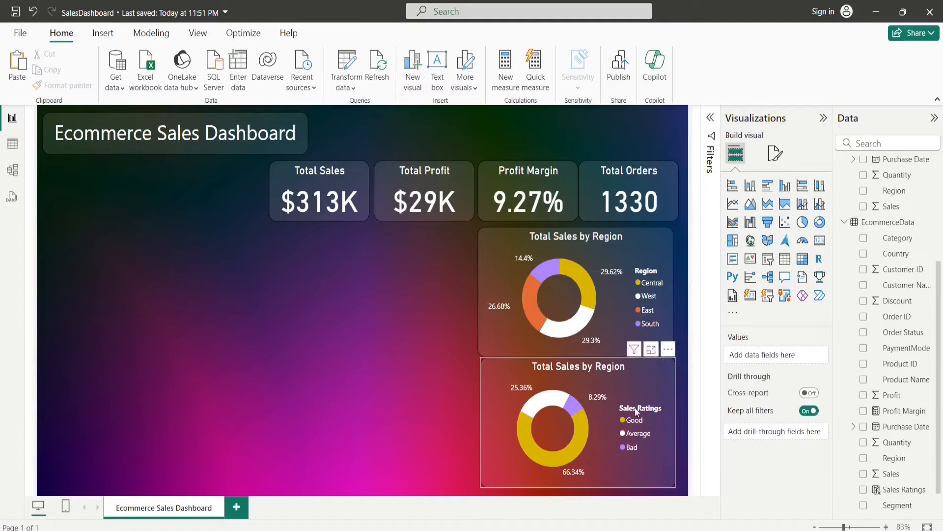
- Change the title of the Sales Ratings donut chart to "Sales Rating"
click(594, 375)
click(776, 154)
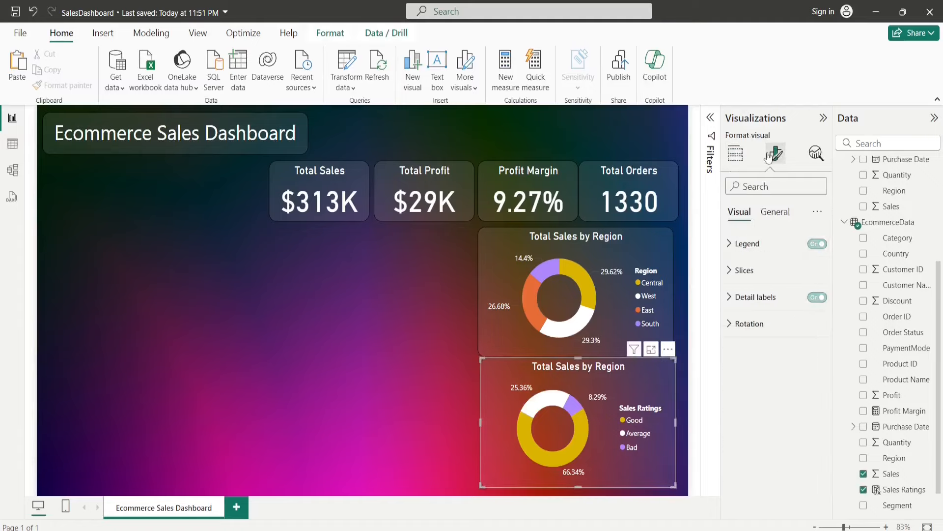
click(775, 212)
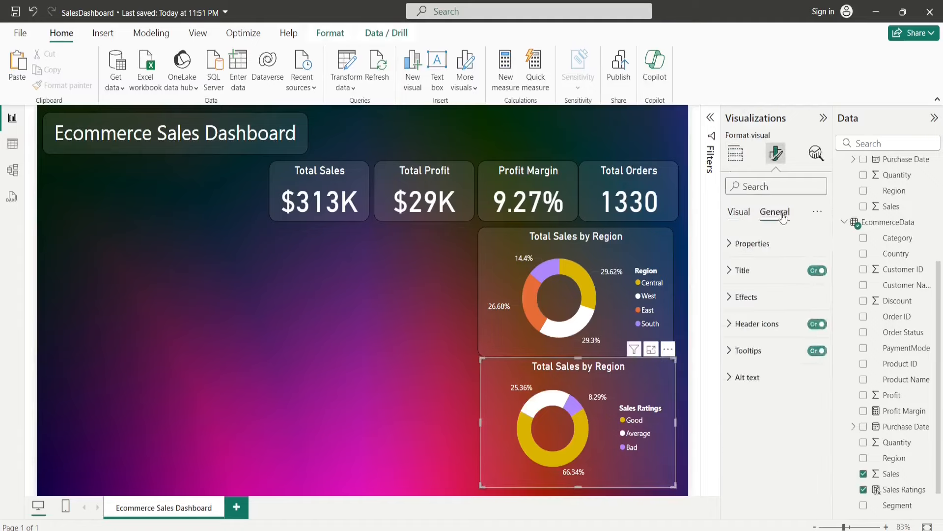
click(732, 299)
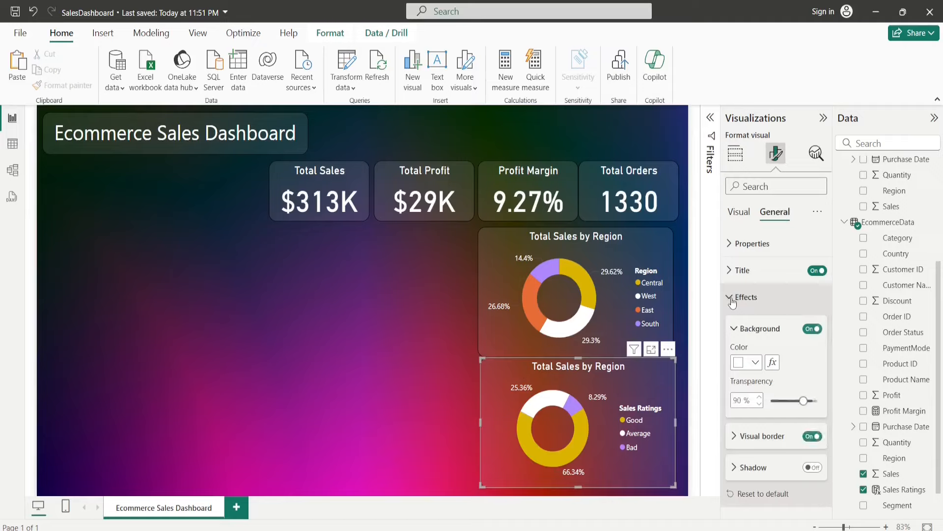
click(733, 271)
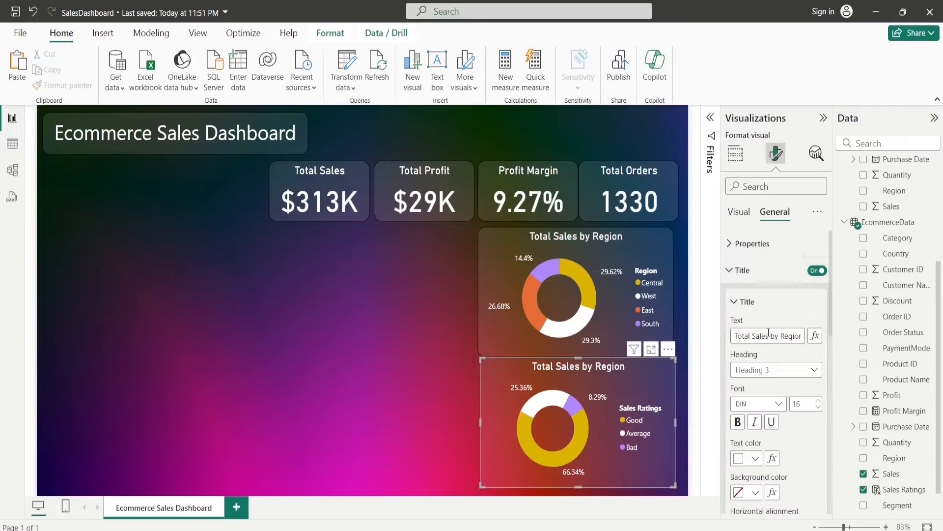
drag(770, 334, 811, 336)
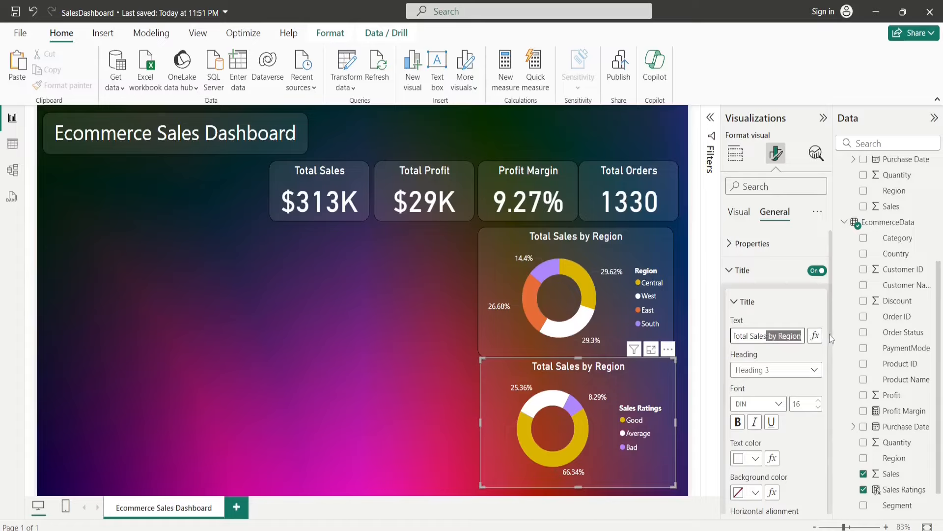
key(BackSpace)
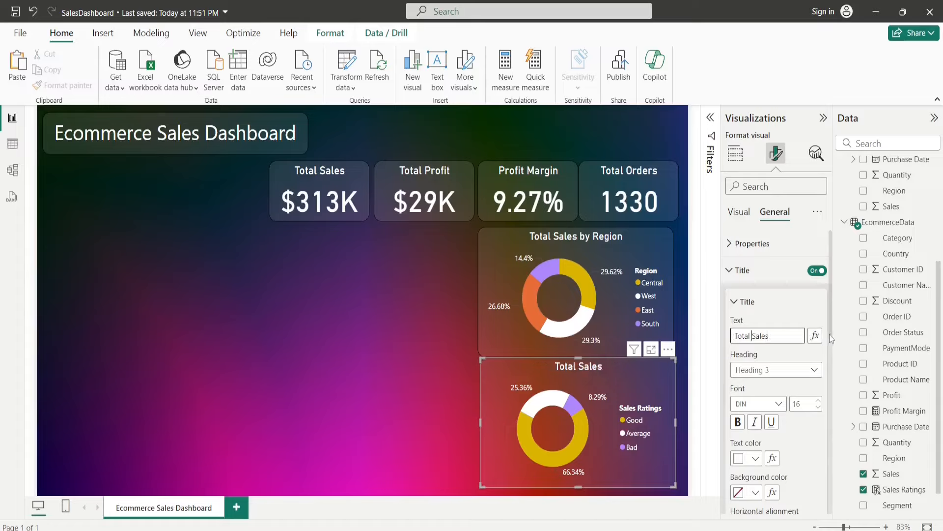
key(BackSpace)
key(BackSpace)
key(BackSpace)
key(BackSpace)
key(BackSpace)
key(BackSpace)
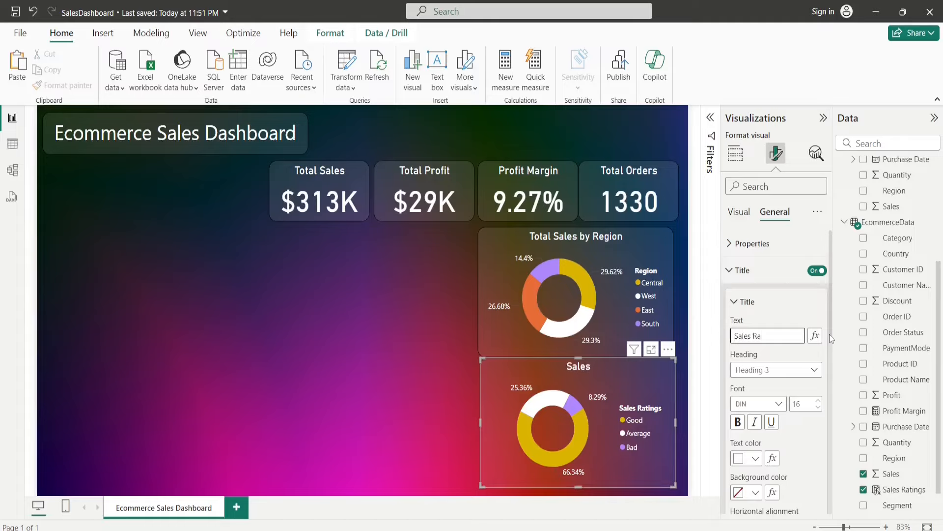
key(BackSpace)
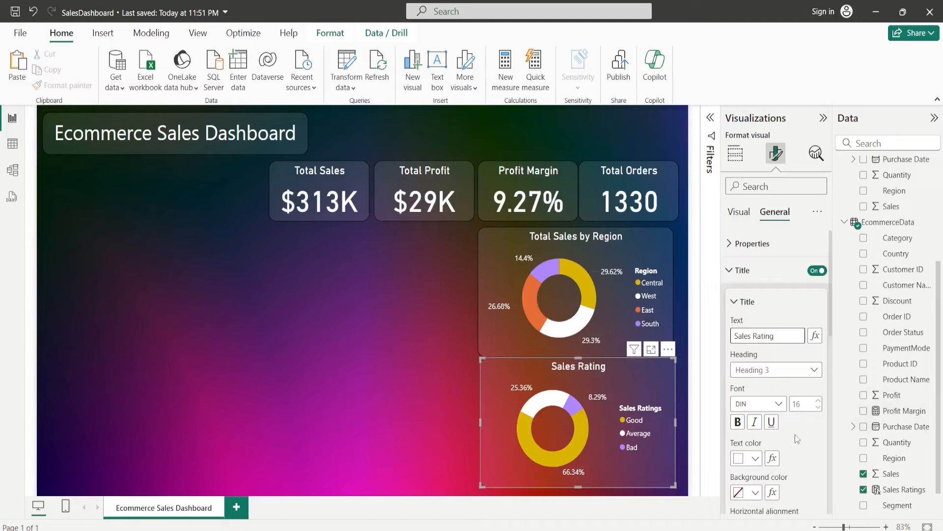
scroll(786, 474, down, 2)
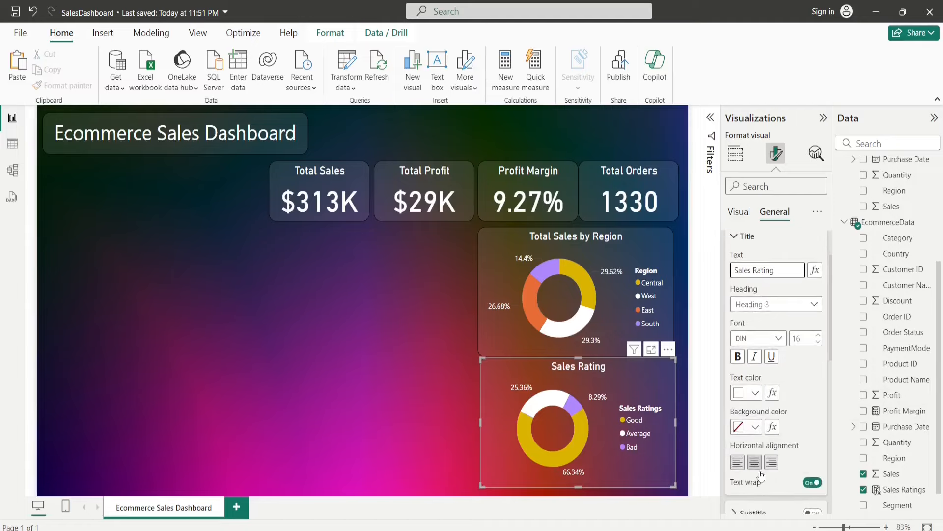
click(417, 397)
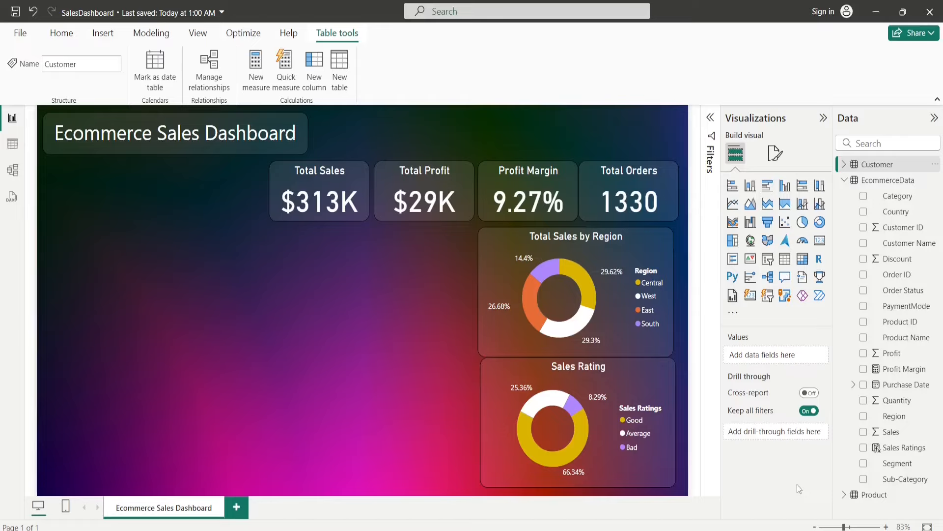
- Add an empty clustered column chart and place it in the free area beside the two donut charts
click(781, 186)
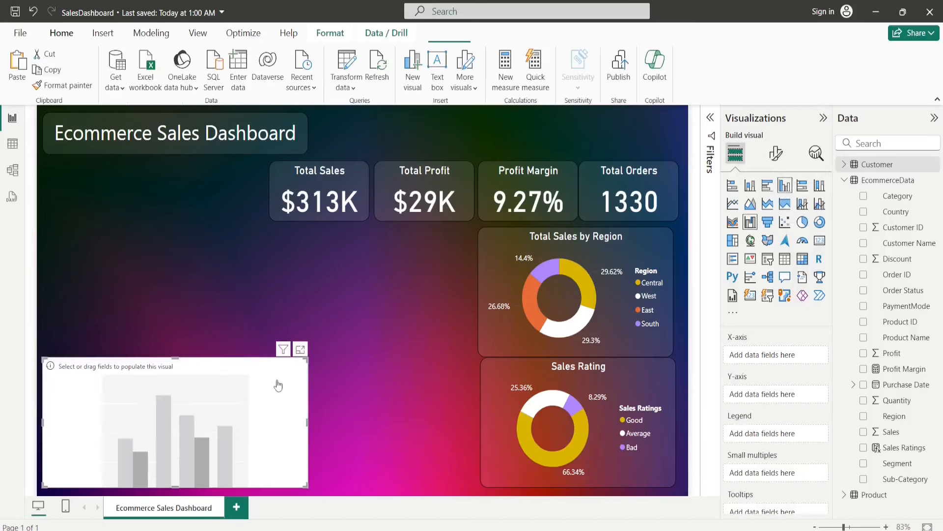
drag(246, 331, 268, 274)
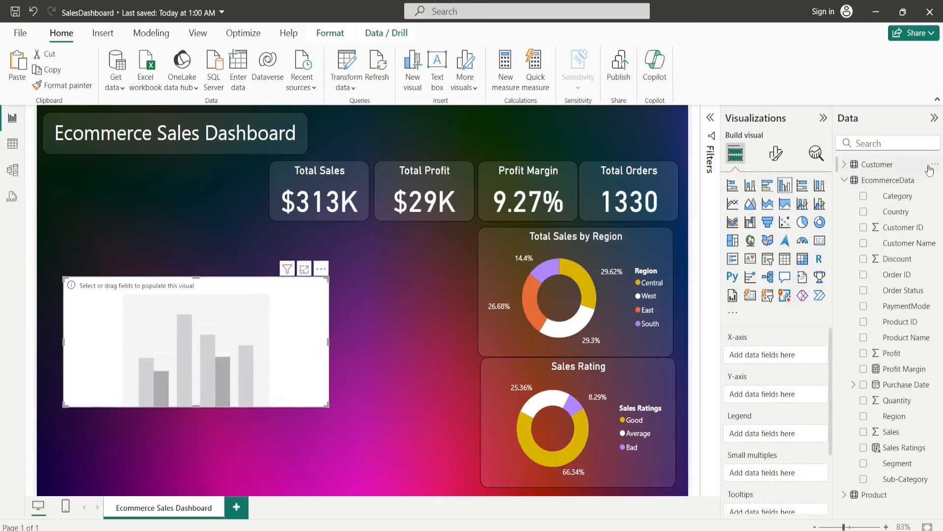
- Hide the Customer and Product tables from the report's field list
click(844, 180)
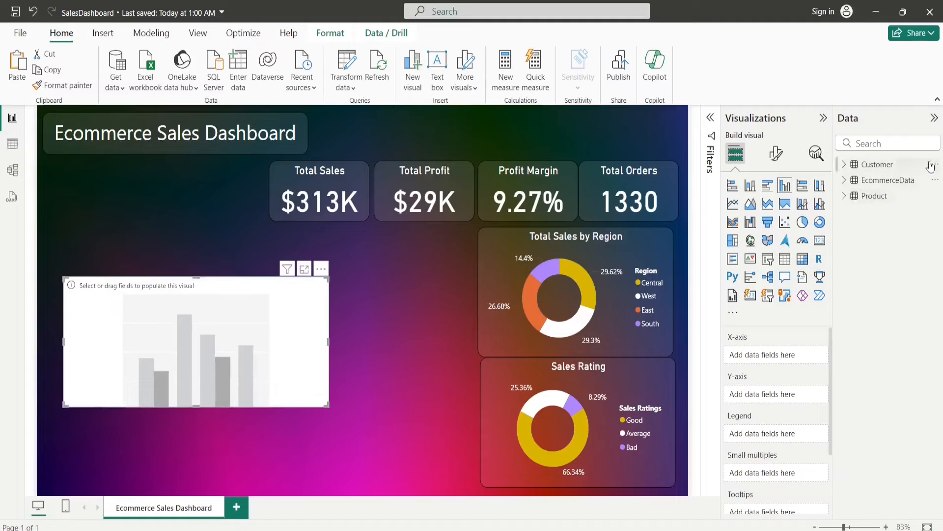
click(934, 165)
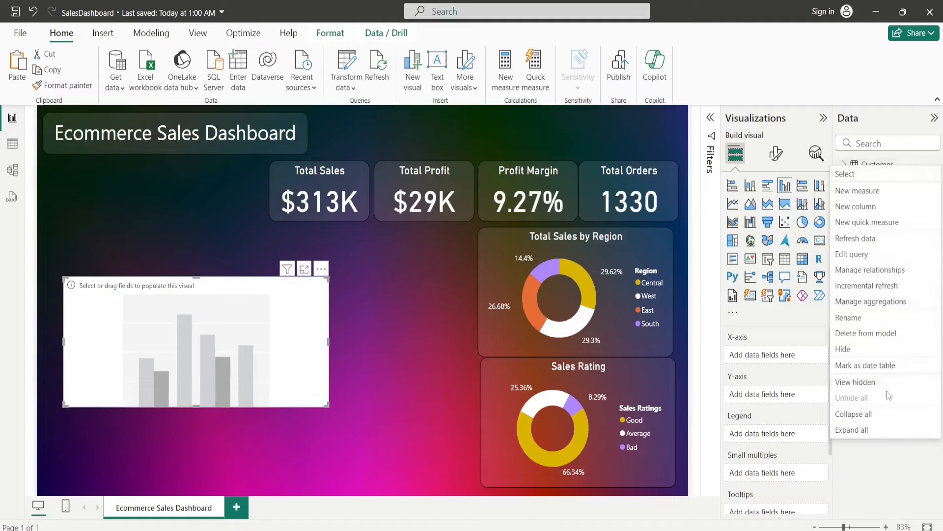
click(864, 353)
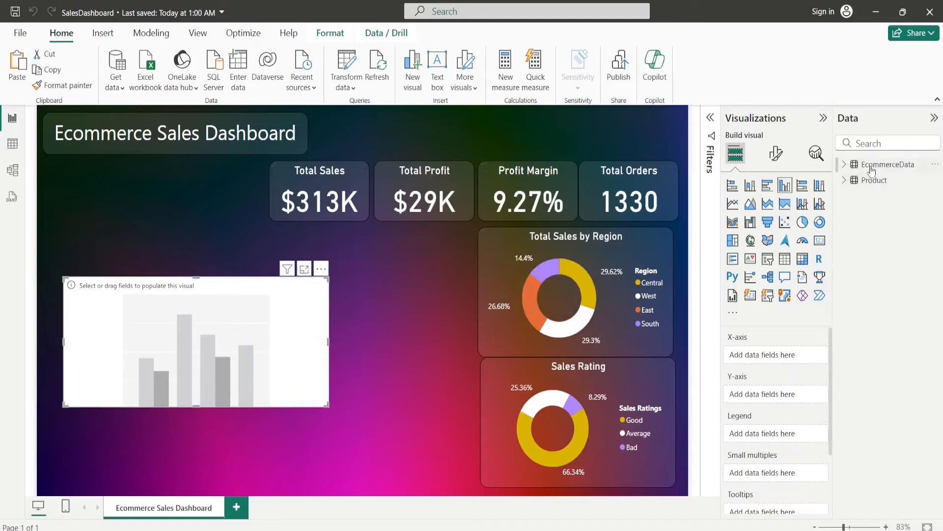
click(935, 179)
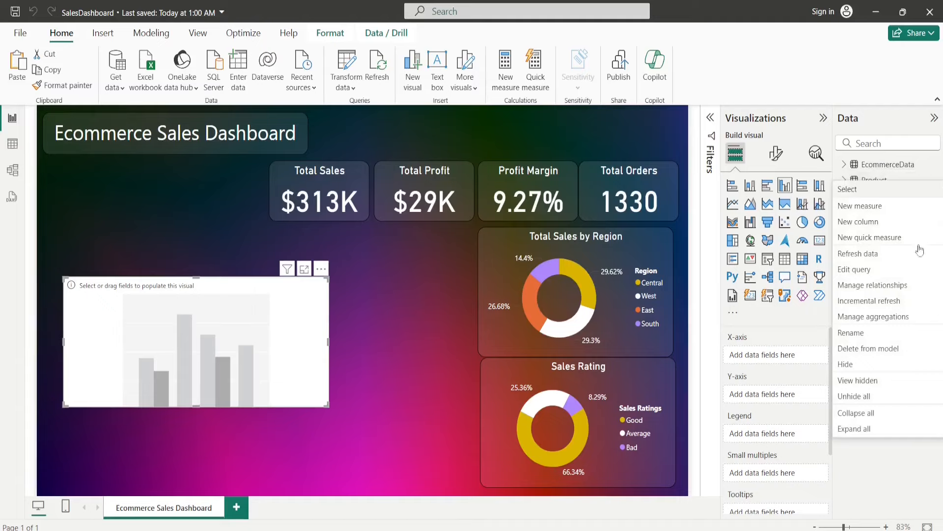
click(854, 364)
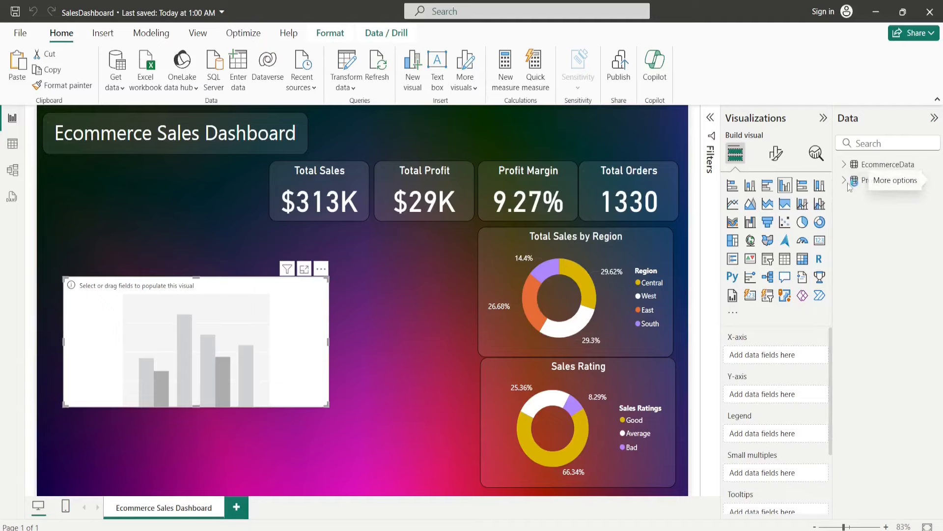
- Find the Month field of Purchase Date by searching "mon", assign it to the column chart's X-axis, and clear the search
click(843, 166)
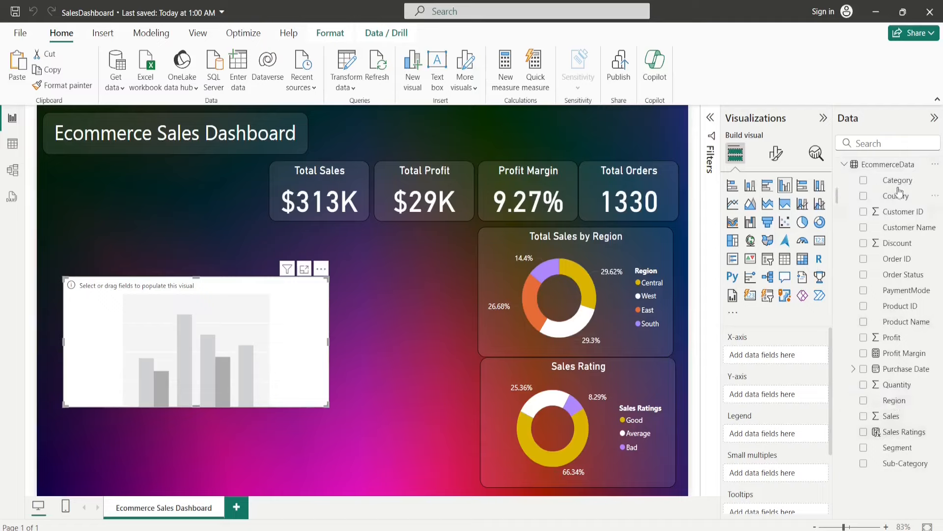
click(873, 141)
text(mon)
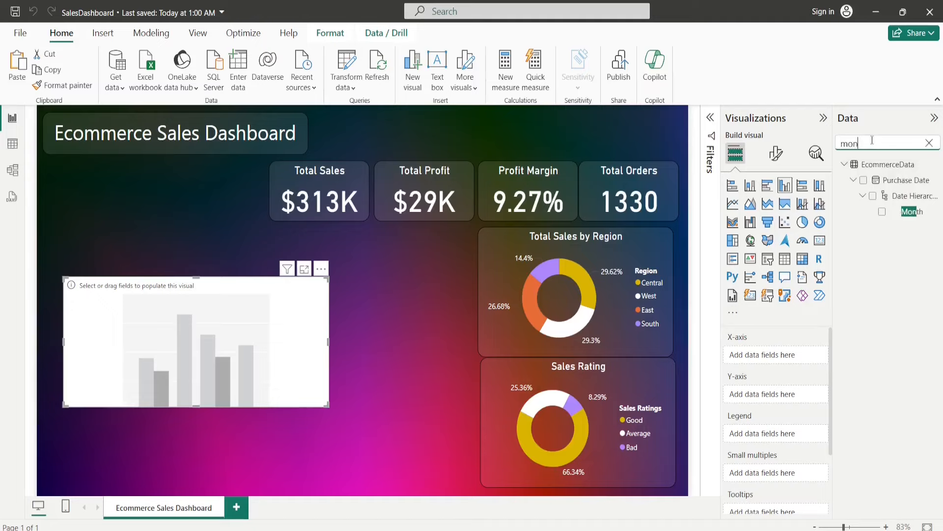
drag(912, 212, 765, 360)
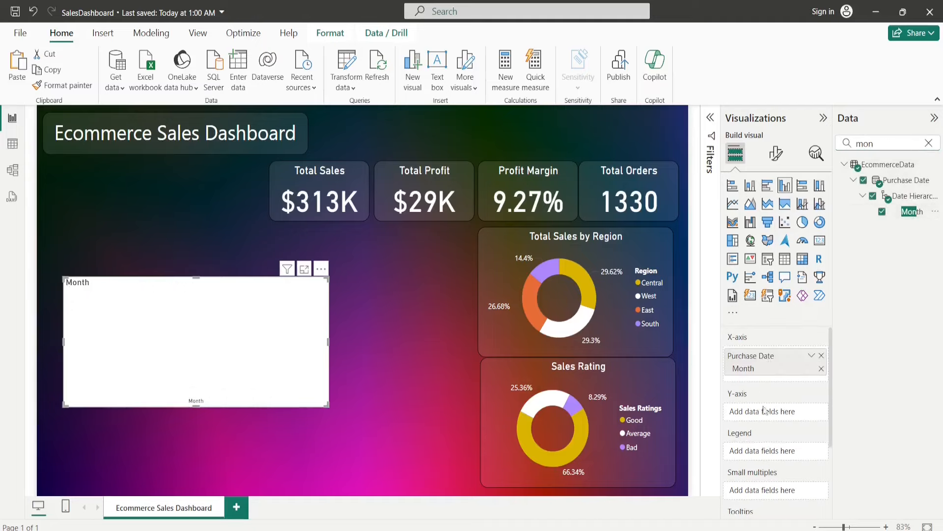
double_click(884, 143)
key(BackSpace)
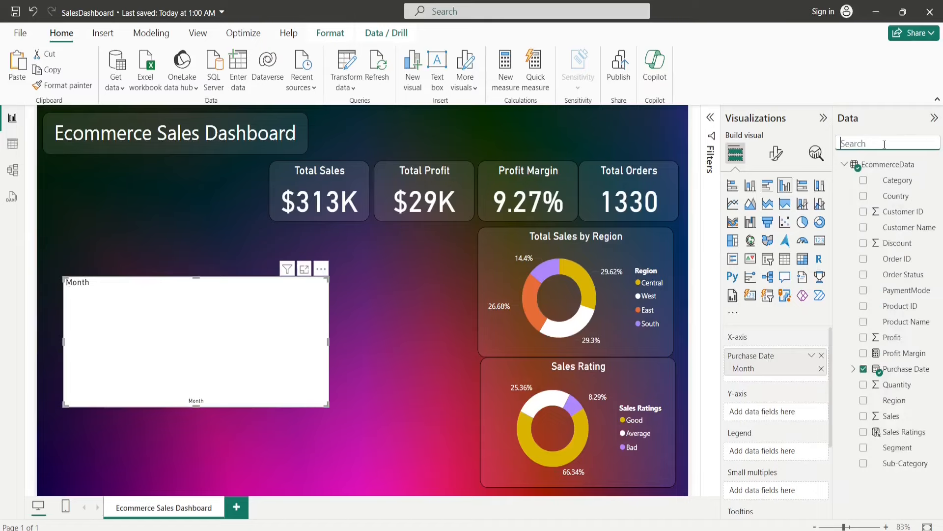
- Find the Sales field by searching "s", assign it to the column chart's Y-axis, and add an average line to the chart
text(s)
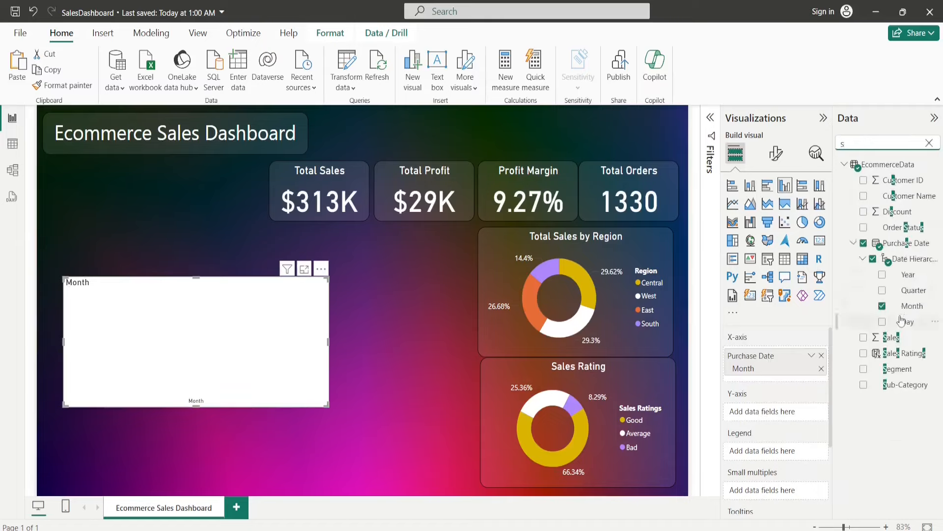
drag(890, 339, 765, 418)
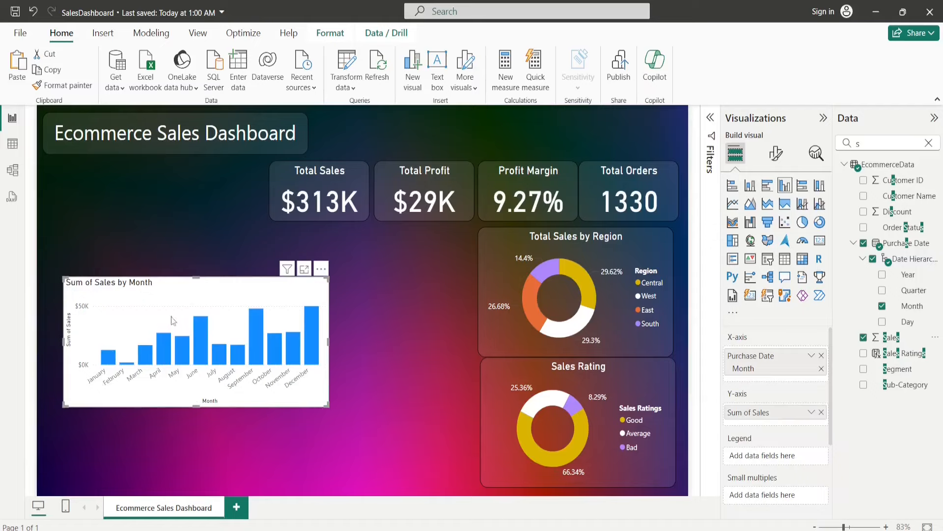
click(779, 151)
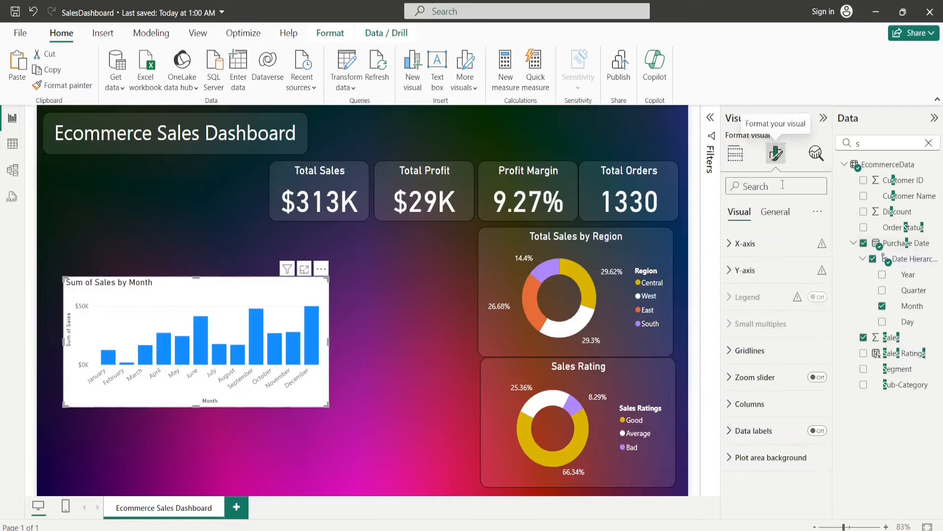
click(816, 154)
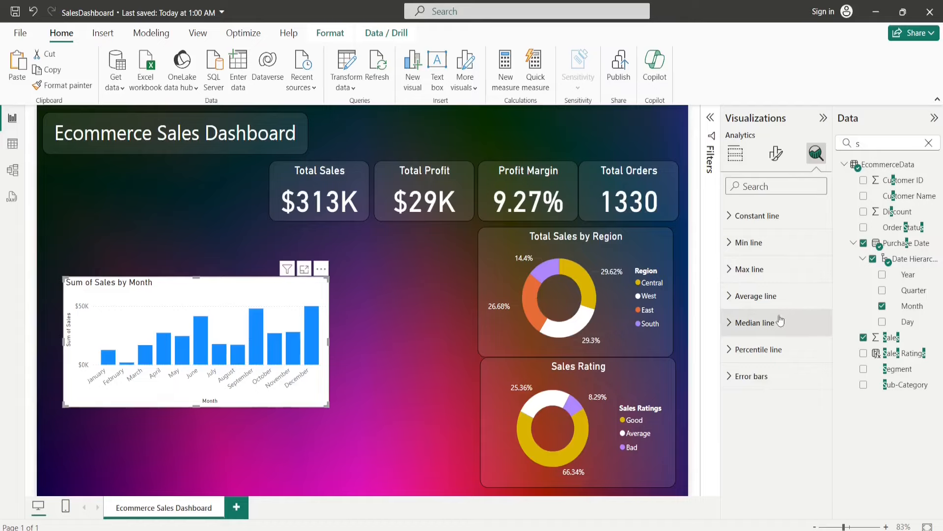
click(734, 305)
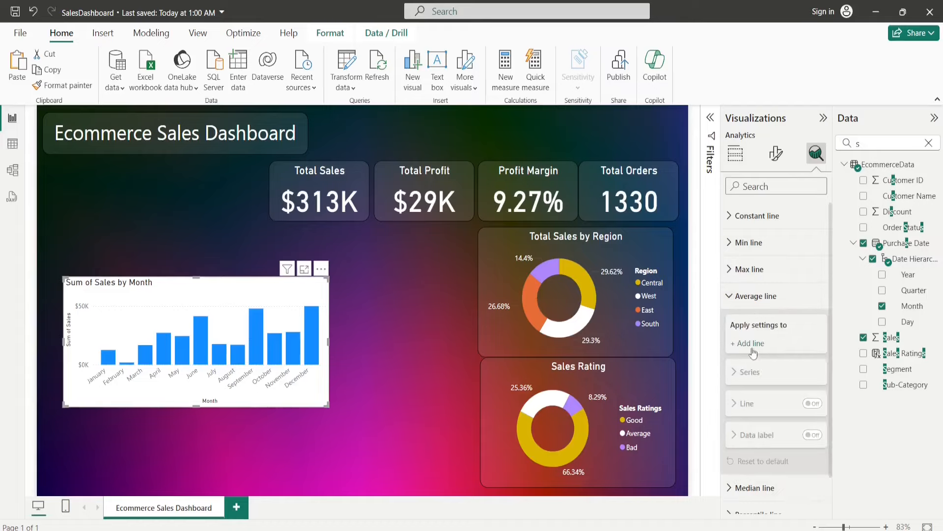
click(749, 347)
- Rename the column chart's average line as "Average Sale"
drag(784, 362, 767, 362)
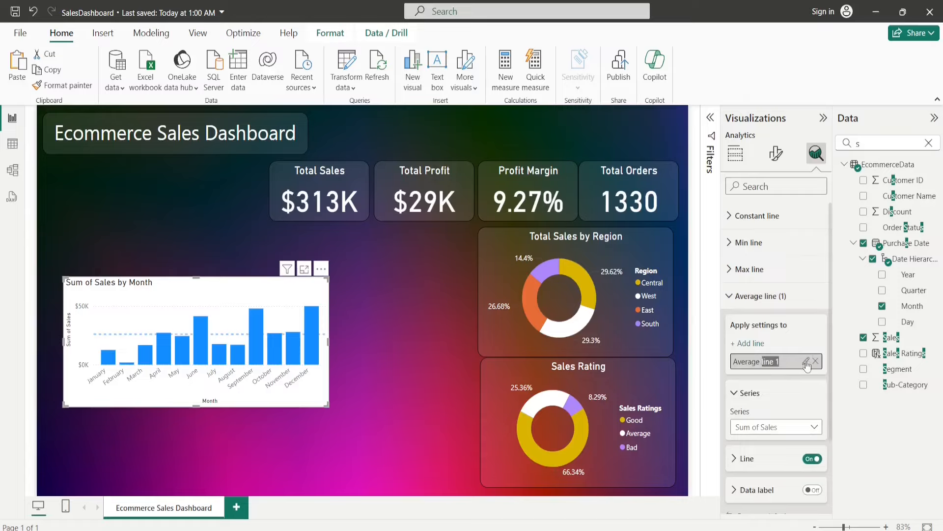
key(ctrl+a)
click(786, 360)
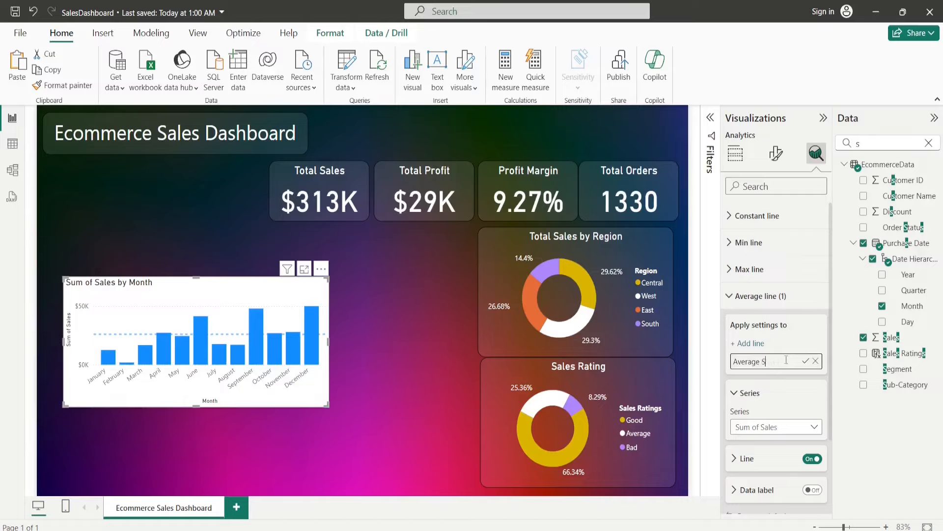
click(783, 386)
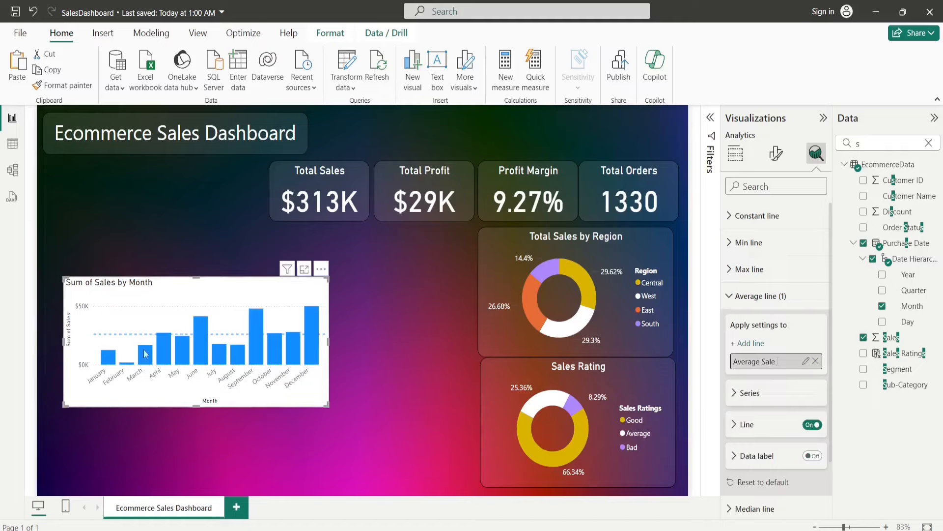
click(777, 418)
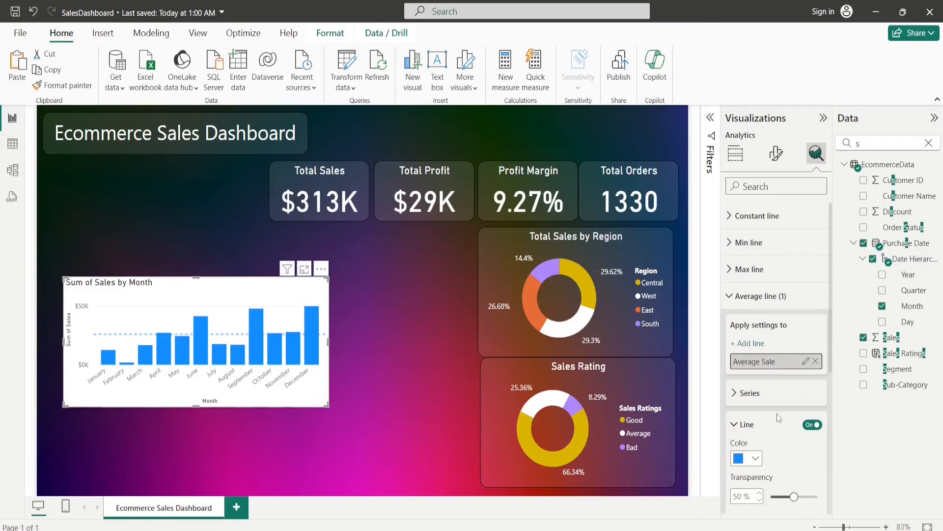
scroll(777, 414, down, 2)
click(756, 393)
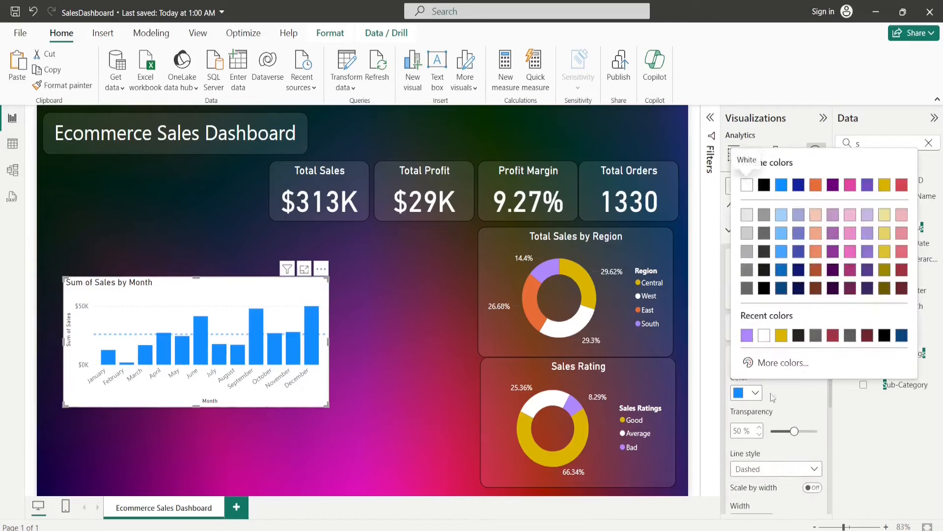
click(792, 408)
scroll(793, 408, down, 2)
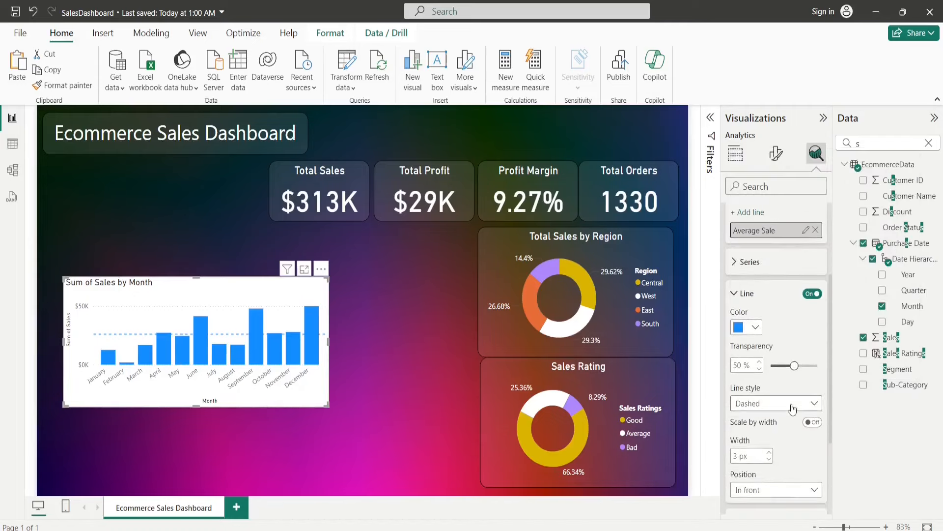
- Turn on the average line's data label and set its style to Name
scroll(789, 411, down, 3)
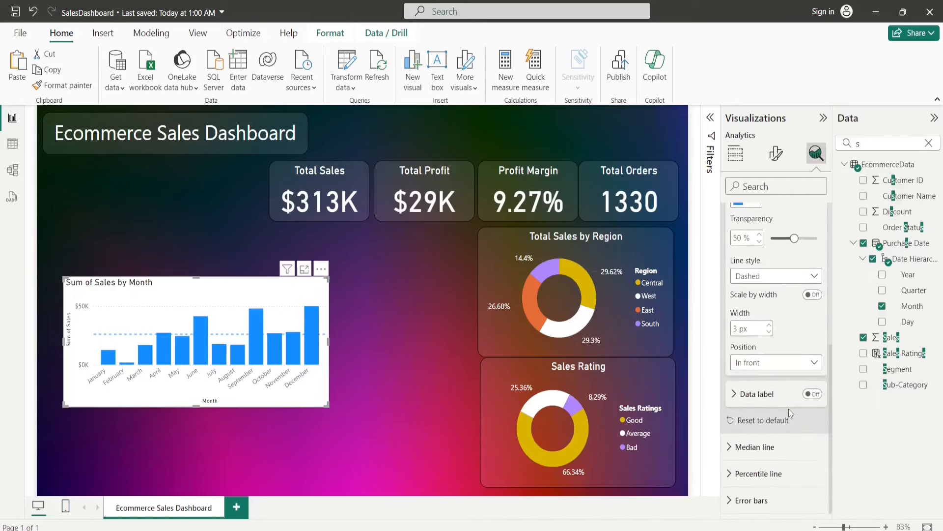
click(812, 395)
click(735, 394)
scroll(778, 382, down, 3)
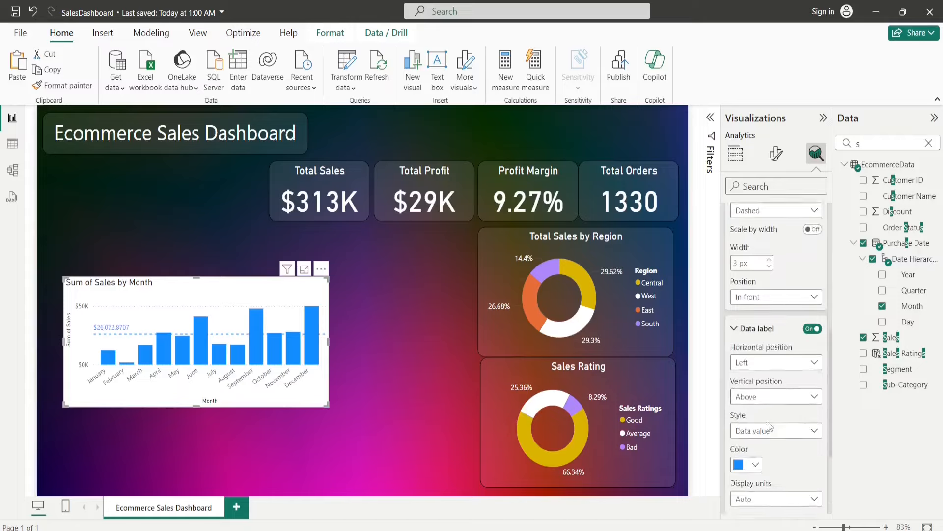
click(783, 377)
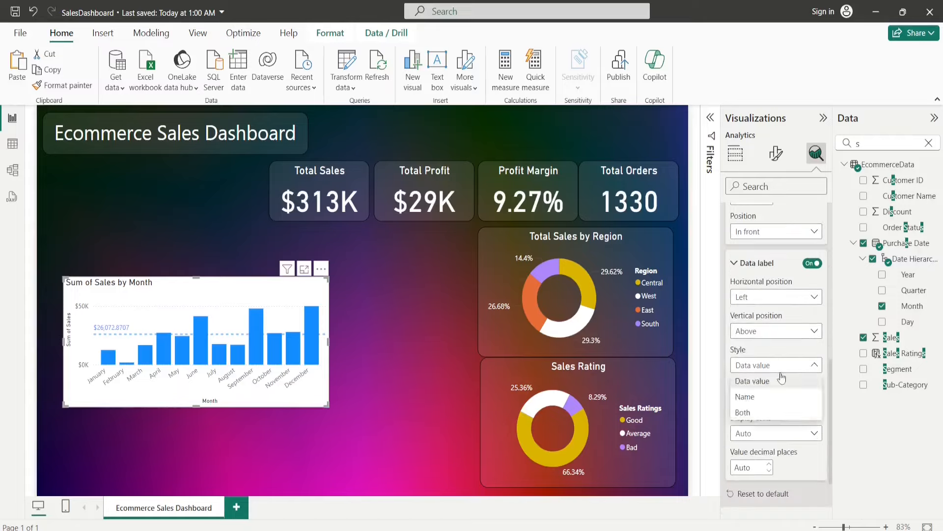
click(780, 397)
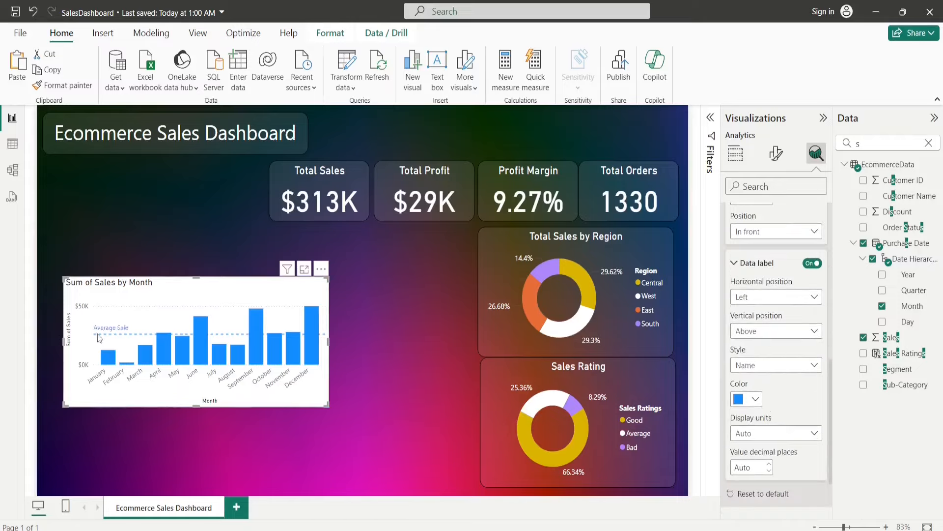
click(734, 263)
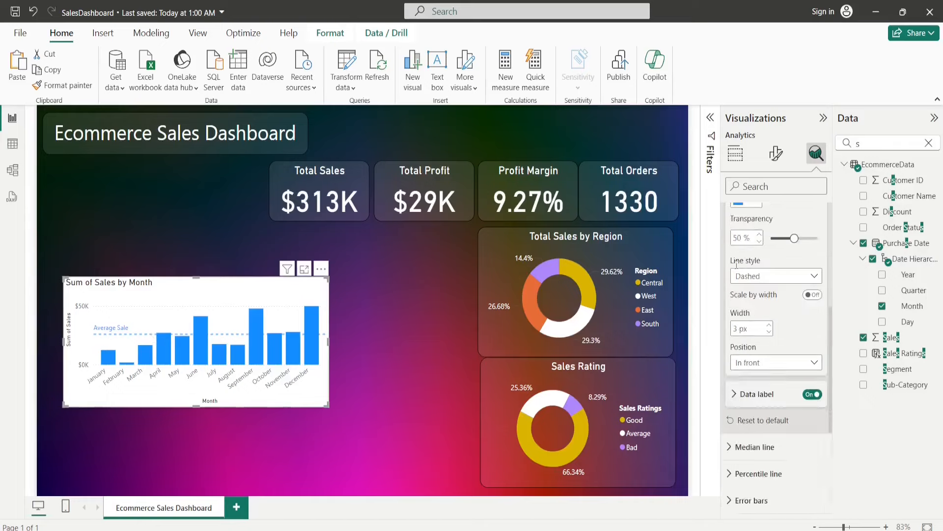
- Move the column chart closer to the donut charts and set its background transparency to 90%
drag(200, 301, 269, 298)
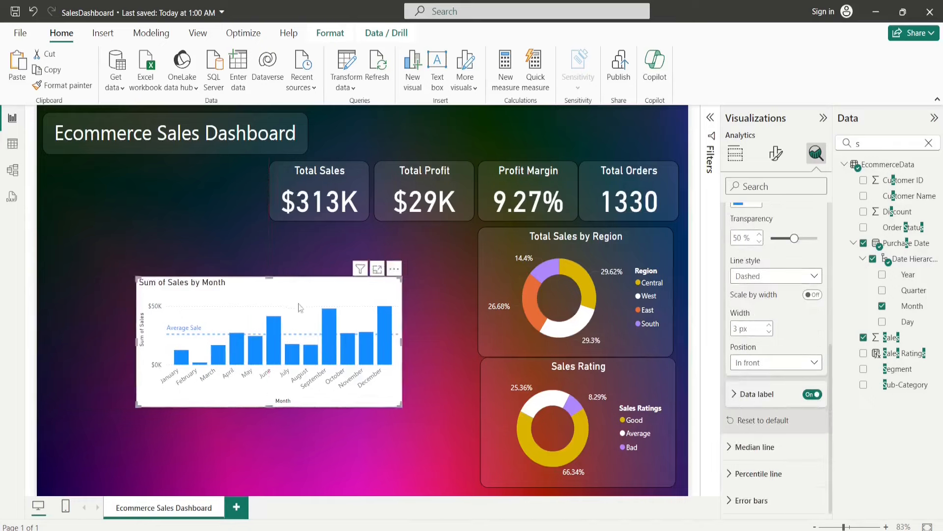
click(776, 153)
click(775, 212)
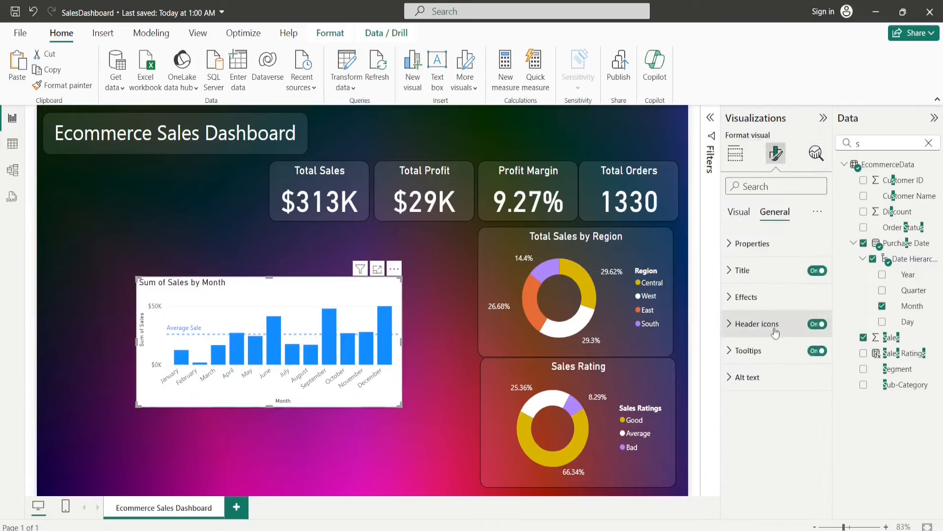
click(747, 297)
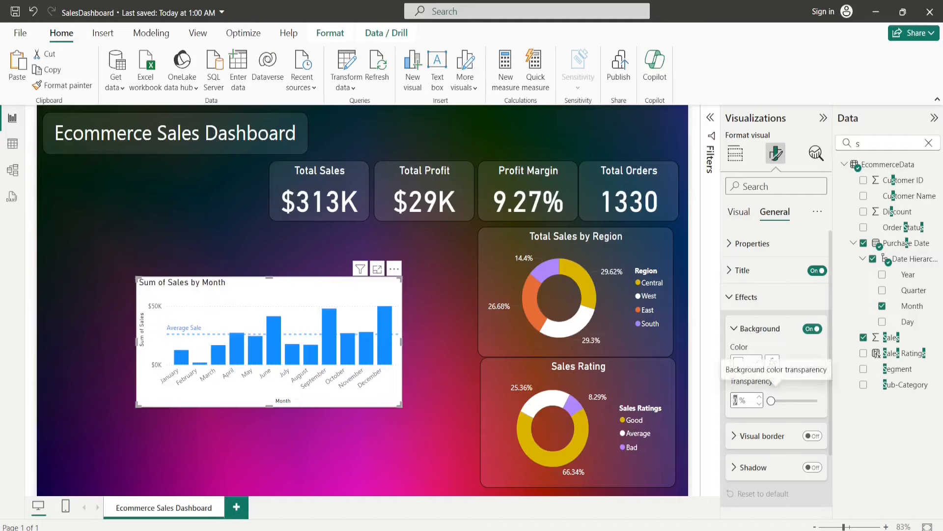
drag(772, 401, 813, 401)
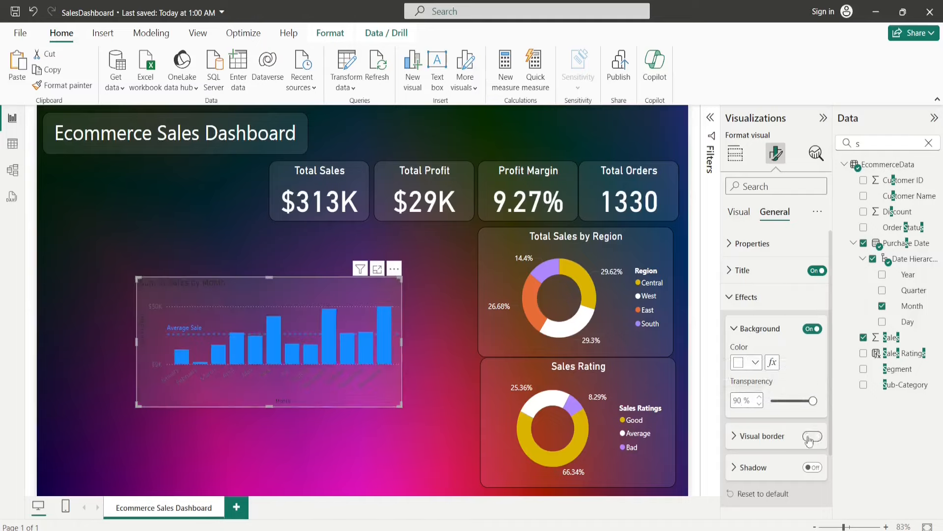
- Turn on the column chart's visual border and set its rounded corners to 15 px
click(811, 437)
click(734, 436)
scroll(775, 441, down, 3)
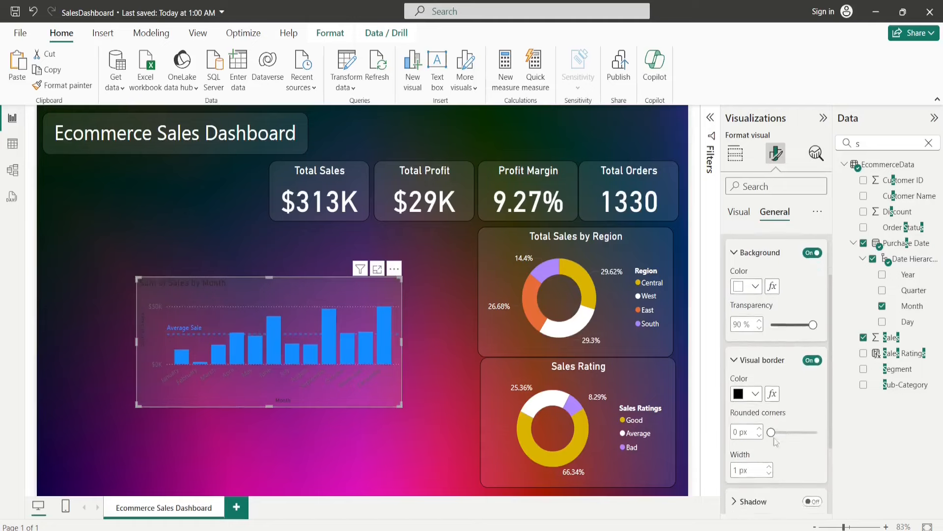
scroll(776, 441, down, 2)
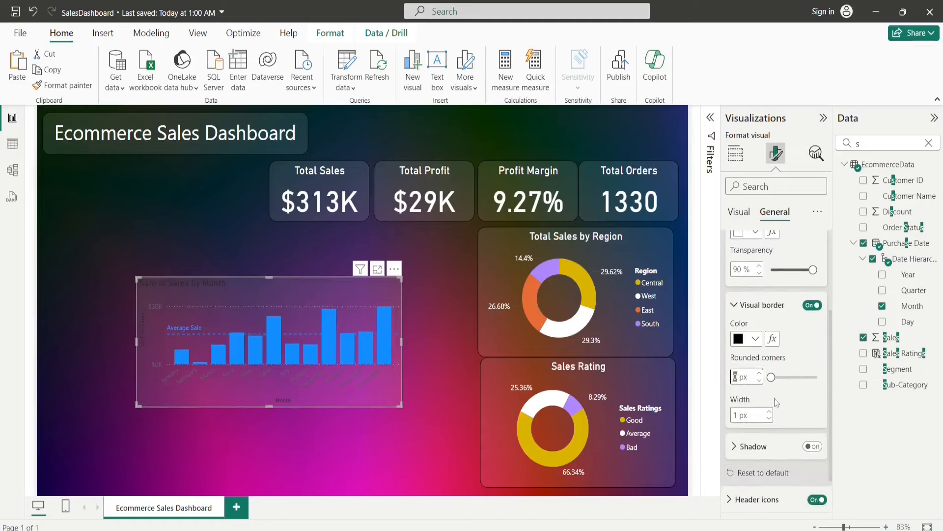
text(15)
key(Return)
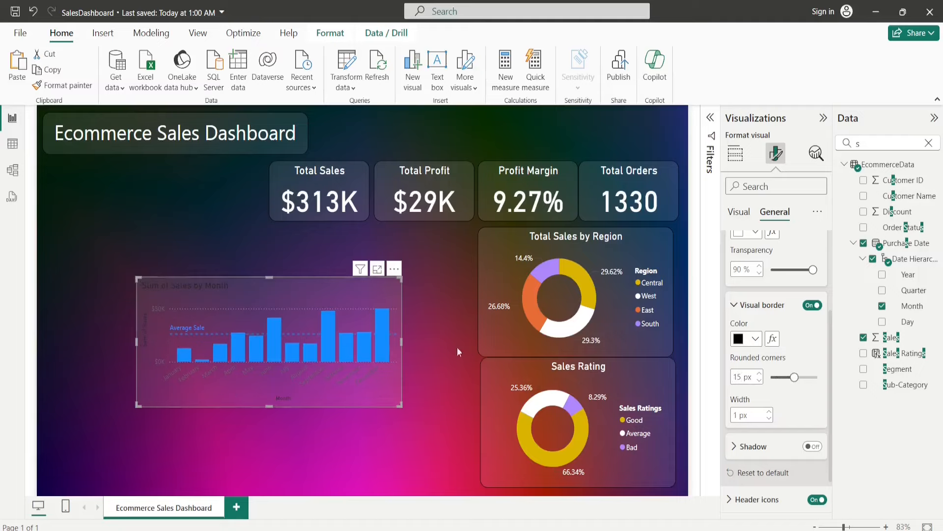
- Set the column chart's X-axis value color to white and turn off the X-axis title
scroll(784, 249, up, 3)
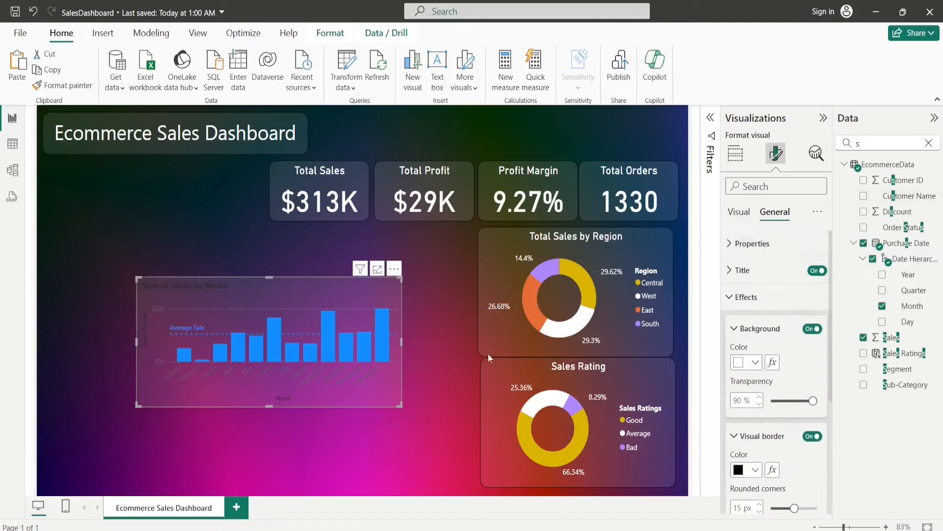
click(739, 212)
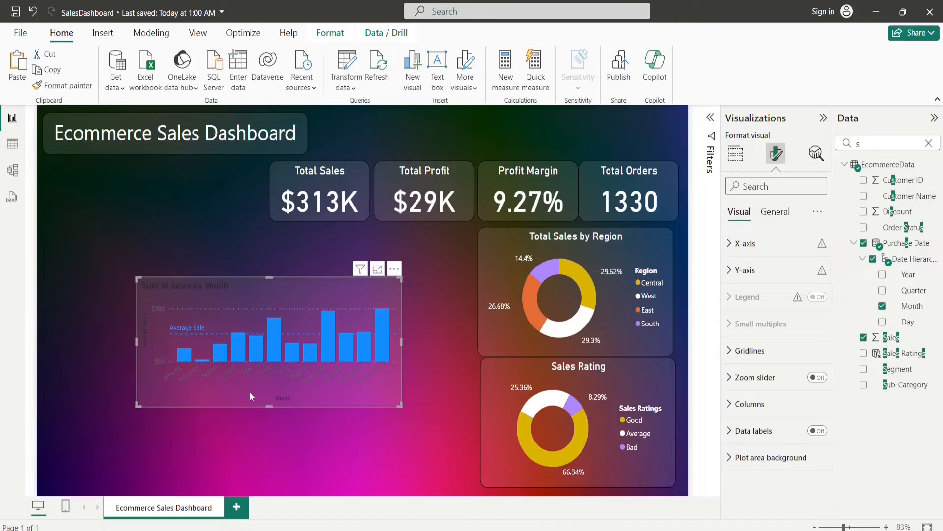
click(732, 244)
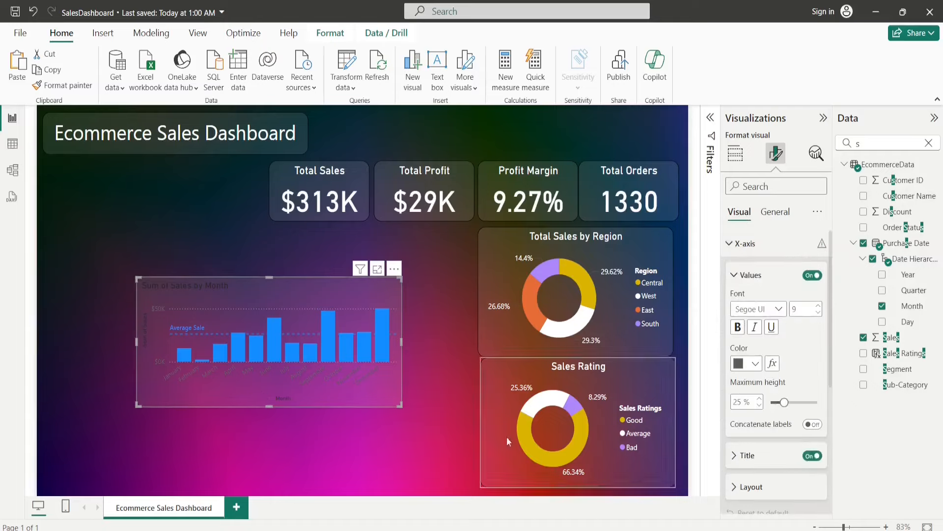
click(756, 364)
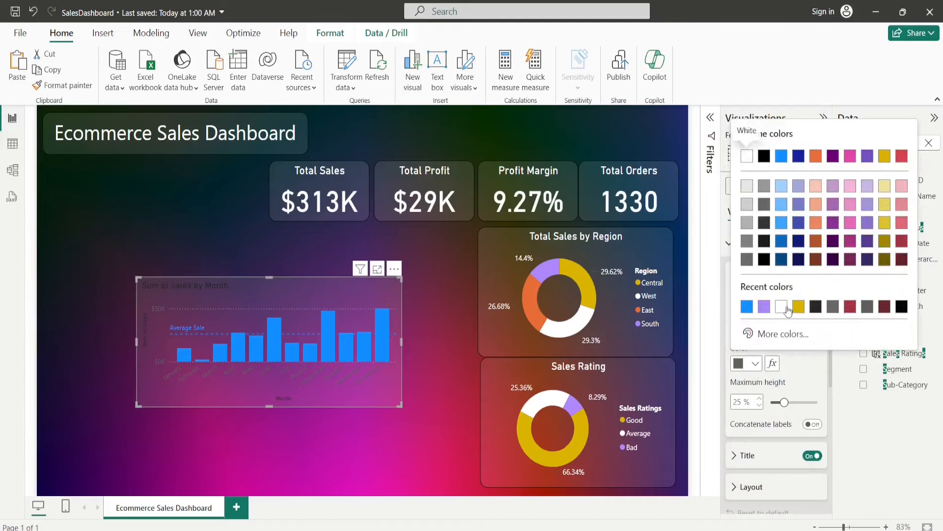
click(782, 309)
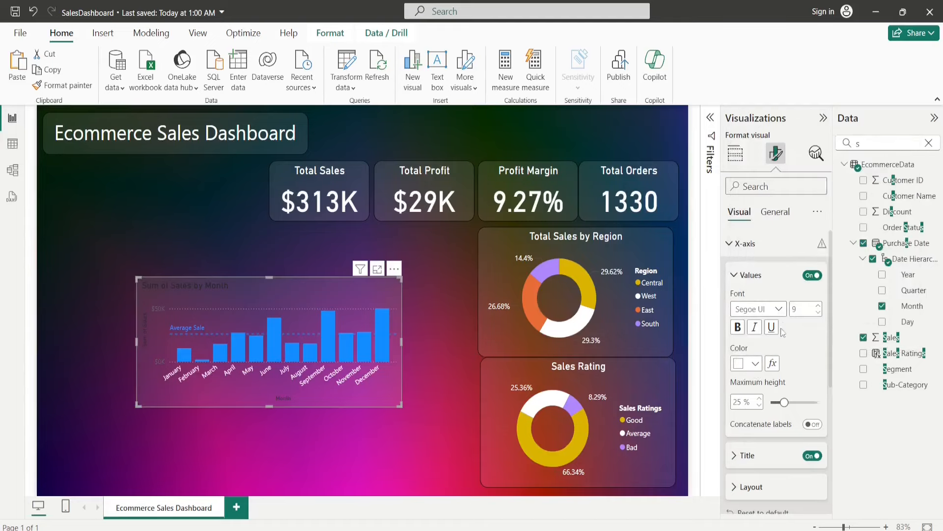
click(735, 275)
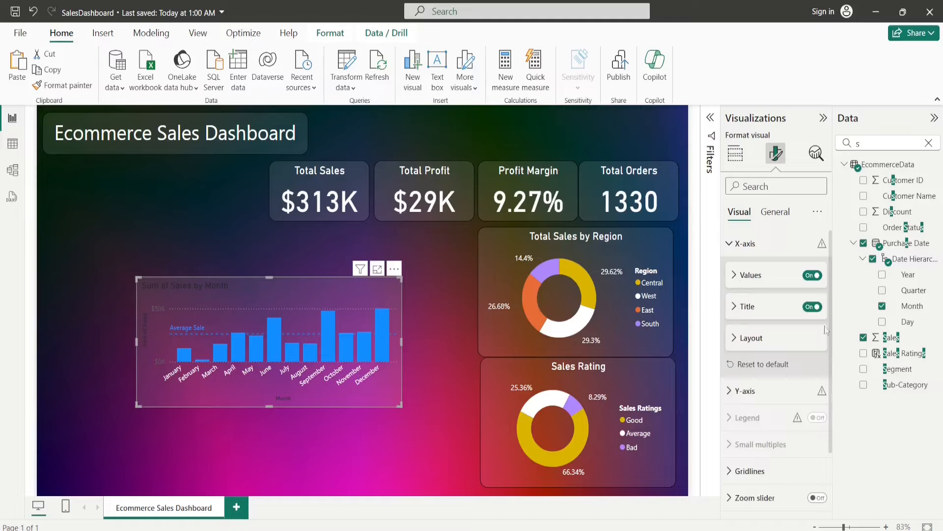
click(813, 307)
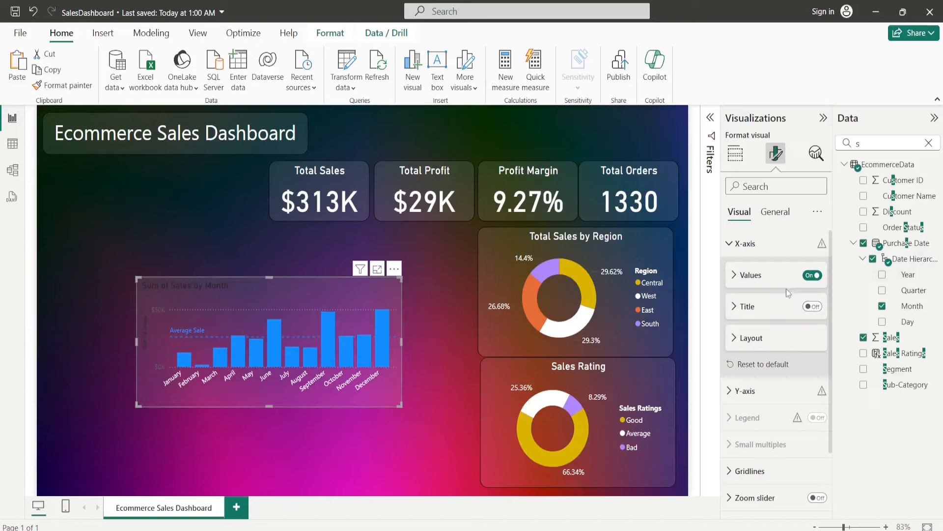
click(732, 244)
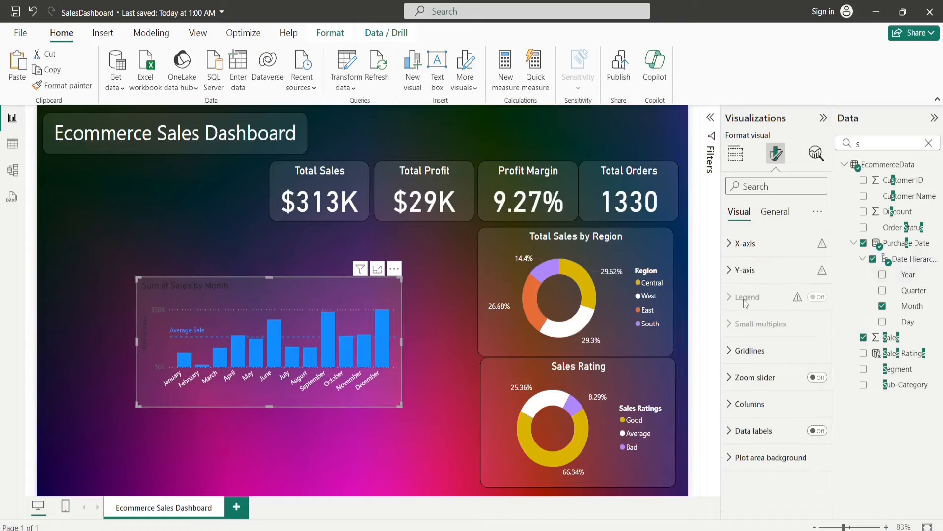
- Turn off the column chart's Y-axis title and set the Y-axis value color to white
click(731, 275)
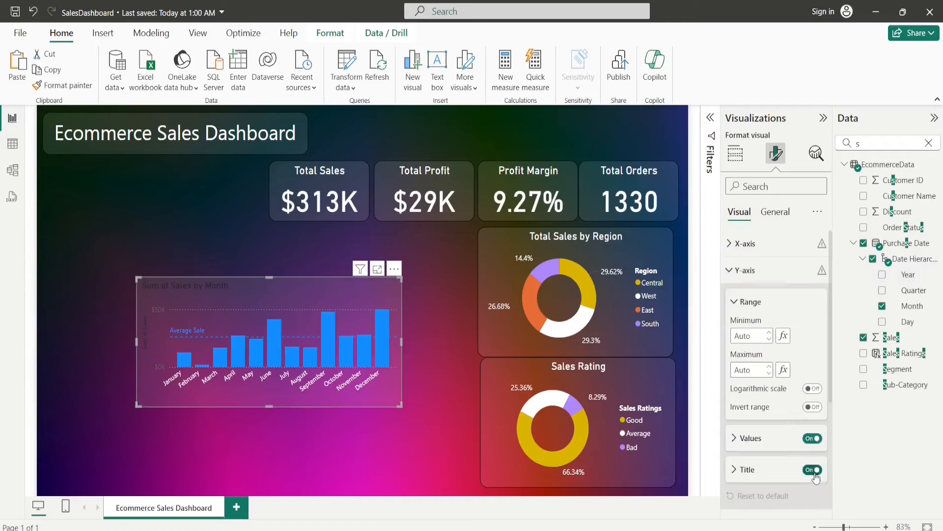
click(791, 441)
scroll(793, 445, down, 3)
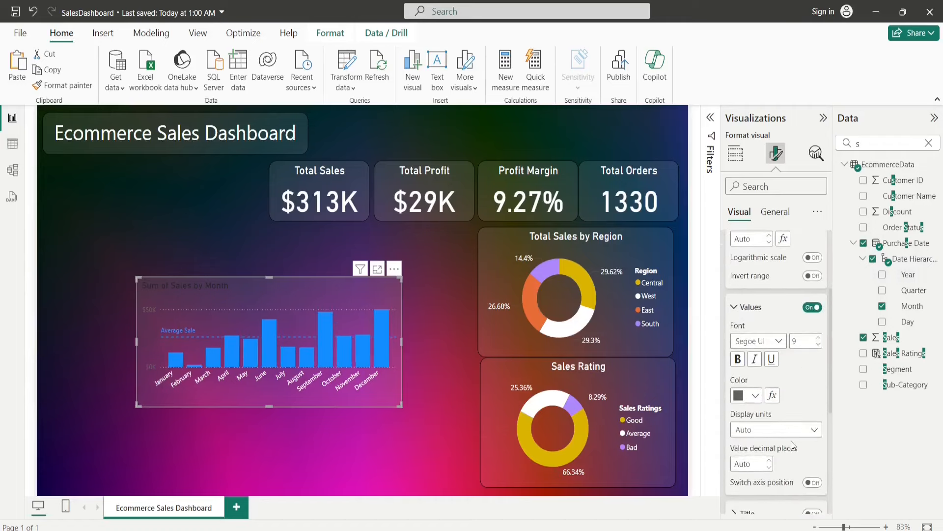
click(745, 396)
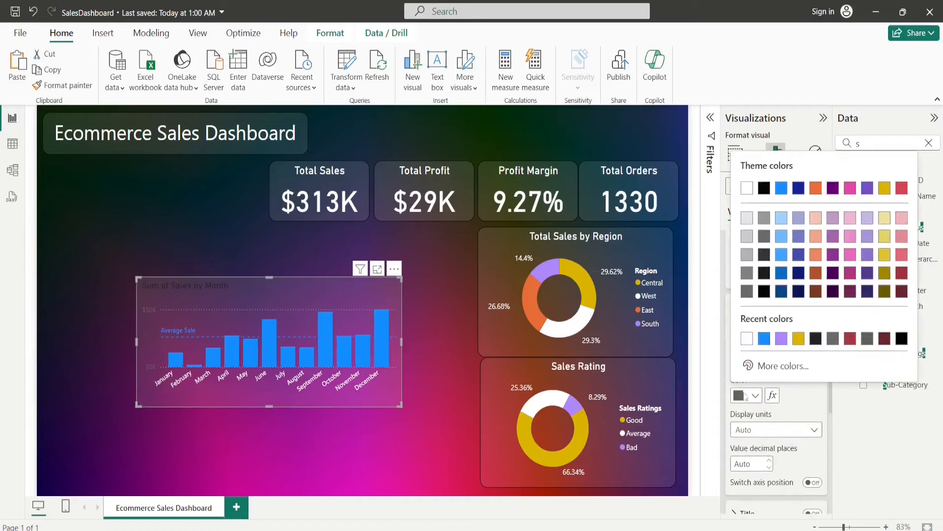
click(746, 338)
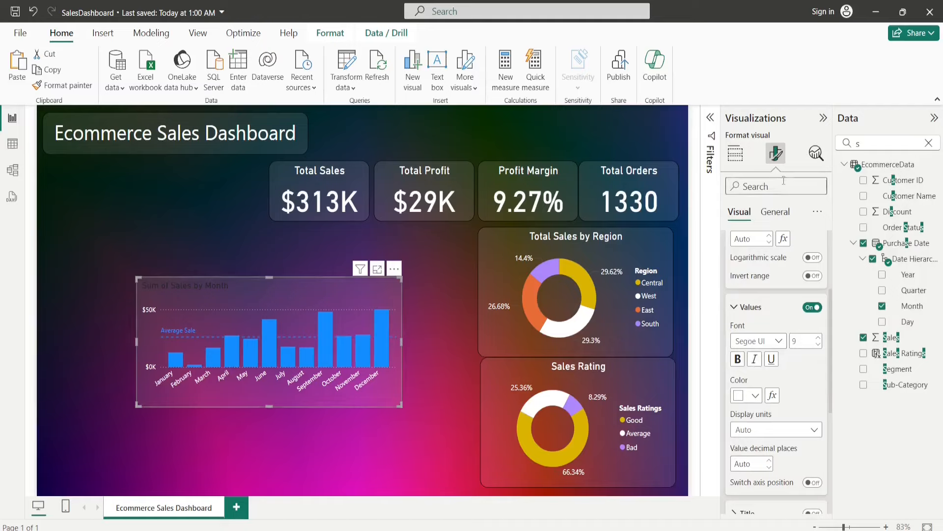
- Change the column chart's title text to "Total Sales by Month"
click(777, 211)
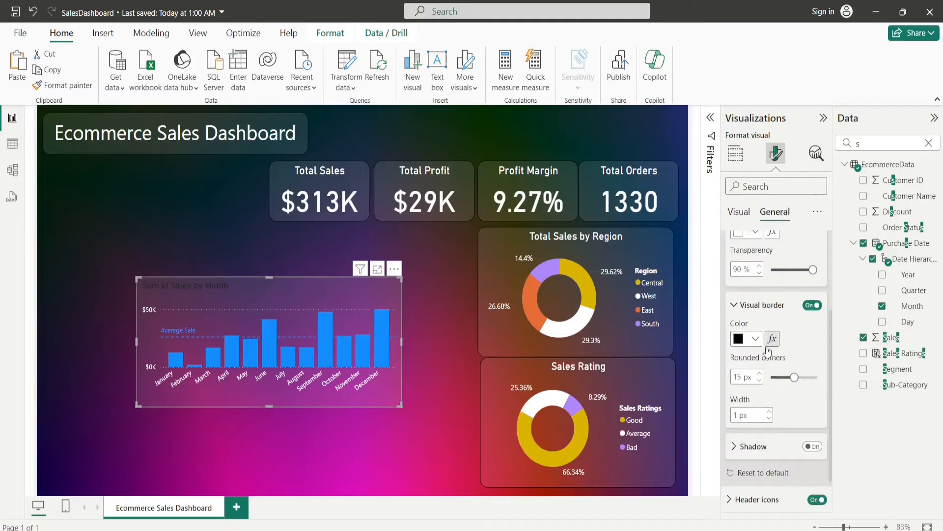
scroll(785, 294, up, 3)
click(752, 270)
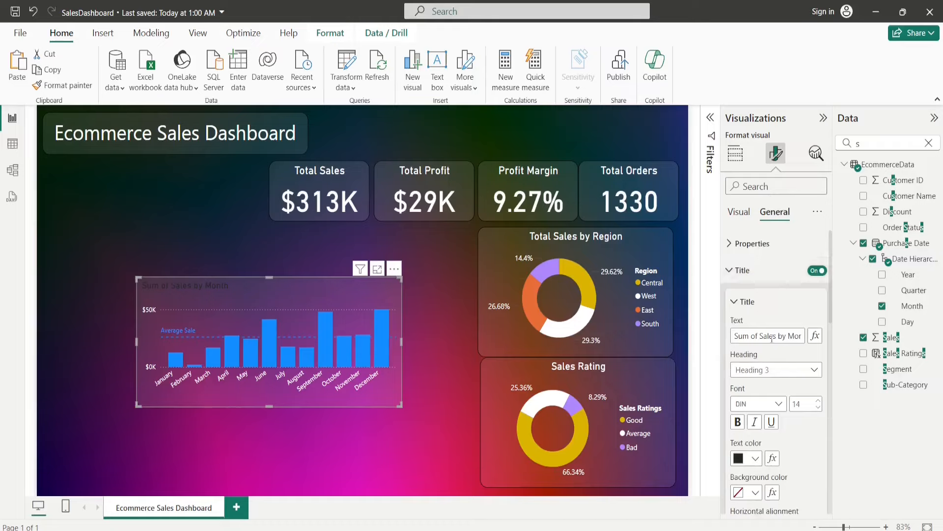
drag(764, 336, 725, 341)
key(BackSpace)
text(Total)
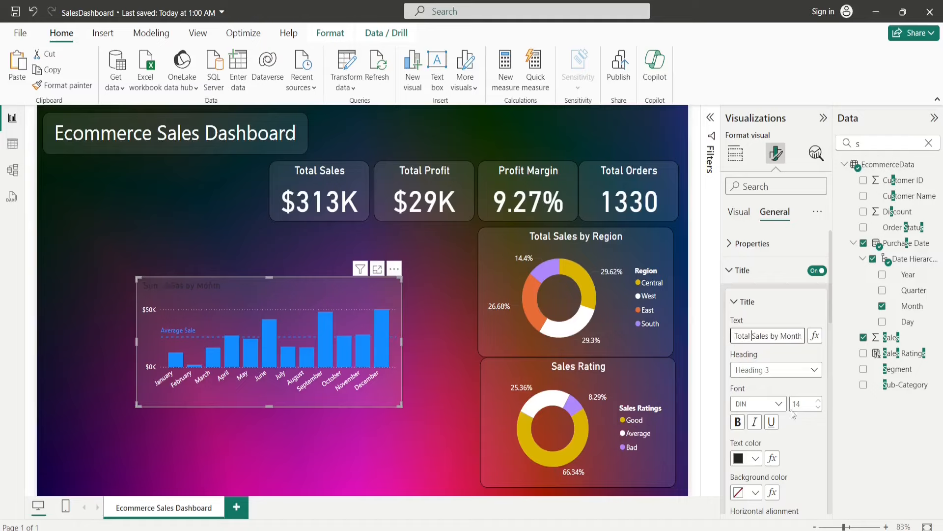
- Format the column chart's title with white text, centered alignment and font size 16
click(755, 458)
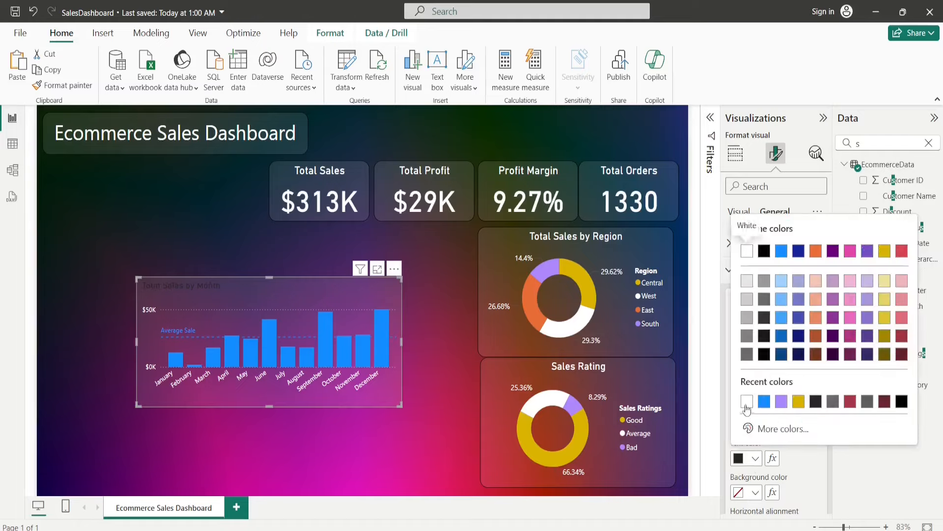
scroll(793, 438, down, 4)
scroll(793, 438, up, 2)
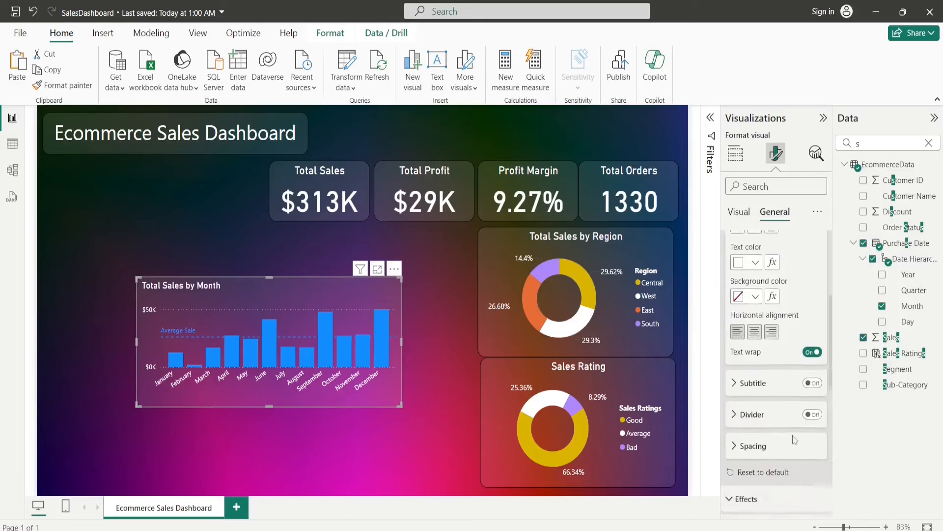
click(755, 396)
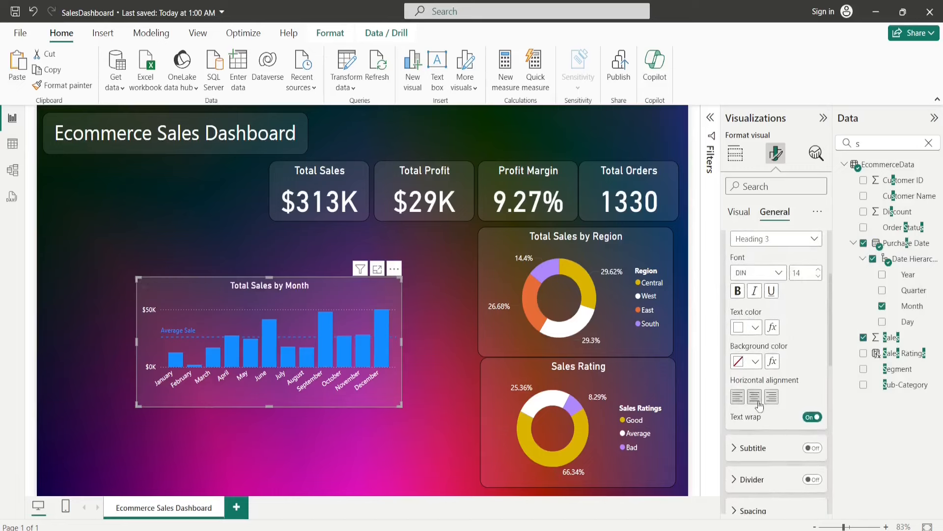
click(818, 270)
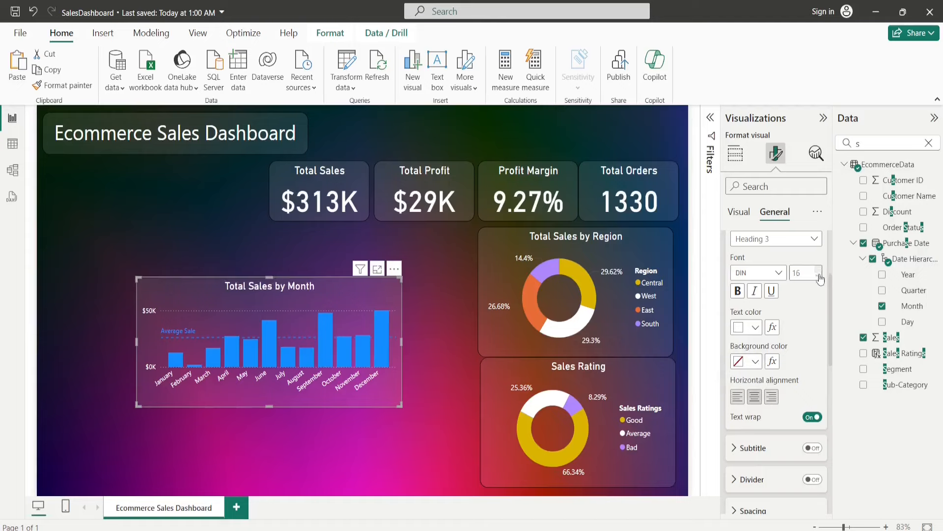
click(321, 460)
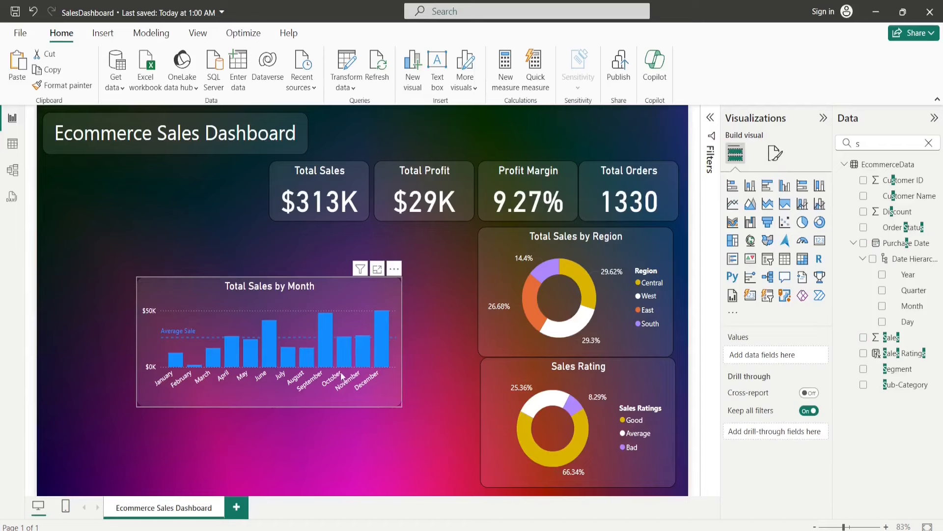
- Recolor the columns of the Total Sales by Month chart in the same golden yellow as the donut charts
drag(368, 394, 328, 383)
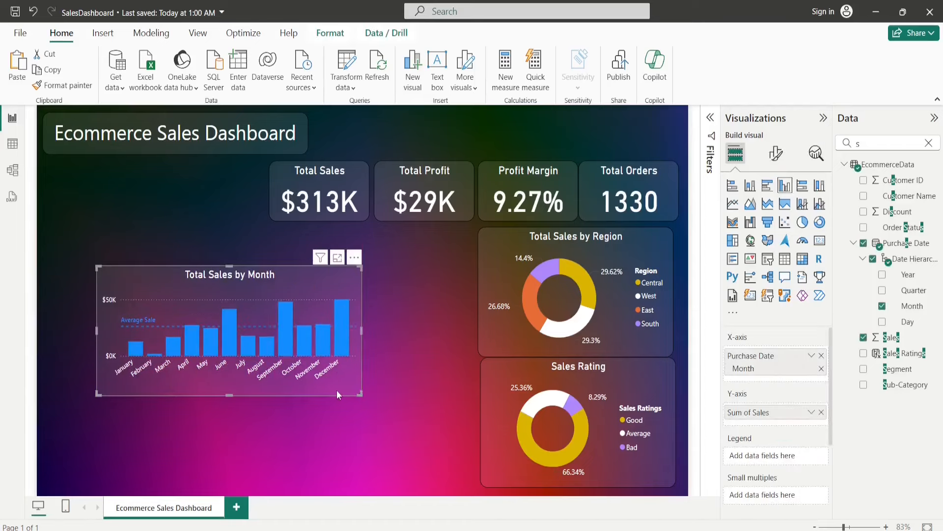
click(777, 153)
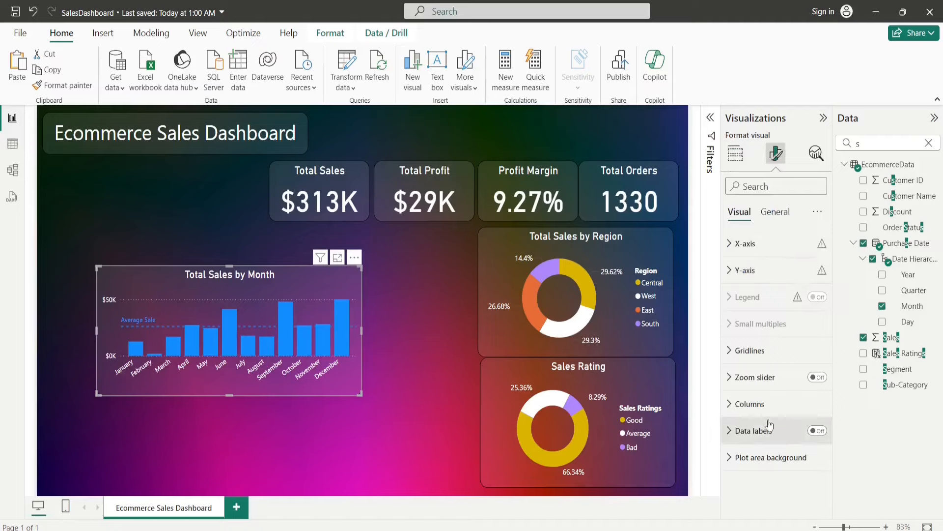
click(745, 404)
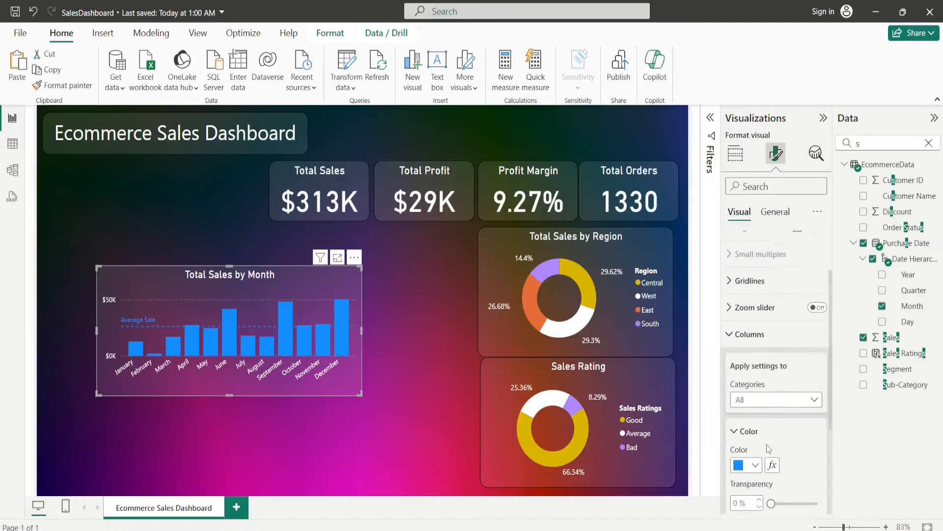
scroll(756, 387, down, 3)
click(747, 338)
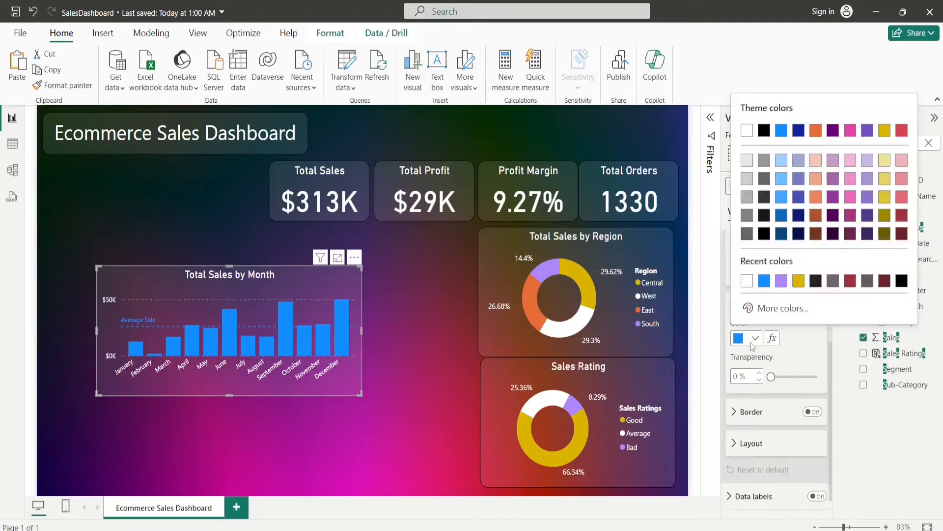
click(784, 281)
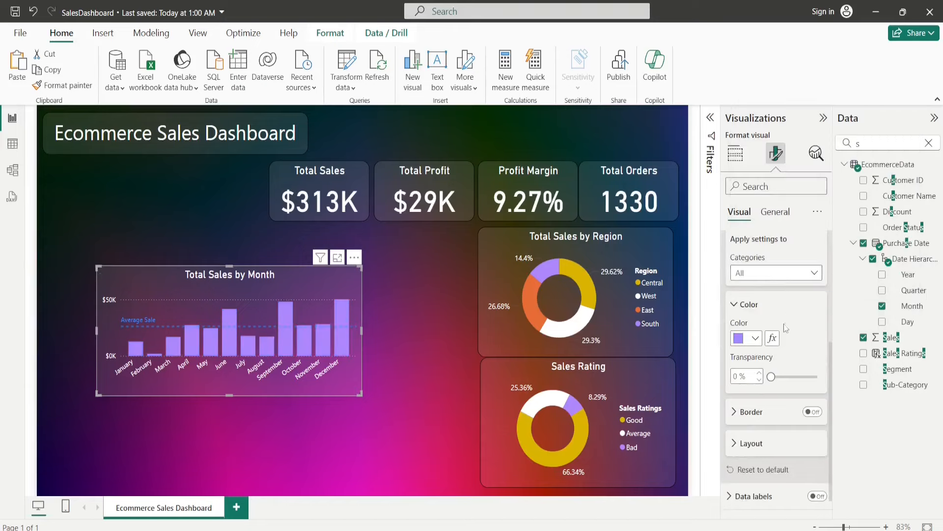
click(754, 340)
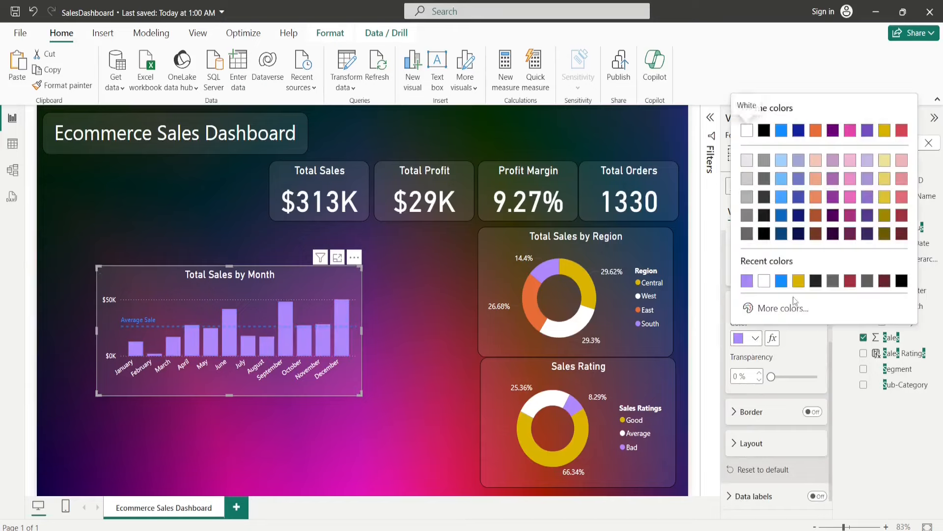
click(799, 284)
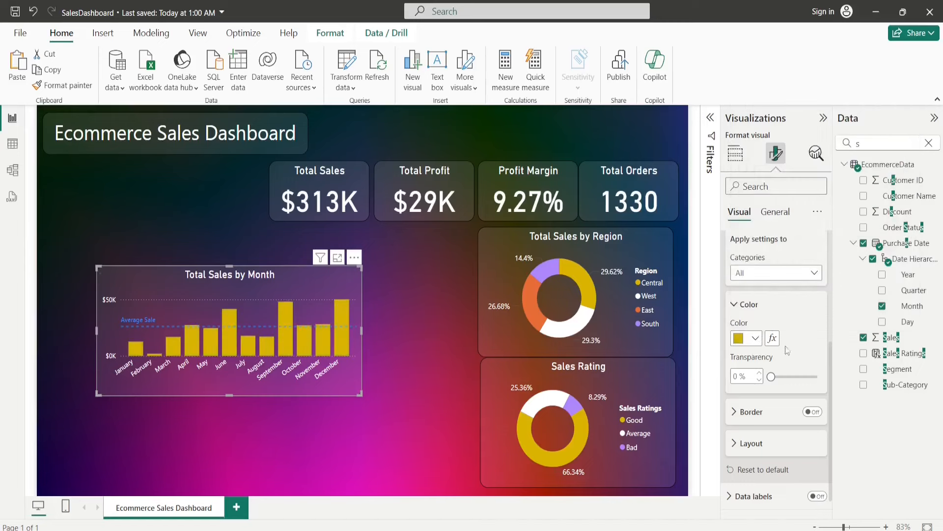
- Make the column chart narrower and taller, and place it directly below the dashboard title, beside the Total Sales card
drag(314, 381, 261, 337)
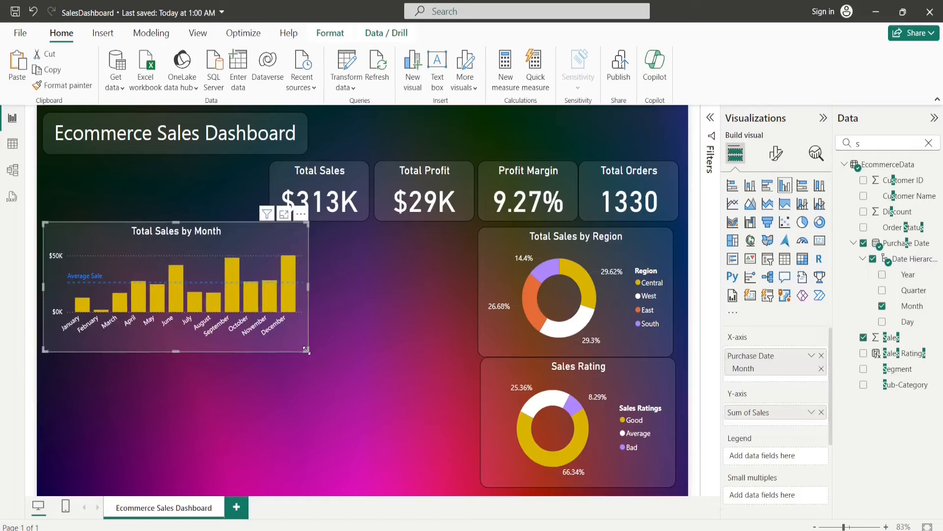
drag(307, 352, 269, 376)
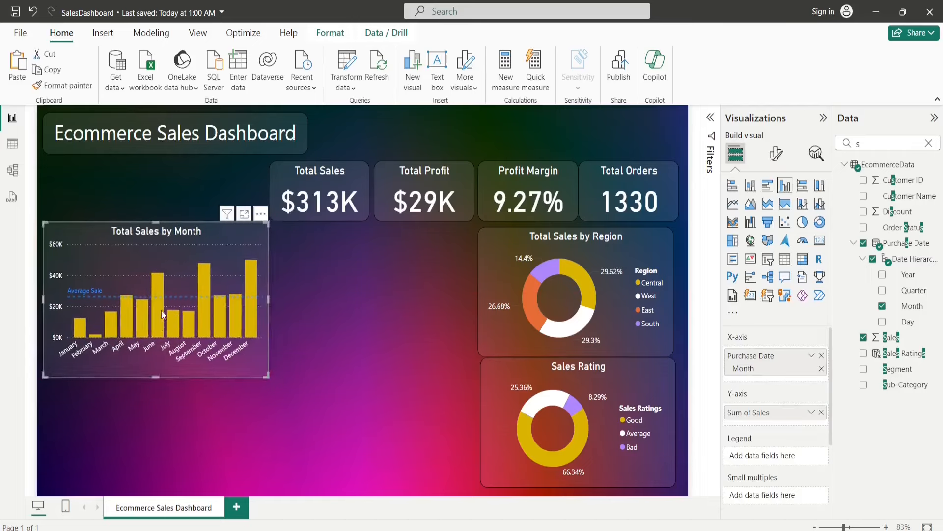
drag(164, 321, 168, 261)
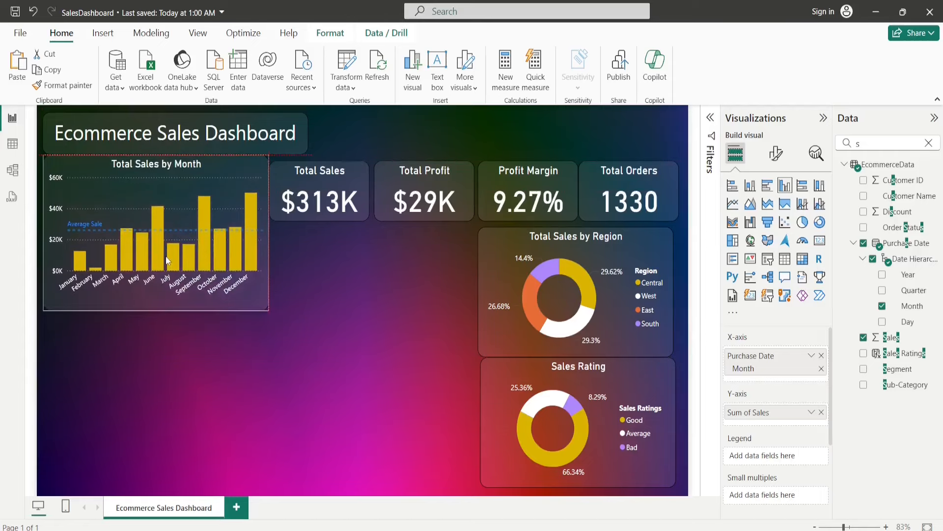
click(349, 344)
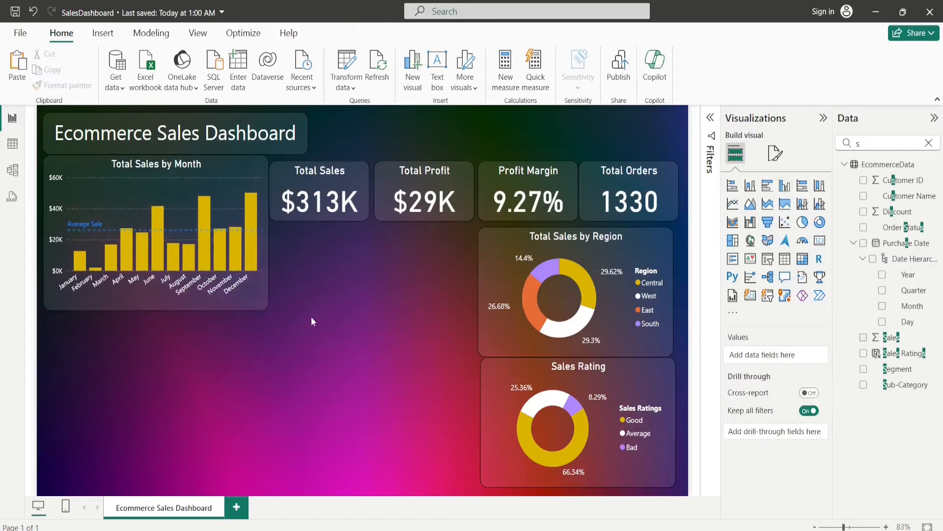
click(58, 243)
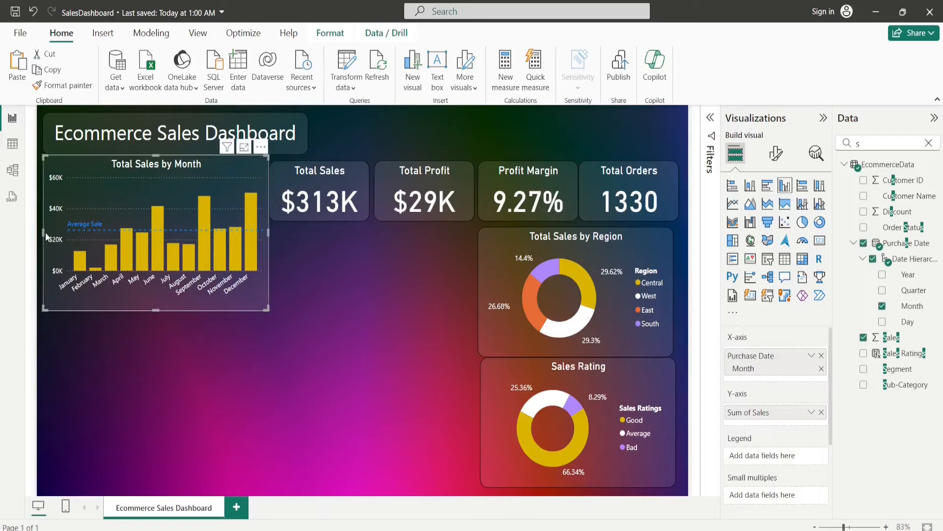
drag(43, 232, 43, 235)
click(397, 396)
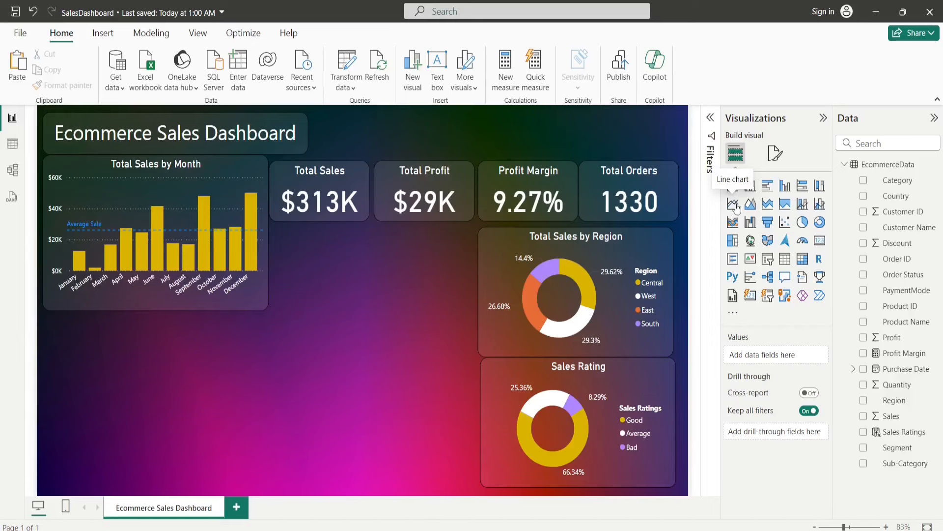
- Insert a line chart below the column chart and extend its height to near the bottom of the report page
click(736, 207)
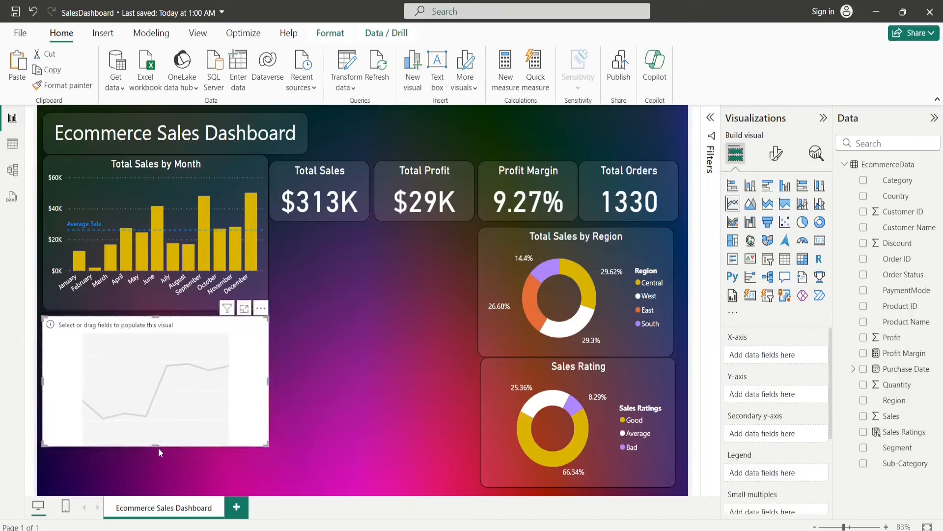
drag(156, 446, 145, 488)
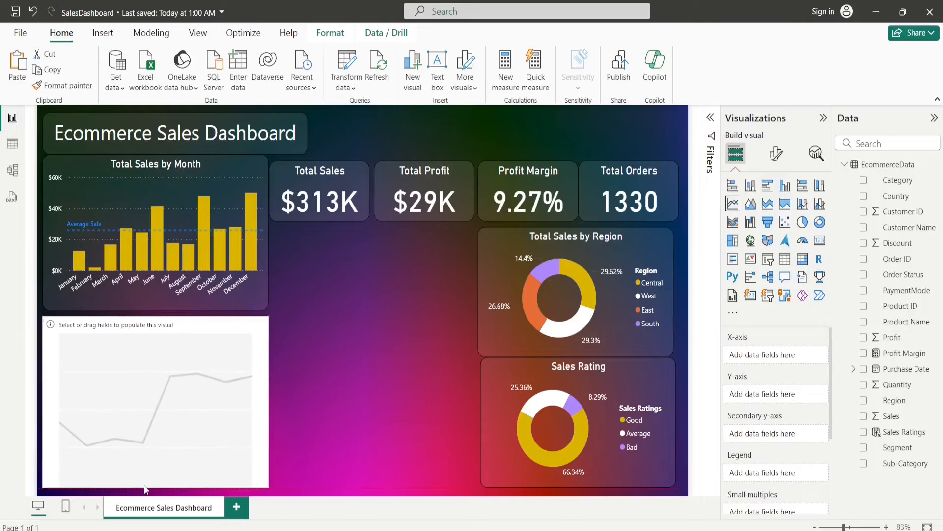
click(346, 439)
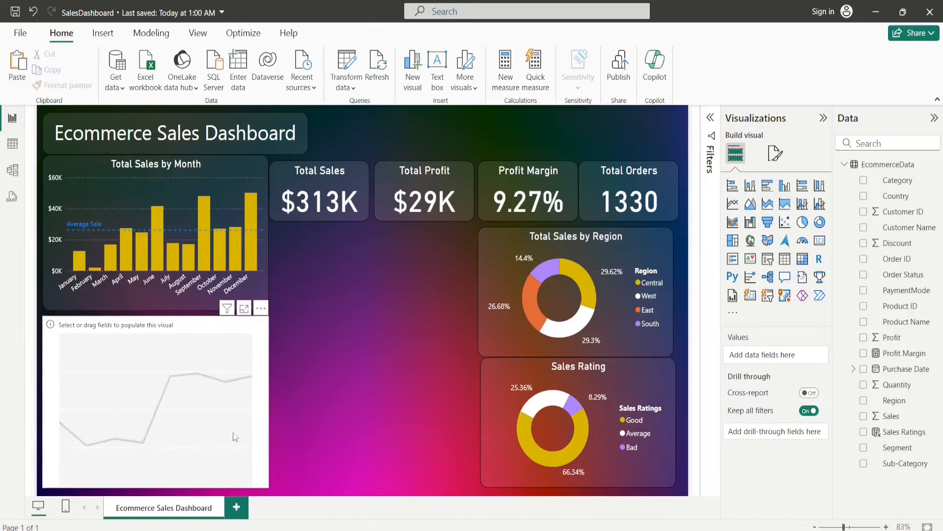
- Find the Month field of Purchase Date and assign it to the line chart's X-axis
click(234, 433)
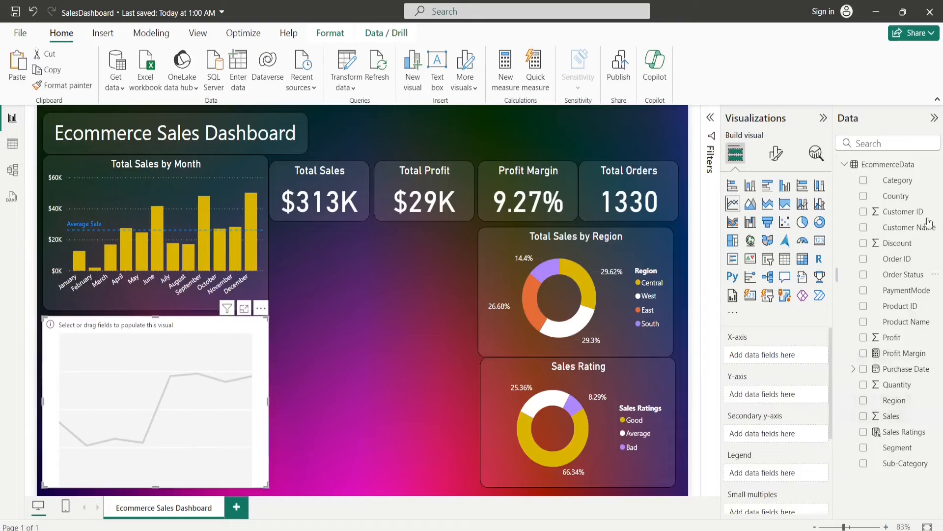
click(893, 141)
text(month)
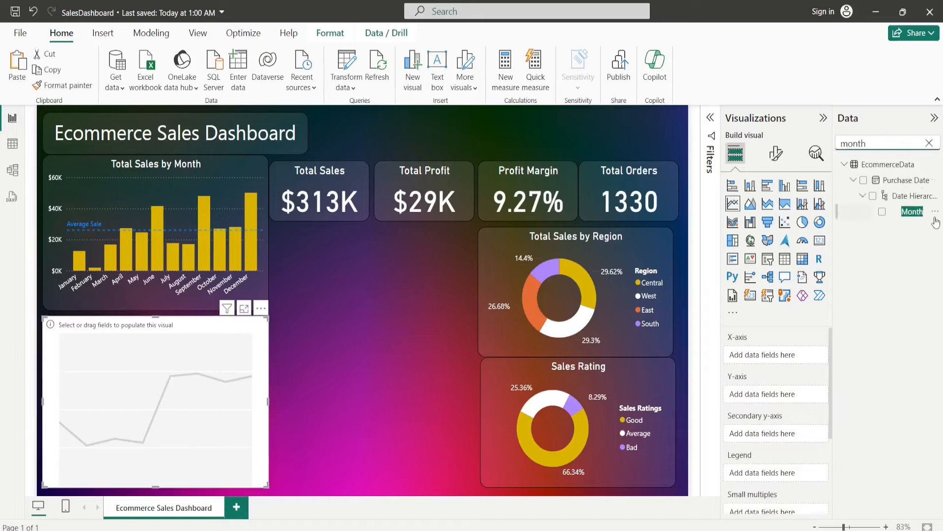
drag(913, 211, 787, 361)
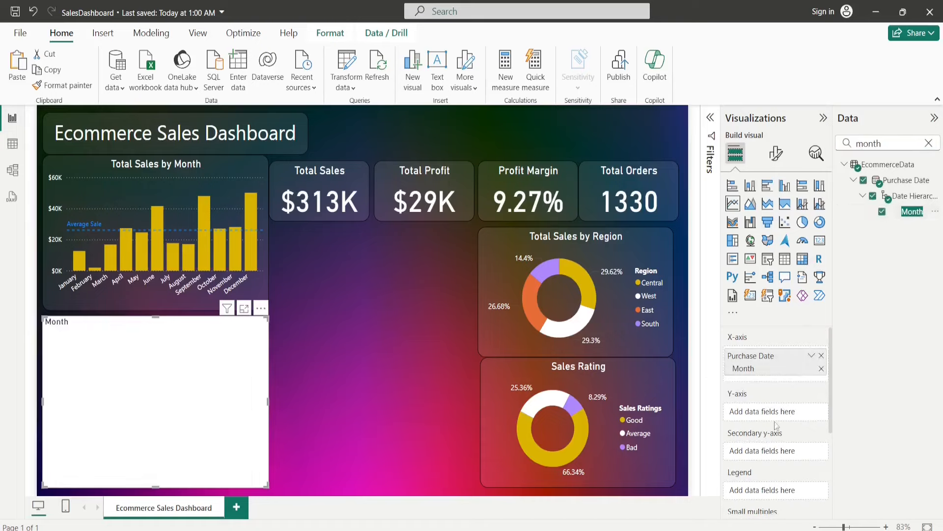
- Assign Sales to the line chart's Y-axis and Profit to its secondary Y-axis
double_click(891, 140)
key(BackSpace)
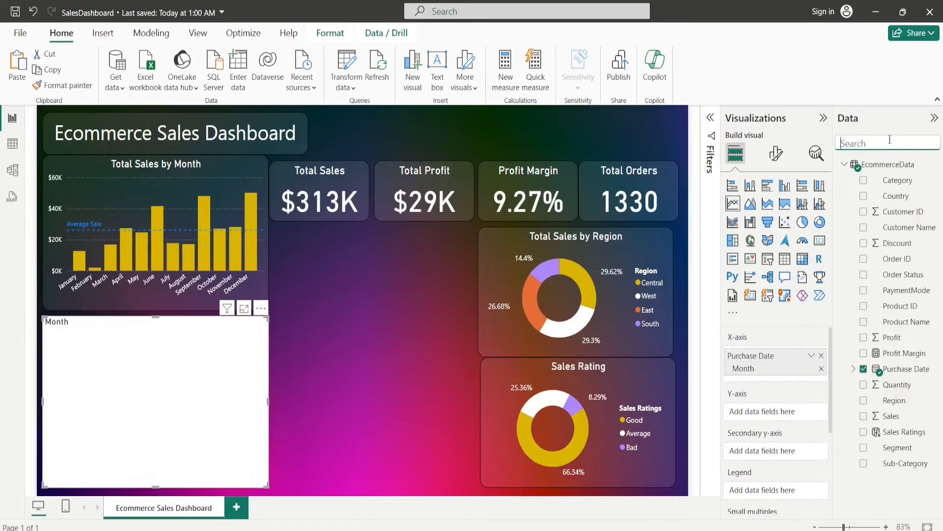
text(sale)
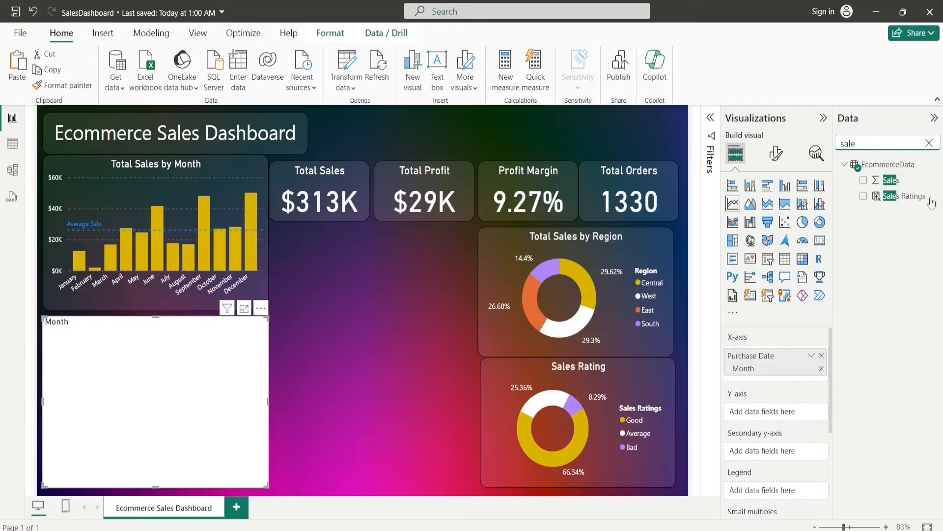
drag(890, 180, 783, 402)
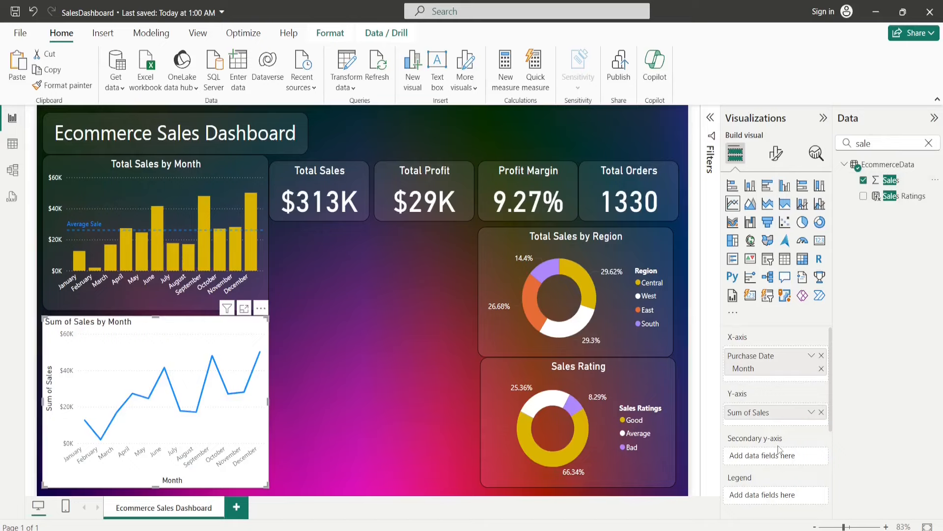
click(929, 143)
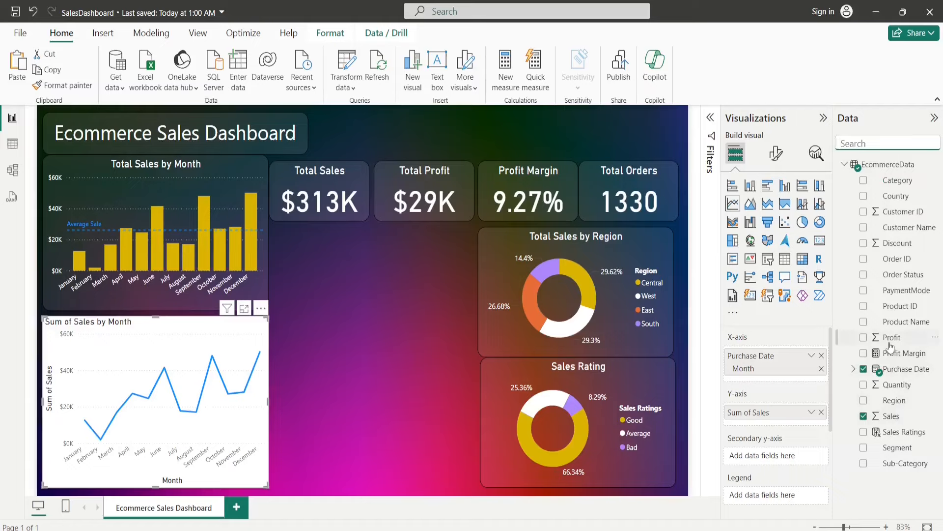
drag(890, 347, 756, 455)
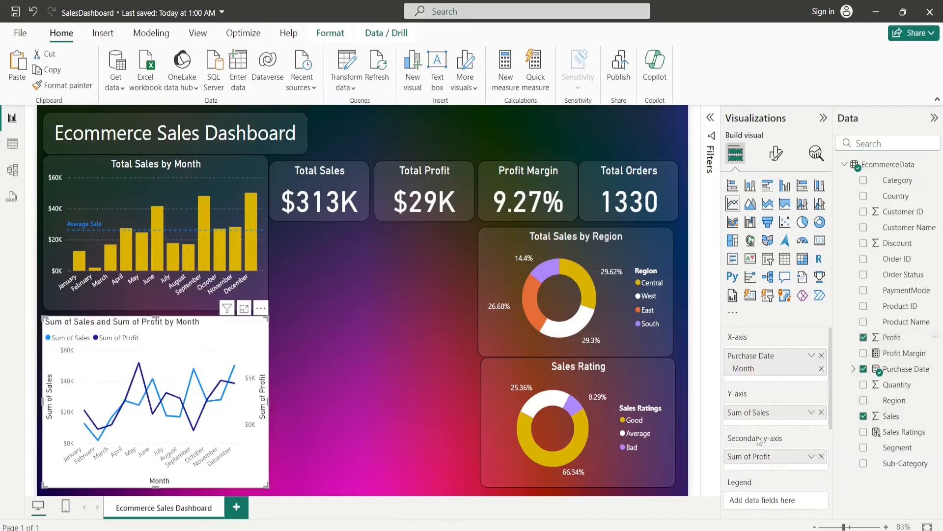
- Retitle the line chart "Total Sales and Profit by Month"
click(815, 152)
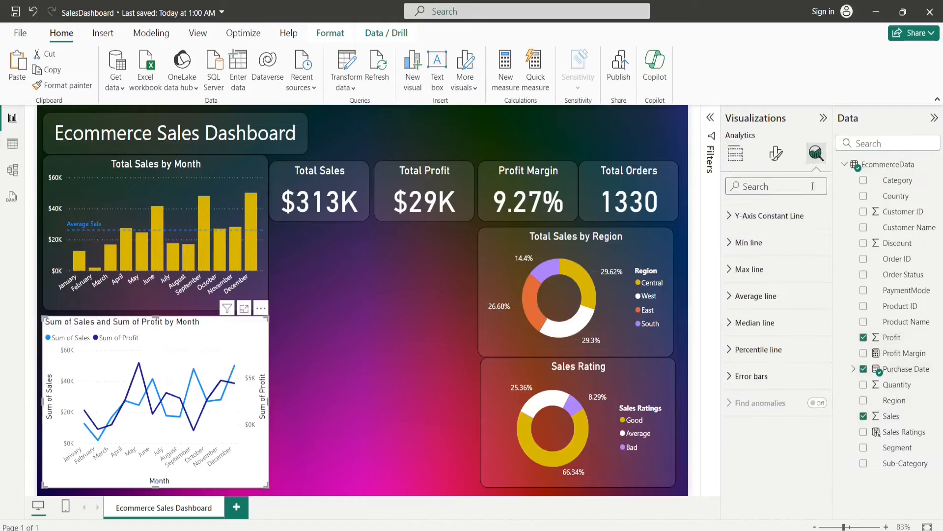
click(736, 153)
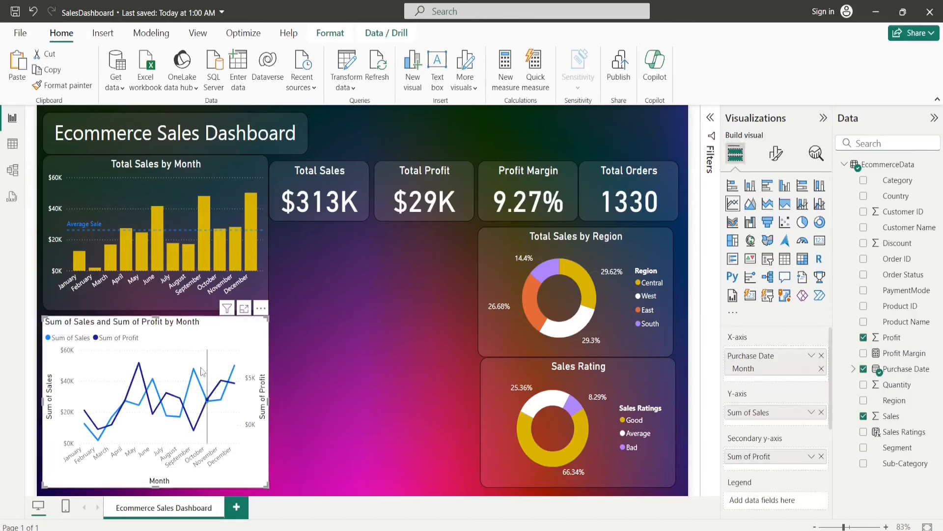
click(776, 153)
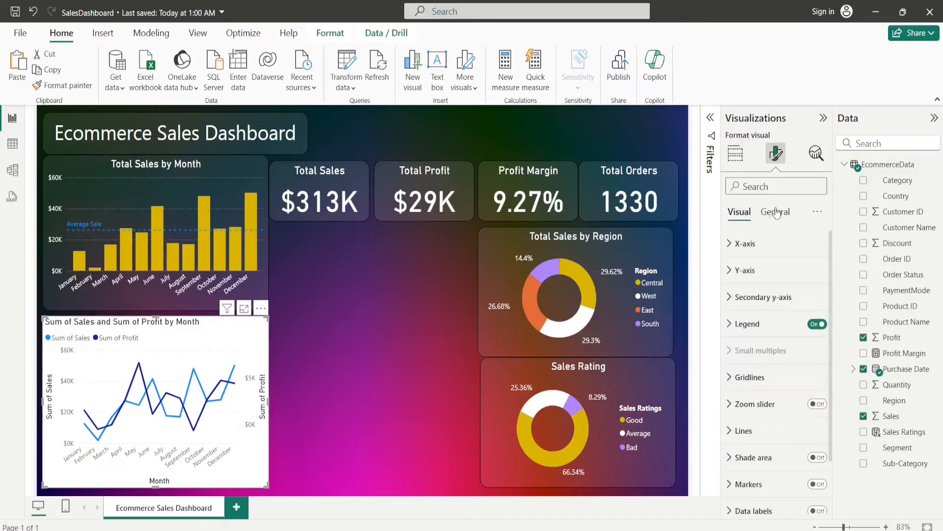
click(776, 212)
click(741, 271)
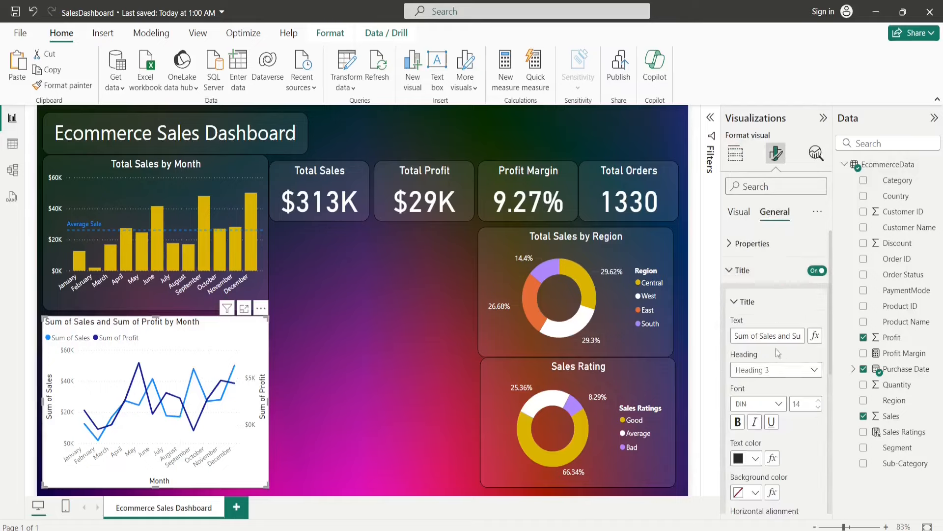
drag(761, 336, 716, 332)
text(Total)
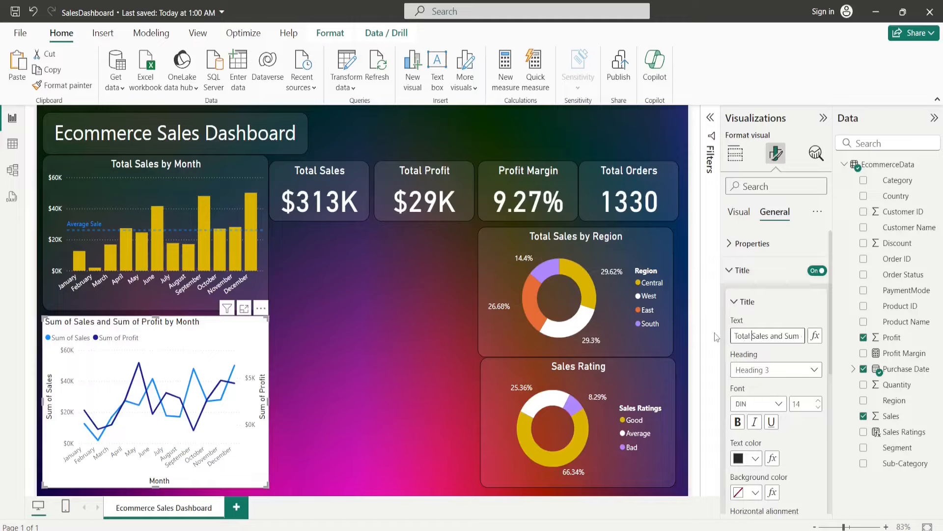
key(Right)
key(Right)
key(Right)
key(Right)
key(Right)
key(Right)
key(Right)
key(Right)
key(Right)
key(Right)
key(Right)
key(Right)
key(Right)
key(Right)
key(Right)
key(Right)
key(Right)
key(Right)
key(Right)
key(Right)
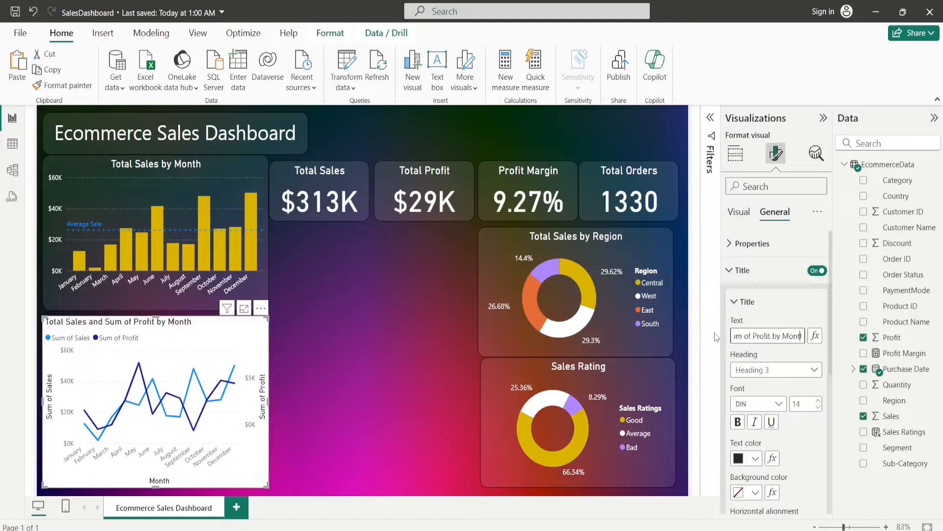
key(Left)
key(Left)
key(Left)
key(Left)
key(Left)
key(Left)
key(Left)
key(Left)
key(Left)
key(Left)
key(Left)
key(BackSpace)
key(BackSpace)
key(BackSpace)
key(BackSpace)
key(BackSpace)
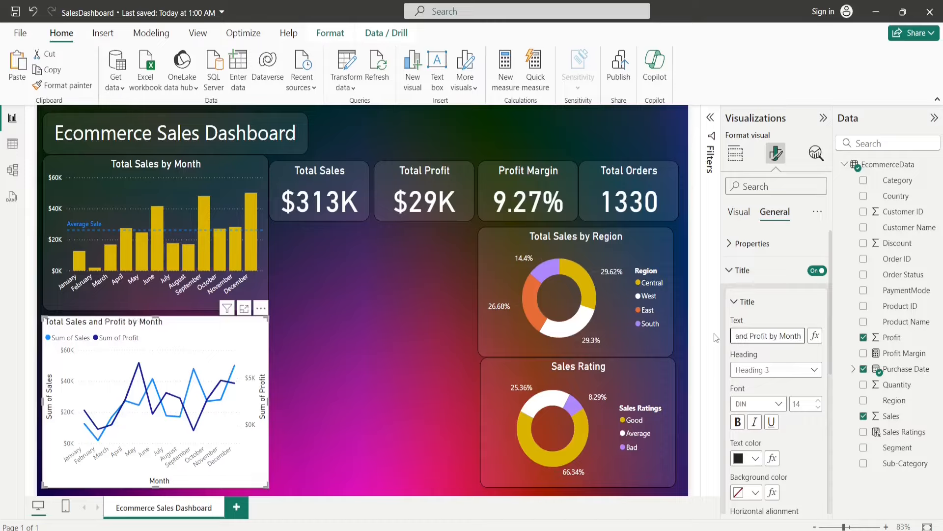
- Make the line chart's title white and center it horizontally
scroll(751, 373, down, 2)
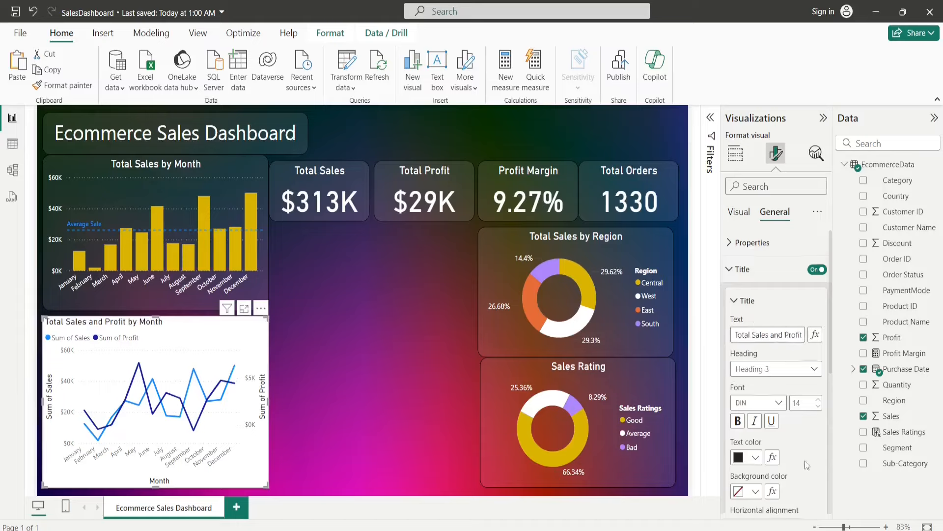
click(750, 396)
click(781, 335)
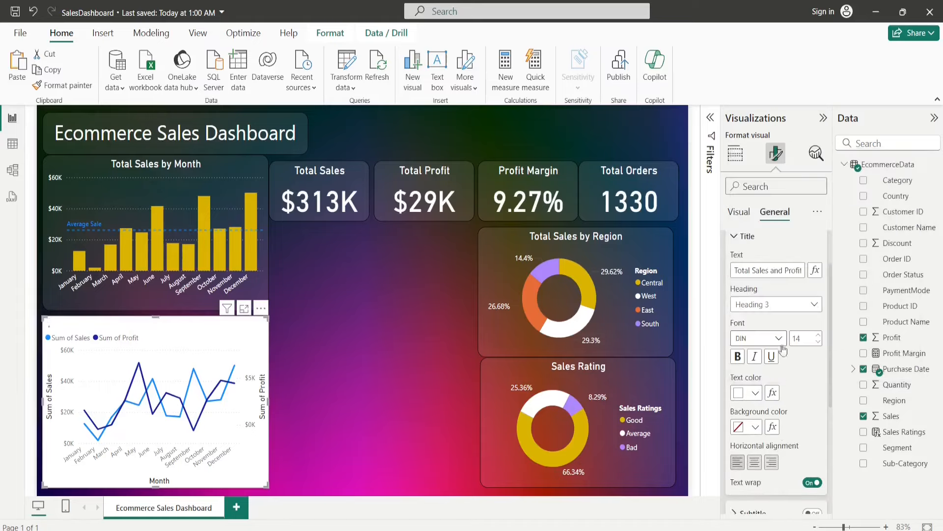
click(735, 240)
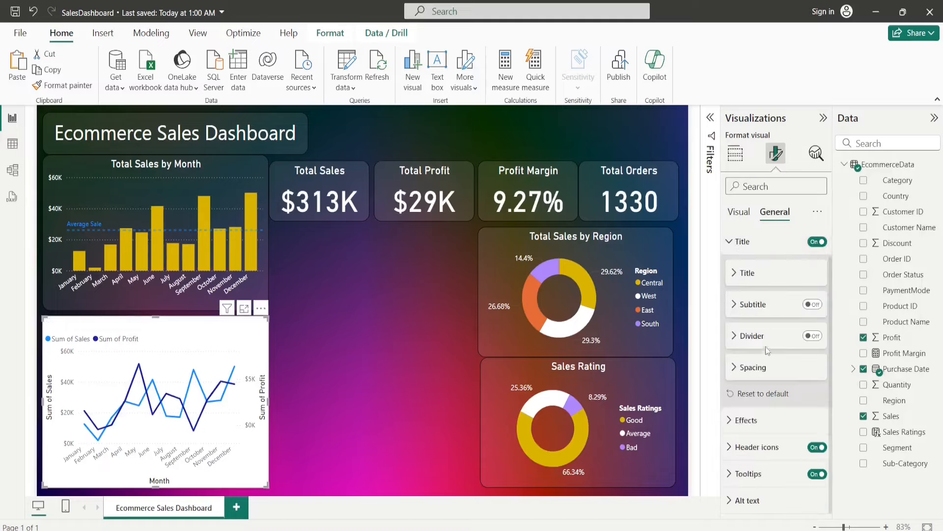
- Set the line chart's background transparency to 90%
scroll(767, 350, up, 1)
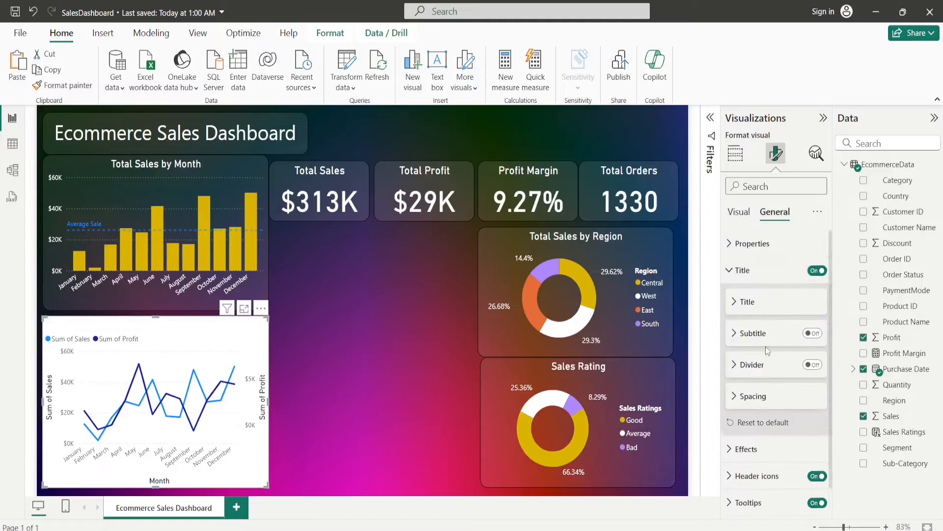
scroll(762, 413, down, 1)
click(756, 420)
scroll(769, 464, down, 2)
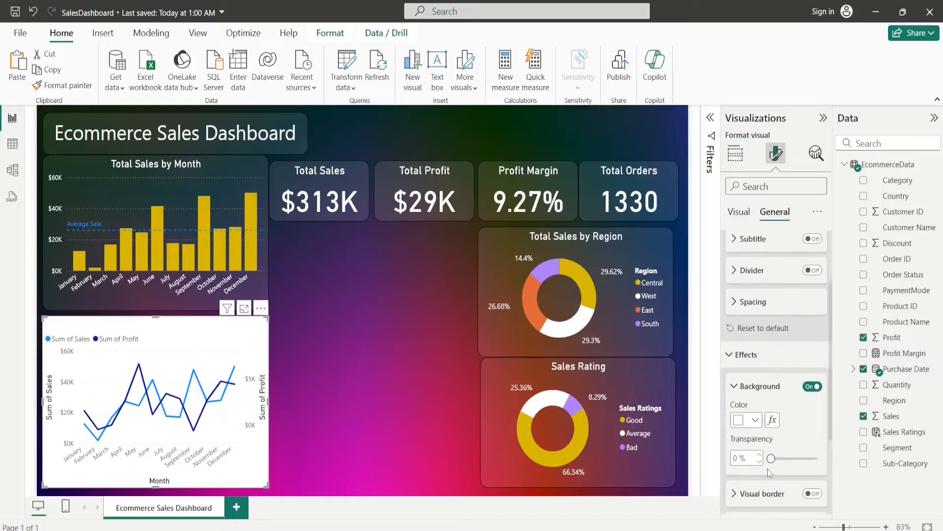
drag(771, 457, 813, 458)
- Enable a visual border on the line chart and round its corners to 15 px
click(816, 493)
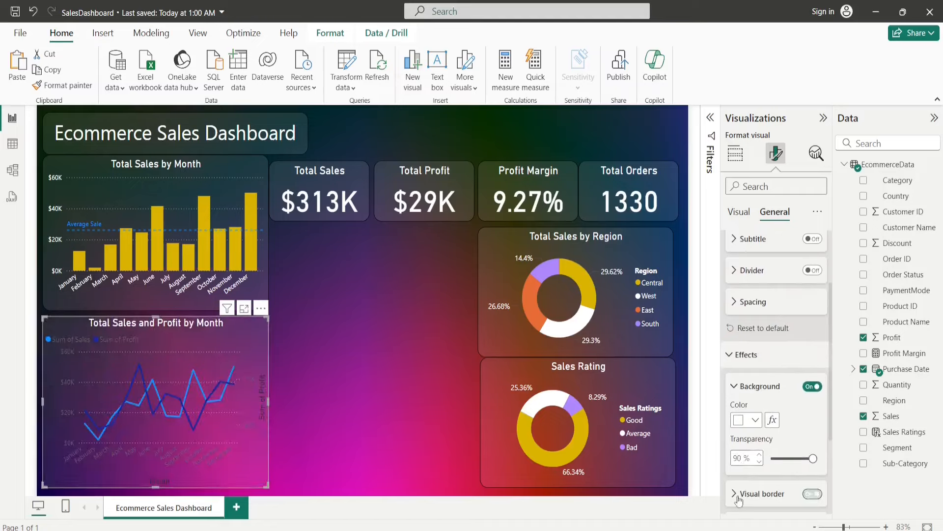
click(738, 493)
scroll(757, 487, down, 4)
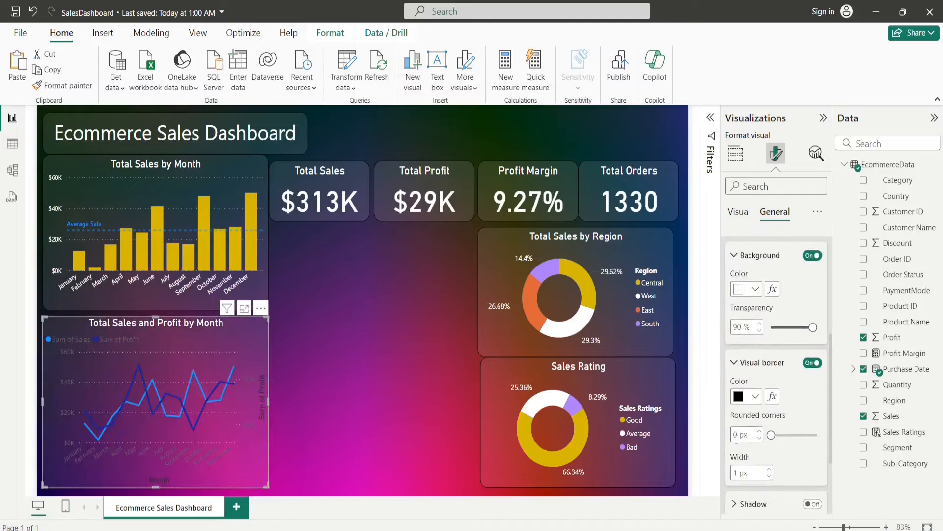
text(15)
key(Return)
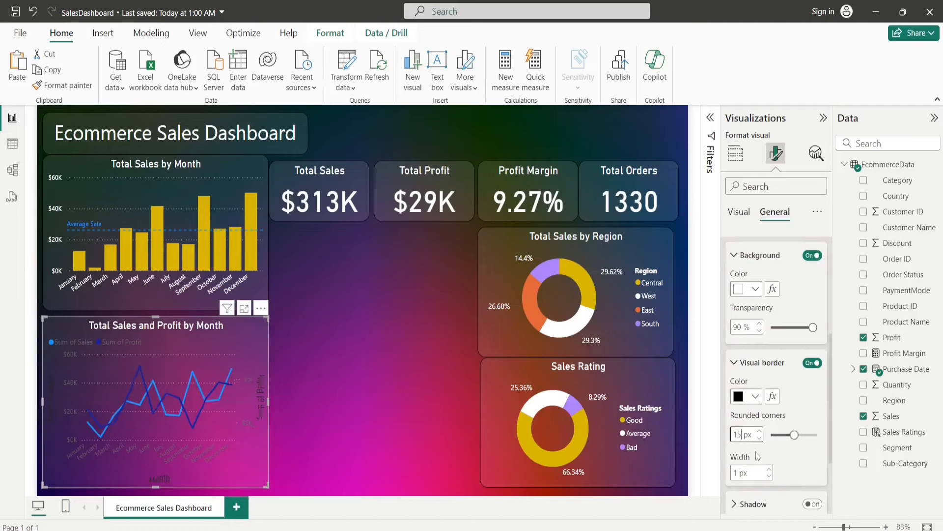
click(734, 255)
- Change the color of the line chart's X-axis month labels to white
click(739, 212)
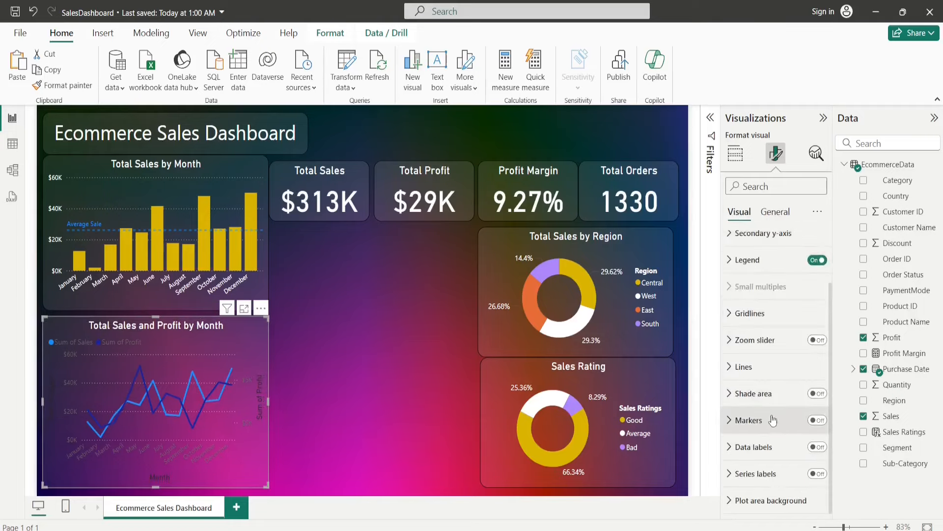
scroll(766, 371, up, 3)
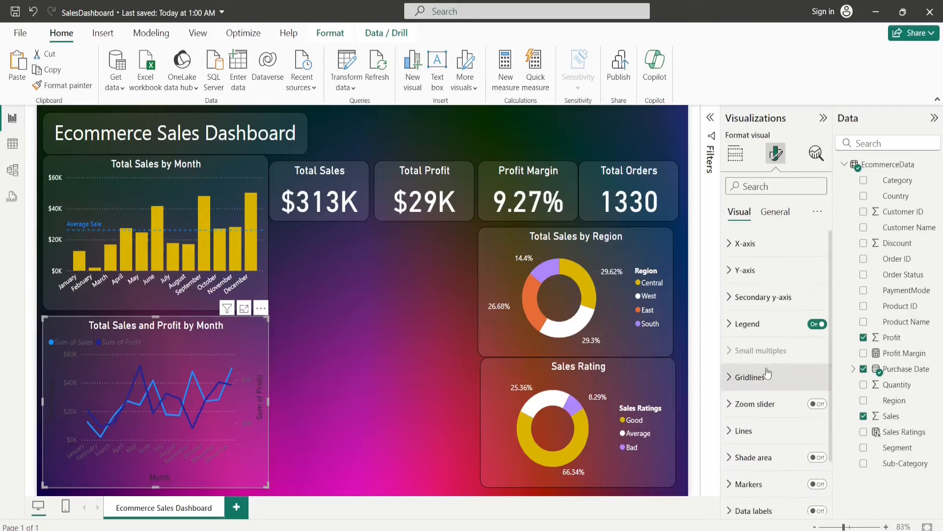
click(734, 244)
click(747, 363)
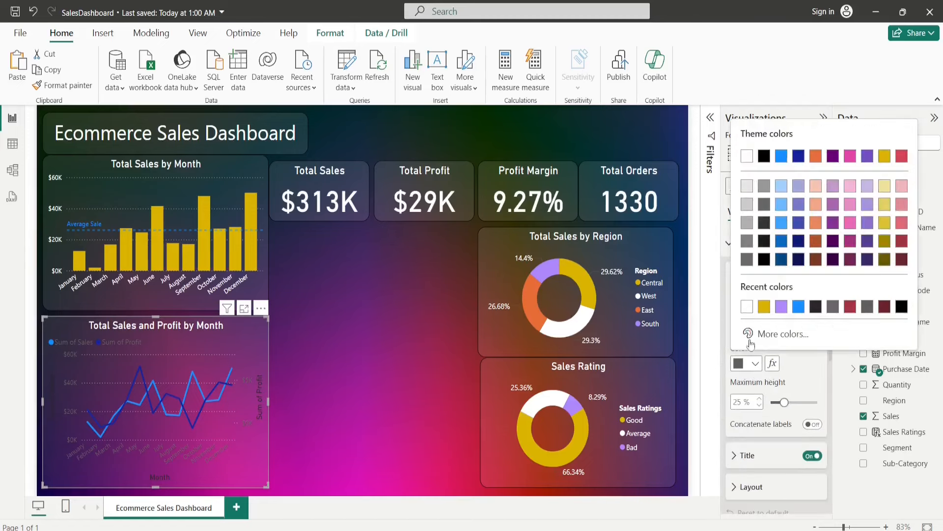
click(748, 306)
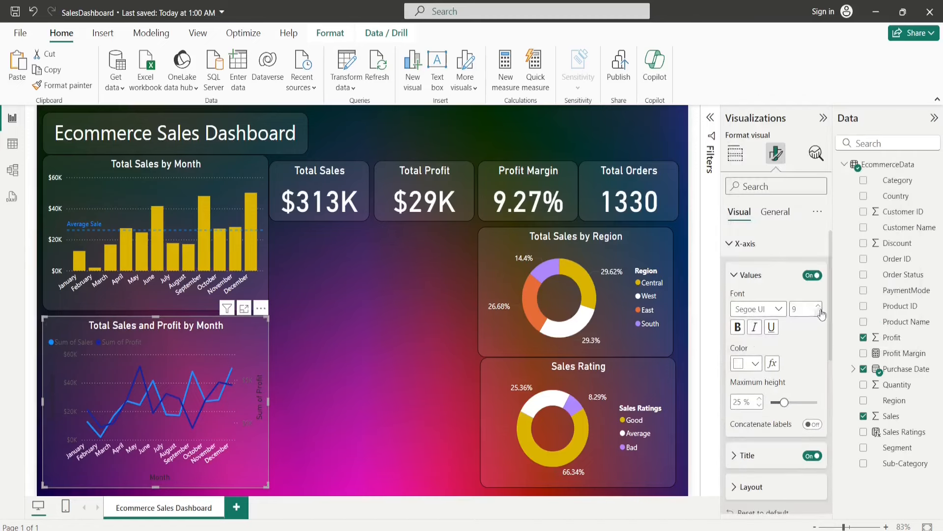
click(735, 274)
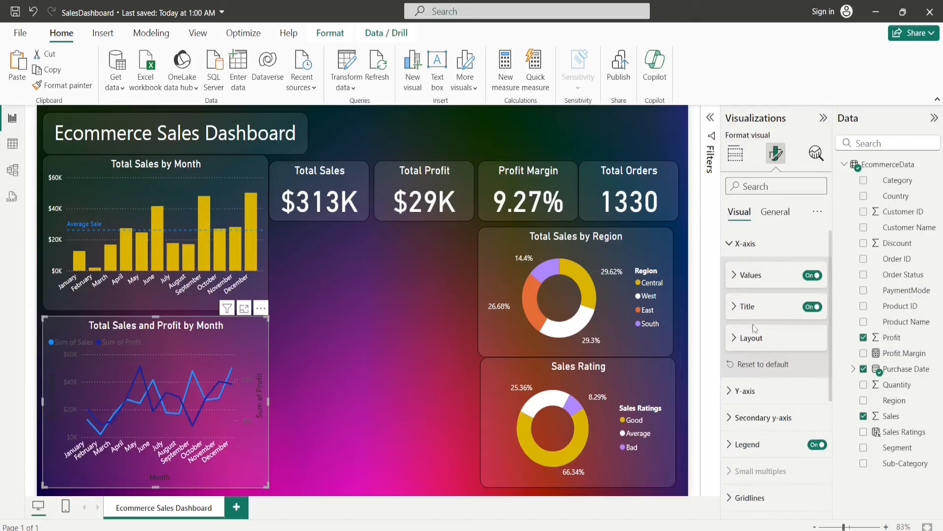
click(737, 244)
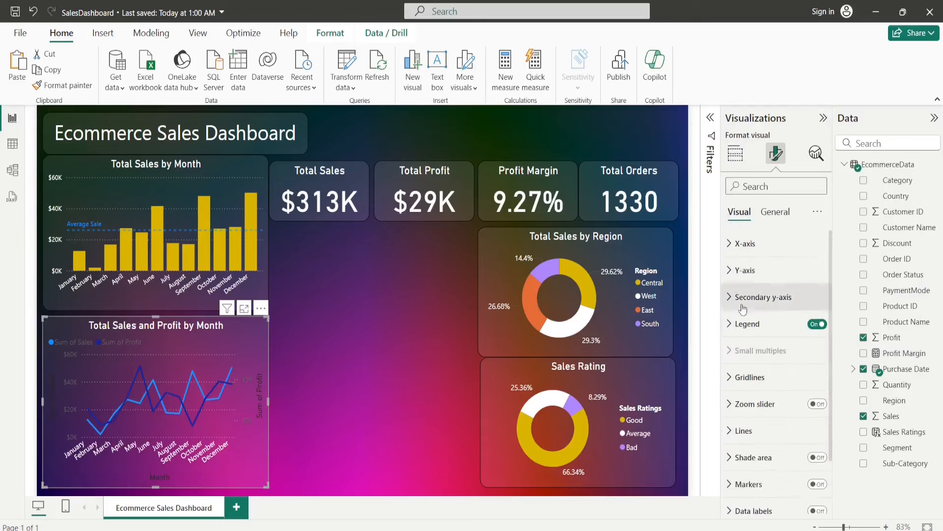
- Color the line chart's Y-axis values white and turn off the Y-axis title
click(738, 269)
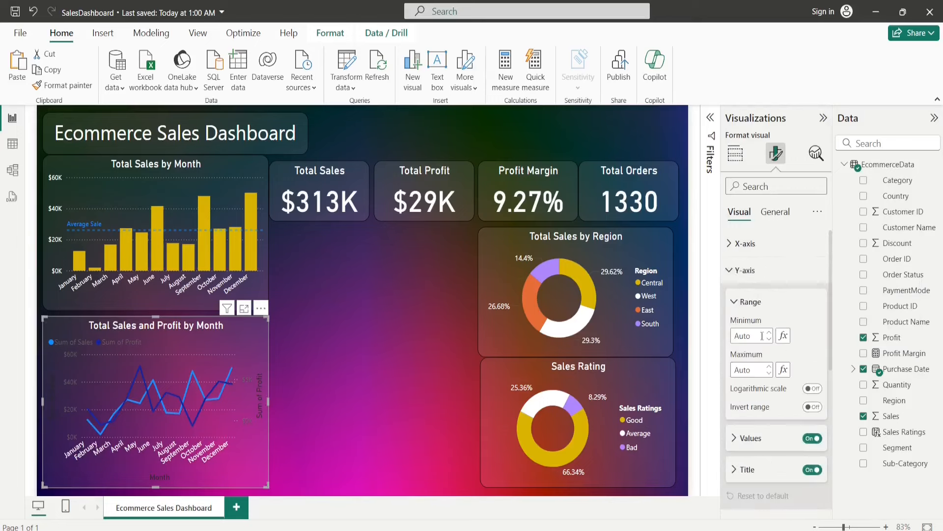
click(737, 438)
scroll(770, 450, down, 1)
scroll(770, 451, down, 1)
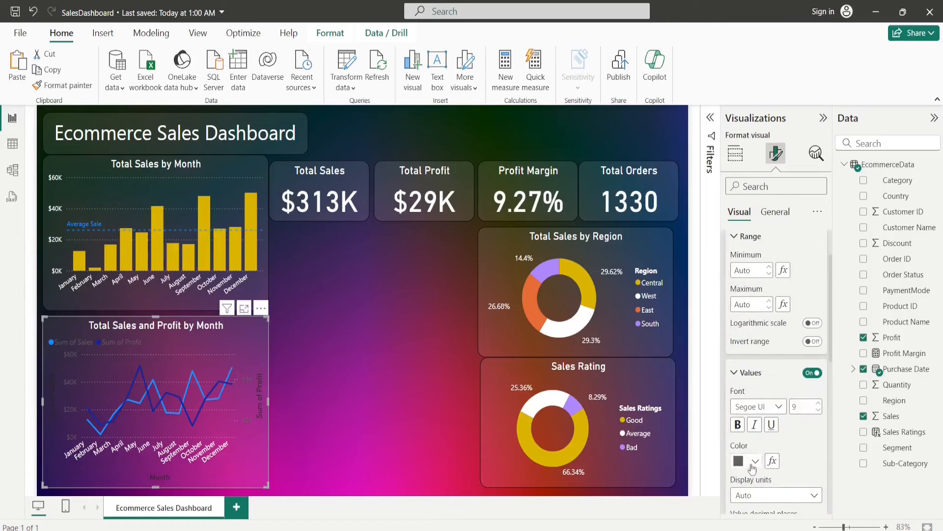
click(754, 462)
click(748, 411)
click(737, 372)
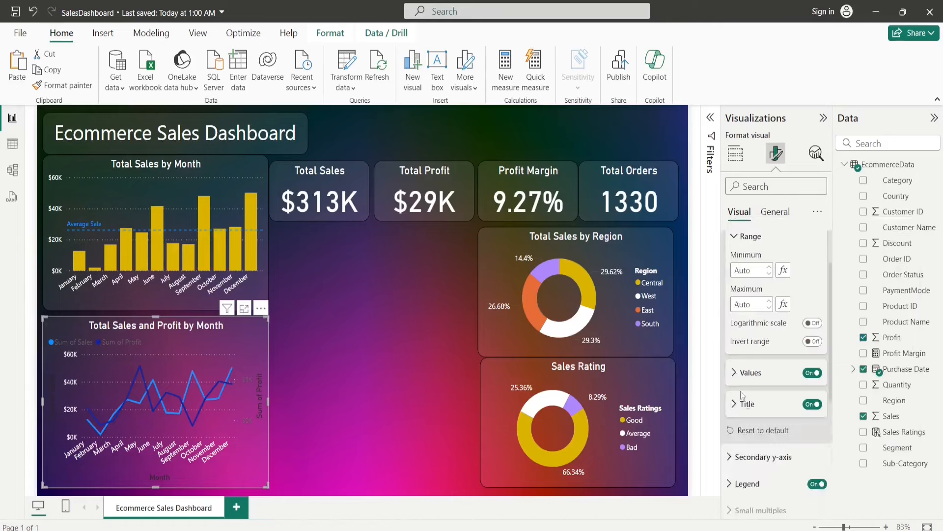
click(813, 404)
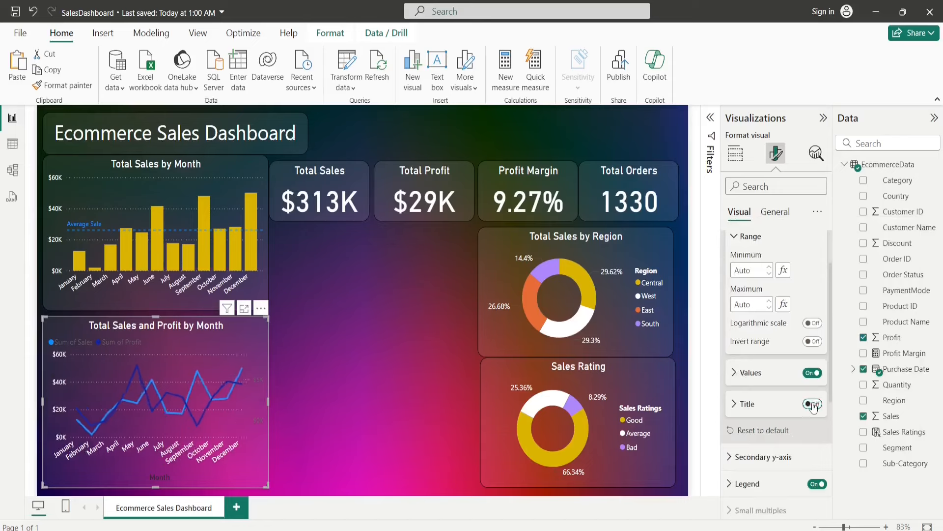
click(748, 236)
scroll(750, 262, up, 3)
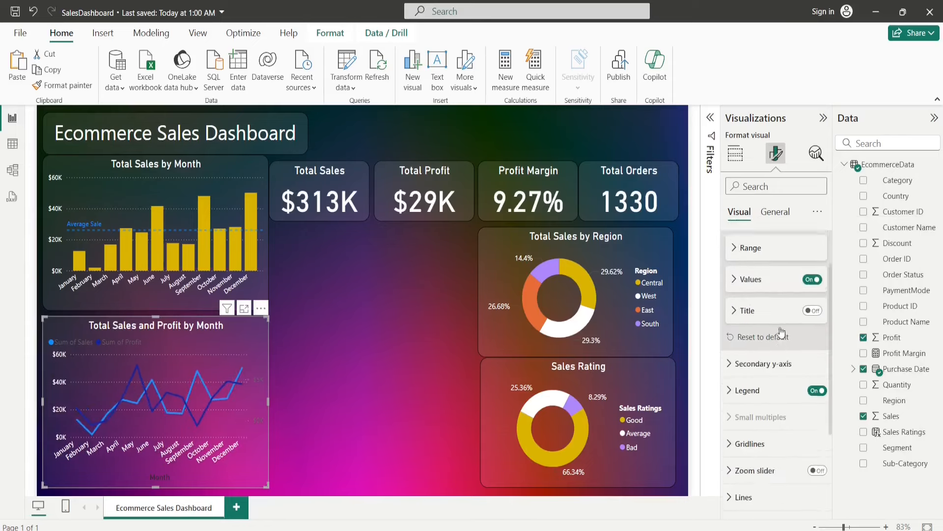
click(735, 276)
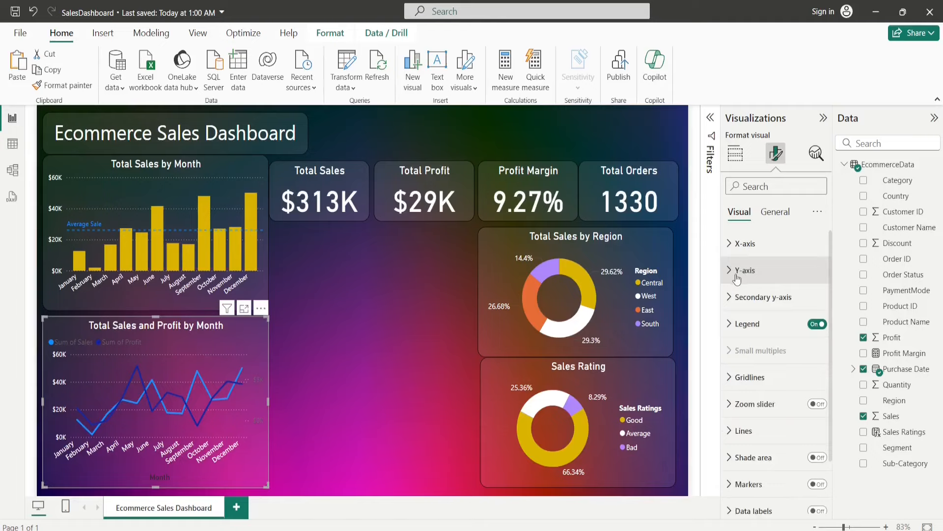
- Turn off the X-axis title of the line chart
click(730, 245)
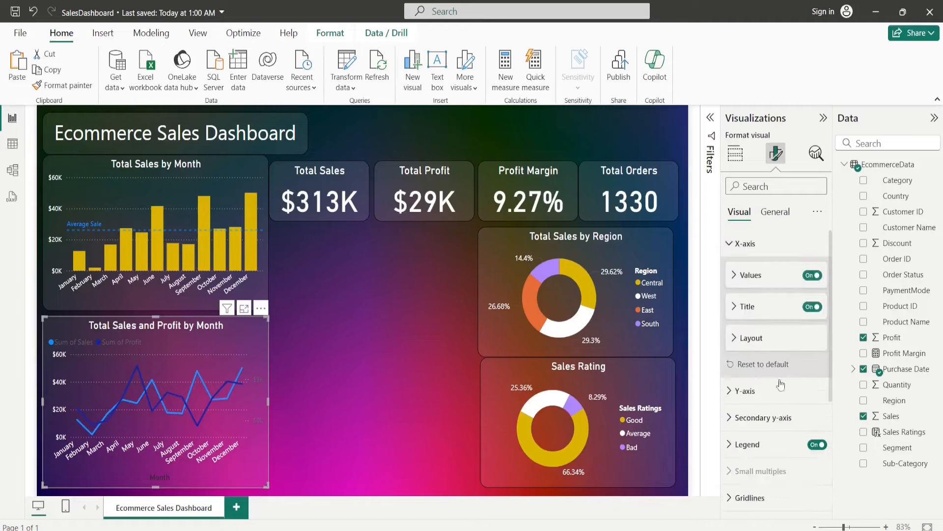
click(814, 309)
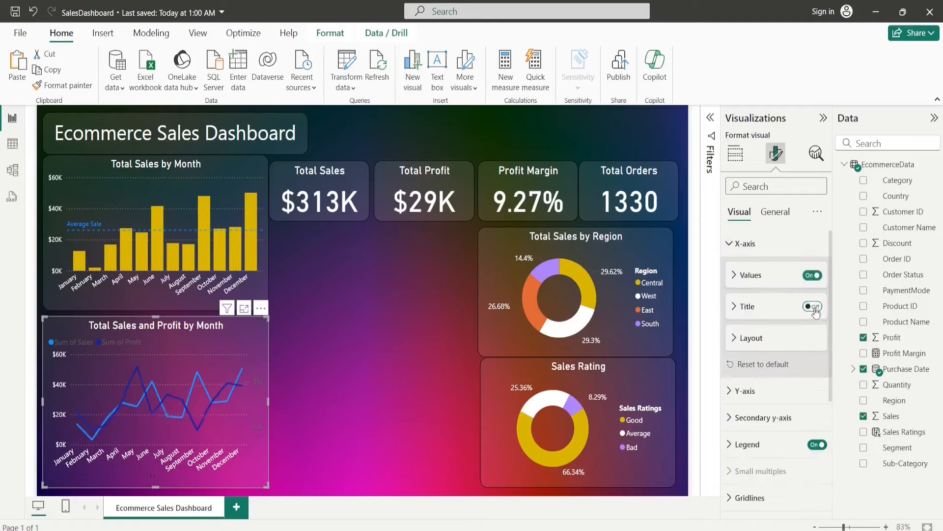
click(740, 244)
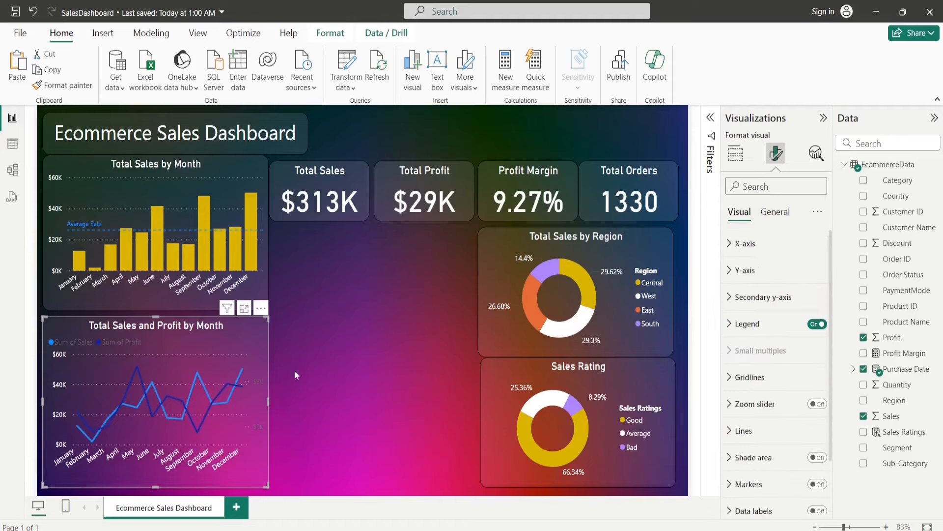
- Change the color of the line chart's secondary Y-axis values to white
click(765, 298)
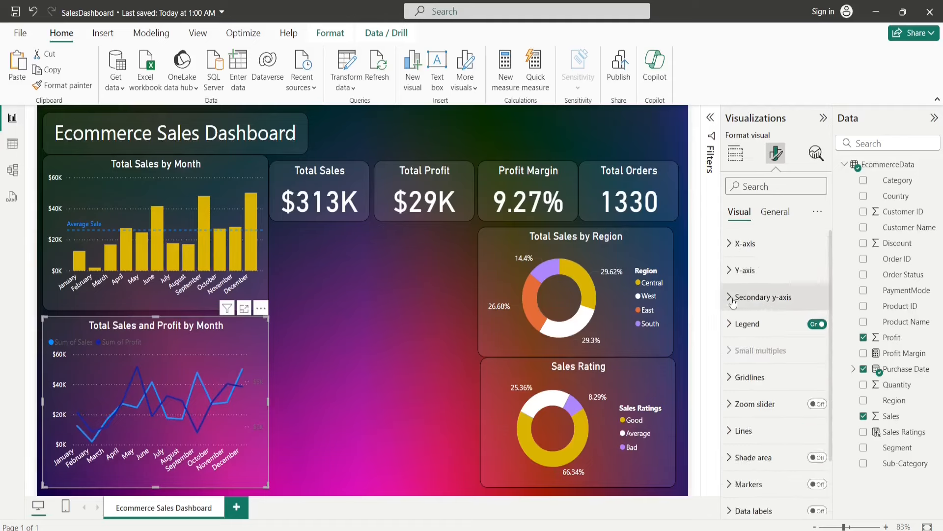
click(751, 447)
scroll(767, 418, down, 3)
click(755, 404)
click(747, 348)
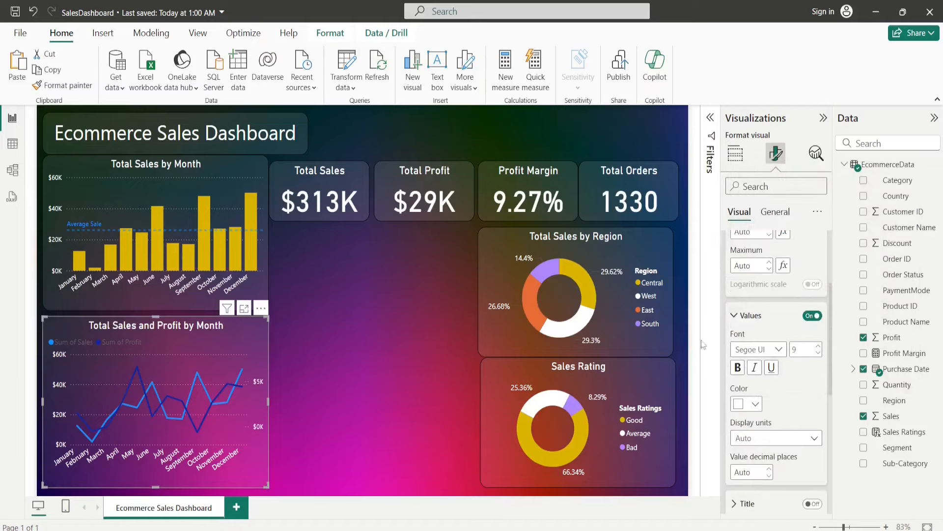
scroll(762, 407, down, 2)
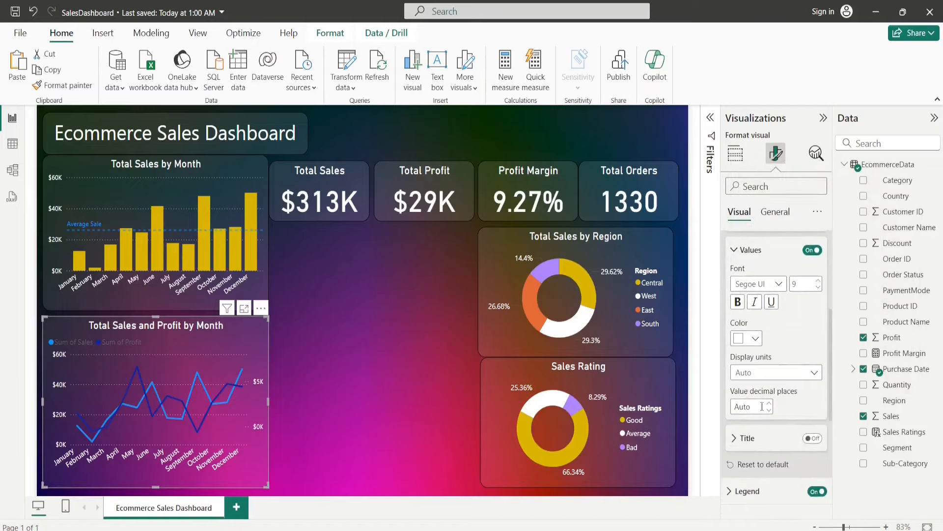
click(737, 250)
- Turn on data point markers for the sales and profit lines
scroll(795, 407, down, 2)
scroll(792, 413, down, 1)
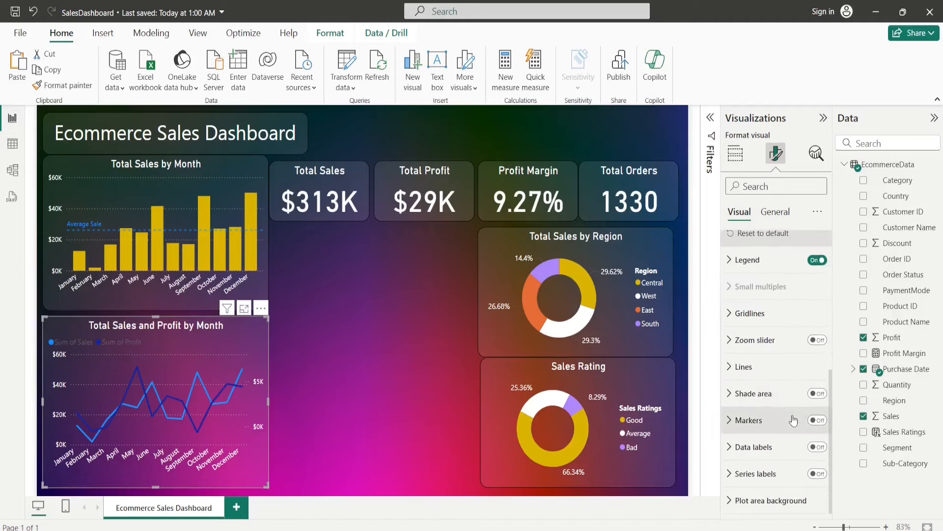
click(818, 422)
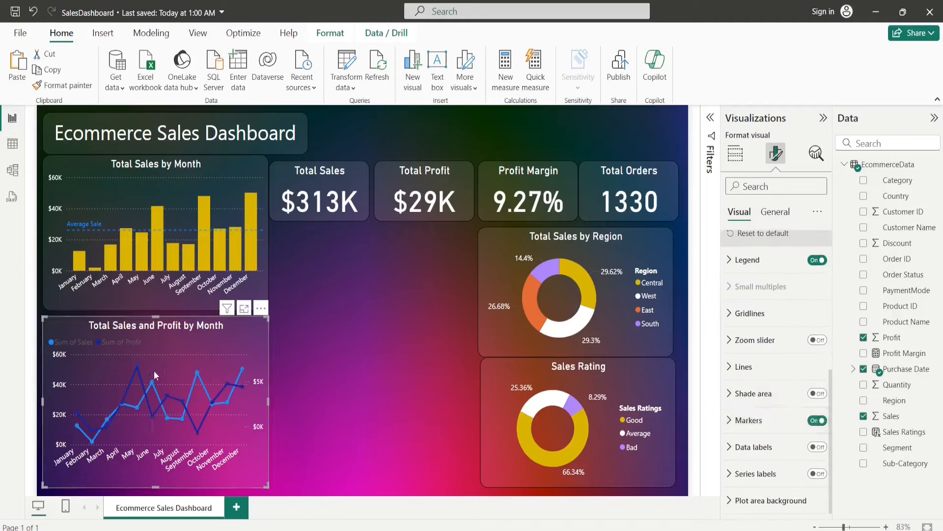
- Turn on the shaded area of the monthly sales and profit line chart and color its Sum of Sales line gold
click(817, 393)
scroll(773, 432, up, 10)
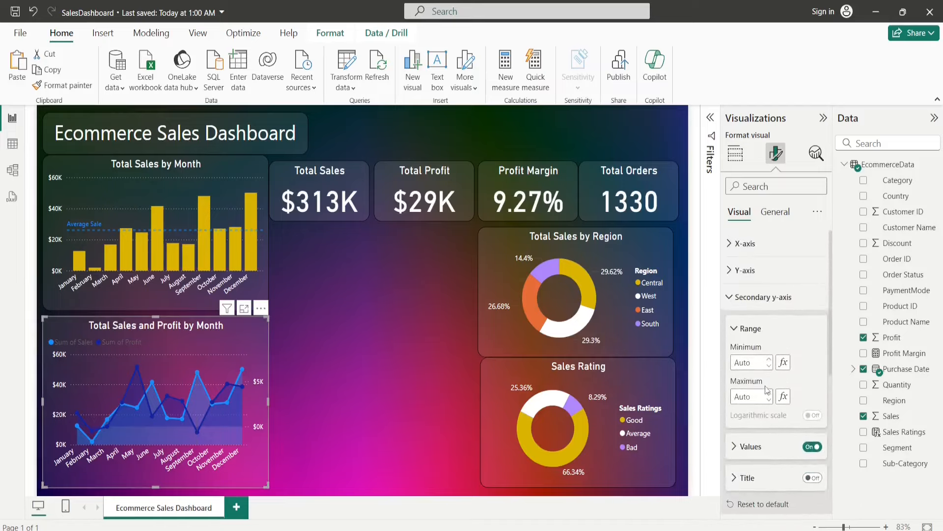
scroll(786, 391, down, 5)
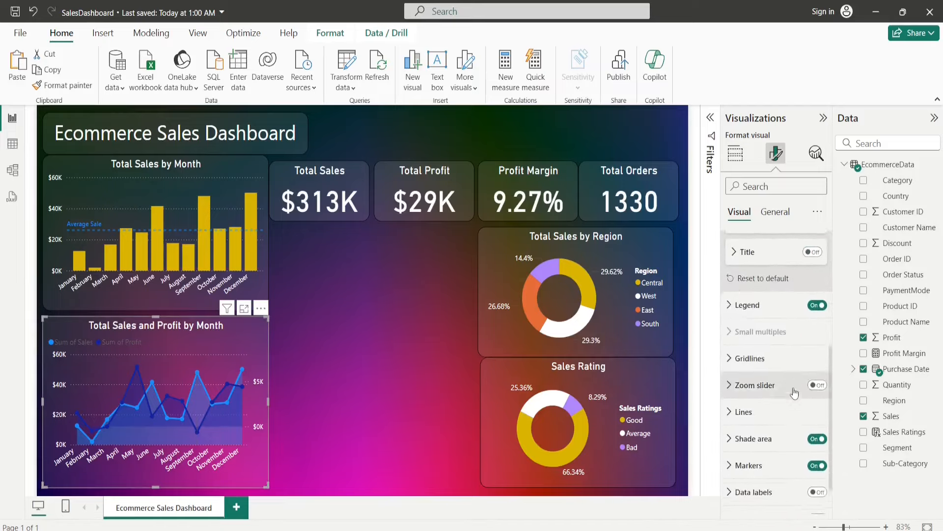
scroll(795, 393, down, 1)
click(733, 388)
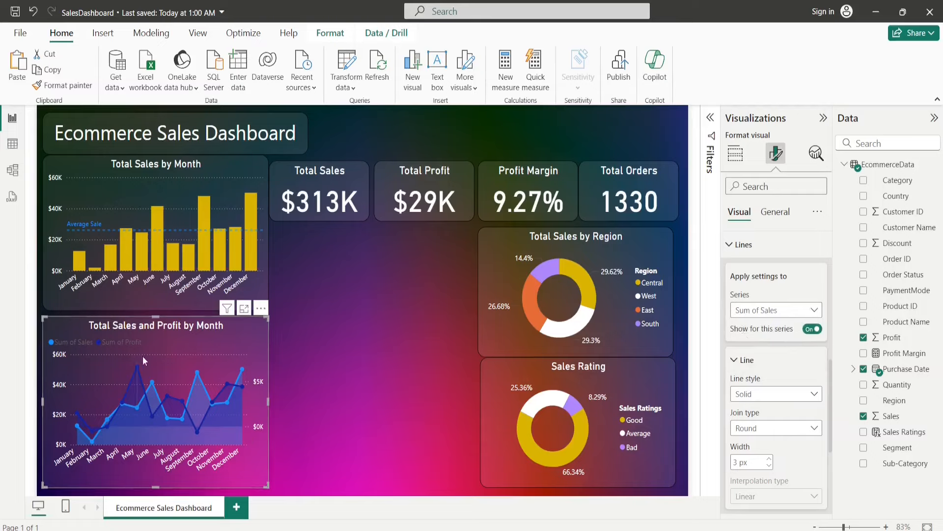
scroll(800, 419, down, 3)
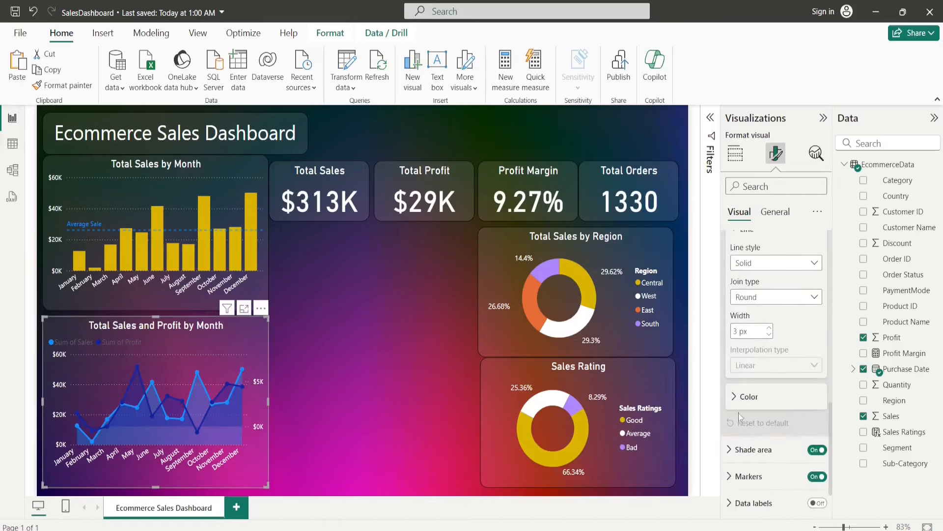
click(736, 397)
click(755, 432)
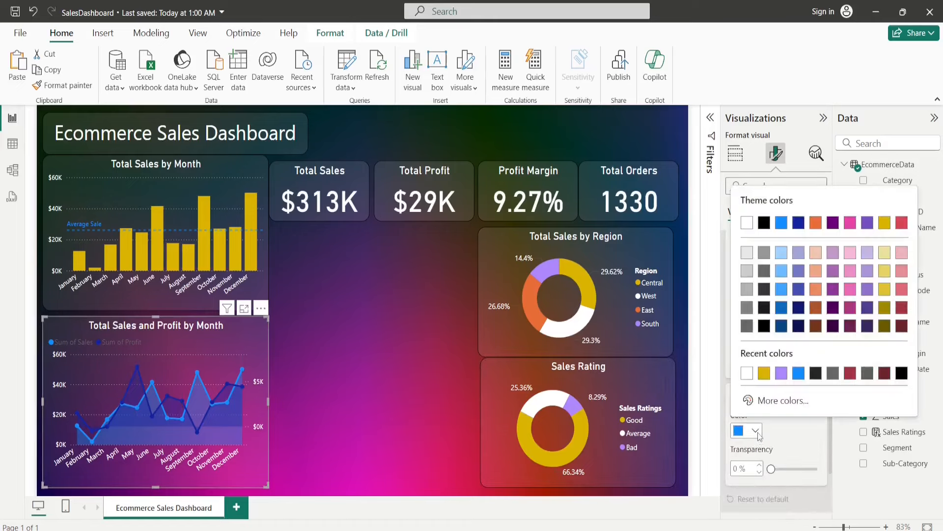
click(765, 375)
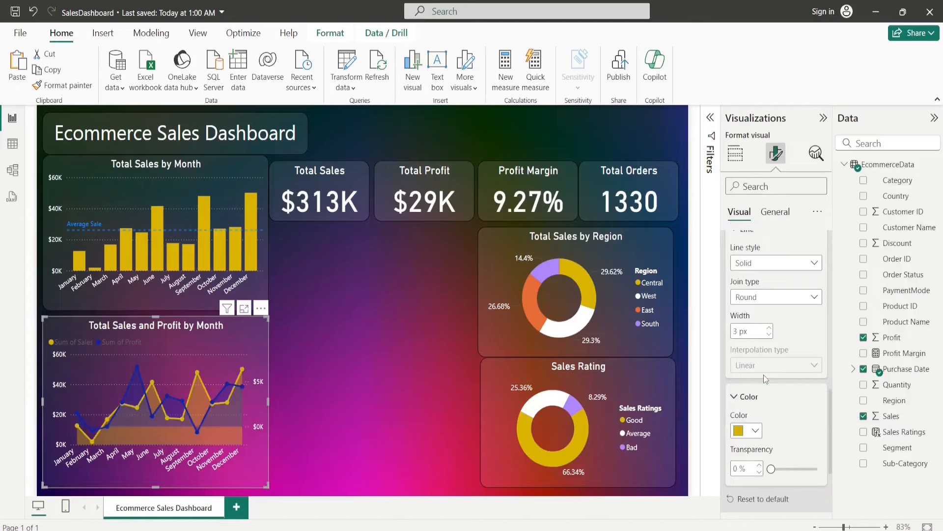
- Color the Sum of Profit line of the monthly line chart light purple
scroll(767, 403, up, 2)
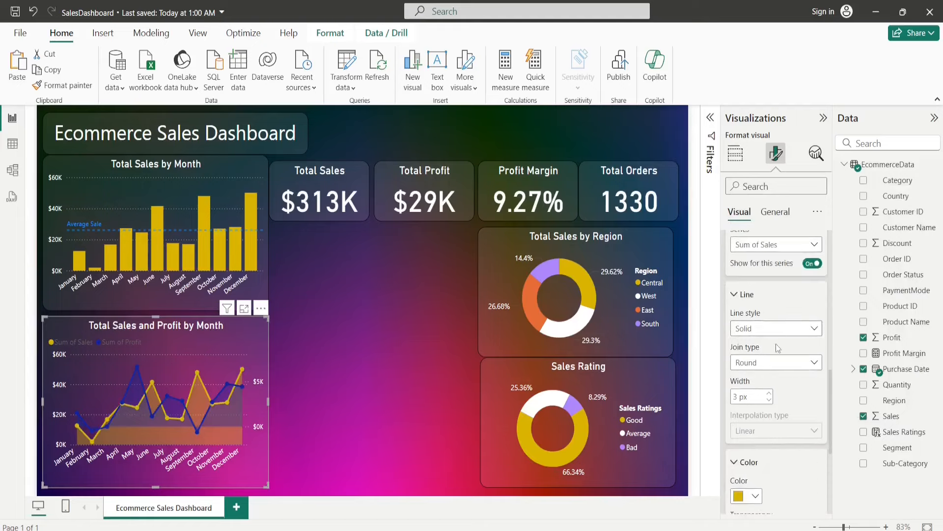
scroll(784, 363, up, 3)
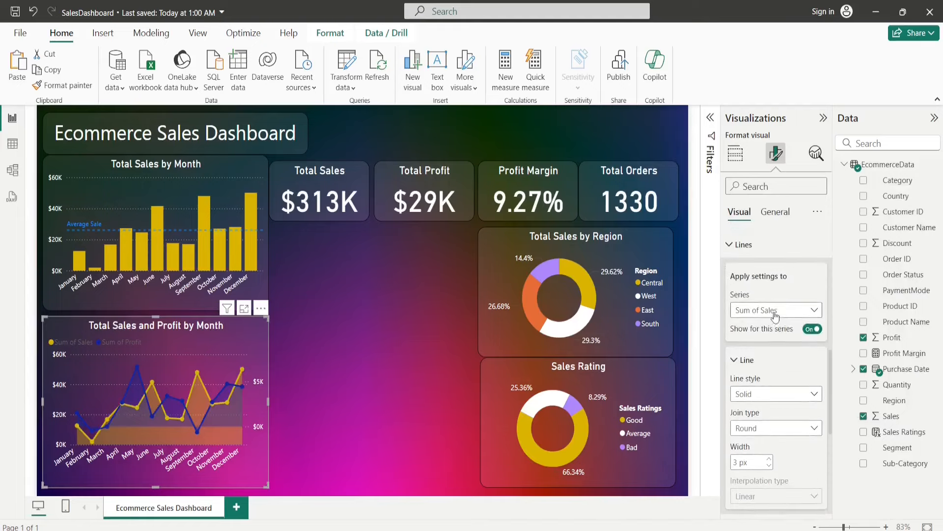
click(775, 311)
click(767, 359)
scroll(770, 443, down, 3)
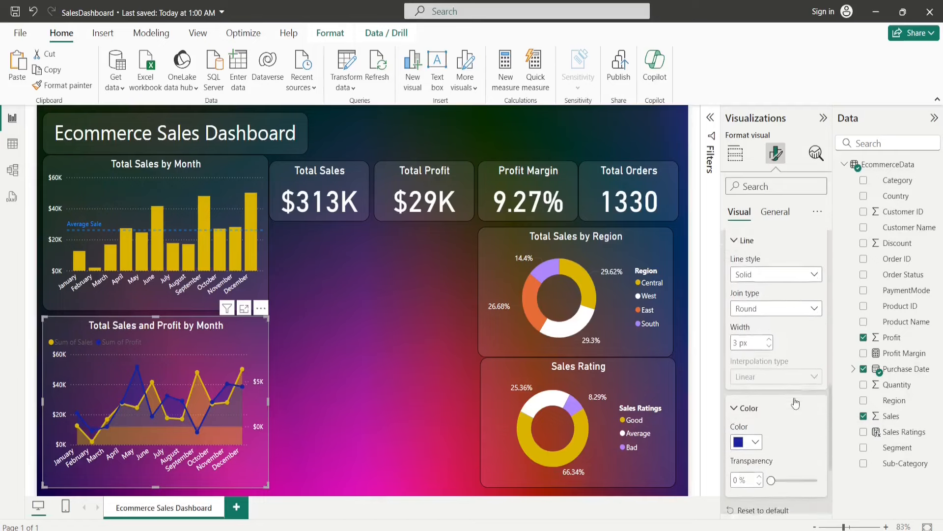
click(755, 431)
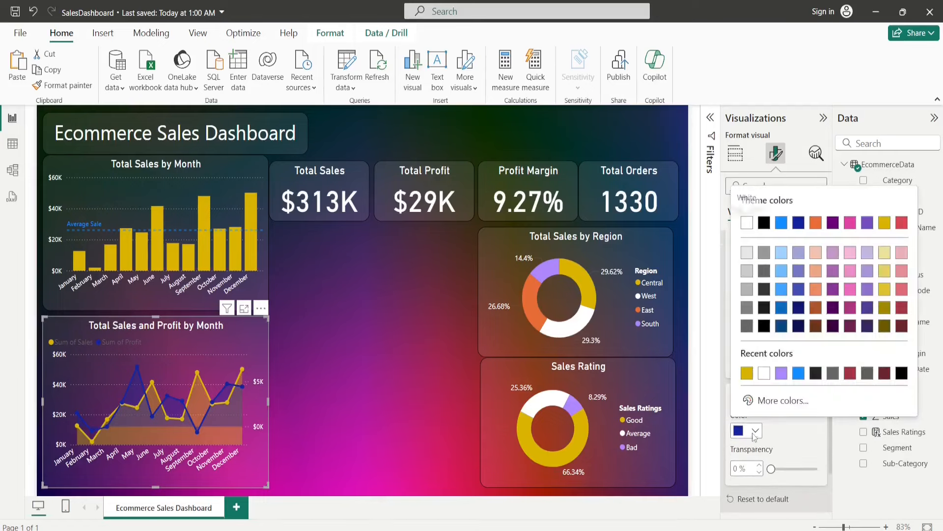
click(782, 375)
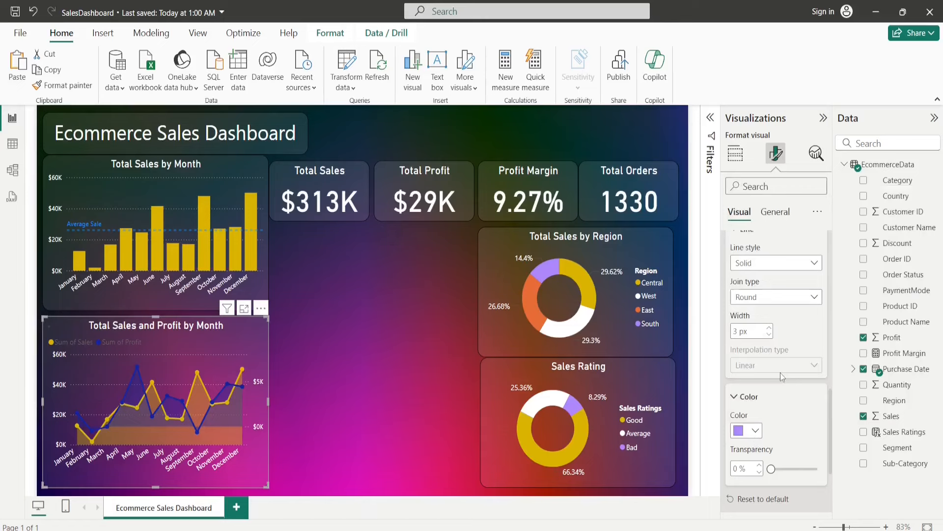
click(431, 414)
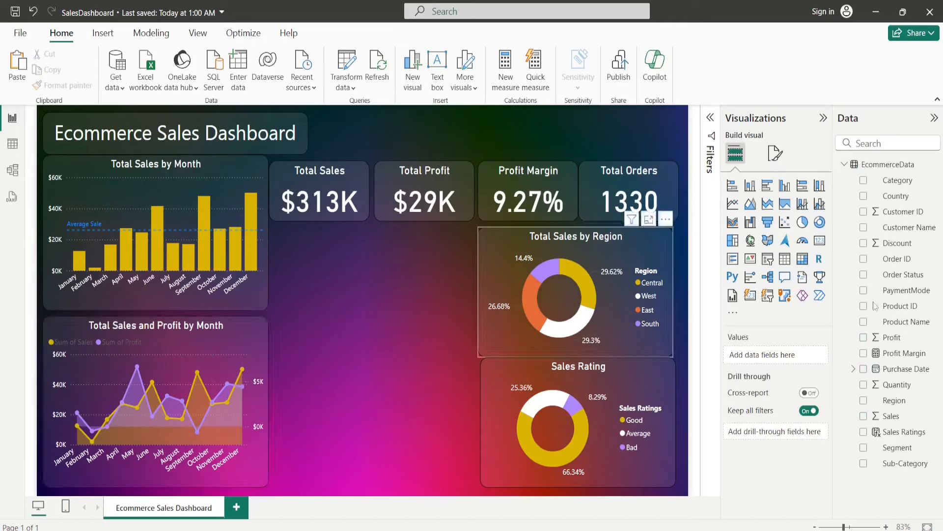
- Change the legend text color of the Total Sales and Profit by Month line chart to white
click(775, 153)
click(736, 155)
click(121, 383)
click(776, 154)
click(746, 323)
scroll(766, 393, down, 2)
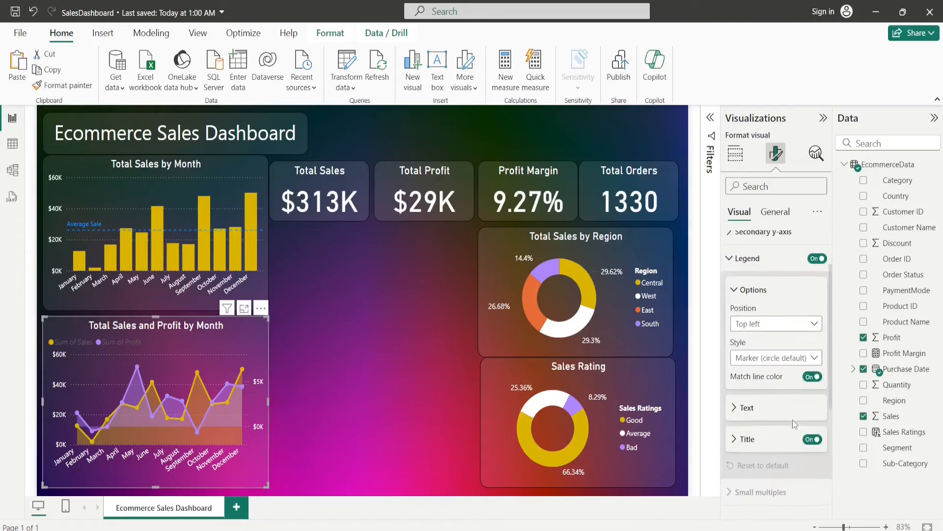
click(735, 407)
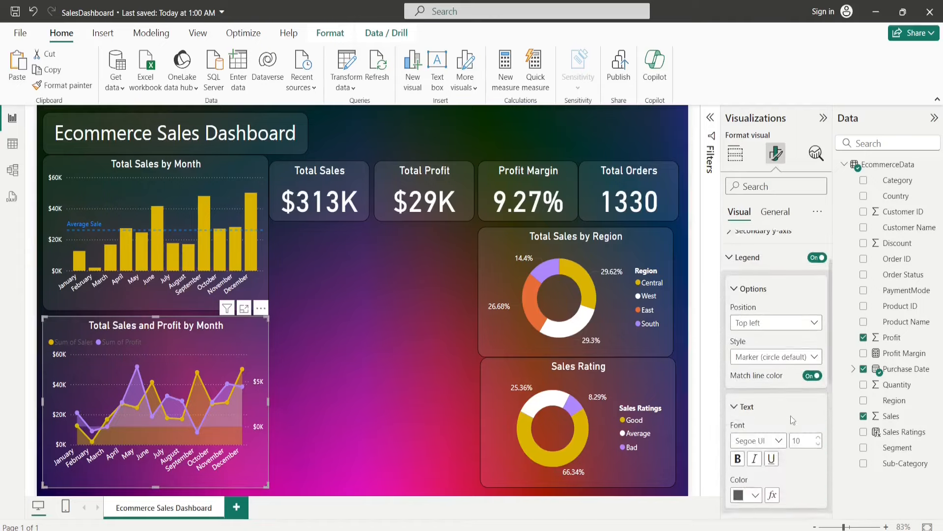
scroll(771, 391, down, 3)
click(755, 365)
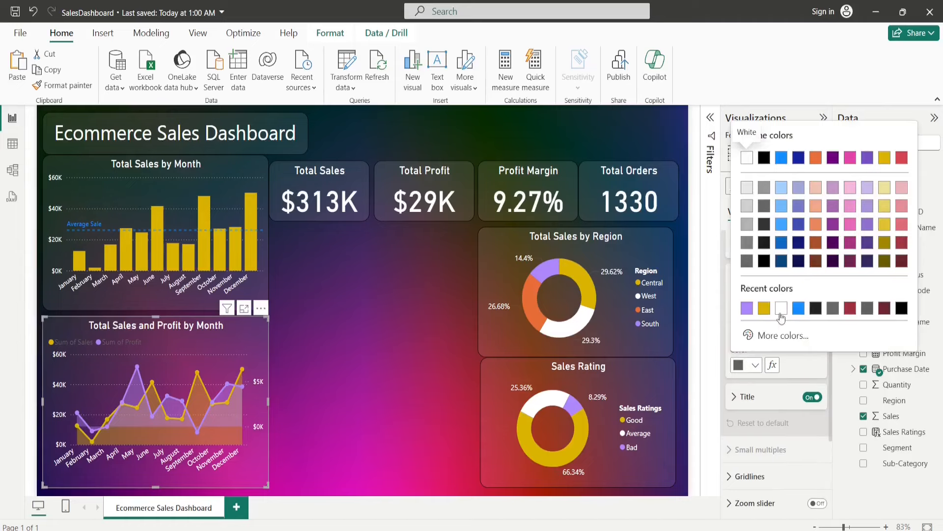
click(746, 155)
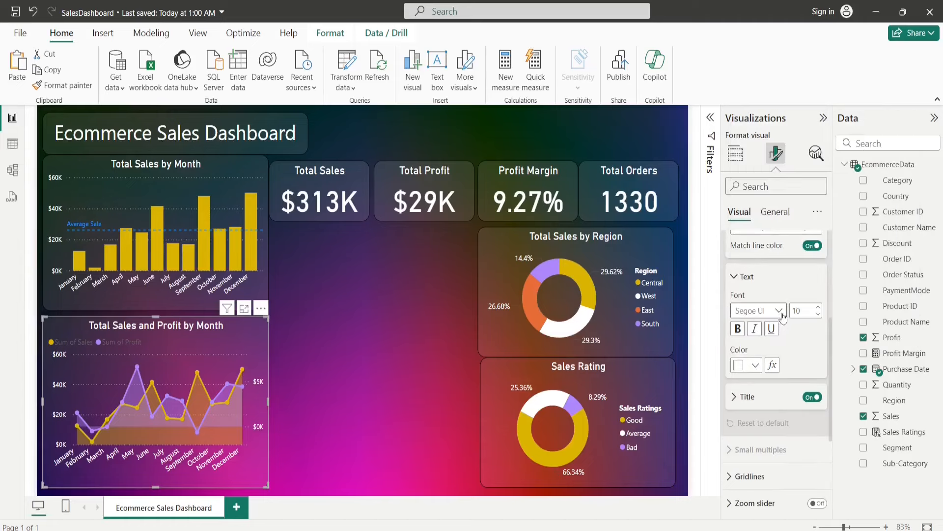
click(411, 393)
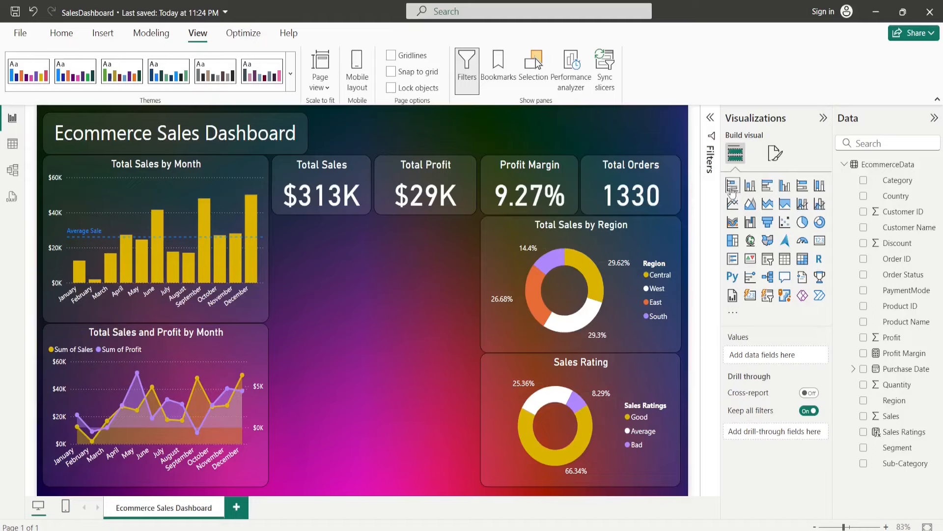
- Add a stacked bar chart of Sales by Product Name in the empty middle area and widen it on both sides
click(732, 189)
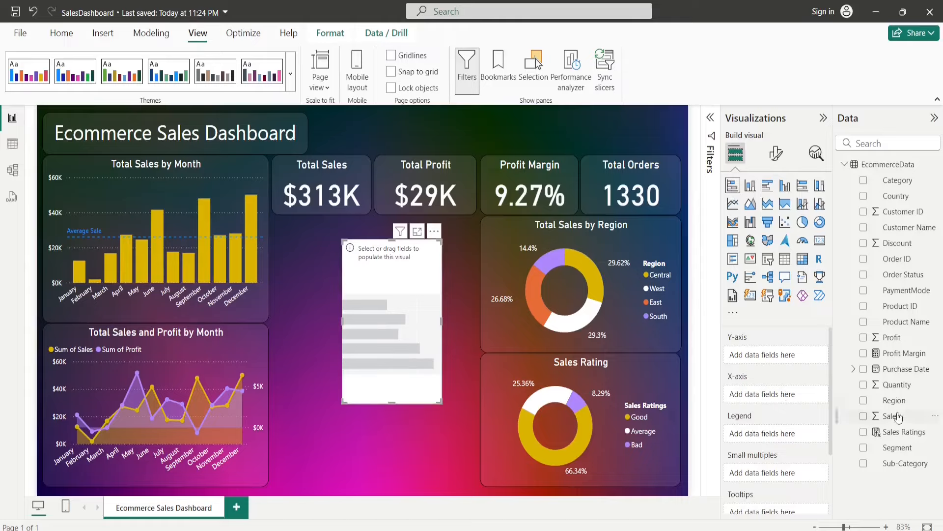
click(864, 416)
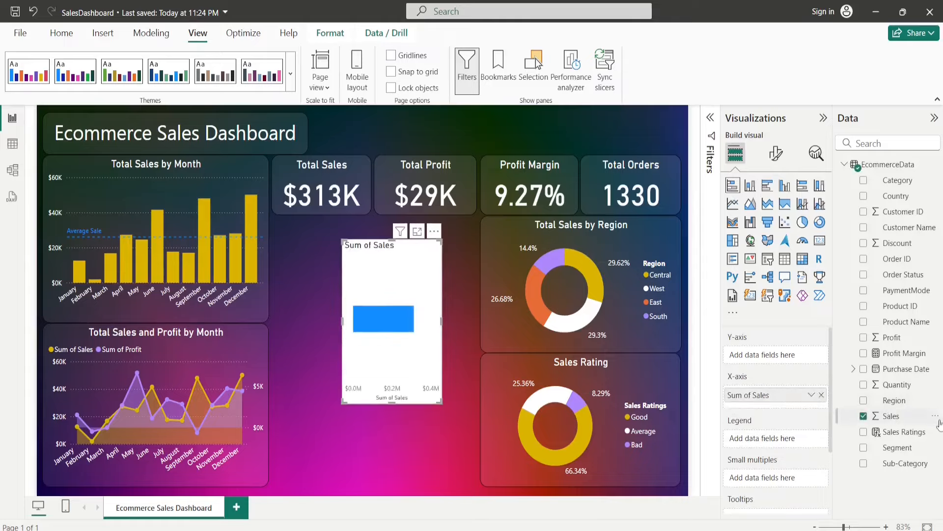
click(864, 321)
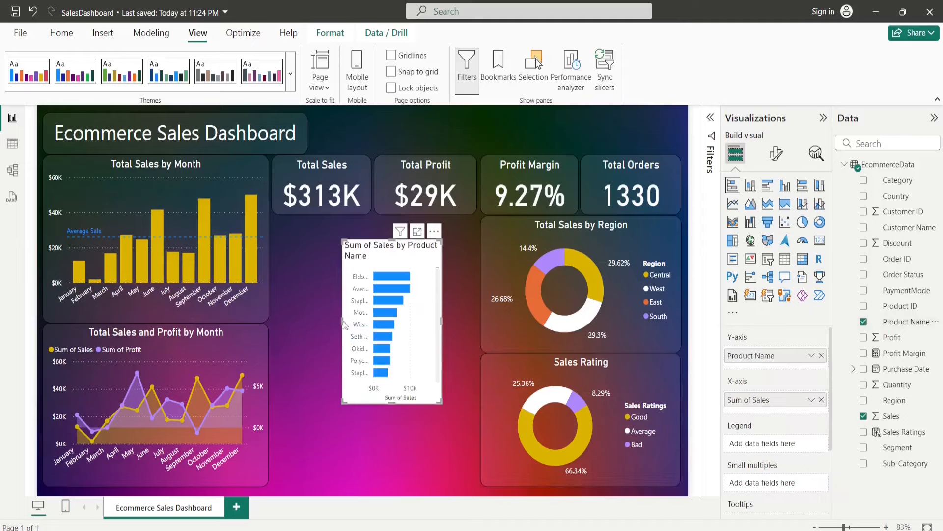
drag(341, 320, 288, 320)
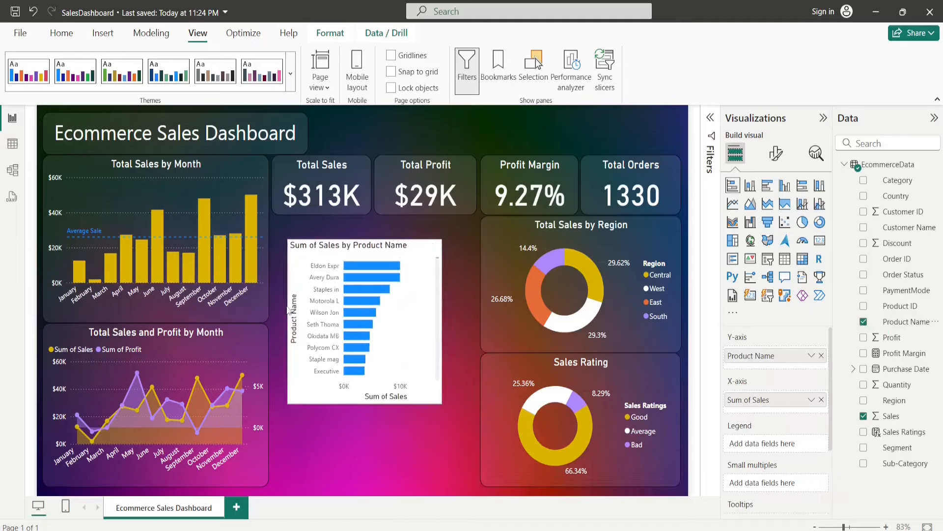
drag(445, 322, 472, 324)
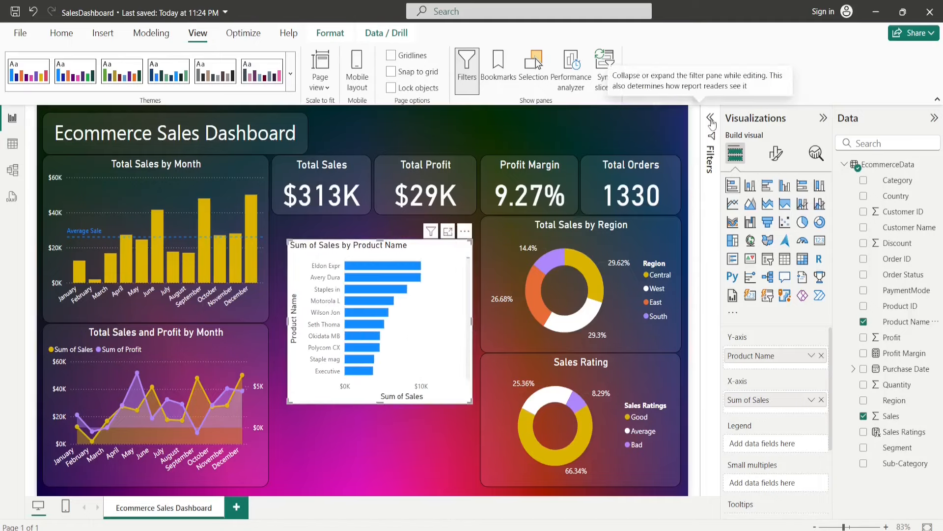
- Filter the bar chart's Product Name to the top 5 items by Sum of Sales using Top N filtering
click(710, 158)
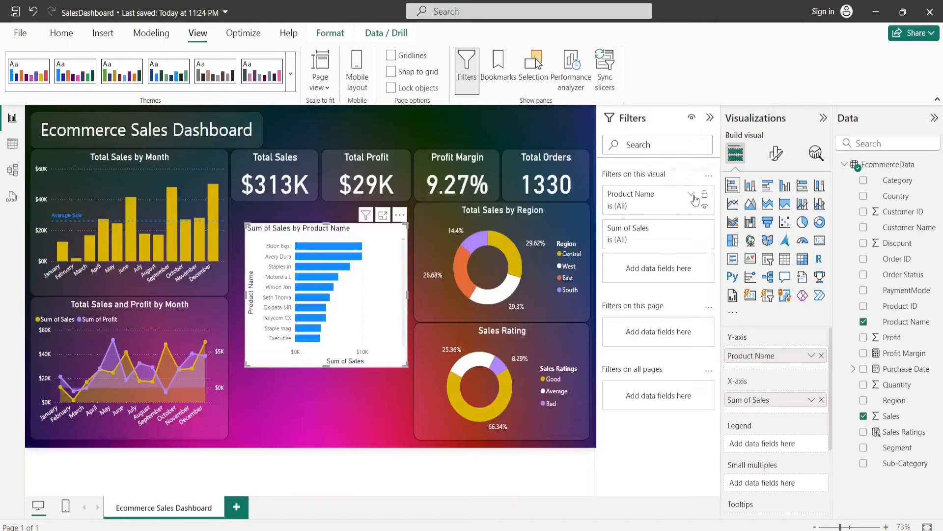
click(692, 195)
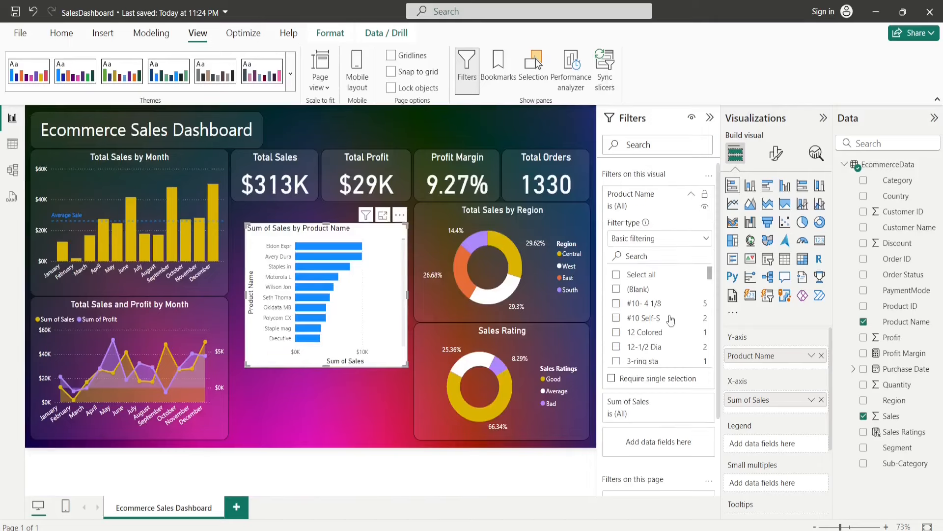
click(671, 240)
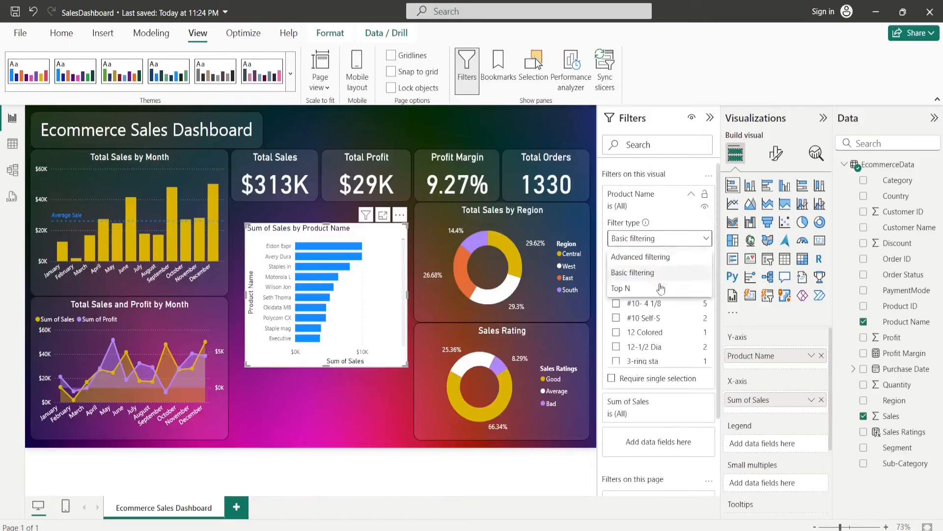
click(649, 289)
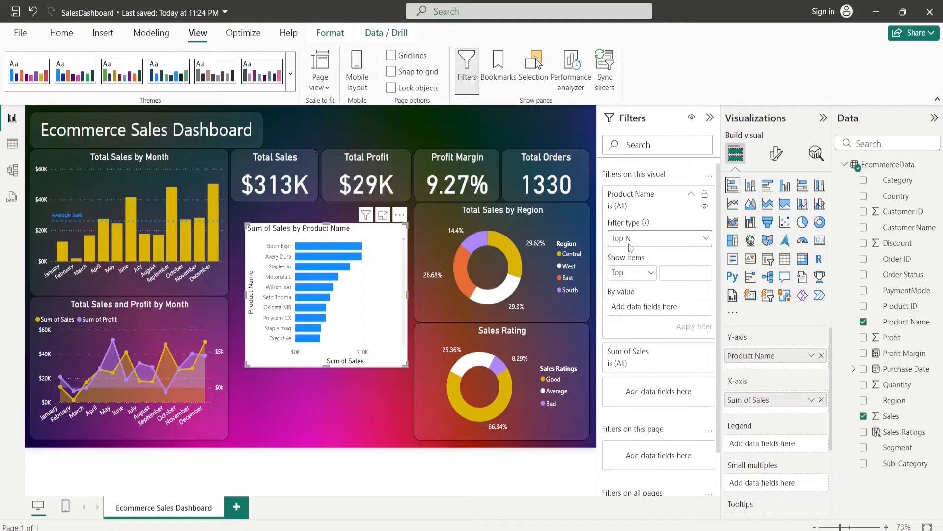
click(681, 276)
drag(905, 416, 647, 312)
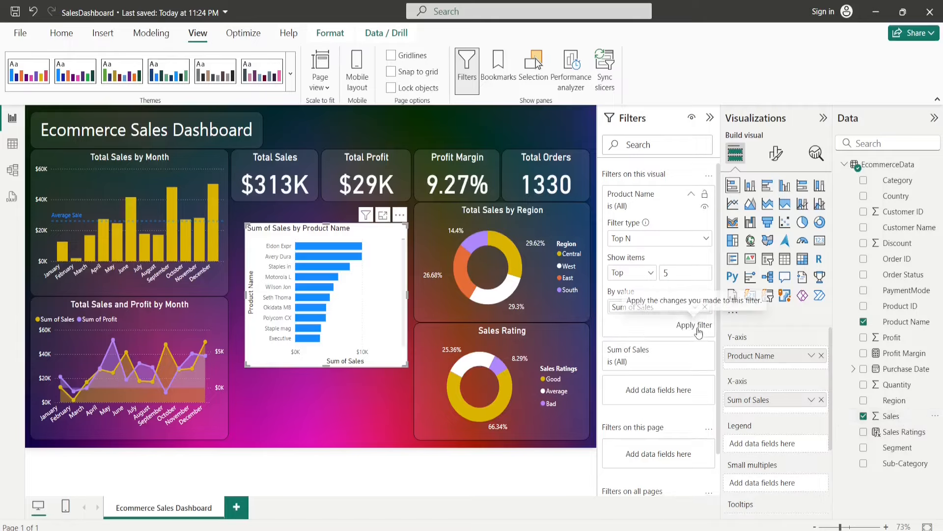
click(694, 325)
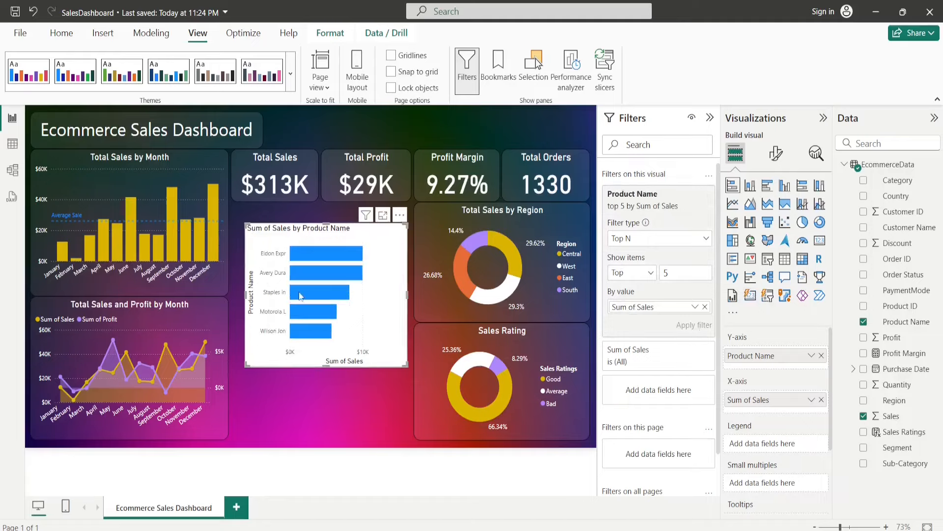
- Move the bar chart directly beneath the Total Sales and Total Profit cards and widen it toward the donut charts
drag(300, 296, 259, 275)
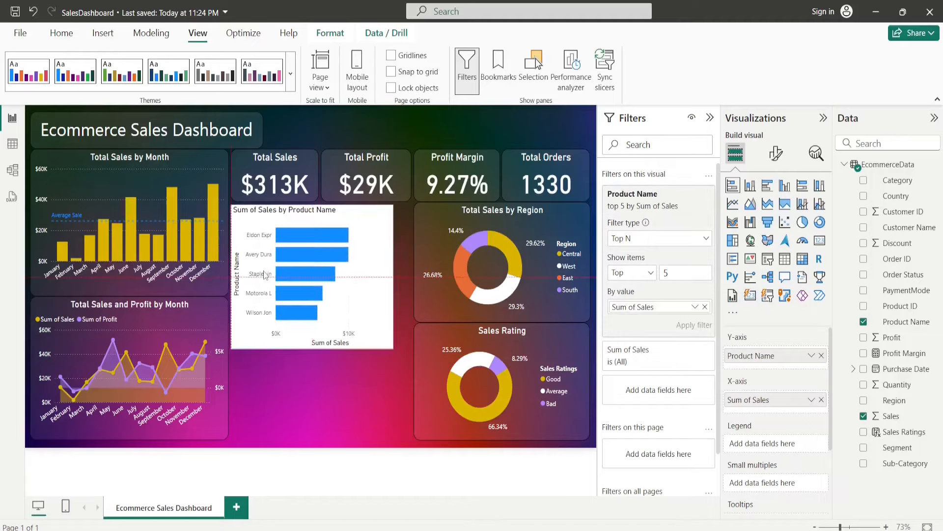
drag(389, 347, 405, 347)
- Change the bar chart's title text to "Best Selling Products"
click(776, 154)
click(775, 211)
click(742, 270)
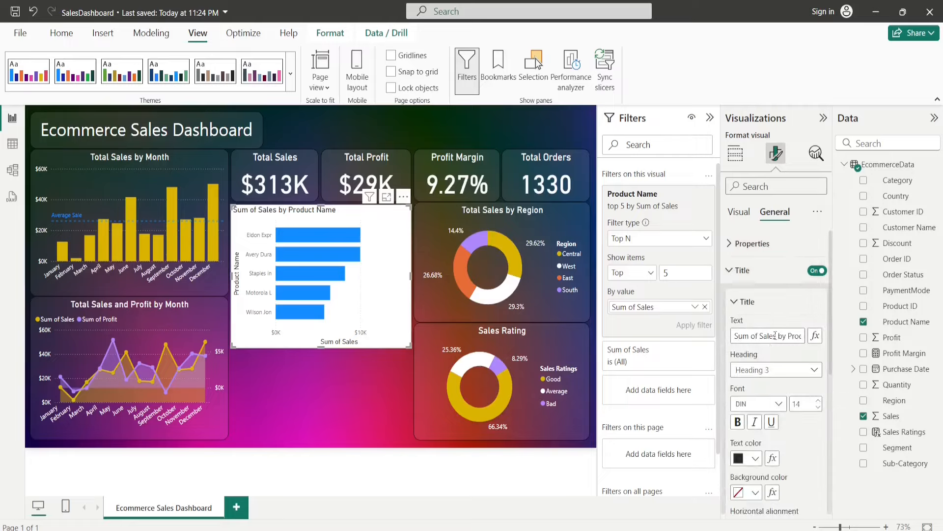
click(792, 335)
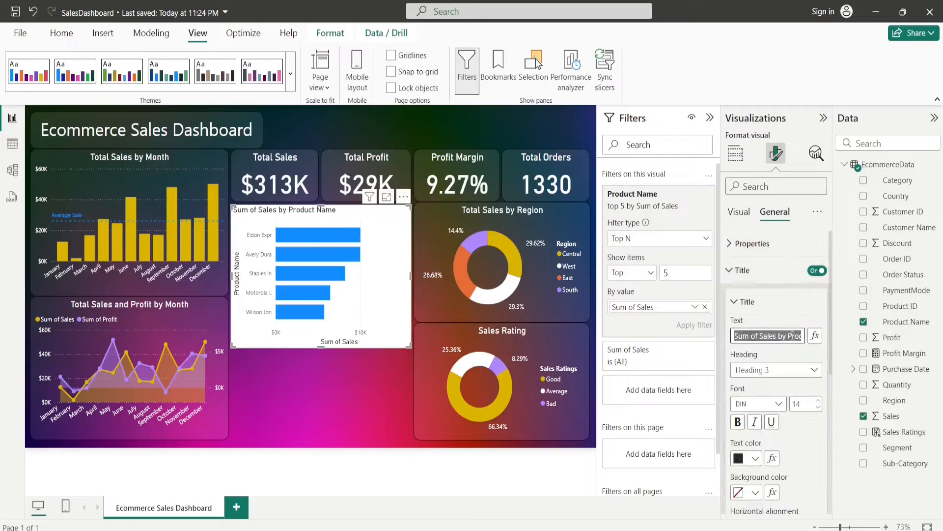
text(Best Selling)
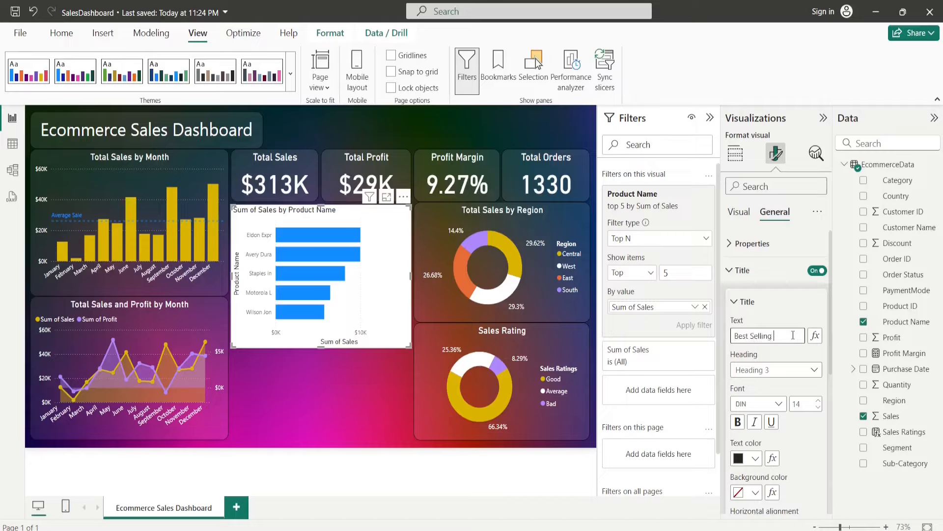
text( Products)
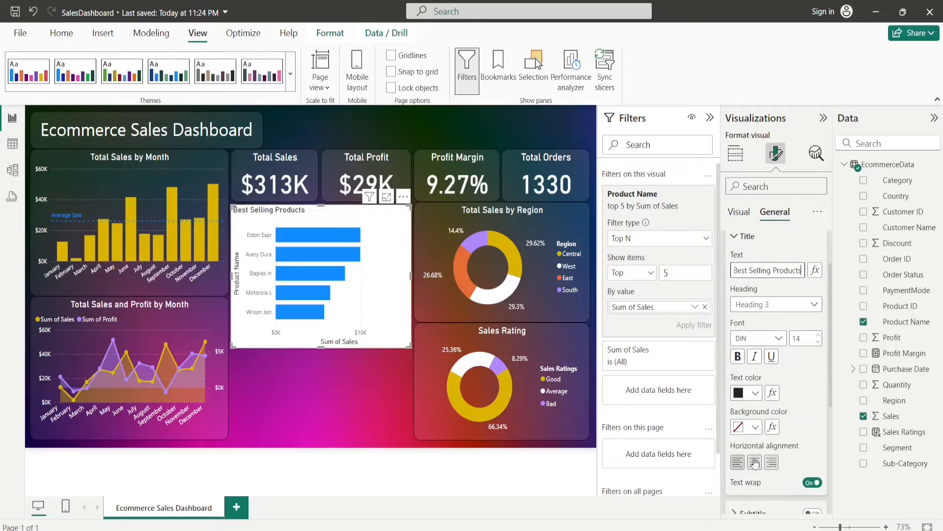
- Center the bar chart's title and set its font size to 16
click(755, 462)
scroll(757, 391, up, 2)
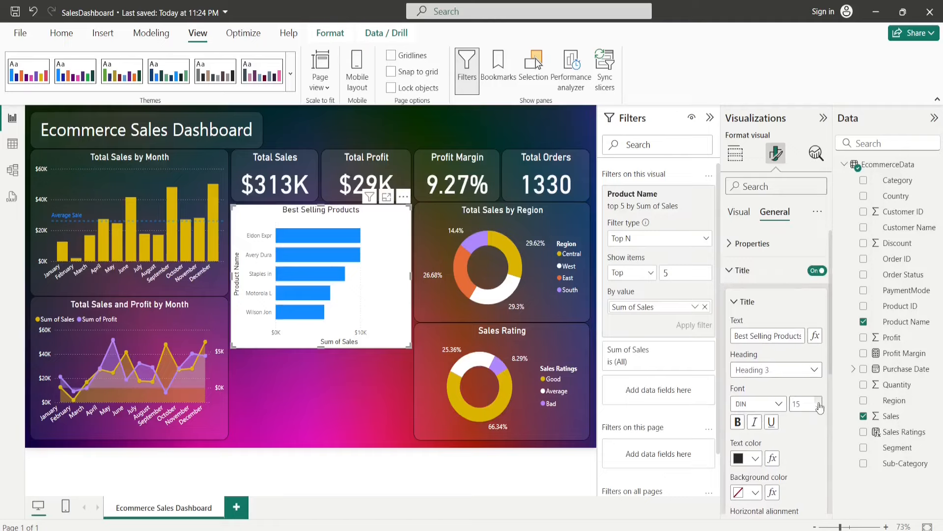
click(819, 402)
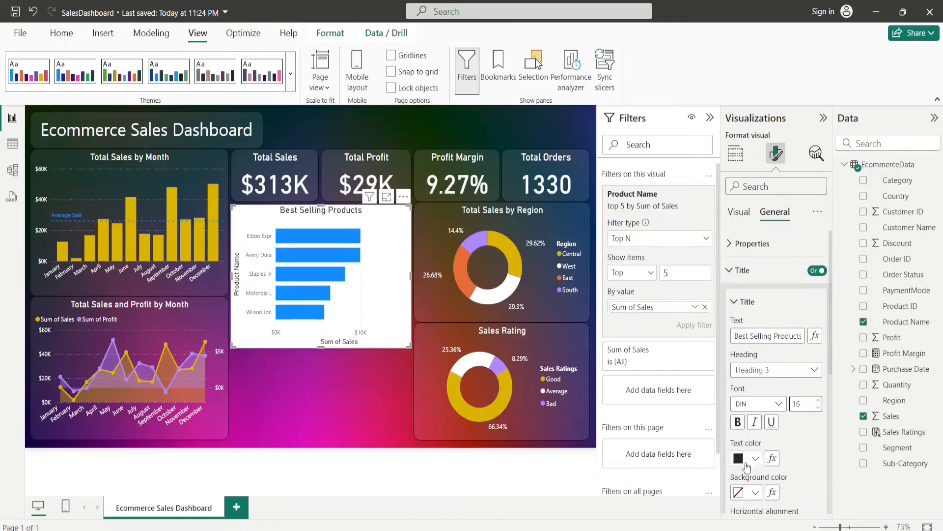
- Set the Best Selling Products chart's title text color to white
click(748, 463)
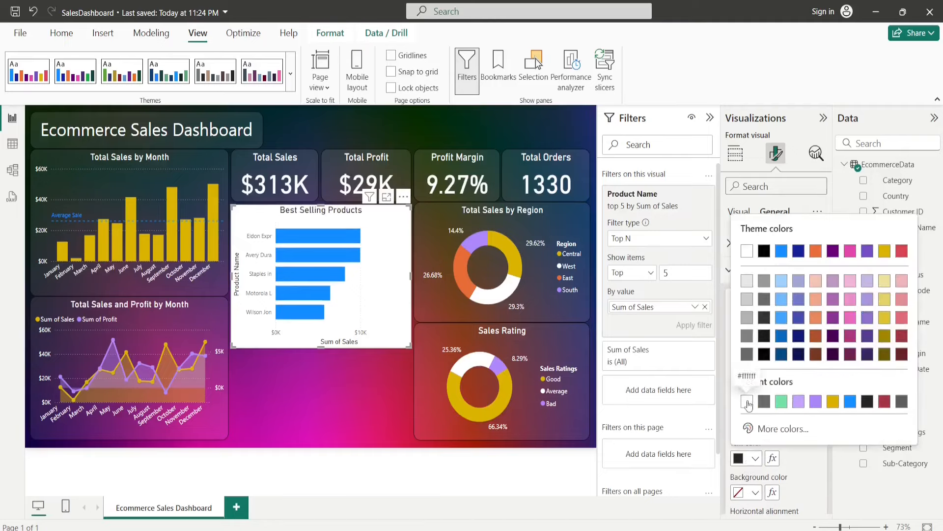
click(742, 398)
click(739, 307)
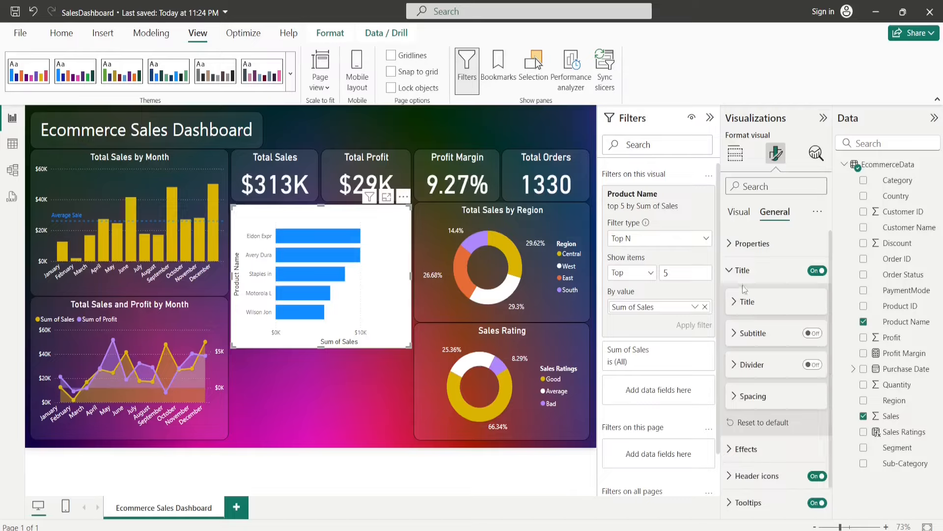
- Set the Best Selling Products chart's background transparency to 90%
scroll(774, 388, down, 1)
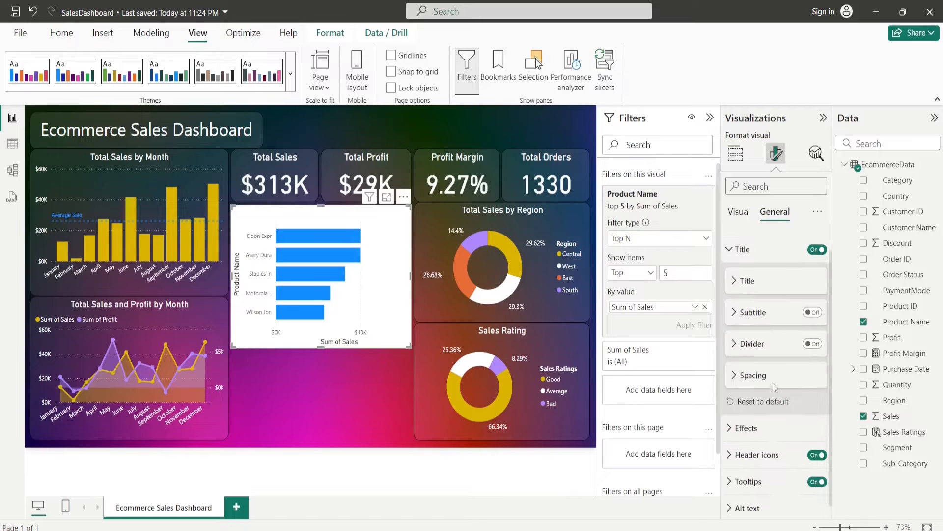
click(740, 420)
scroll(783, 448, down, 2)
click(742, 394)
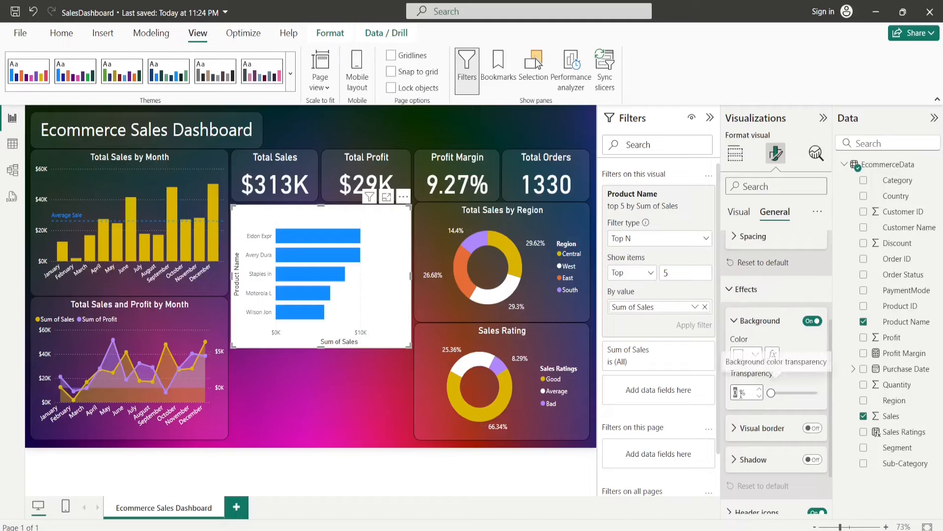
text(90)
key(Return)
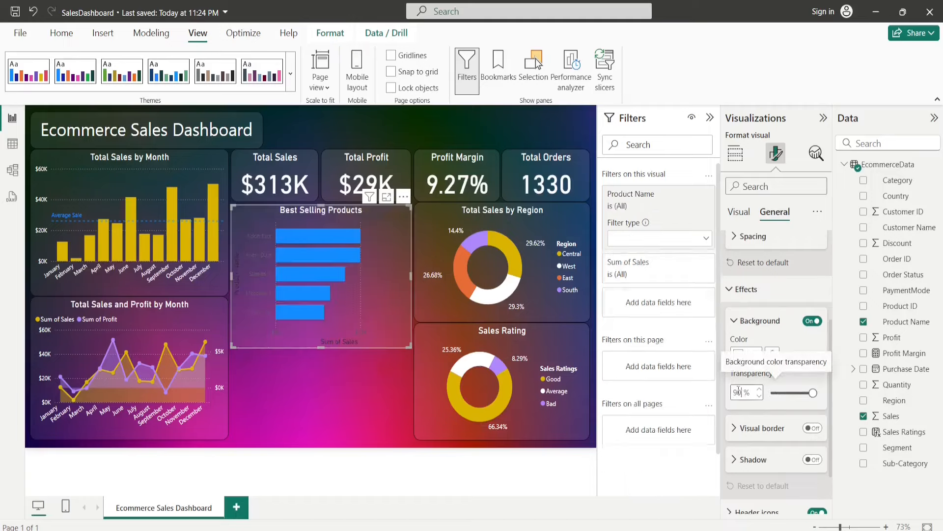
- Turn on the Best Selling Products chart's visual border and give it rounded corners
click(812, 428)
click(751, 433)
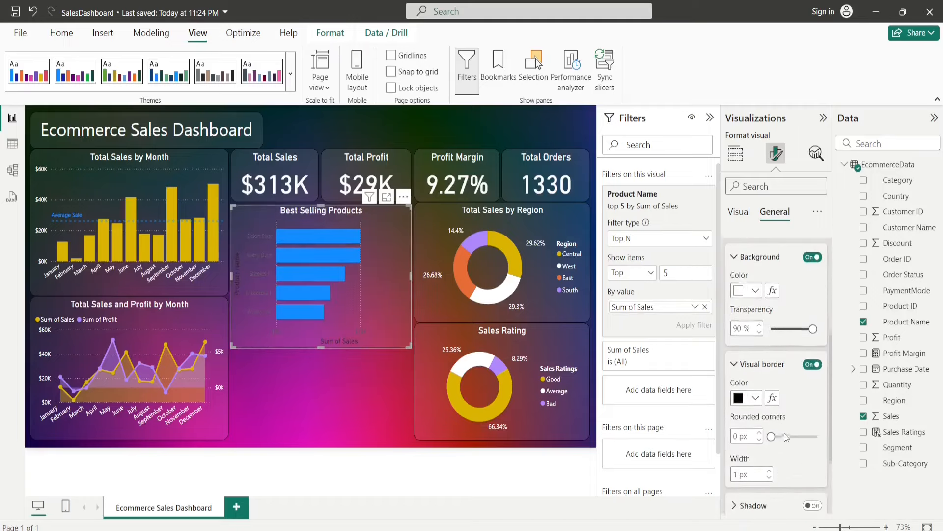
scroll(740, 442, down, 1)
- Make the bar chart's X-axis values white and turn off the X-axis title
click(740, 211)
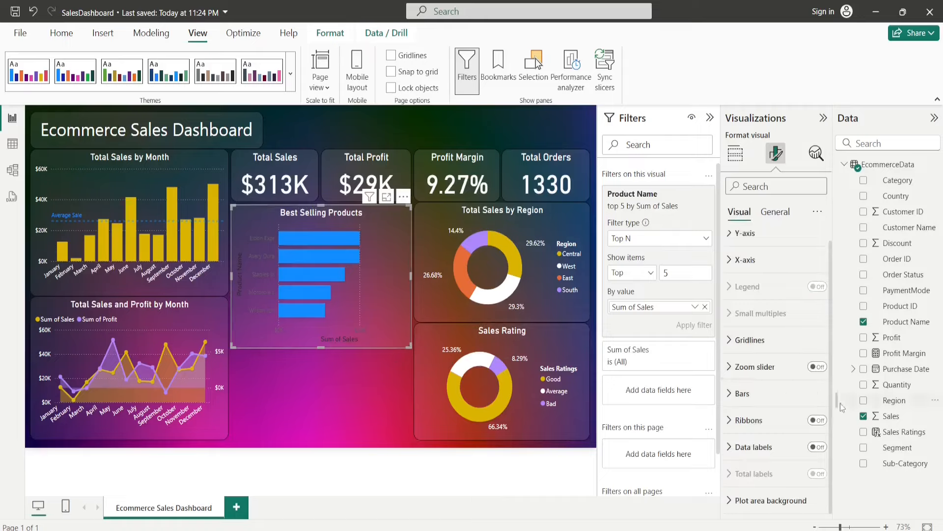
click(727, 266)
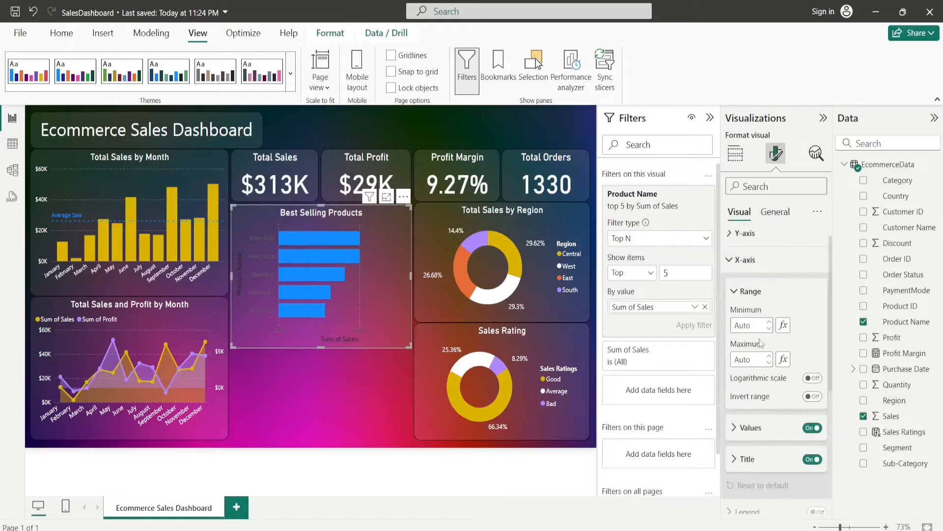
click(736, 431)
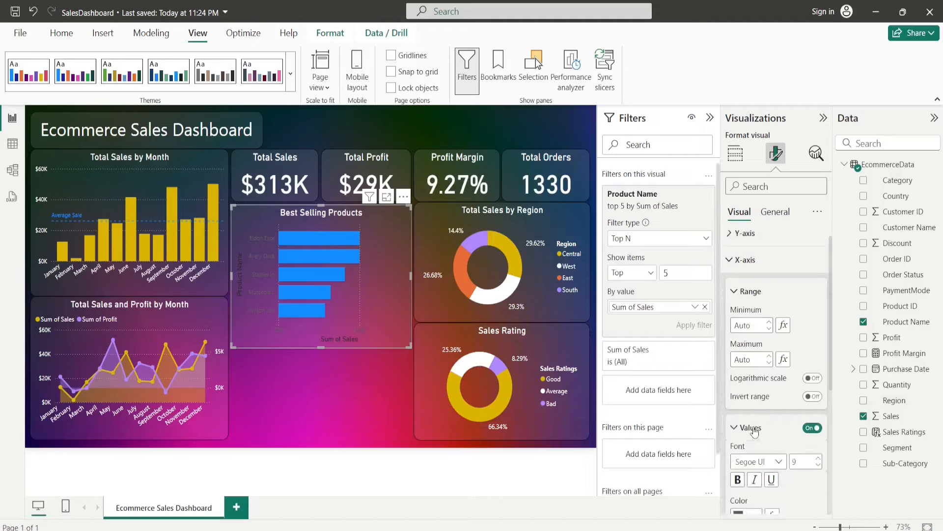
scroll(742, 442, down, 2)
click(757, 450)
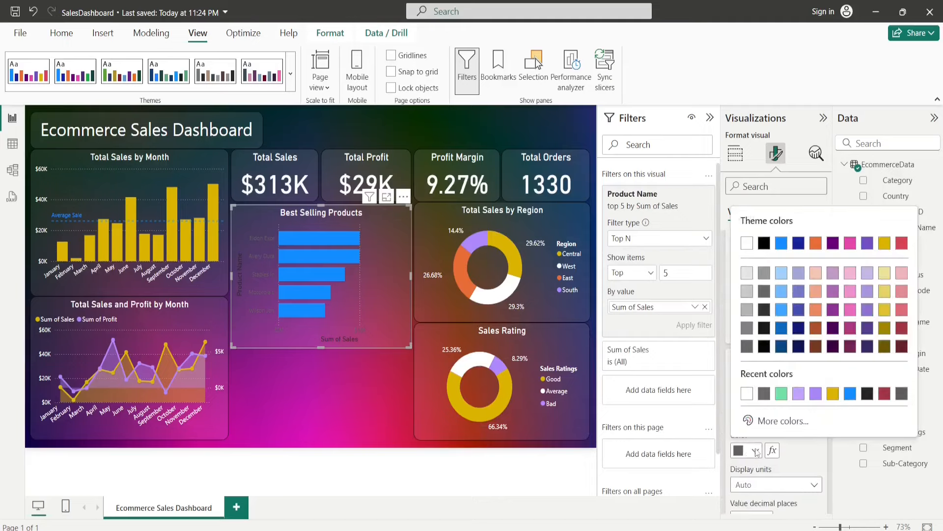
click(747, 393)
click(742, 362)
scroll(776, 384, down, 2)
click(812, 329)
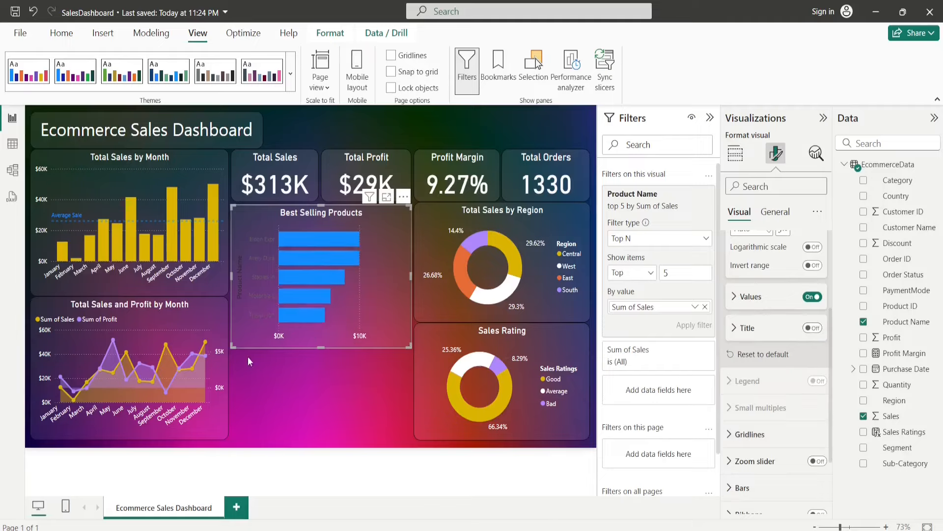
- Make the bar chart's Y-axis product labels white and turn off the Y-axis title
scroll(808, 333, up, 2)
scroll(807, 332, up, 1)
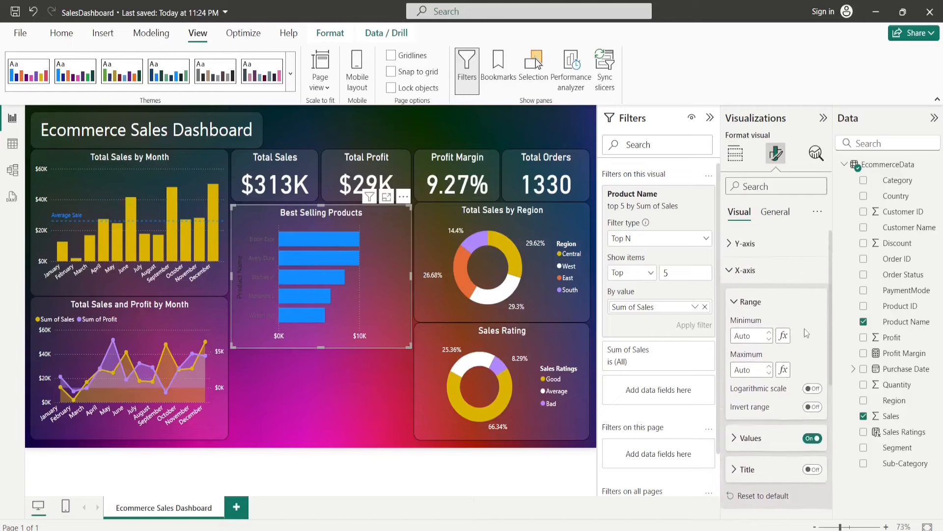
click(731, 245)
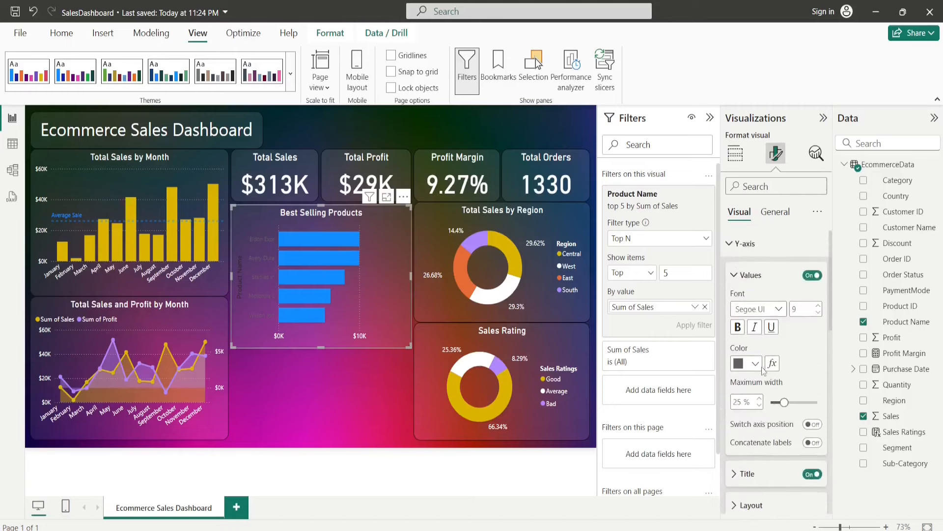
click(756, 364)
click(748, 310)
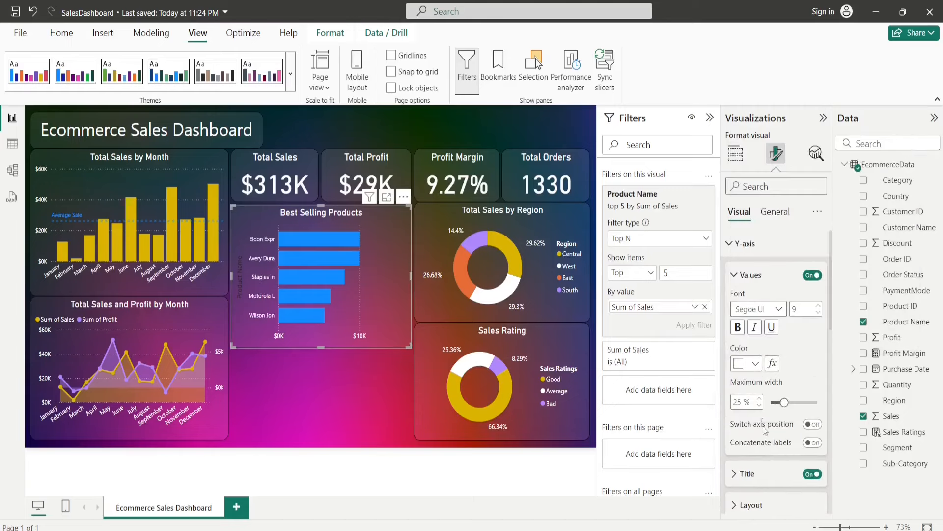
scroll(760, 418, down, 1)
click(357, 390)
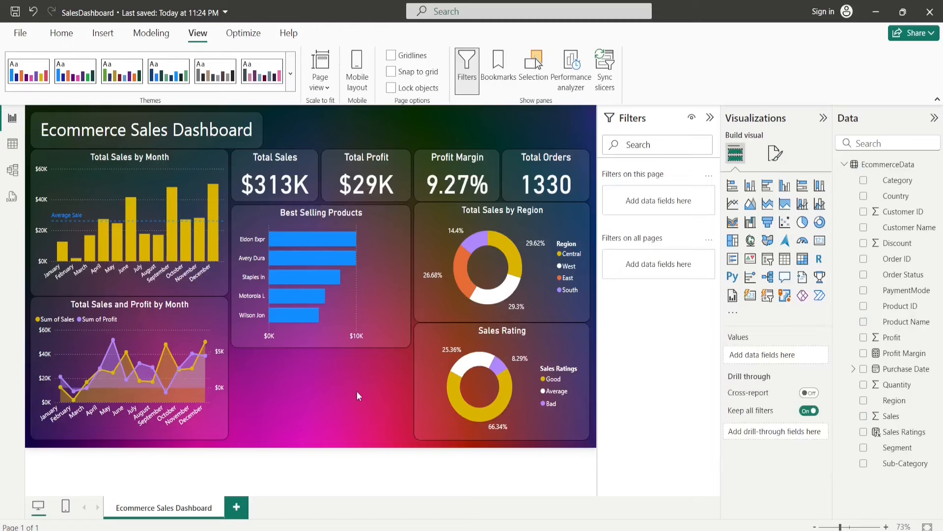
- Shorten the Best Selling Products chart so its lower edge lines up with the Total Sales by Region chart
click(344, 318)
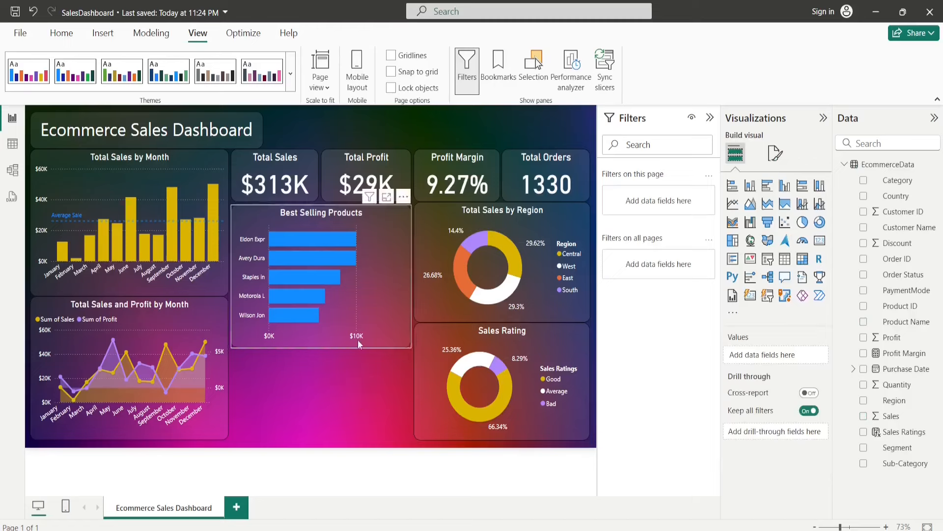
drag(322, 347, 326, 323)
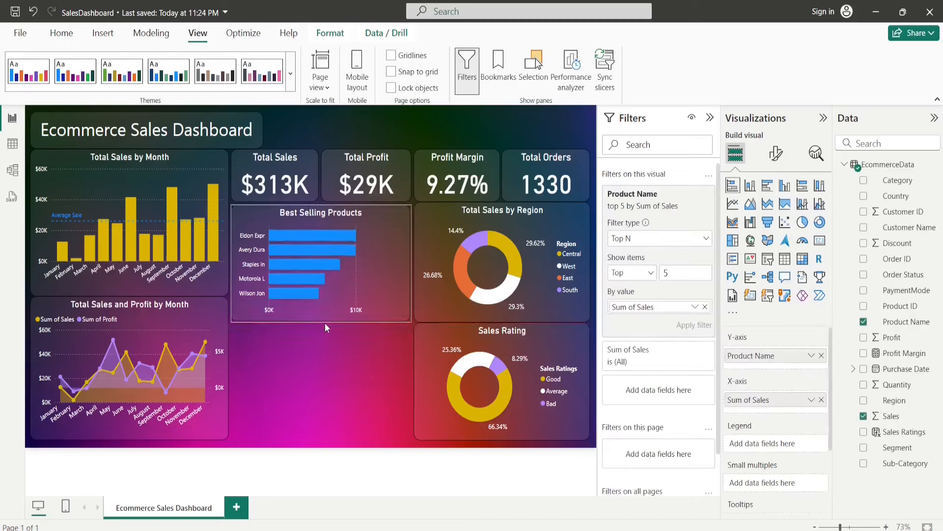
click(360, 378)
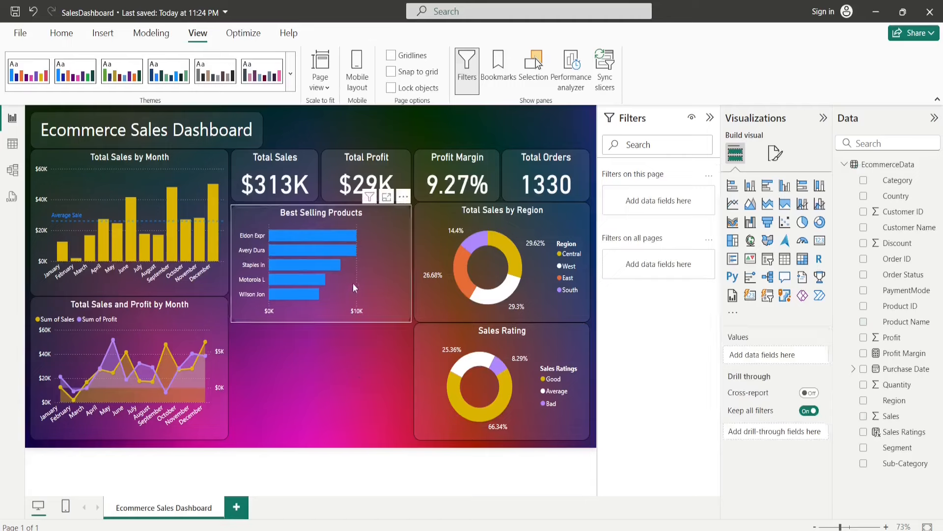
click(353, 283)
click(342, 382)
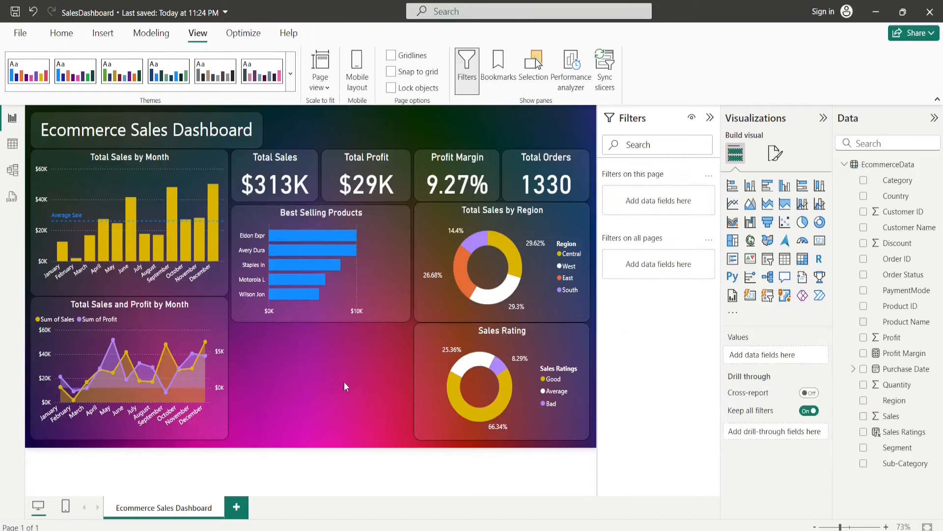
- Duplicate the Best Selling Products chart and place the copy directly beneath the original, beside the Sales Rating chart
click(363, 285)
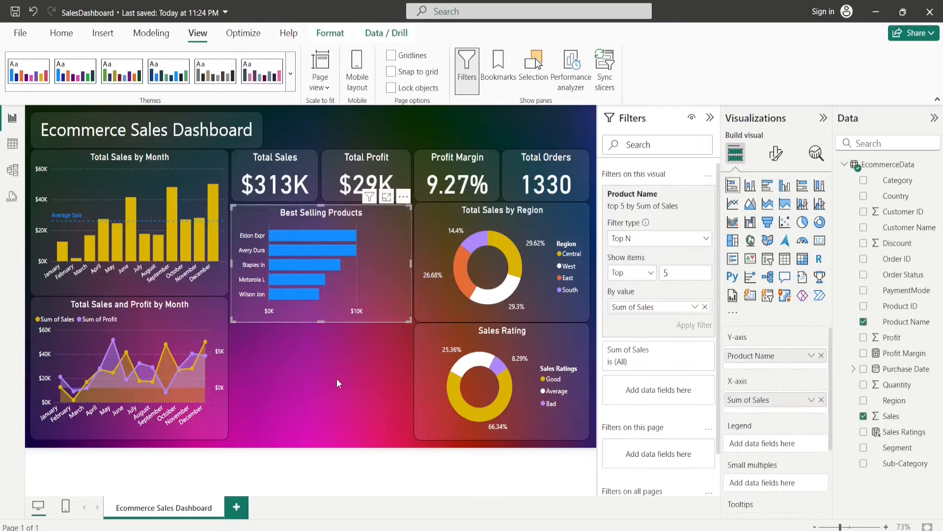
click(337, 379)
click(359, 282)
key(ctrl+c)
key(ctrl+v)
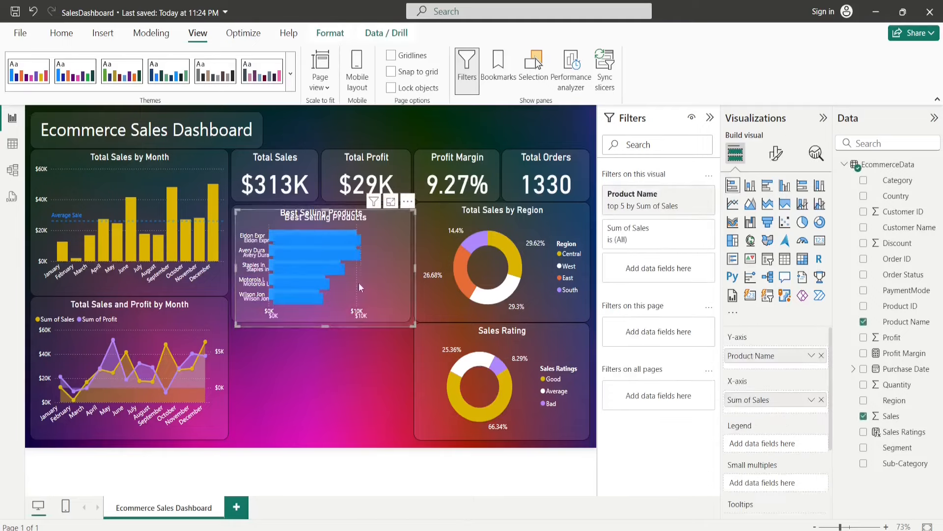
drag(358, 282, 358, 399)
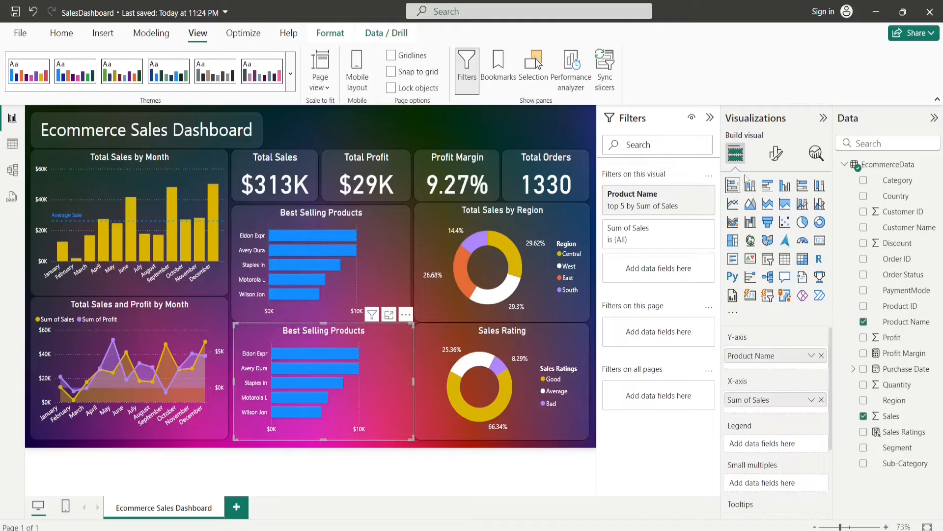
- Change the lower chart's Product Name Top N filter to show the bottom 5 items by Sum of Sales
click(691, 194)
click(632, 272)
click(622, 304)
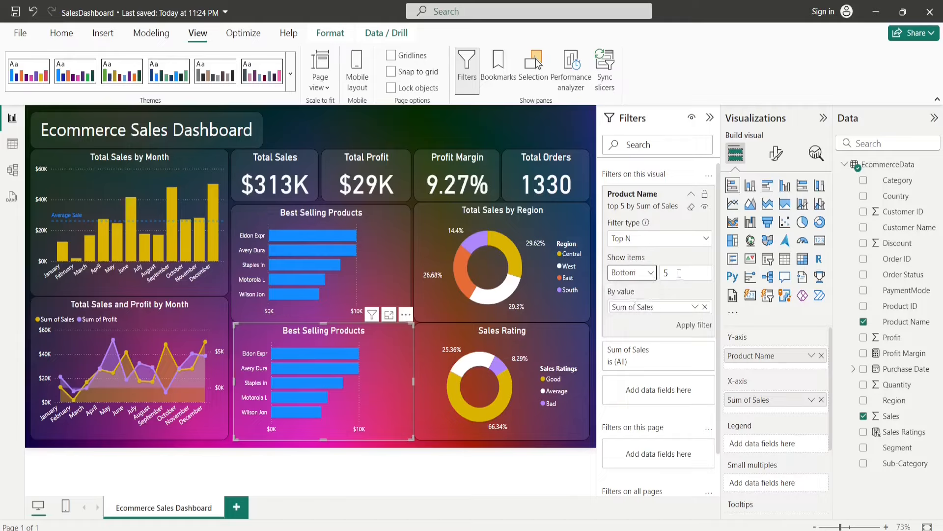
click(680, 273)
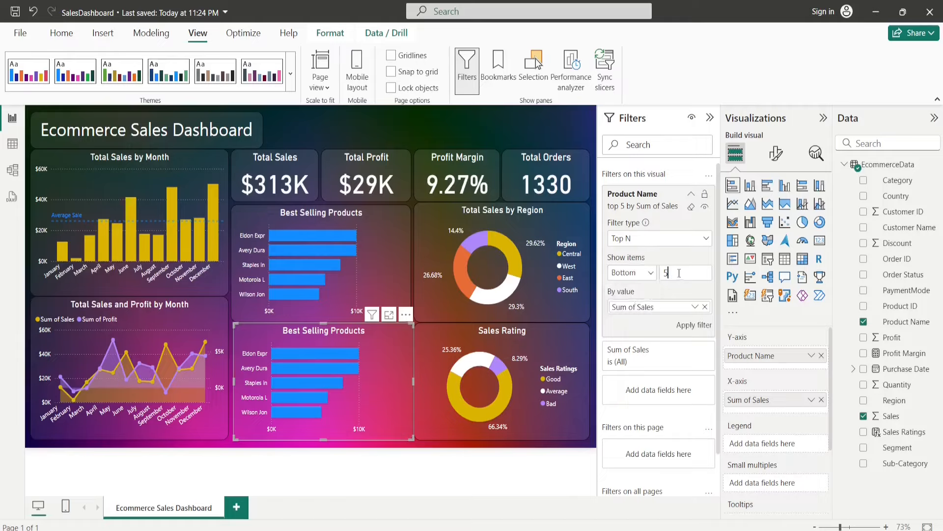
click(692, 328)
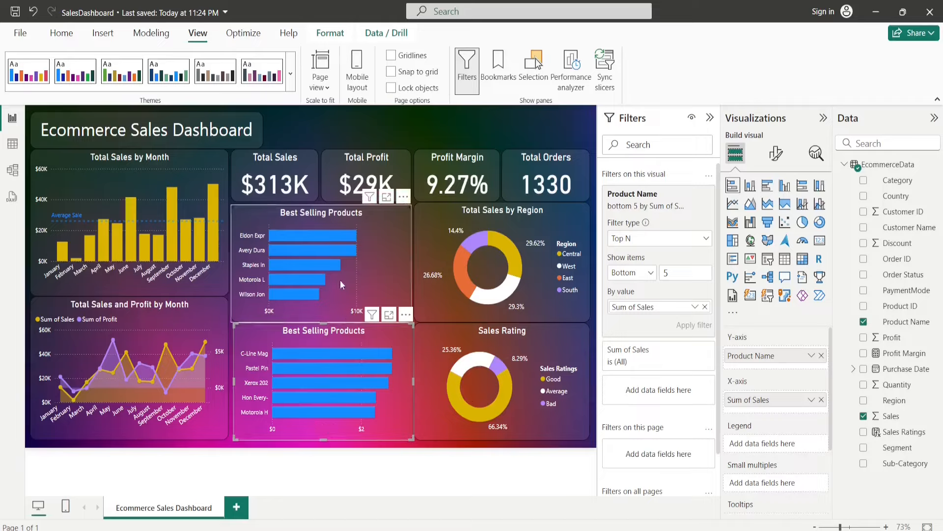
- Recolor the bars of the upper Best Selling Products chart to the recently used light green
click(342, 292)
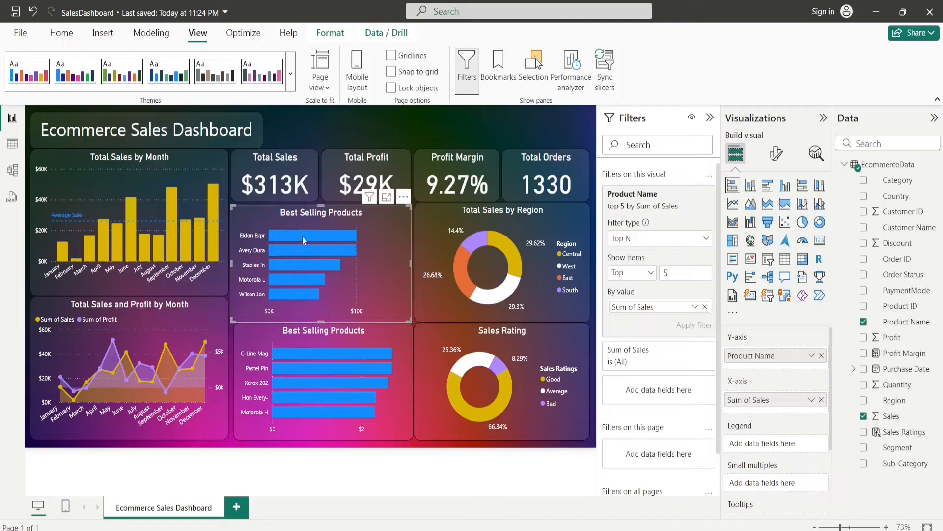
click(777, 154)
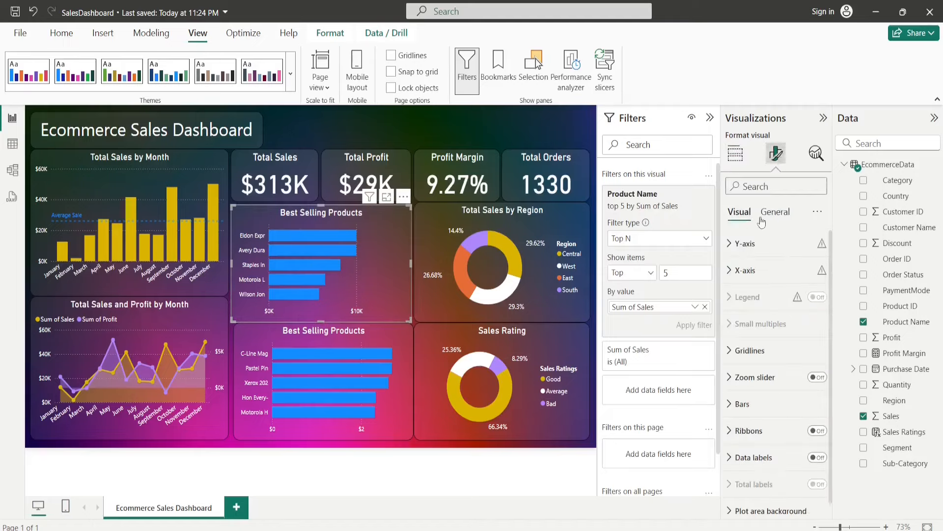
scroll(773, 448, down, 1)
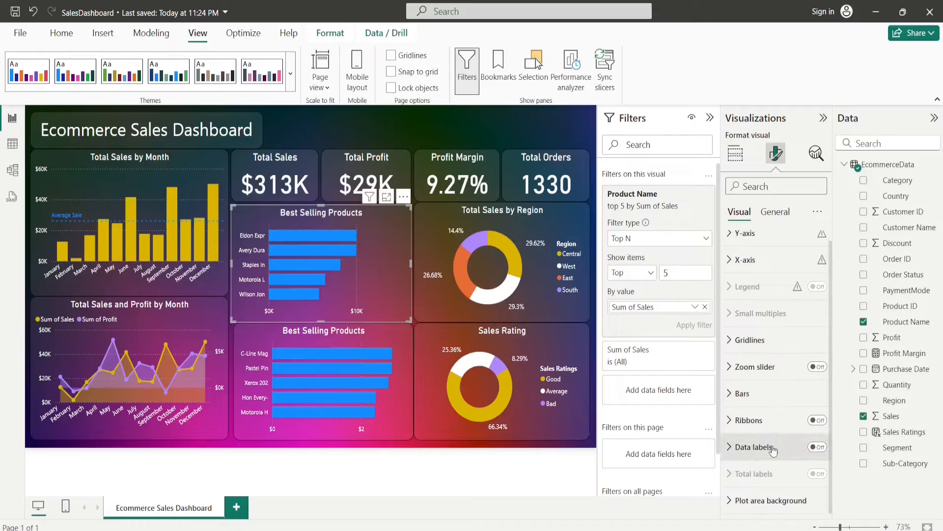
click(741, 393)
scroll(794, 435, down, 2)
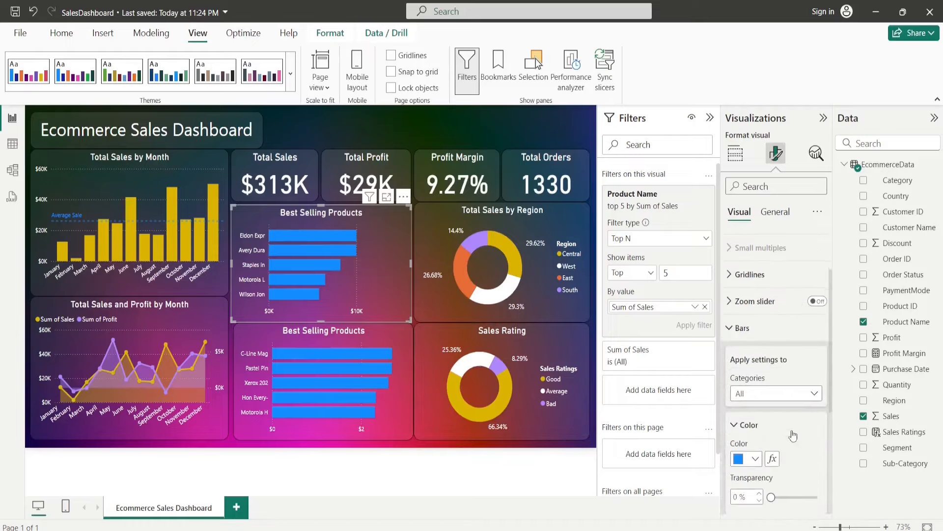
scroll(759, 413, down, 3)
click(751, 328)
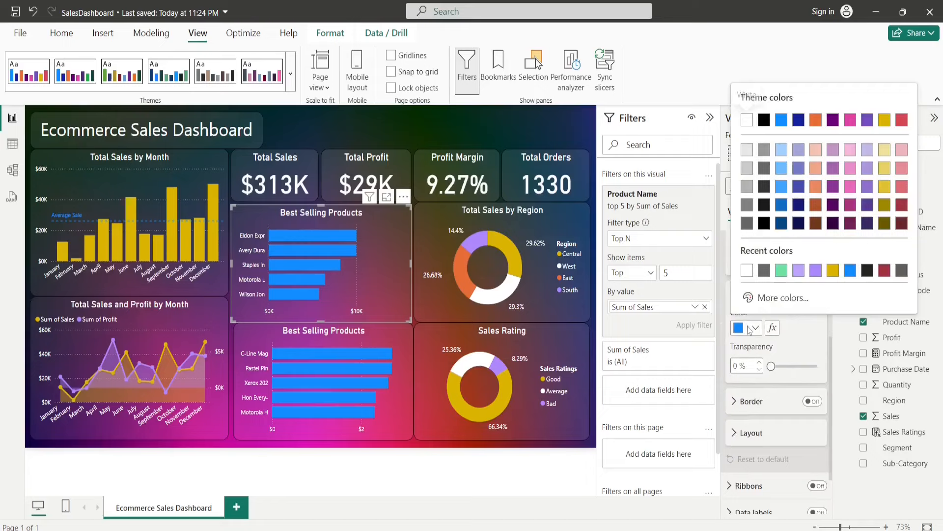
click(781, 271)
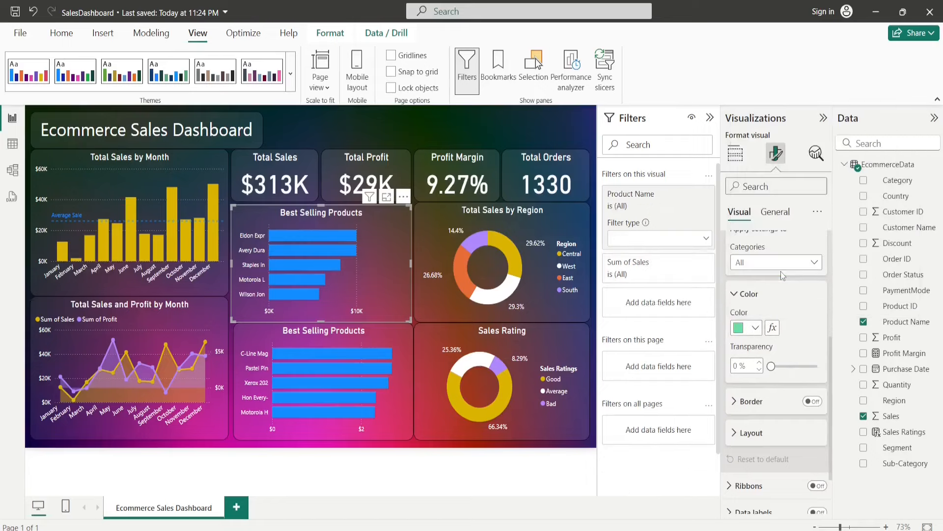
- Recolor the bars of the lower, bottom 5 chart to the recently used light purple
click(387, 412)
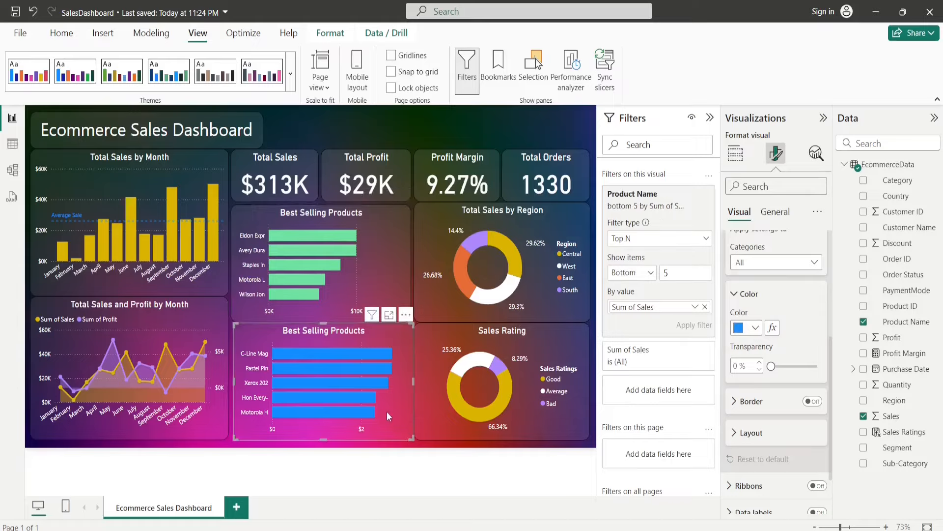
click(755, 328)
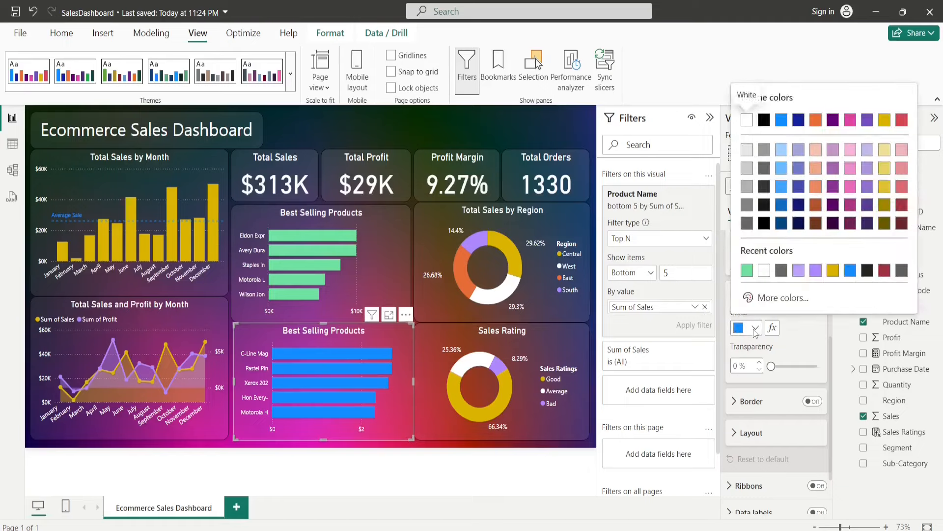
click(799, 271)
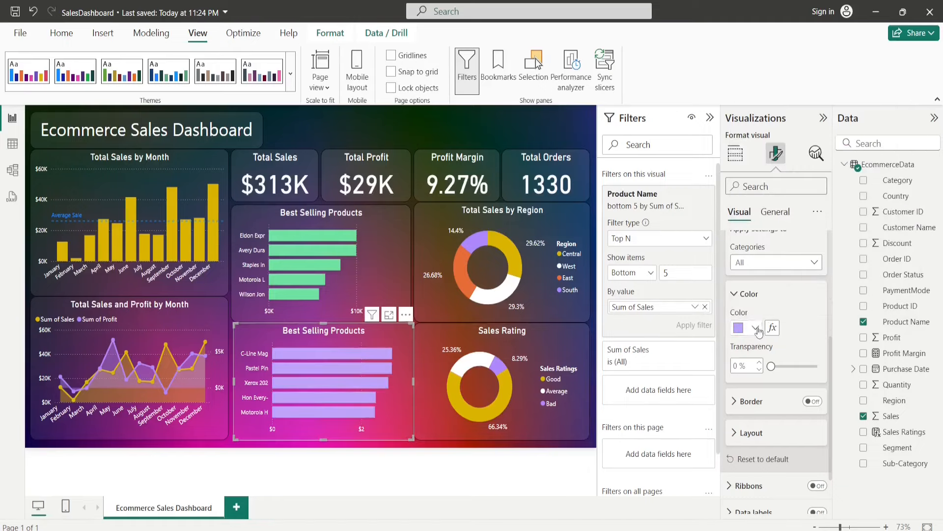
click(424, 471)
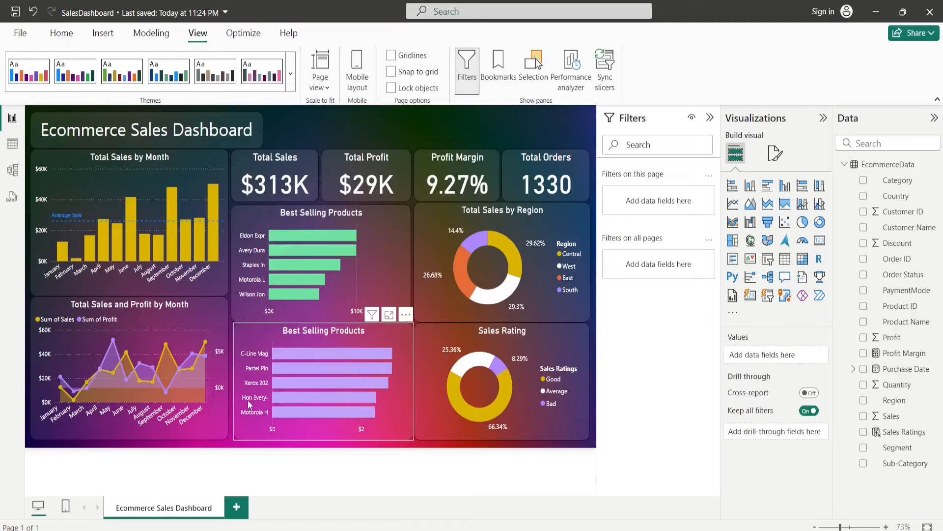
- Resize the lower Best Selling Products chart so both of its side edges line up with the chart above
click(249, 399)
click(238, 385)
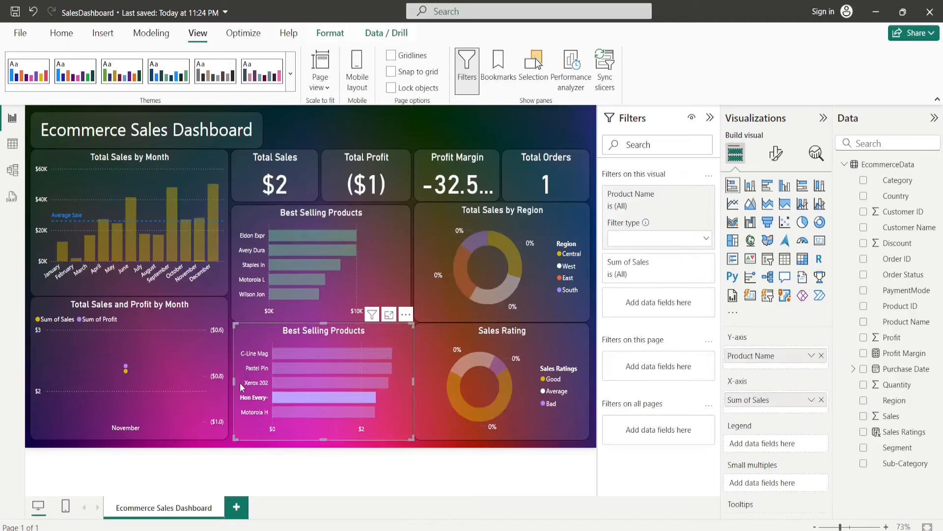
drag(235, 384, 232, 386)
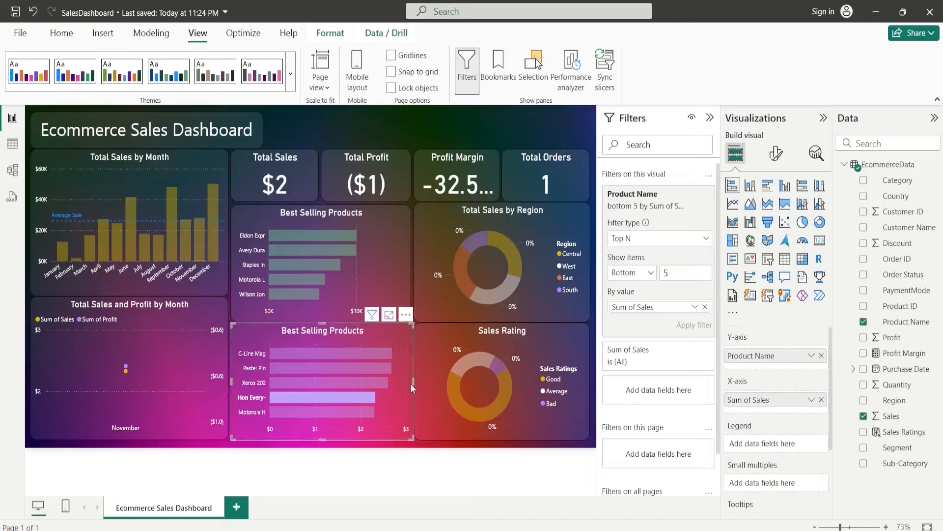
drag(410, 384, 410, 384)
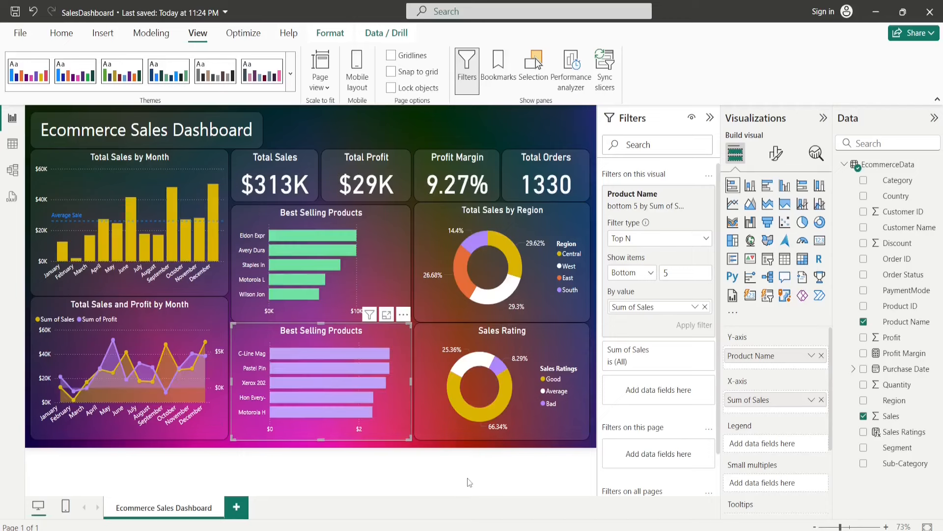
click(469, 481)
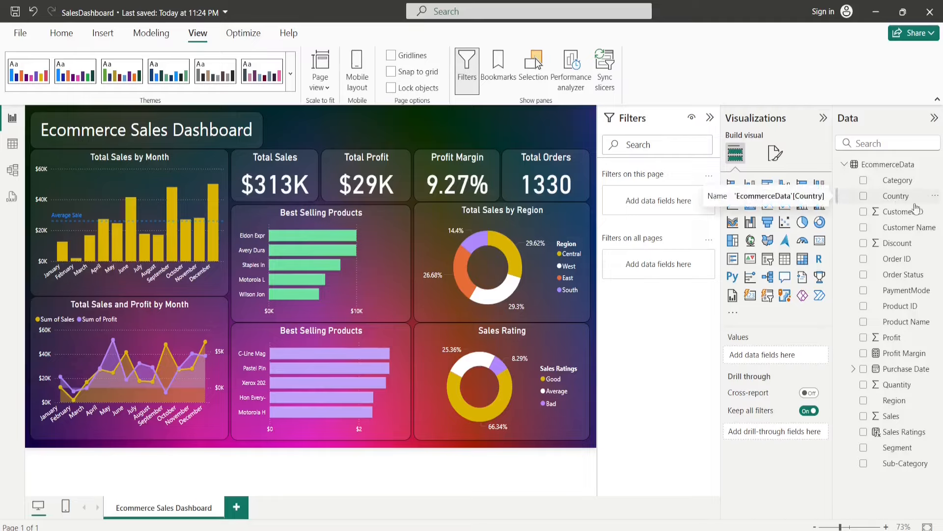
- Create a new group on the Country field combining Canada, Mexico and USA, and name it North America
click(935, 196)
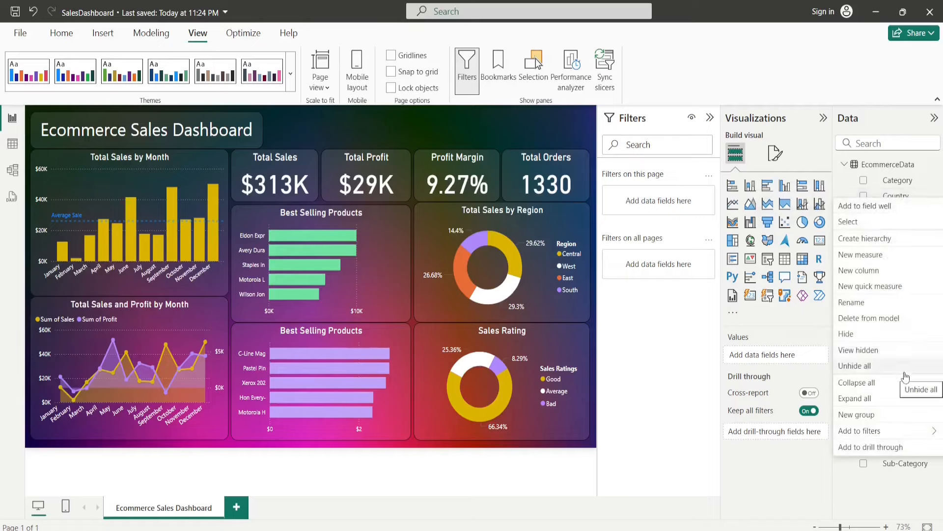
click(861, 420)
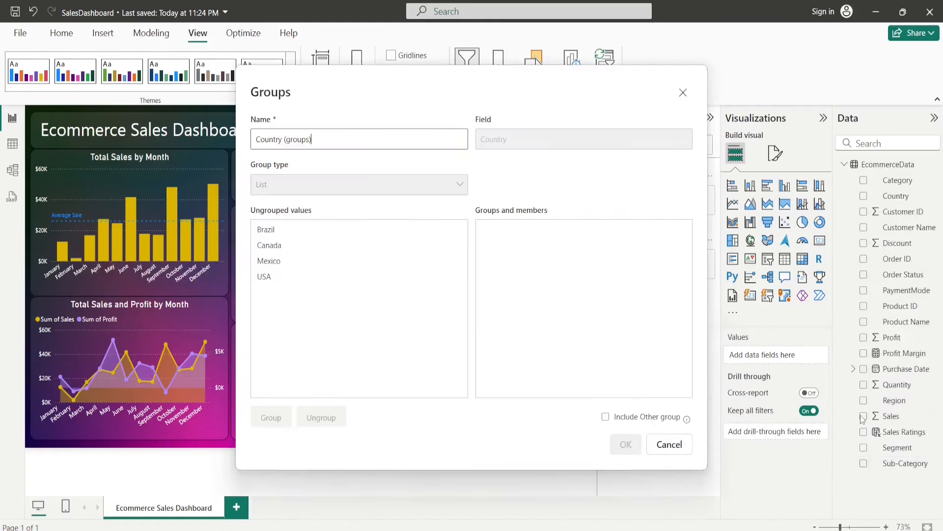
click(270, 246)
ctrl+click(269, 261)
ctrl+click(265, 277)
click(271, 417)
double_click(548, 229)
text(North America)
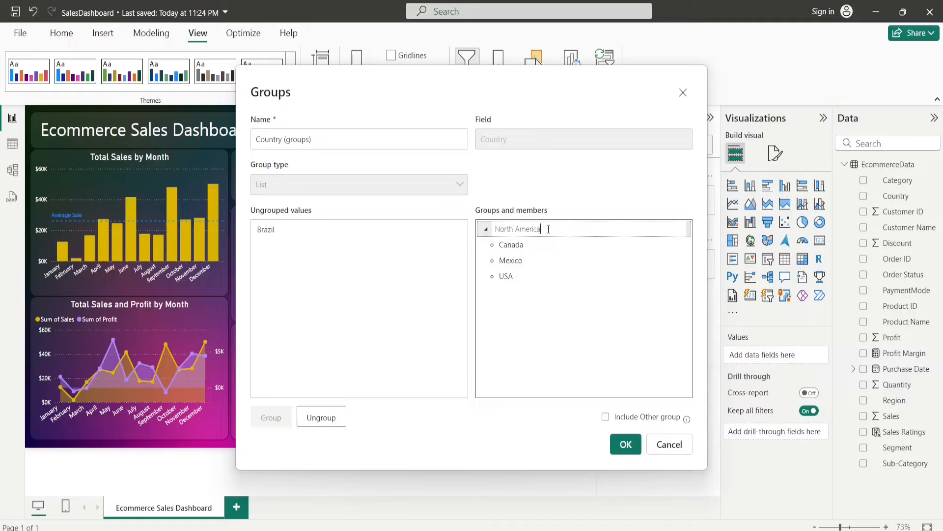
- Put Brazil in its own group named South America and finish the Country (groups) field
click(266, 230)
click(273, 422)
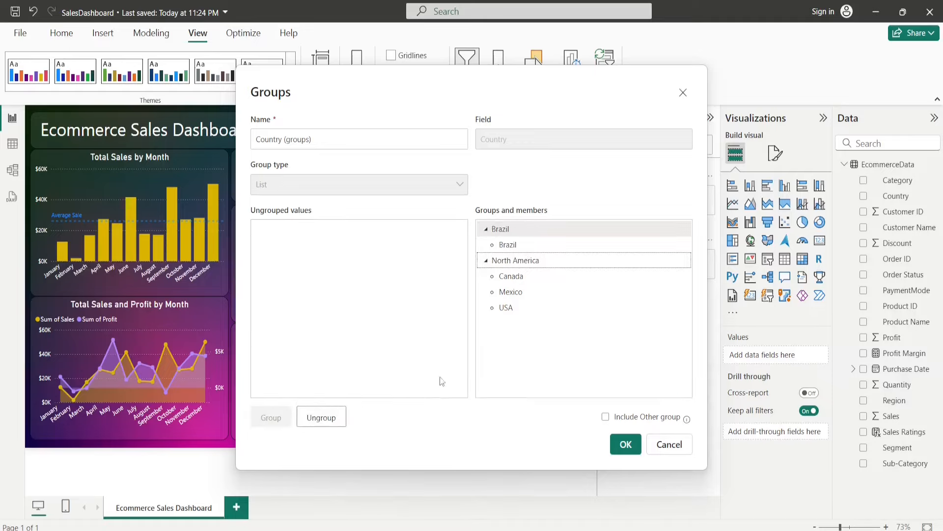
double_click(529, 228)
text(South America)
click(626, 444)
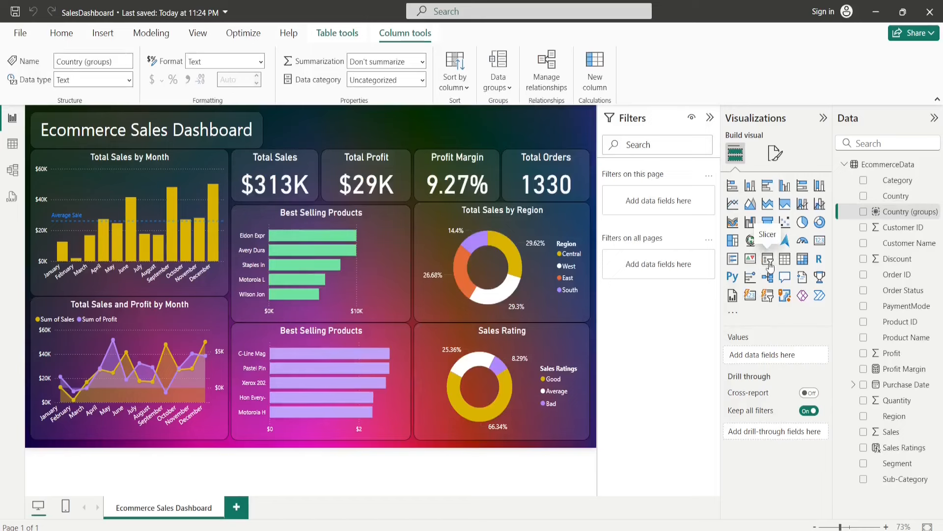
- Insert a slicer for Country (groups) and fit it into the header strip beside the dashboard title, above the KPI cards
click(769, 266)
drag(90, 208, 288, 185)
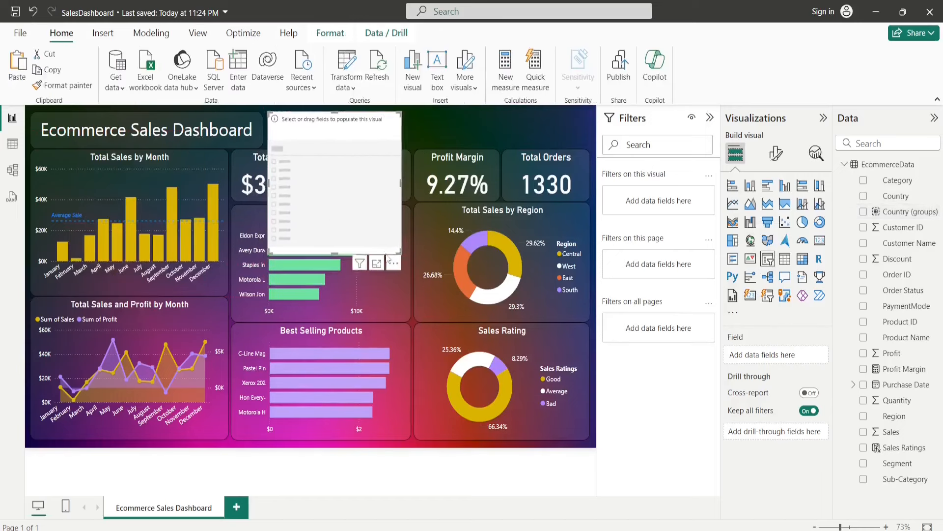
drag(397, 249, 472, 147)
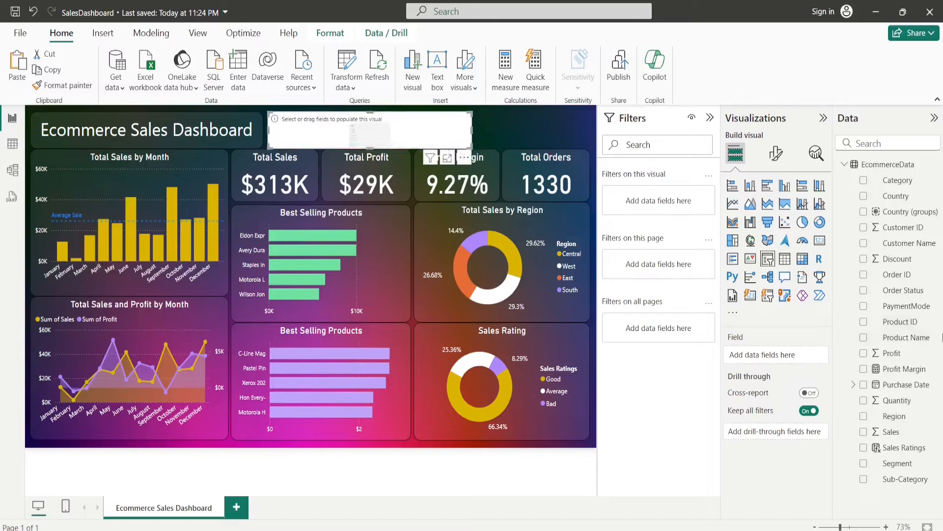
click(863, 211)
- Change the Country (groups) slicer's style to Tile
click(776, 154)
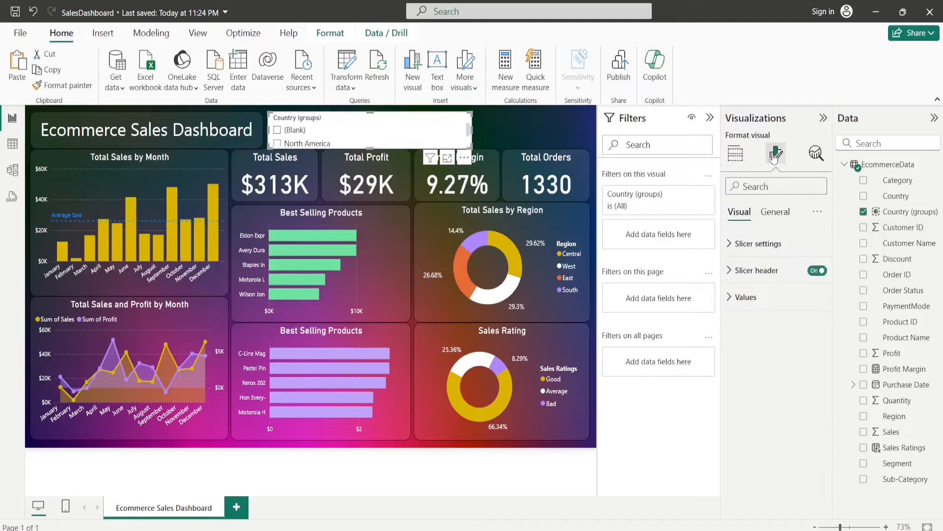
click(738, 246)
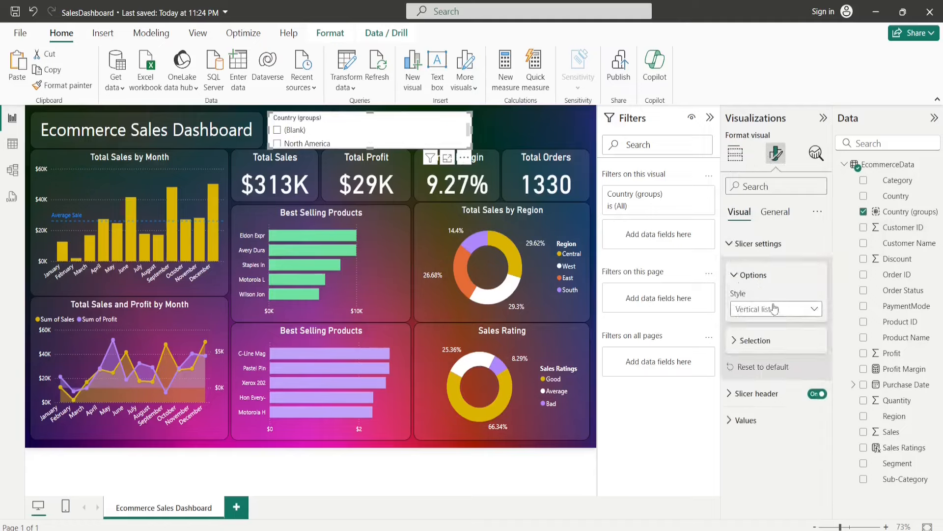
click(793, 313)
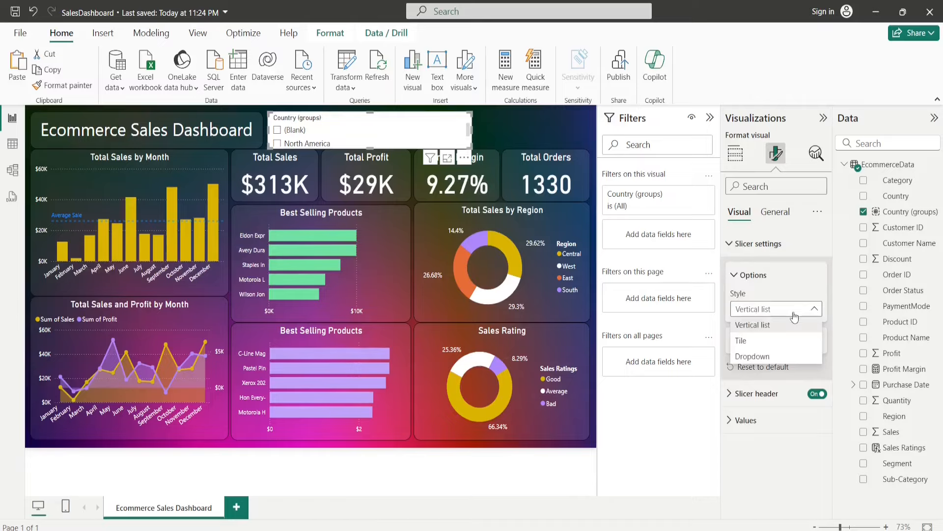
click(760, 341)
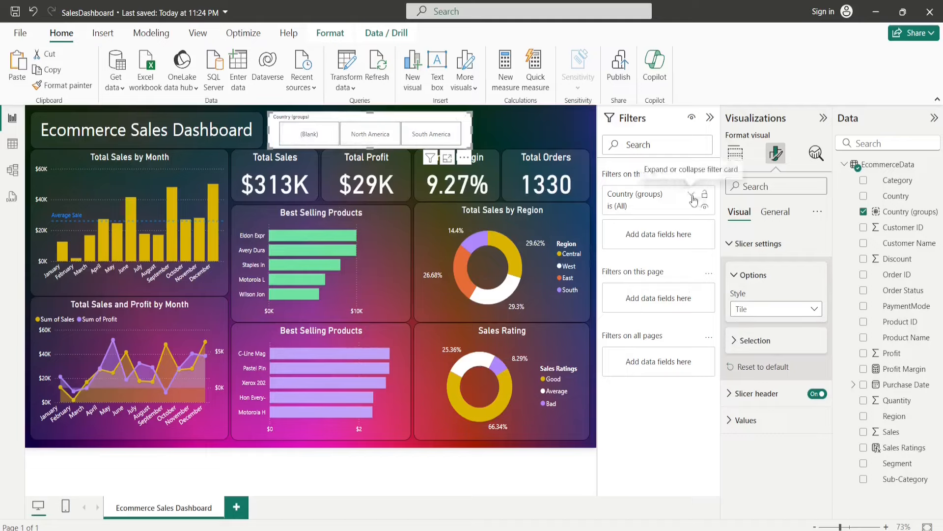
- Filter the slicer's Country (groups) values to include everything except (Blank)
click(692, 195)
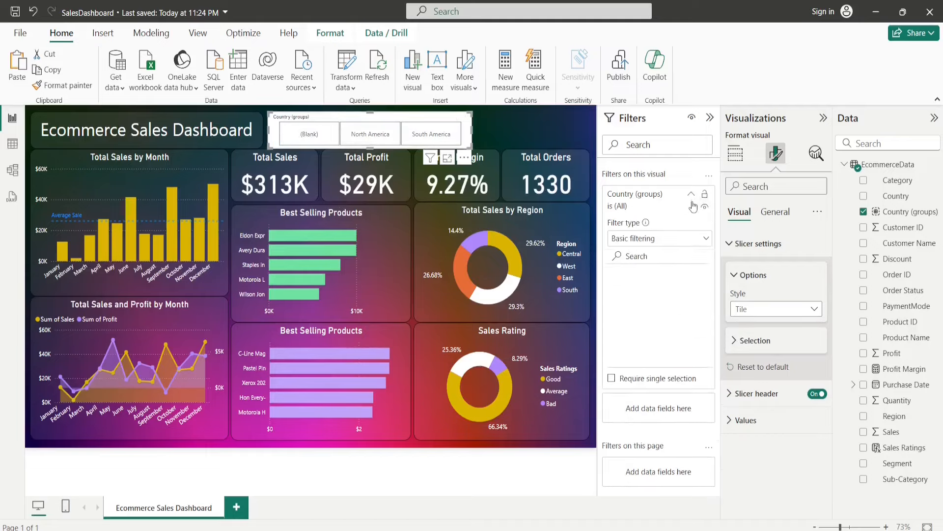
click(641, 243)
click(639, 274)
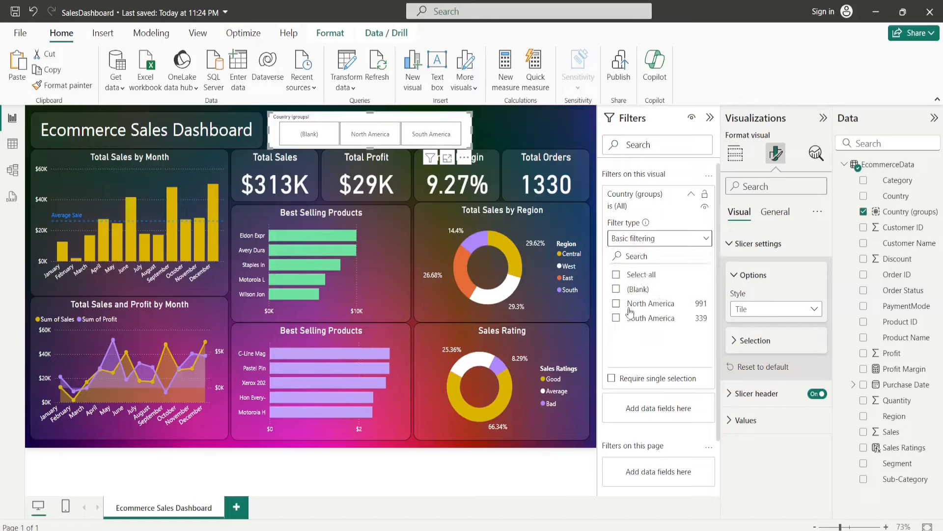
click(616, 276)
click(616, 291)
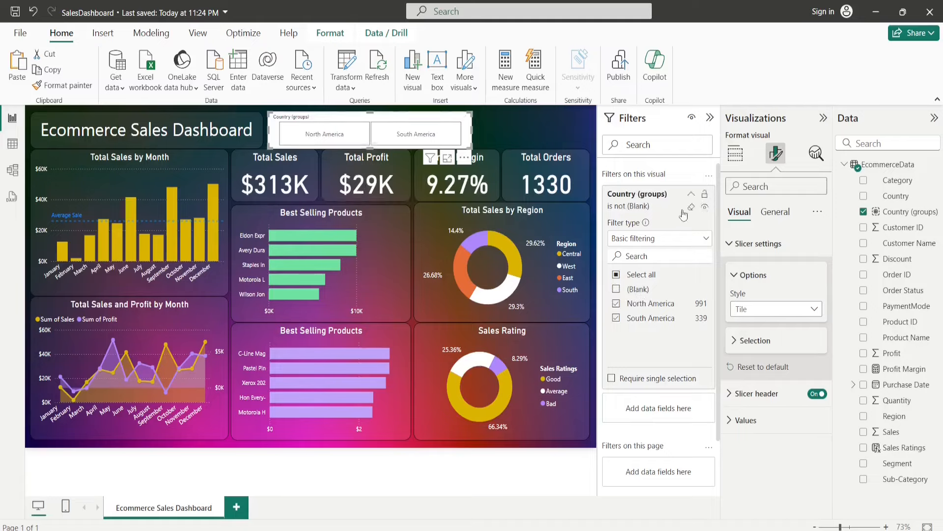
click(691, 195)
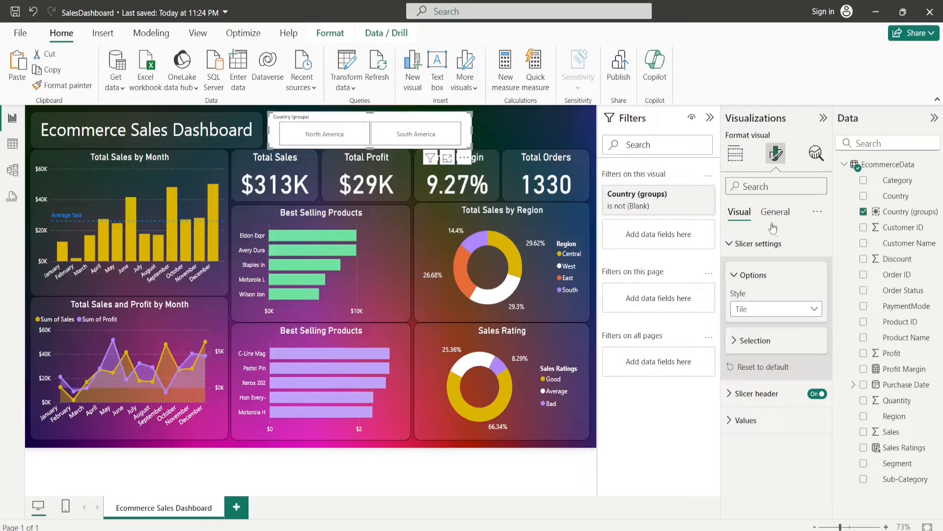
- Clear the title text of the Country (groups) slicer's header while keeping the header on
click(735, 277)
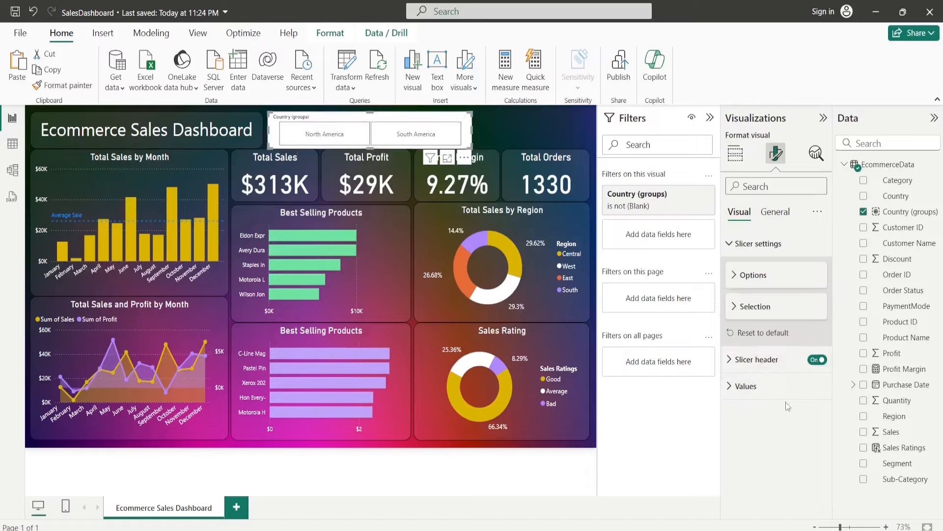
click(734, 364)
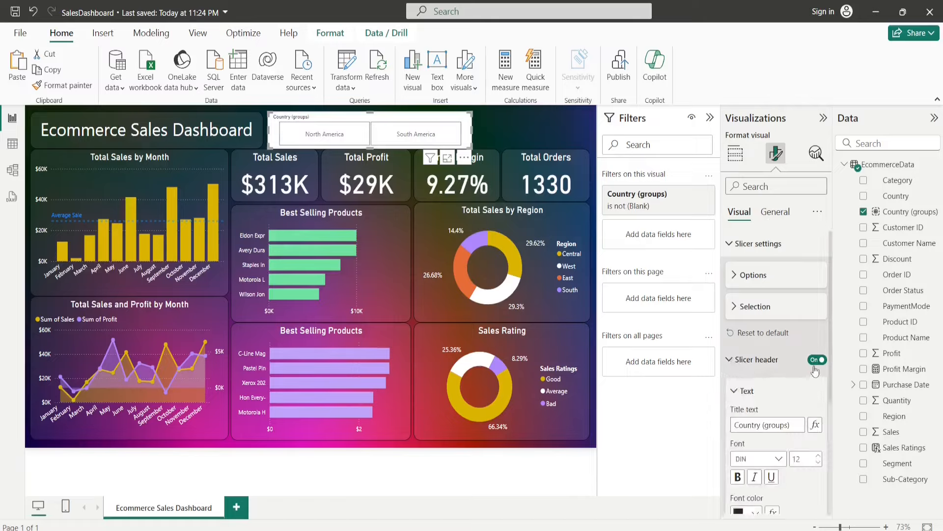
drag(795, 425, 760, 417)
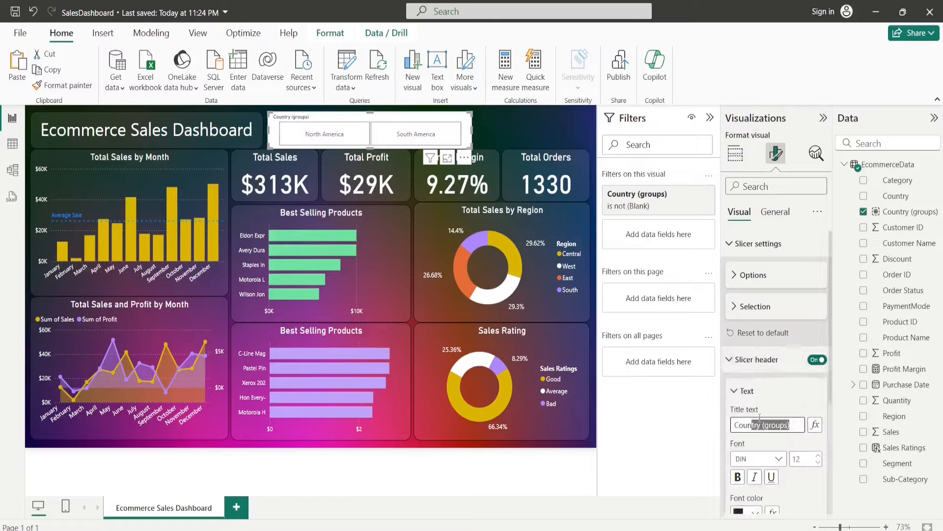
click(817, 359)
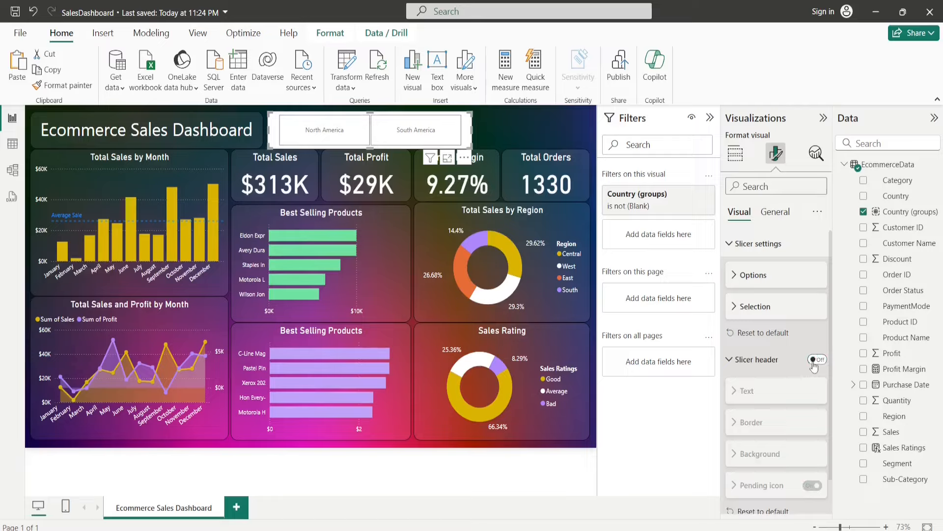
click(817, 359)
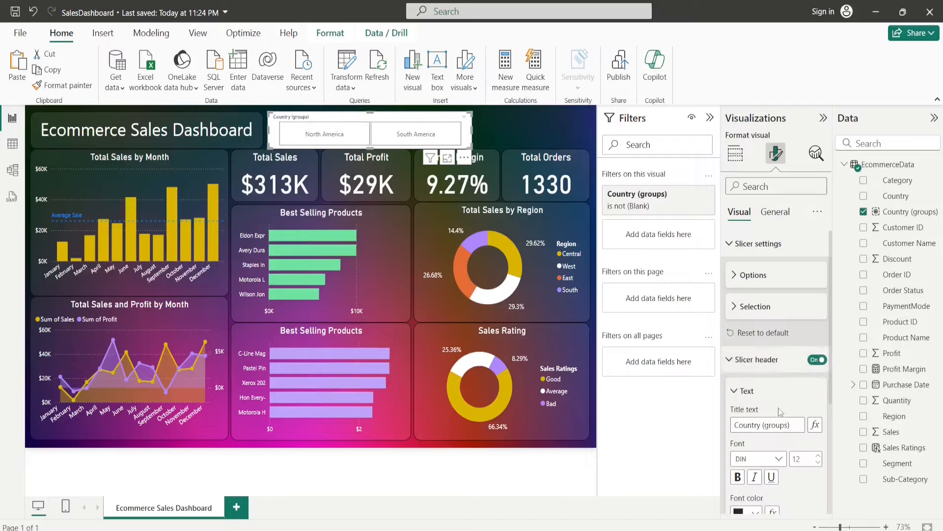
triple_click(793, 426)
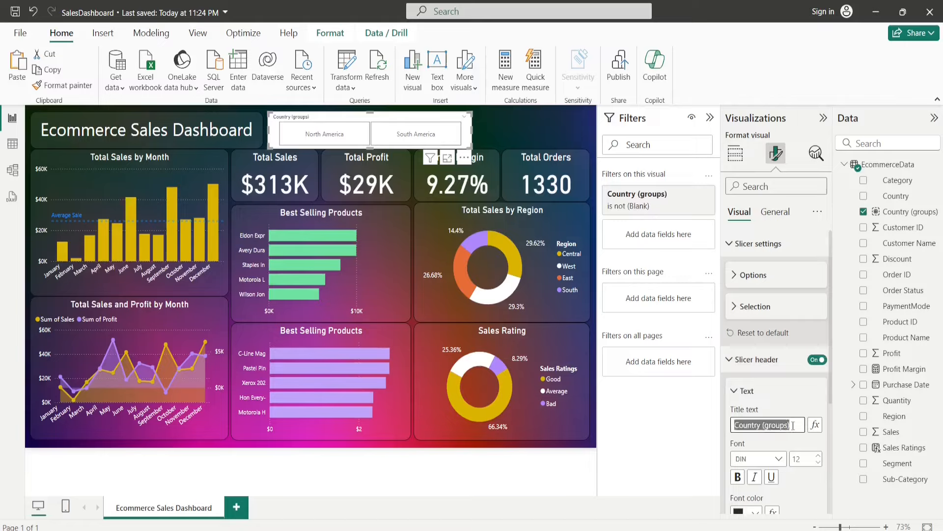
key(BackSpace)
scroll(761, 406, down, 3)
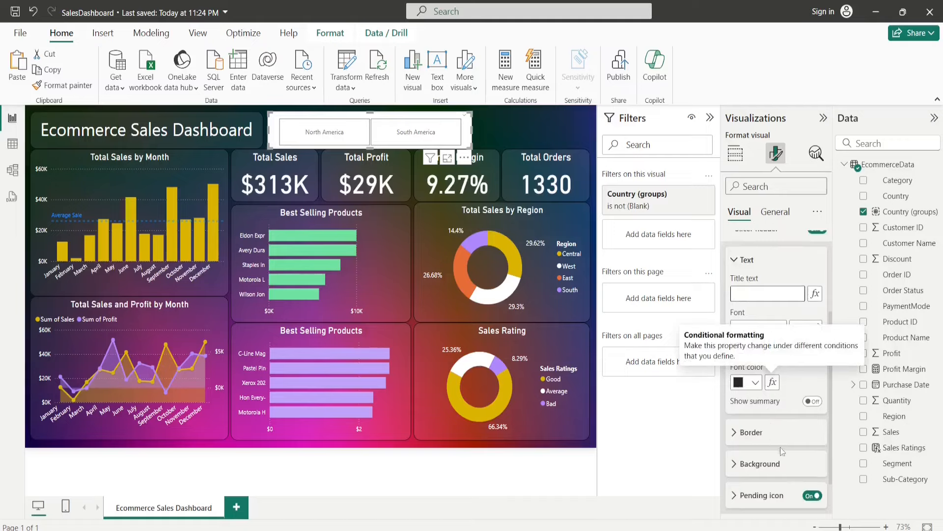
- Set the slicer's background transparency to 90%
click(781, 216)
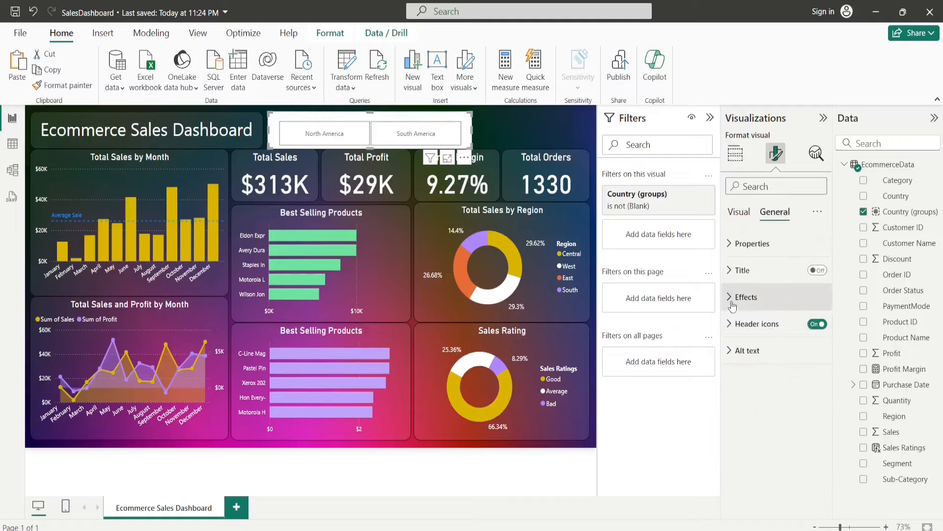
click(750, 297)
drag(771, 400, 814, 401)
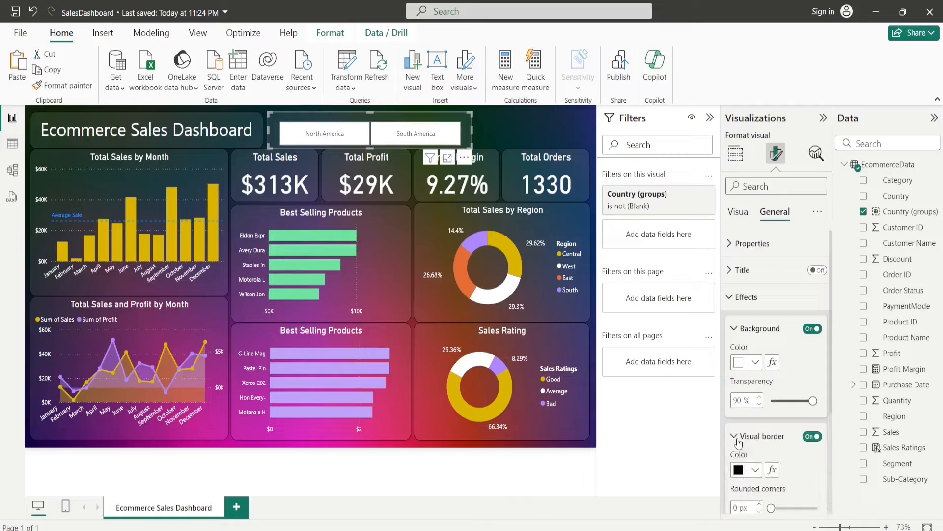
- Turn on the slicer's visual border with 15 px rounded corners, and widen the slicer slightly
click(812, 436)
scroll(743, 443, down, 2)
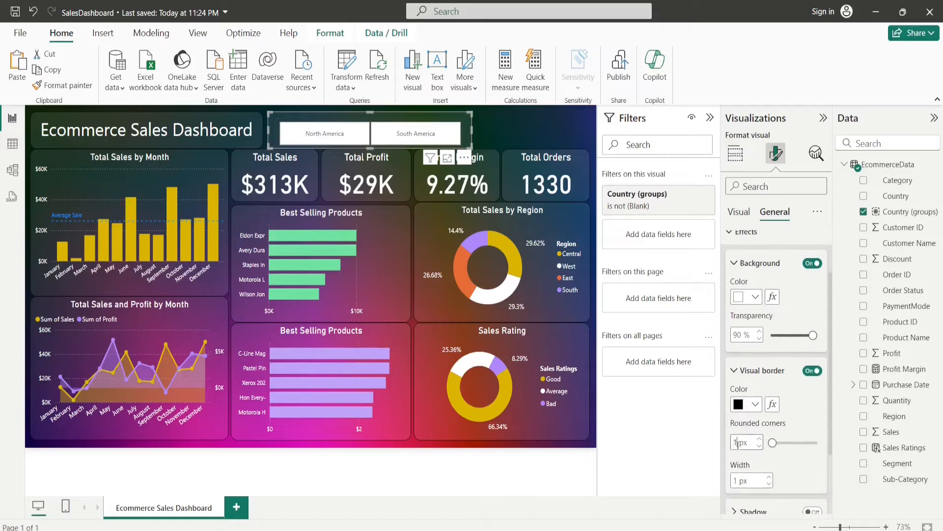
drag(773, 443, 794, 442)
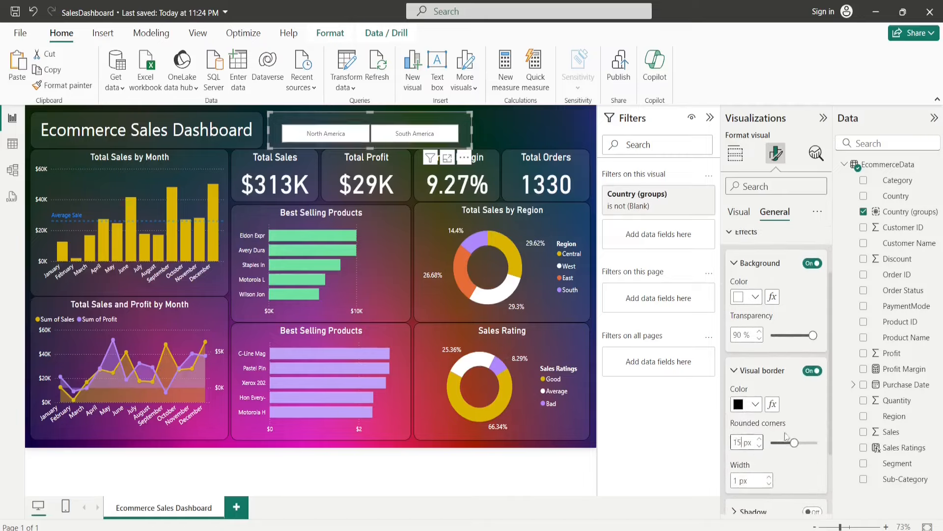
click(737, 269)
drag(473, 129, 487, 130)
click(540, 129)
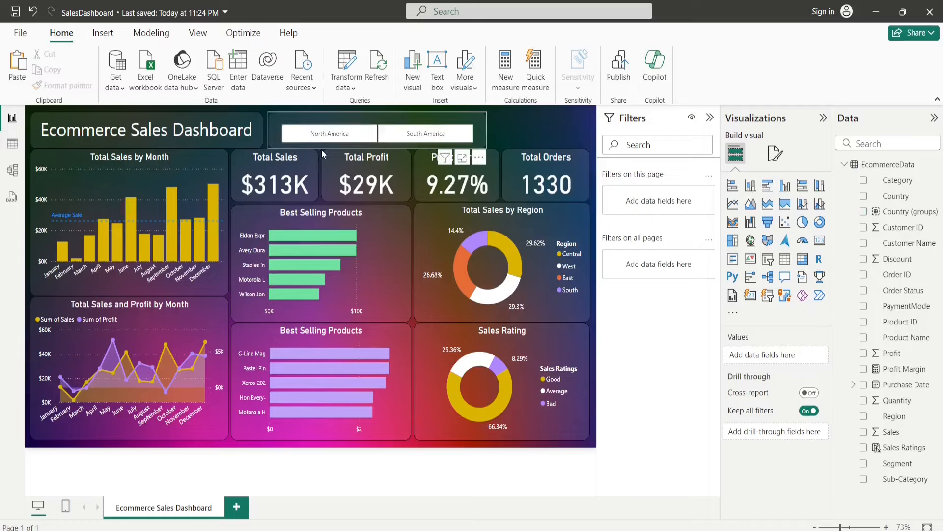
- Make the value labels of the North America and South America slicer bold
click(776, 154)
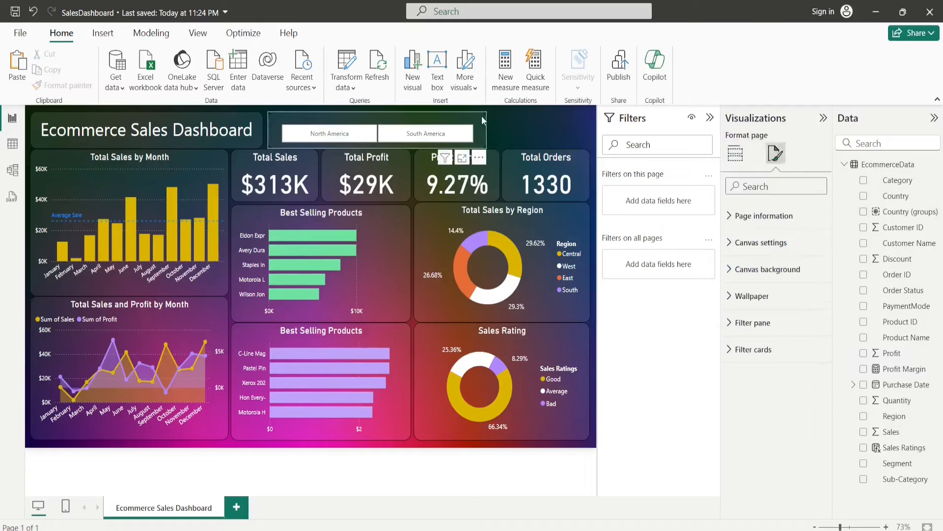
click(482, 119)
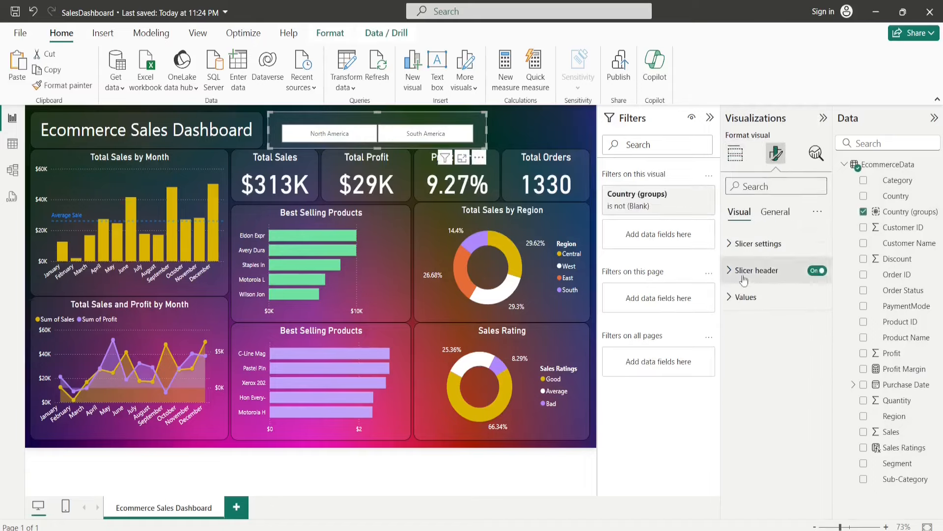
click(756, 270)
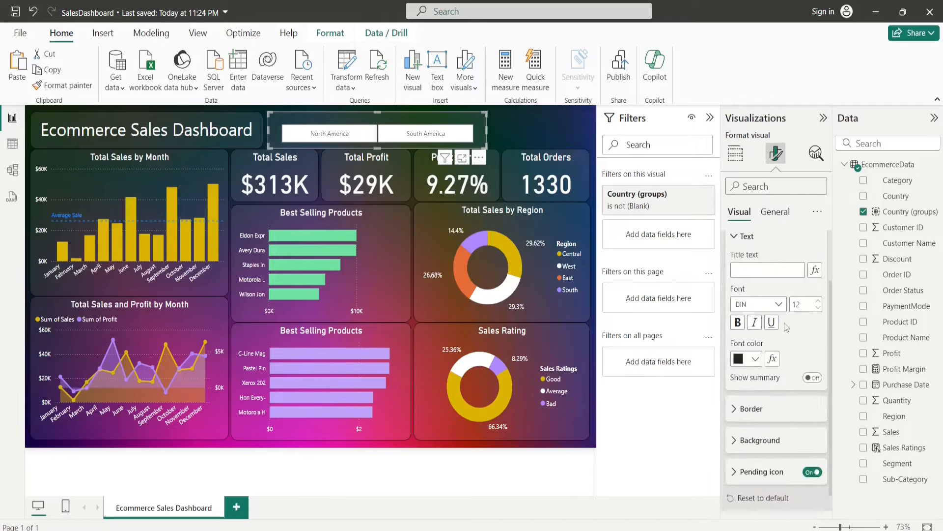
scroll(757, 426, down, 1)
click(732, 453)
scroll(776, 423, down, 3)
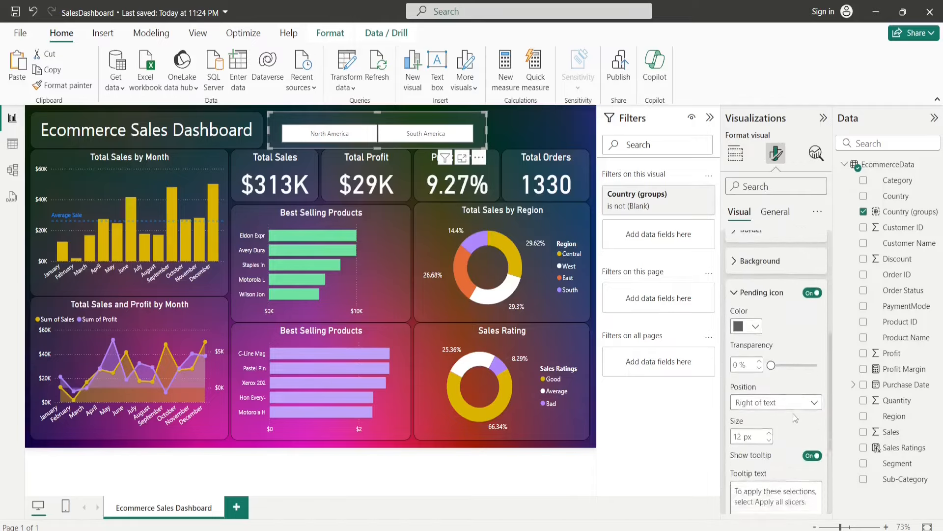
click(742, 500)
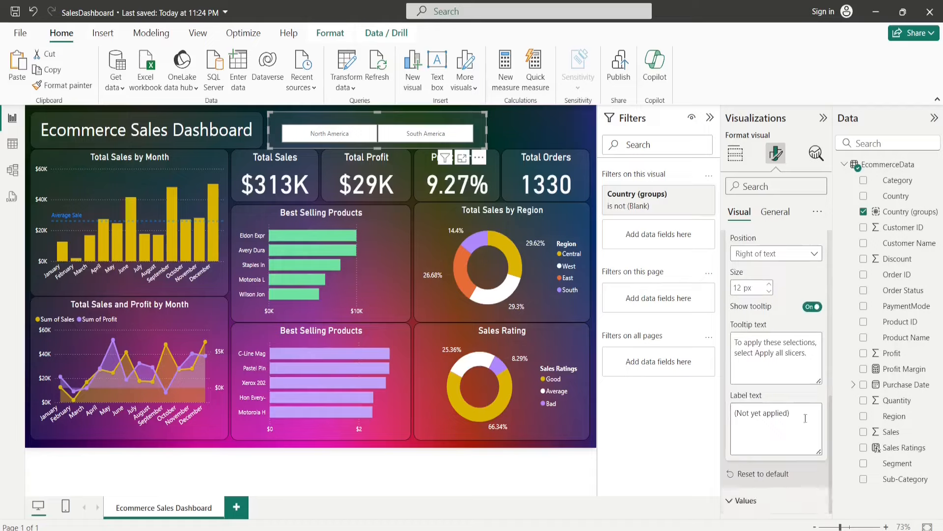
scroll(804, 421, down, 5)
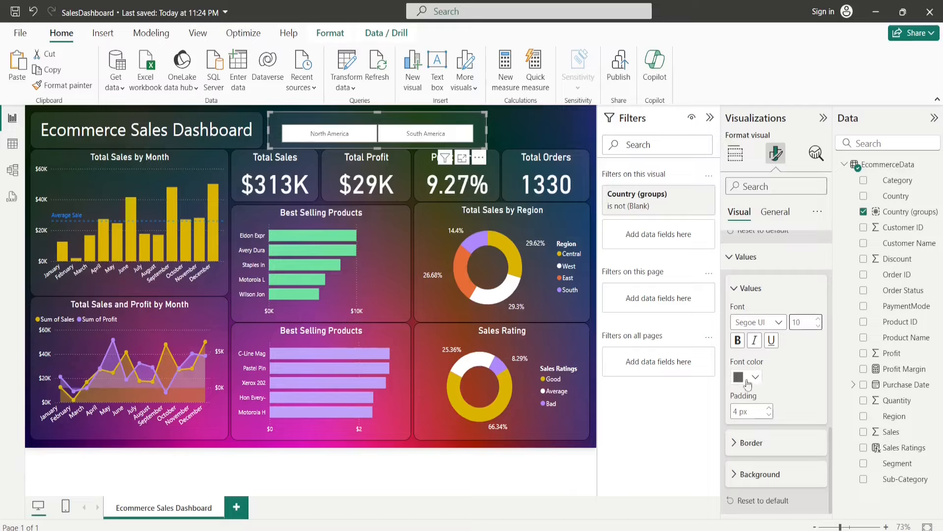
click(736, 340)
click(541, 472)
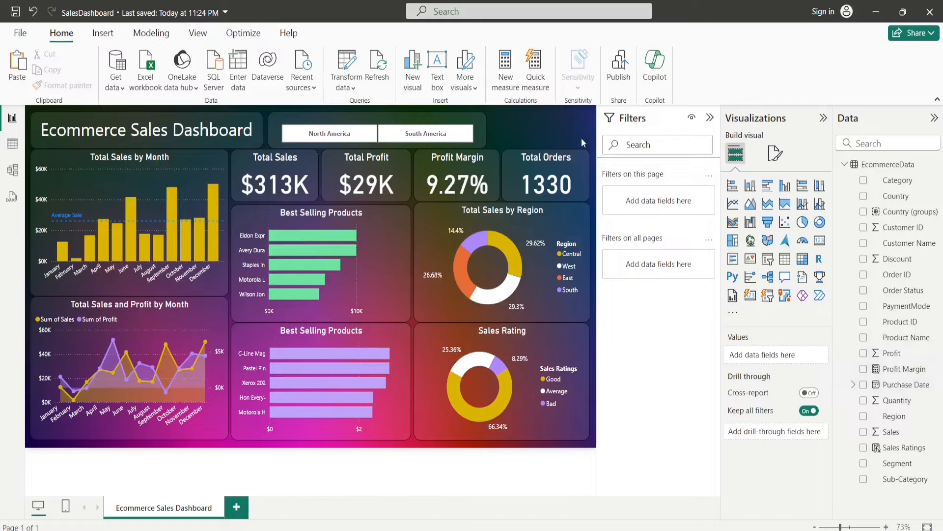
- Insert a new slicer and shrink it to fit beside the country slicer, above the Total Orders card
click(768, 258)
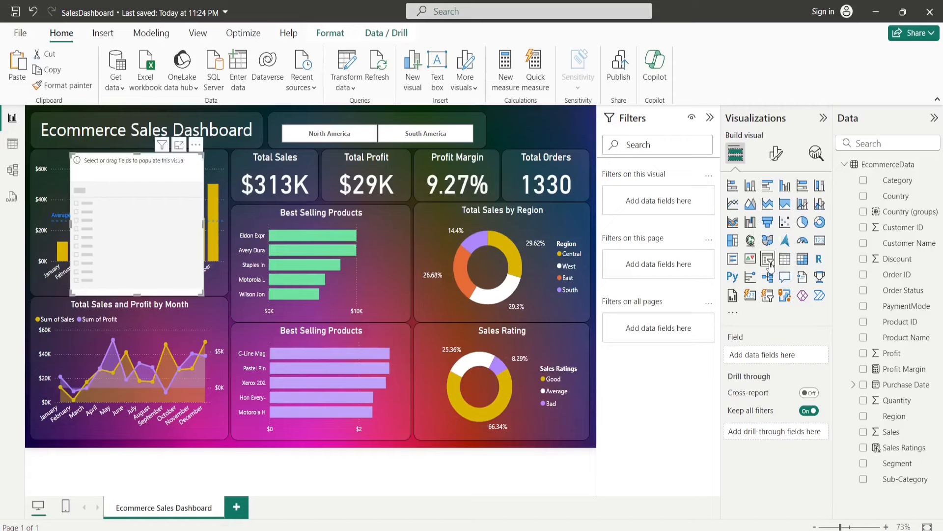
drag(177, 186, 572, 170)
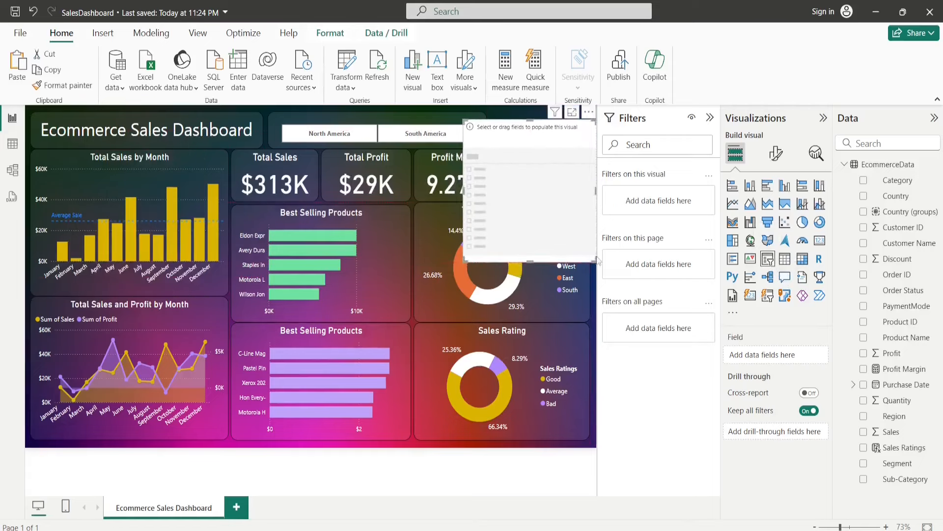
drag(593, 260, 557, 146)
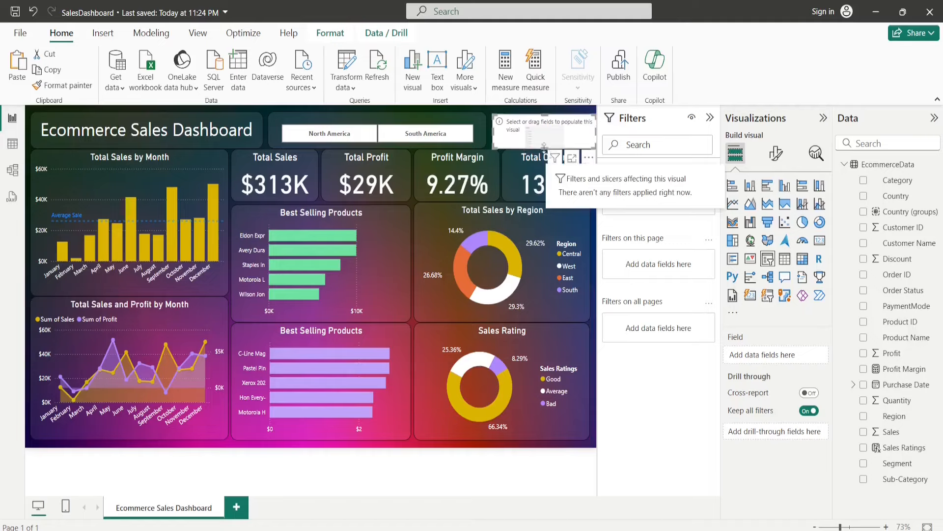
drag(544, 146, 544, 143)
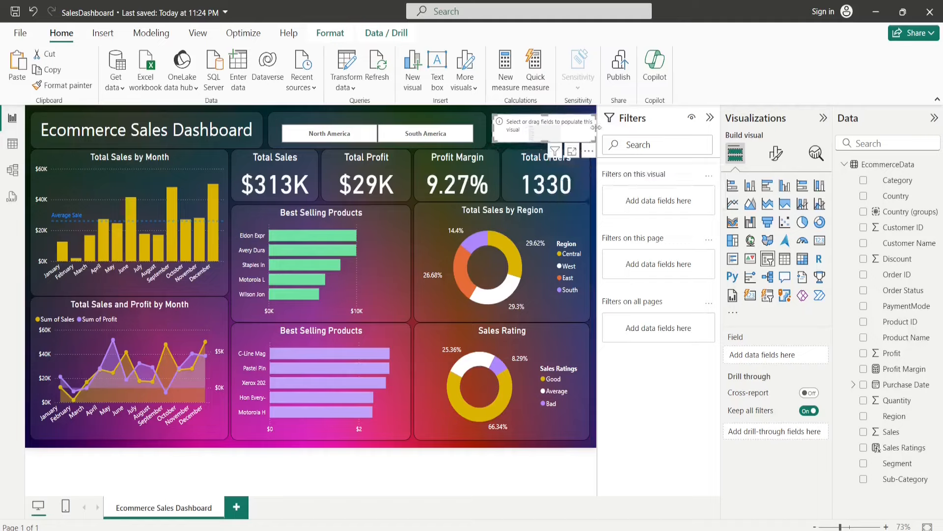
drag(596, 132, 594, 132)
- Add the Year level of the Purchase Date hierarchy to the new slicer
click(881, 143)
text(year)
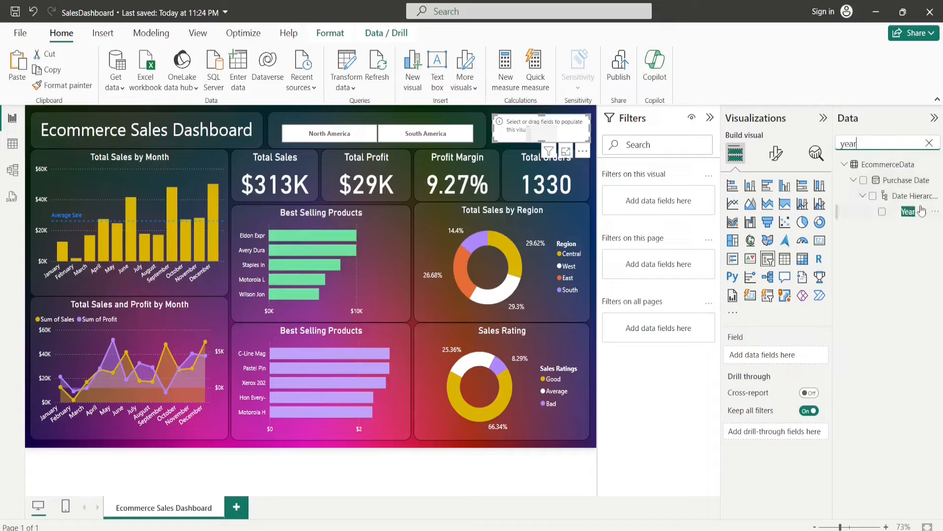
drag(910, 211, 765, 360)
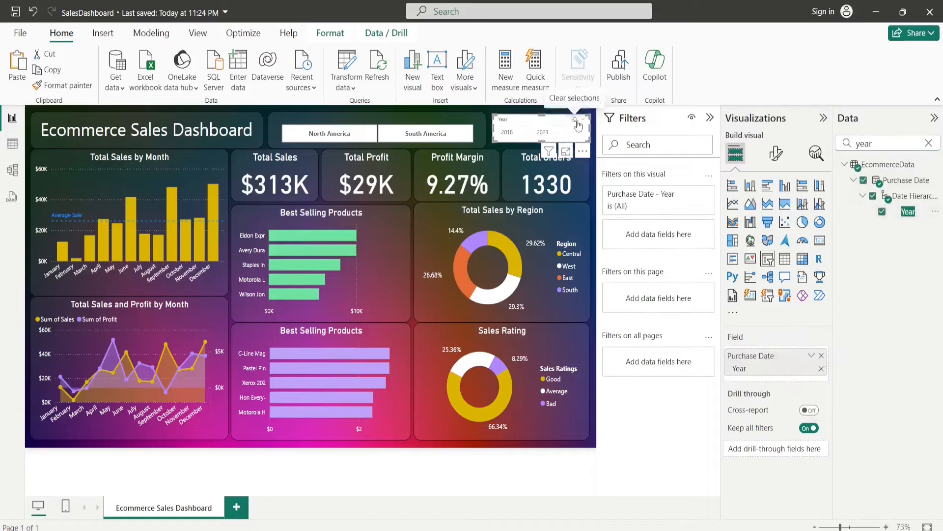
- Set the year slicer's style to Dropdown
click(776, 153)
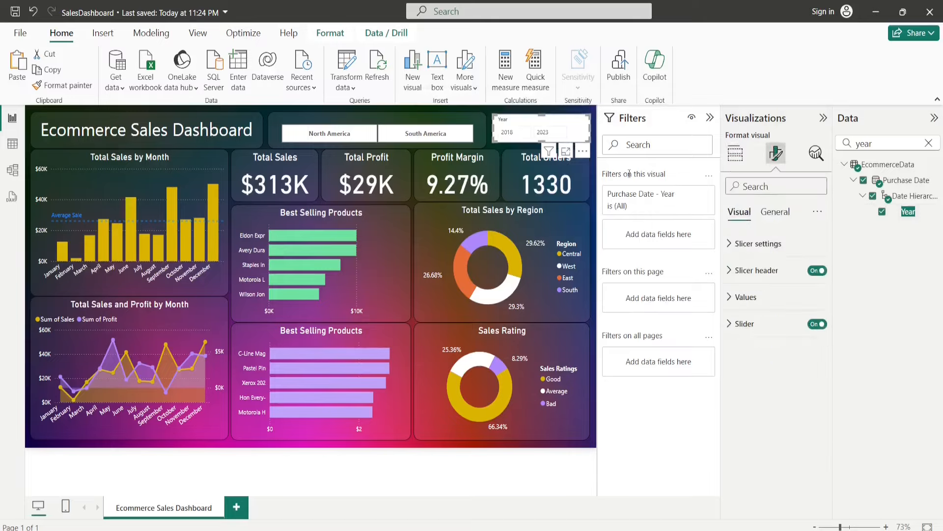
click(736, 254)
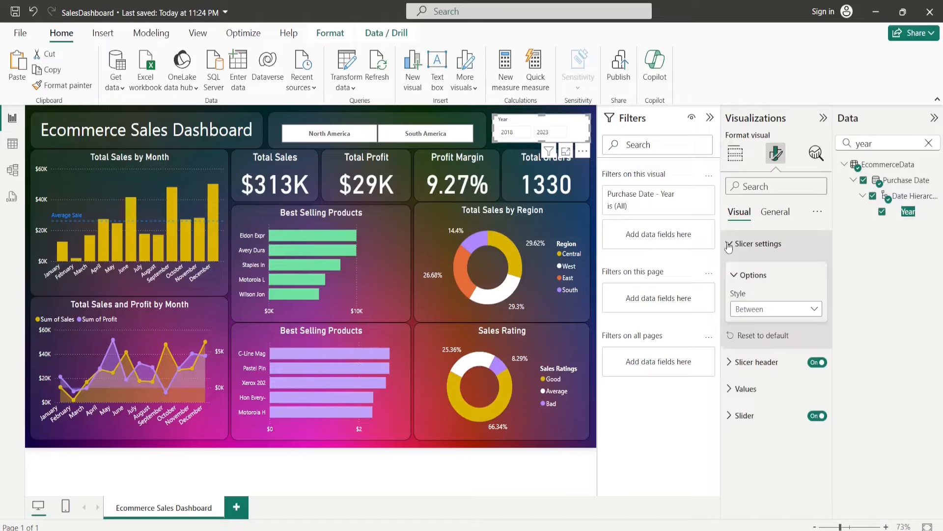
click(762, 310)
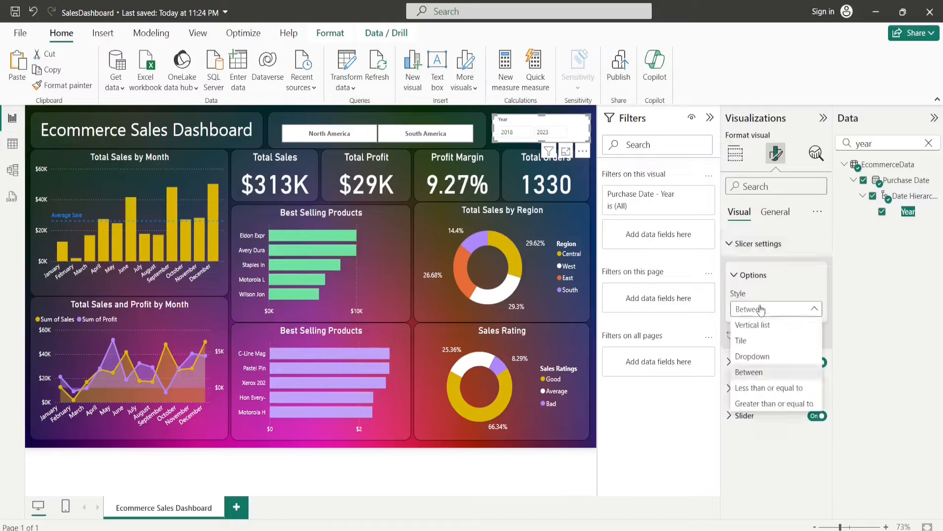
click(764, 355)
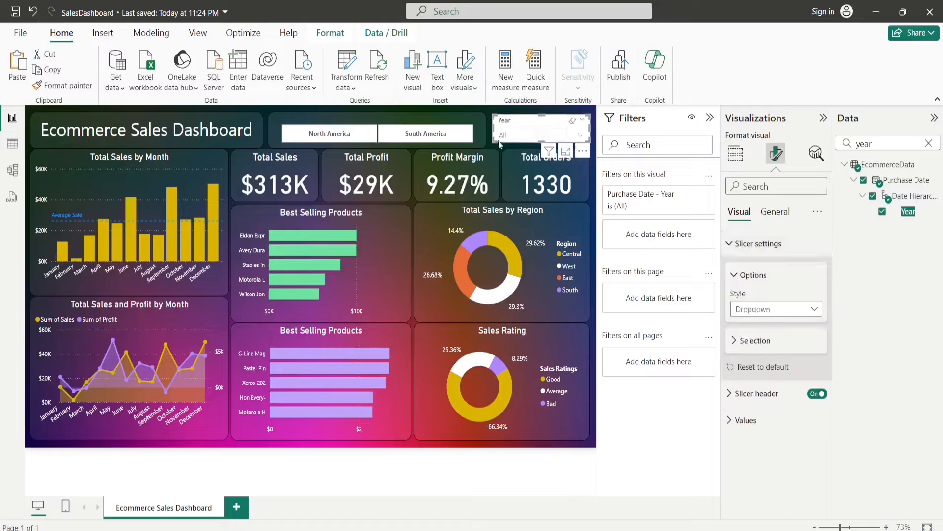
- Clear the title text of the year slicer's header while keeping the header on
click(757, 393)
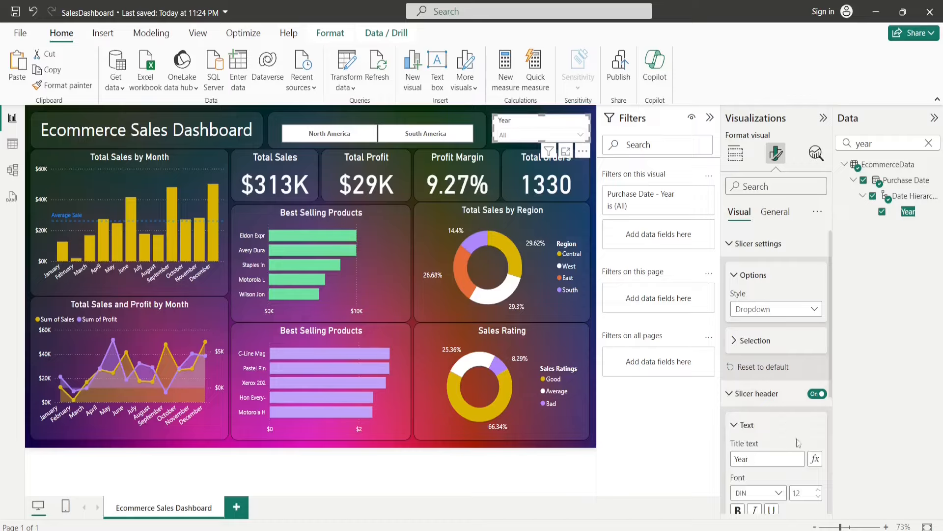
double_click(755, 459)
key(BackSpace)
click(732, 426)
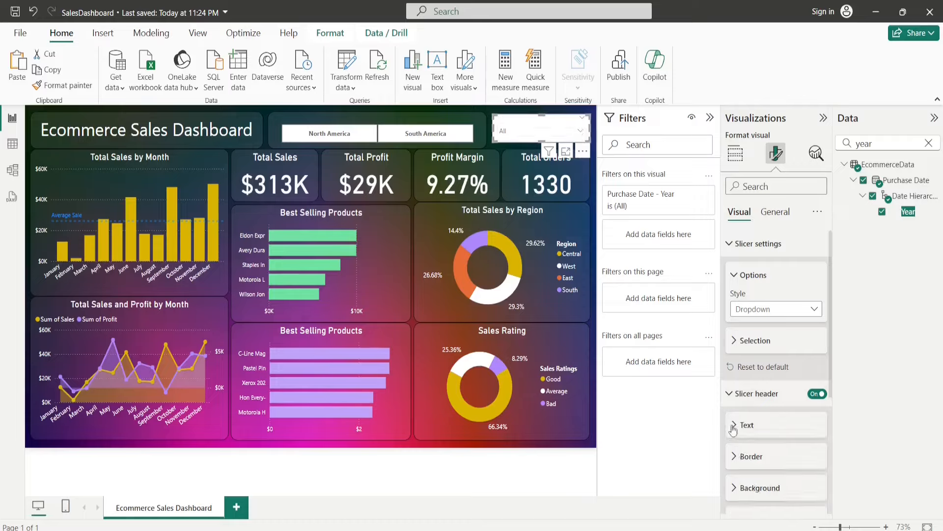
- Set the year slicer's background transparency to 90%
click(779, 220)
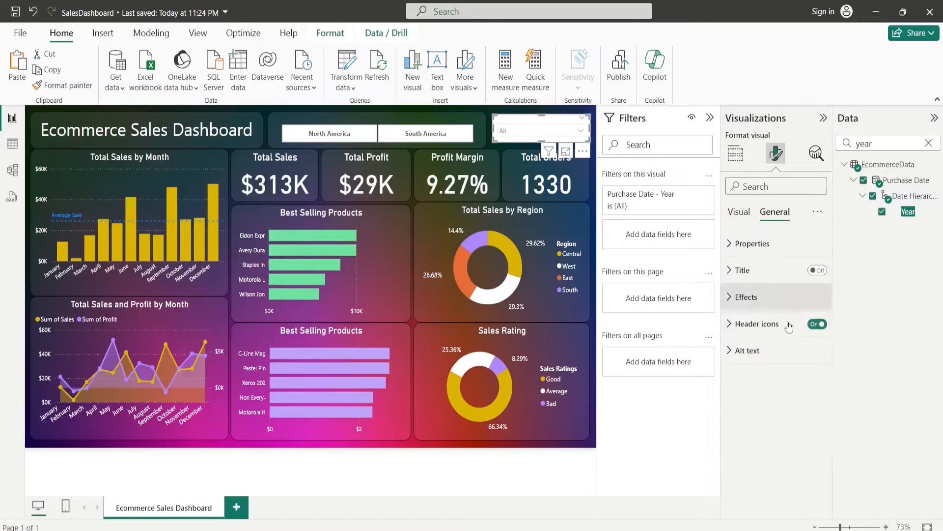
click(737, 298)
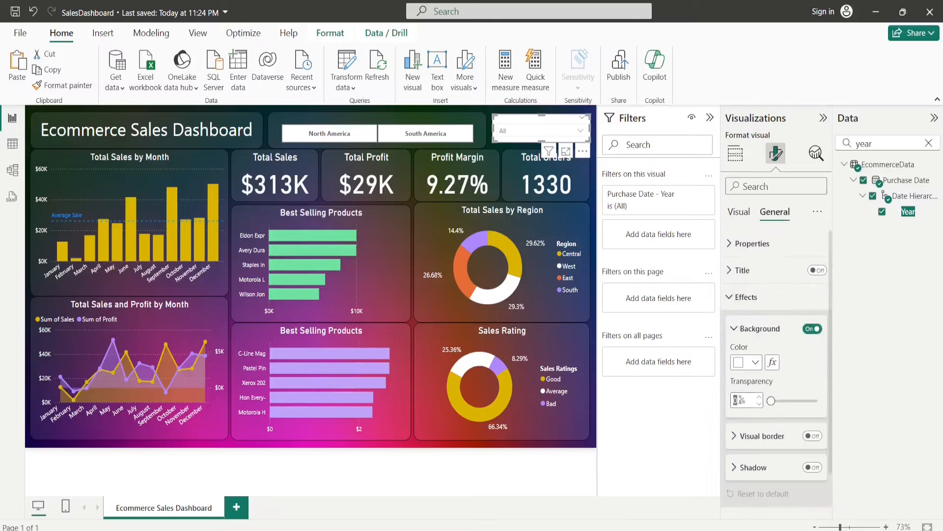
click(741, 400)
text(90)
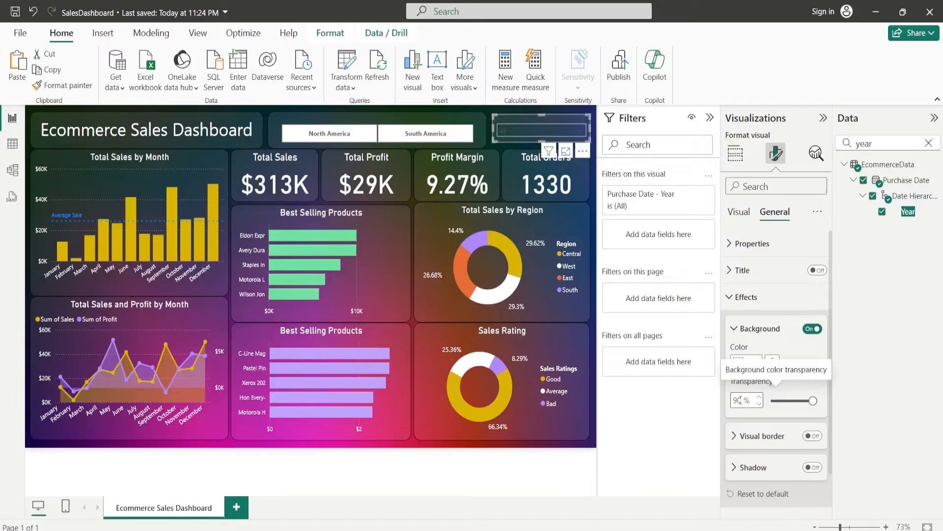
- Turn on the year slicer's visual border with 15 px rounded corners
click(818, 436)
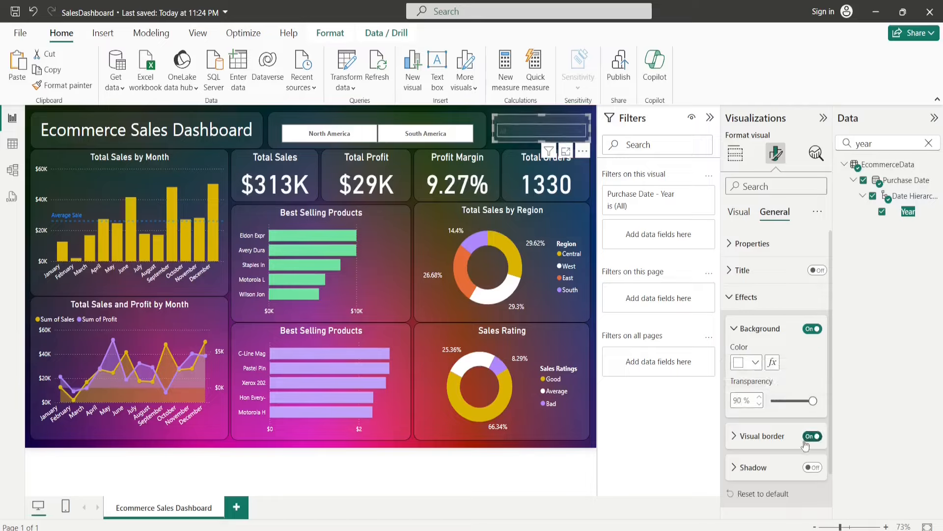
click(741, 442)
scroll(761, 434, down, 1)
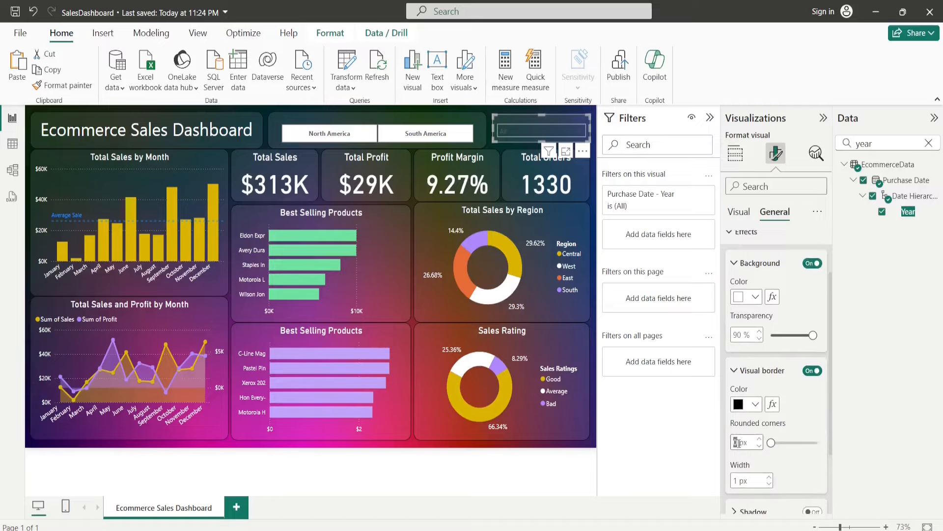
text(15)
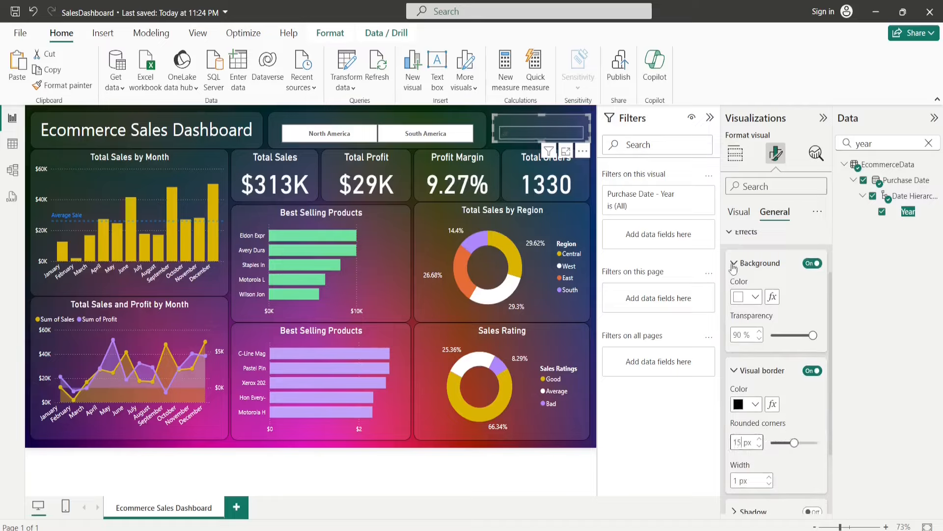
click(734, 265)
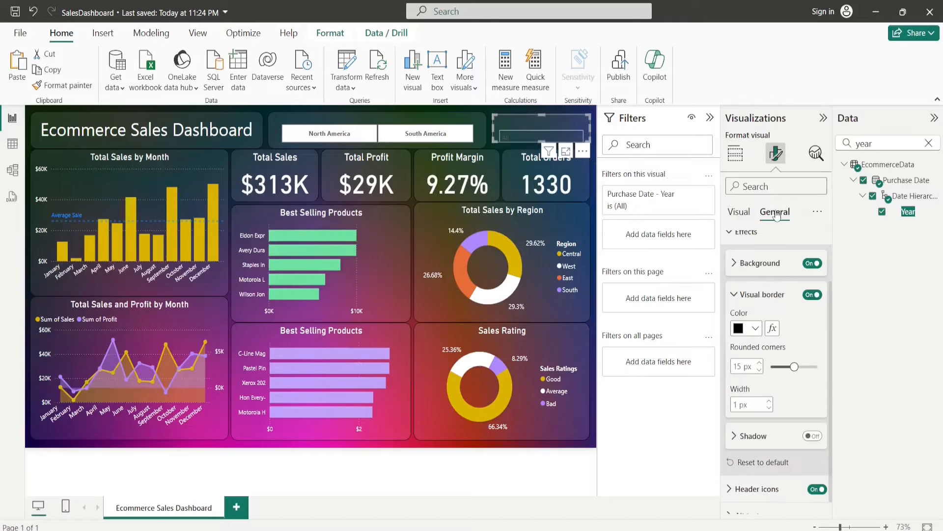
- Filter the year slicer's Purchase Date - Year values to include everything except (Blank)
click(739, 212)
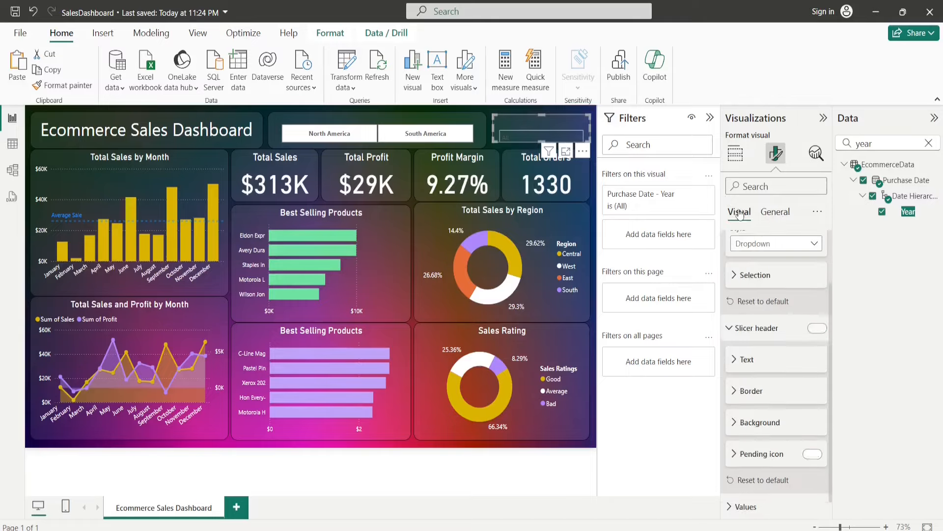
click(515, 135)
click(515, 140)
click(691, 193)
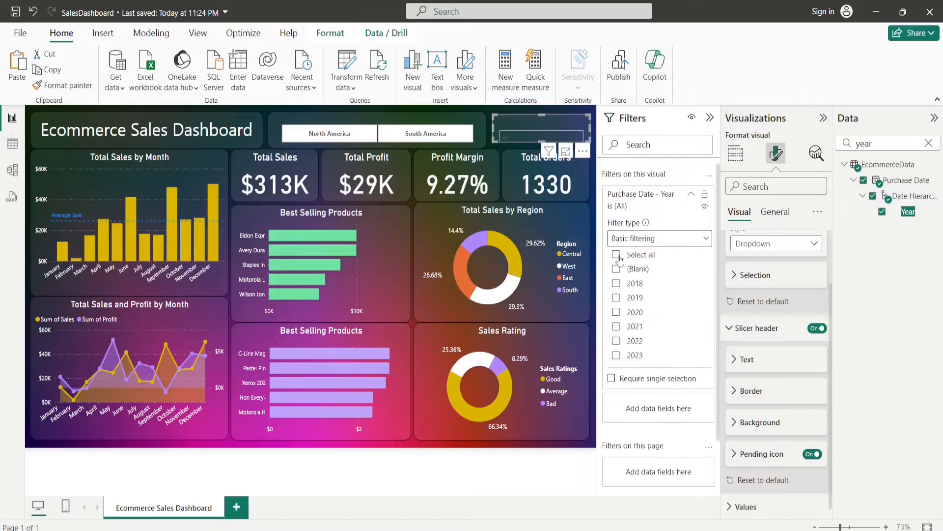
click(617, 269)
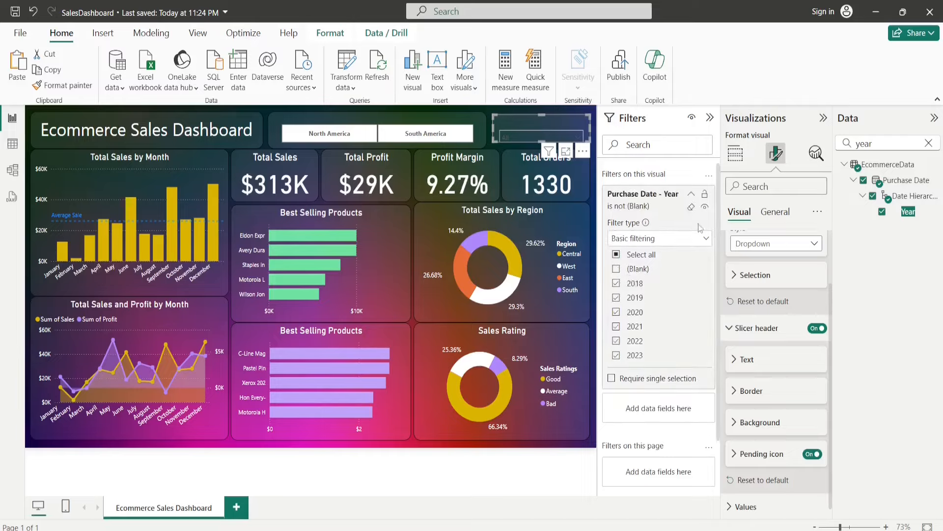
click(691, 194)
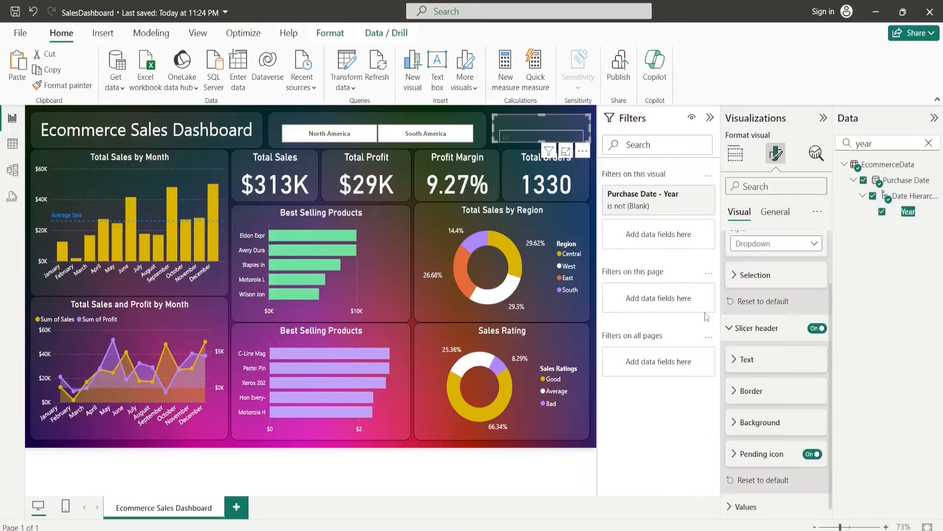
- Try white for the year slicer header's pending icon, and switch the icon's color to black
click(762, 454)
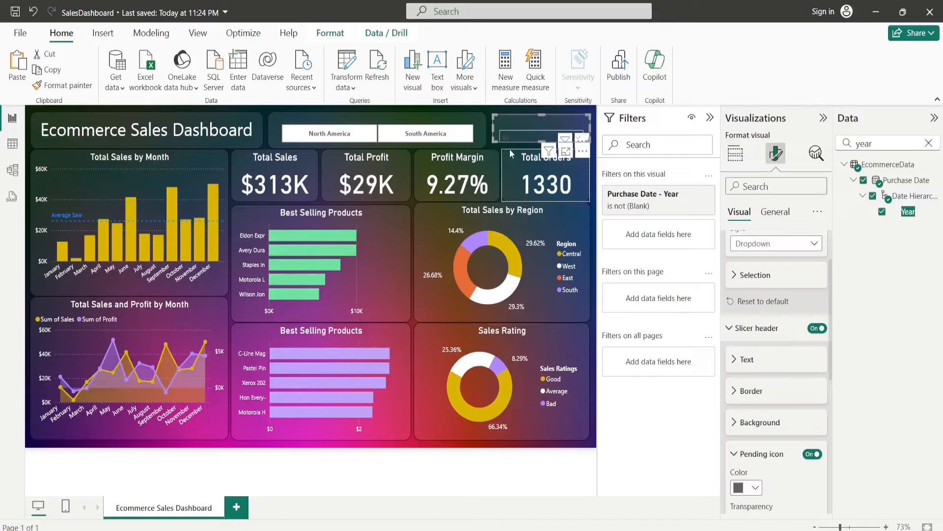
scroll(762, 455, down, 5)
scroll(762, 455, up, 3)
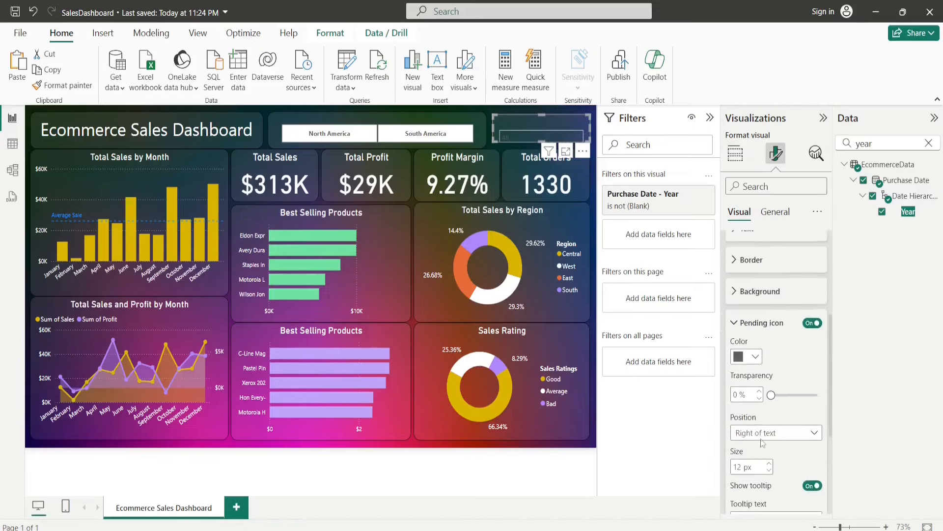
click(746, 356)
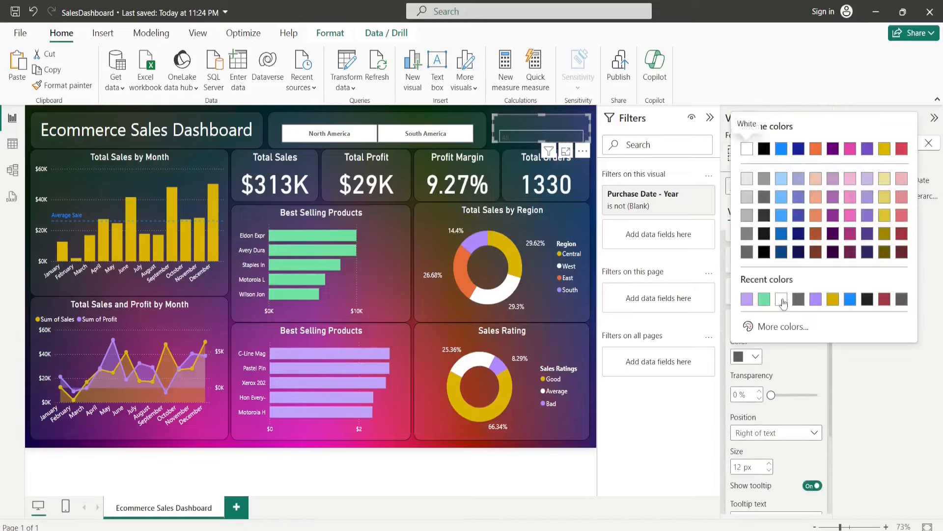
click(782, 299)
click(747, 356)
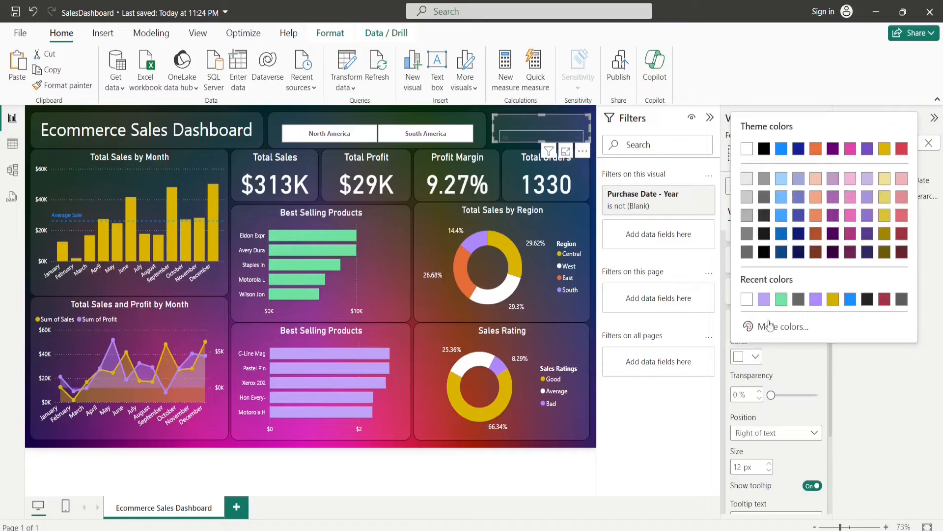
click(762, 153)
scroll(785, 370, down, 3)
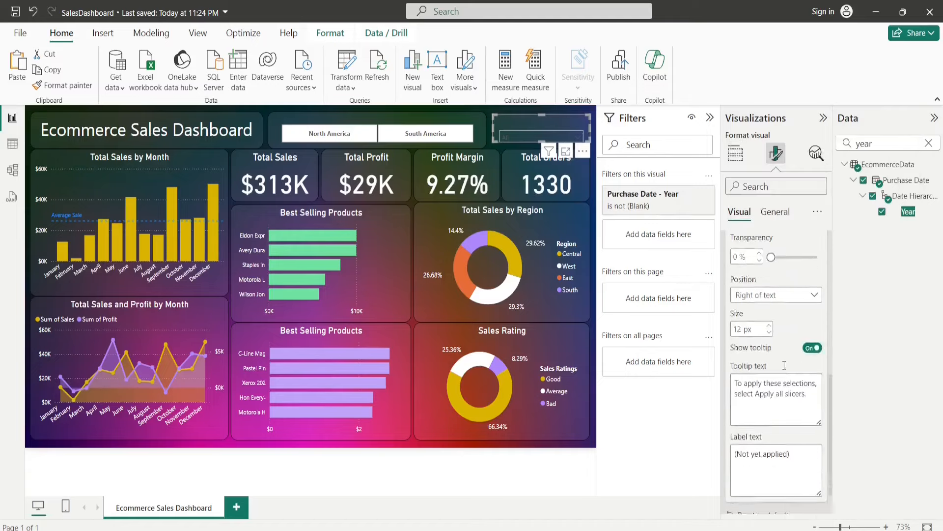
- Try a white font color for the year slicer's values and check the dropdown list
click(742, 500)
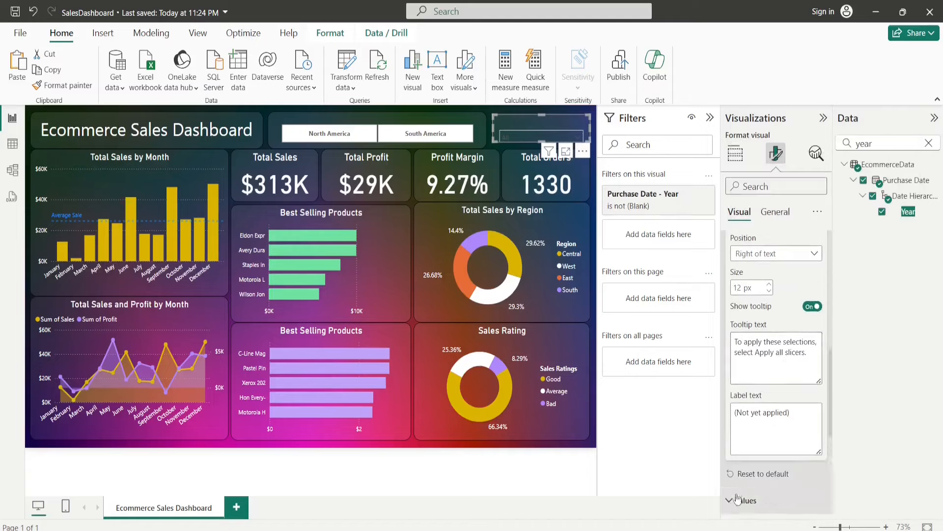
scroll(767, 457, down, 4)
scroll(767, 457, down, 1)
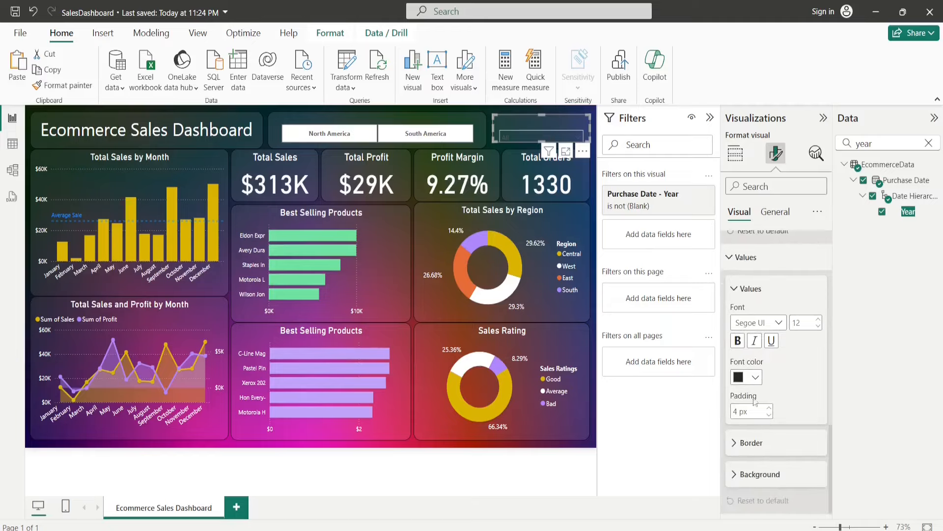
click(754, 377)
click(764, 320)
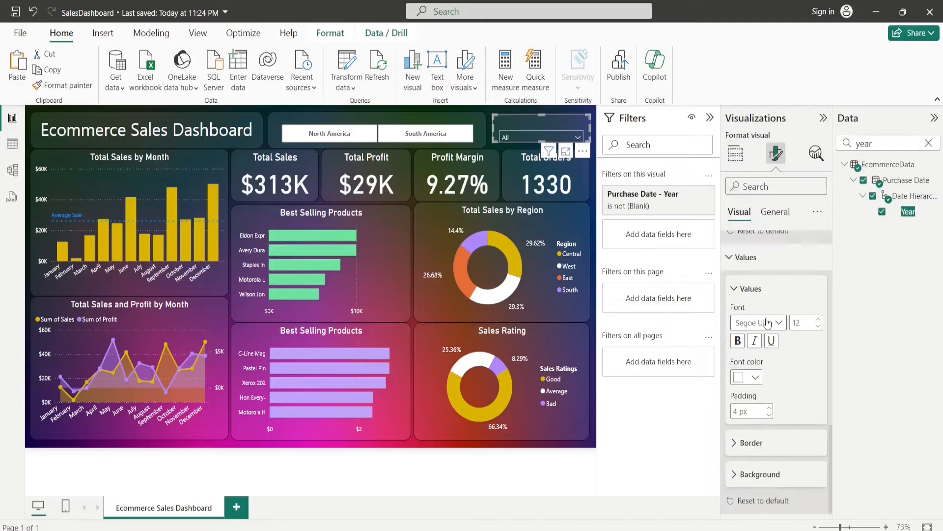
click(513, 138)
click(512, 138)
- Set the font color of the year slicer's values to black
click(756, 378)
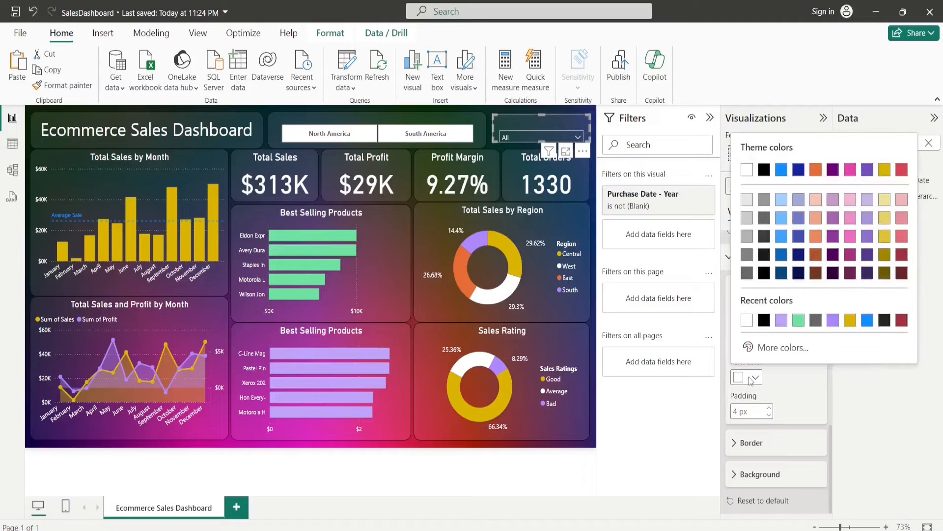
click(755, 379)
click(755, 380)
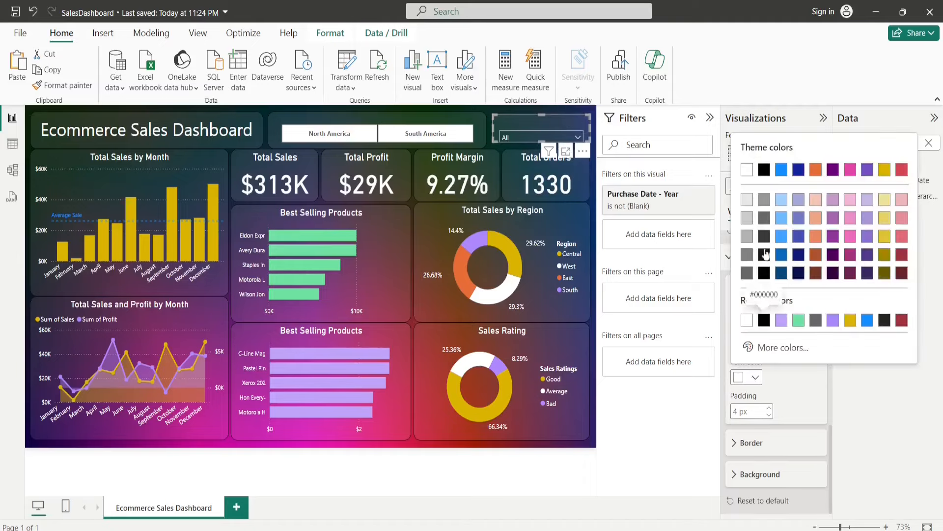
click(769, 176)
- Give the year slicer's values a white background and check how the dropdown list looks
click(760, 474)
scroll(766, 467, down, 2)
click(755, 474)
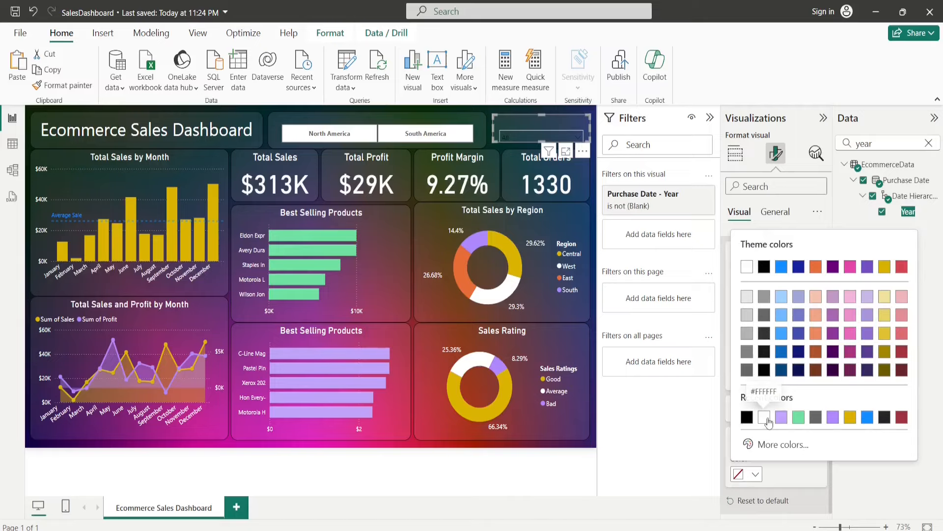
click(768, 421)
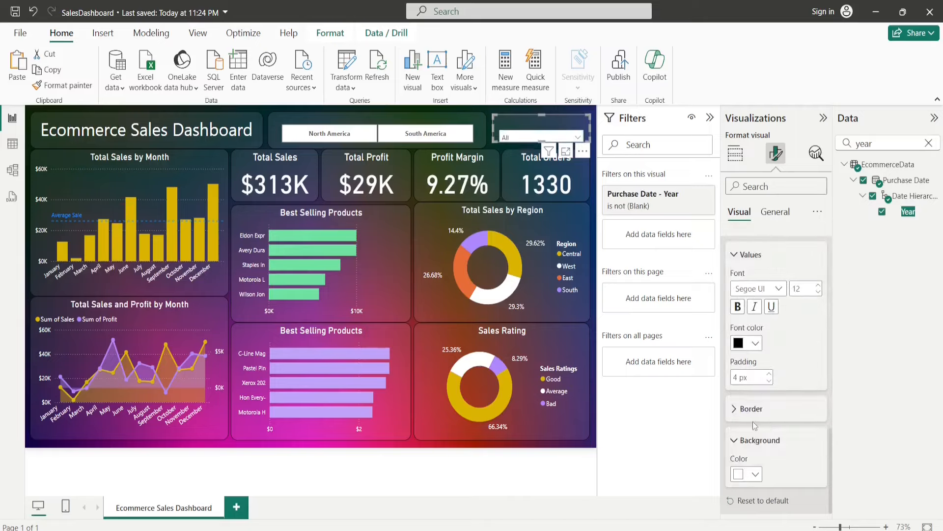
click(522, 138)
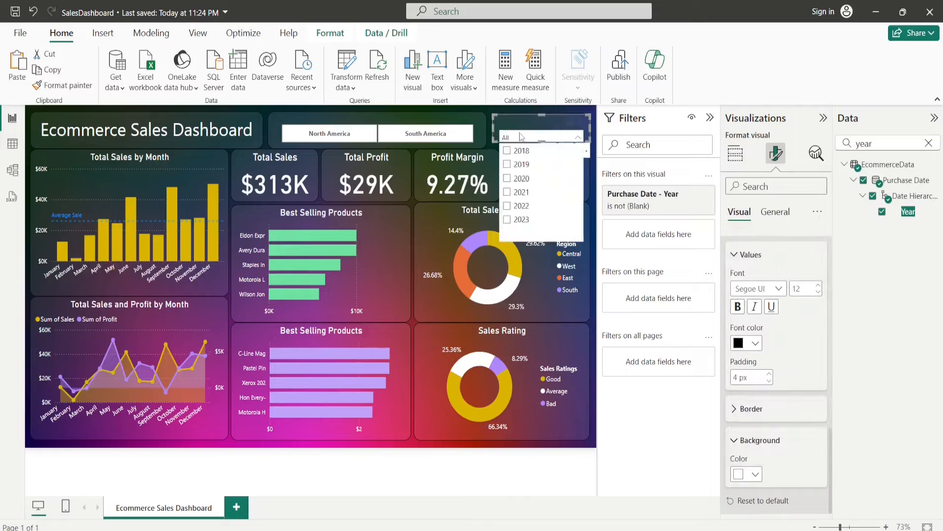
click(522, 137)
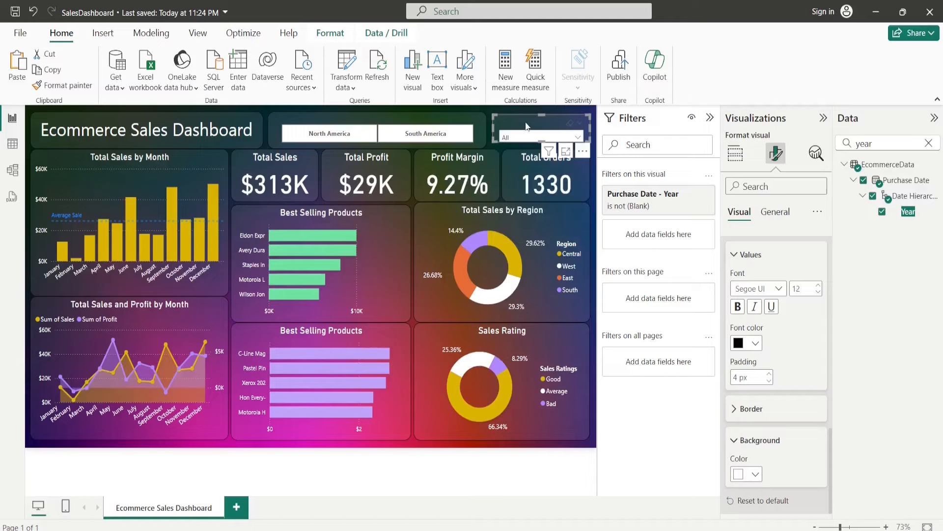
- Enlarge the year slicer to fill its header space and shift the country-group slicer slightly toward the title
click(490, 125)
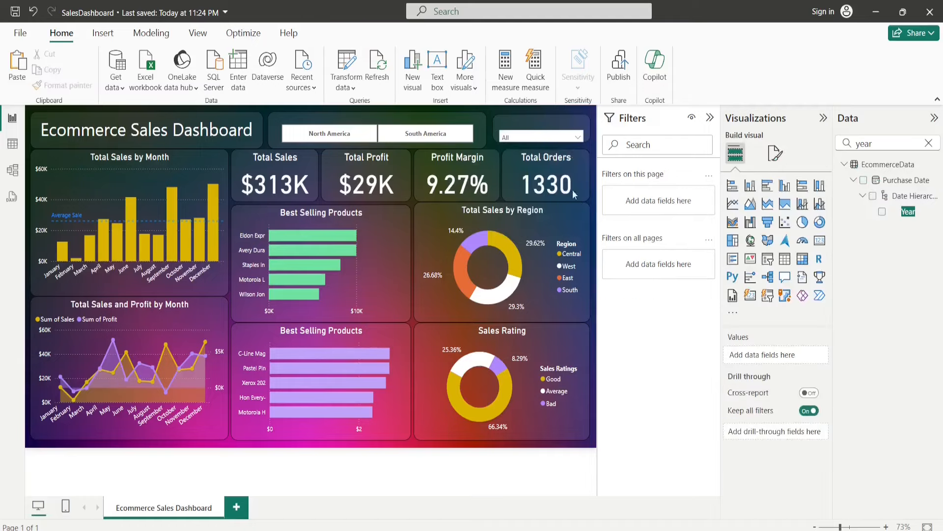
click(548, 126)
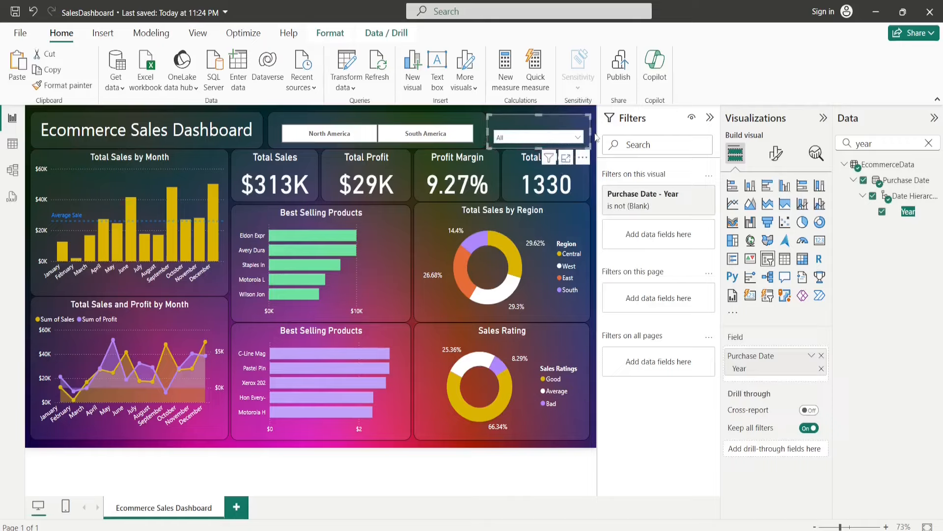
click(593, 138)
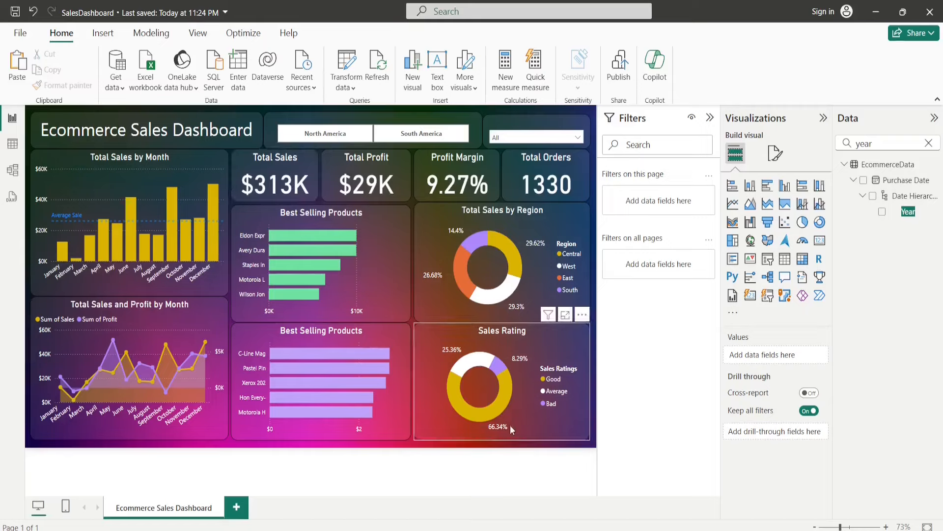
- Test the slicers by filtering the dashboard to North America, South America and the year 2019
click(325, 134)
click(421, 133)
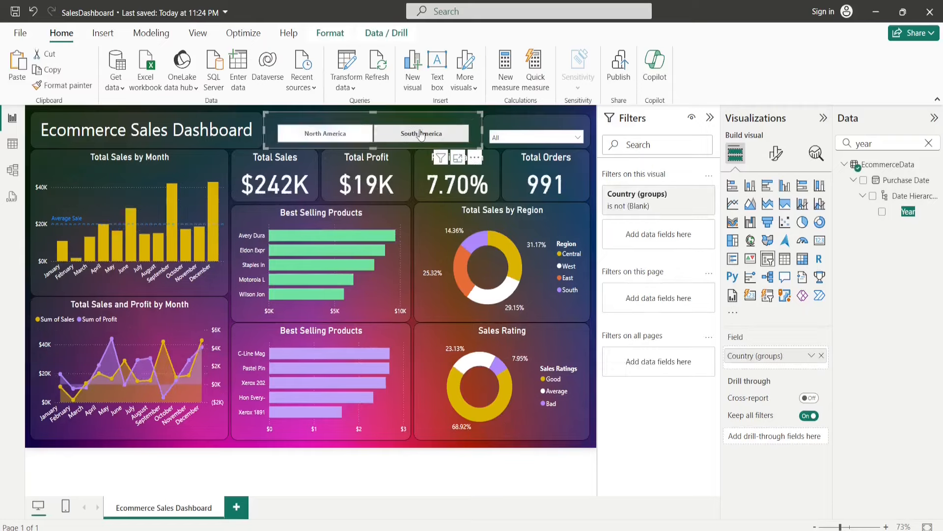
click(550, 138)
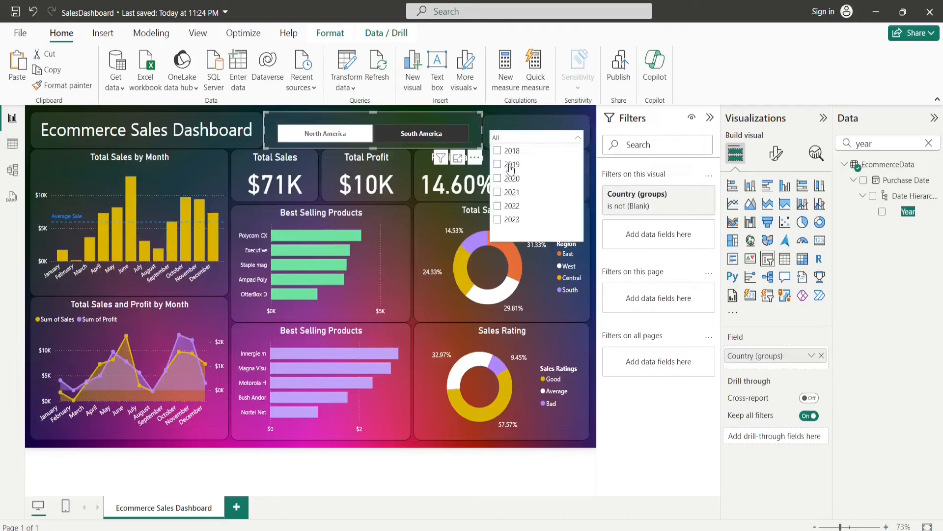
click(497, 165)
- Filter the dashboard to North America across all years, testing the 2018 filter and the South America tile along the way
click(325, 134)
click(551, 138)
click(498, 151)
click(498, 151)
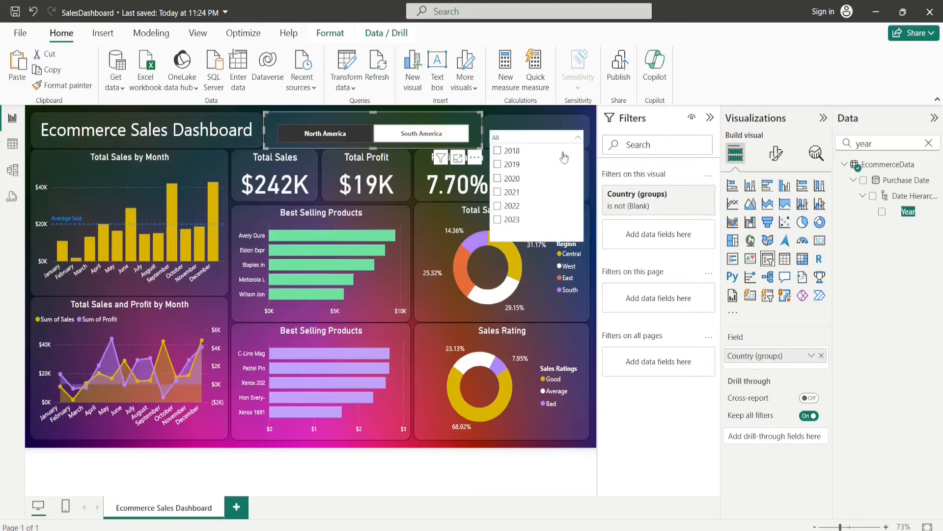
click(594, 149)
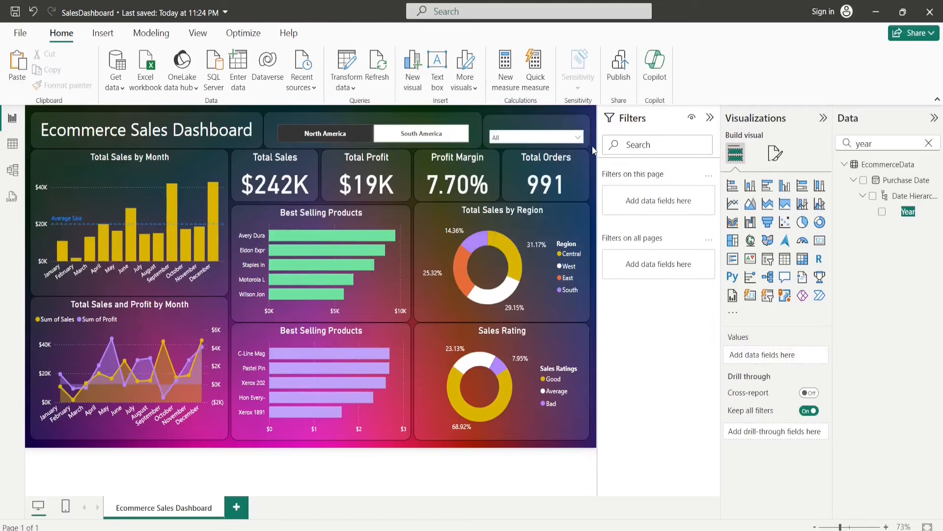
click(428, 134)
click(322, 136)
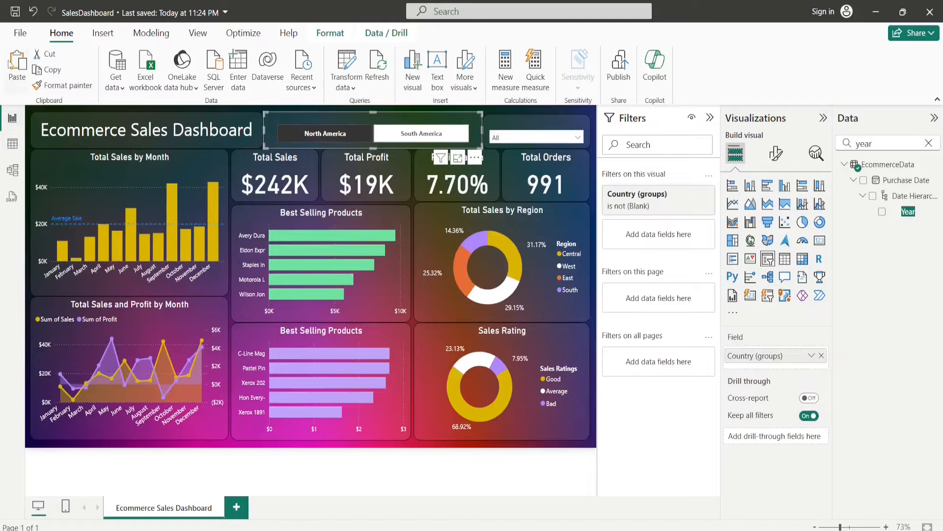
- Save a copy of the report in the Documents folder as EcommerceSalesDashboard
click(18, 32)
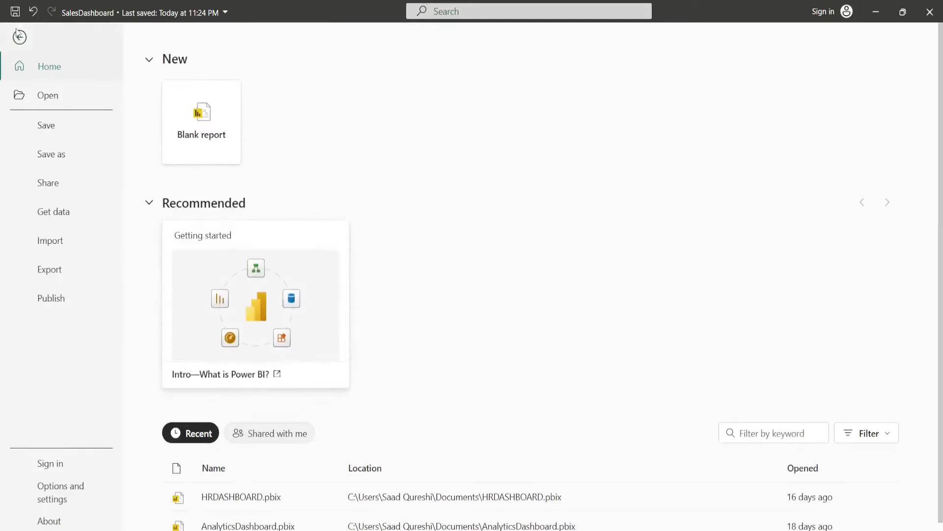
click(57, 159)
click(329, 138)
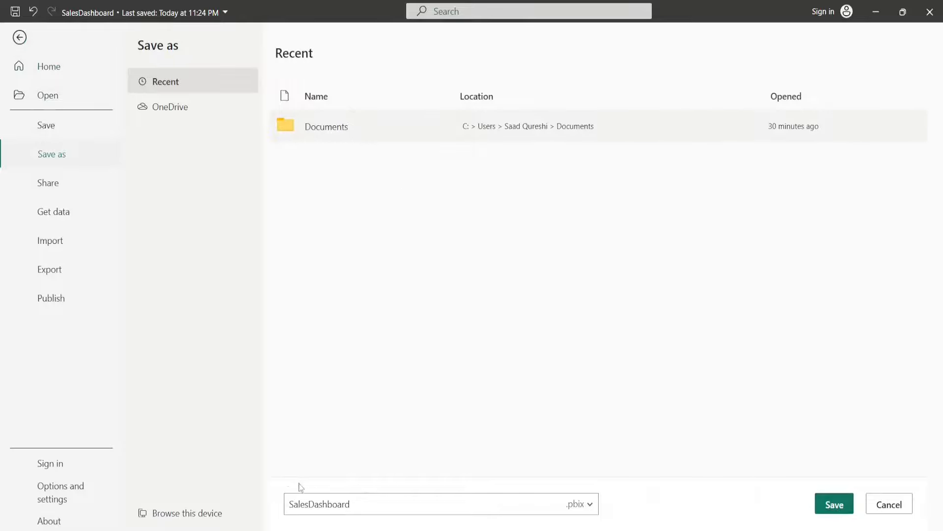
click(293, 499)
text(Ecommerce)
key(Return)
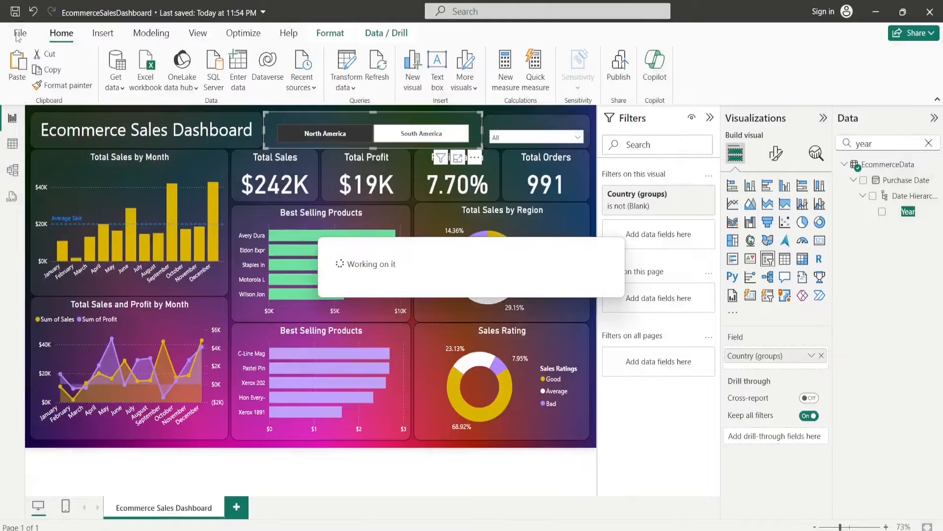
- Export the report to PDF and look over the exported page in the browser
click(18, 34)
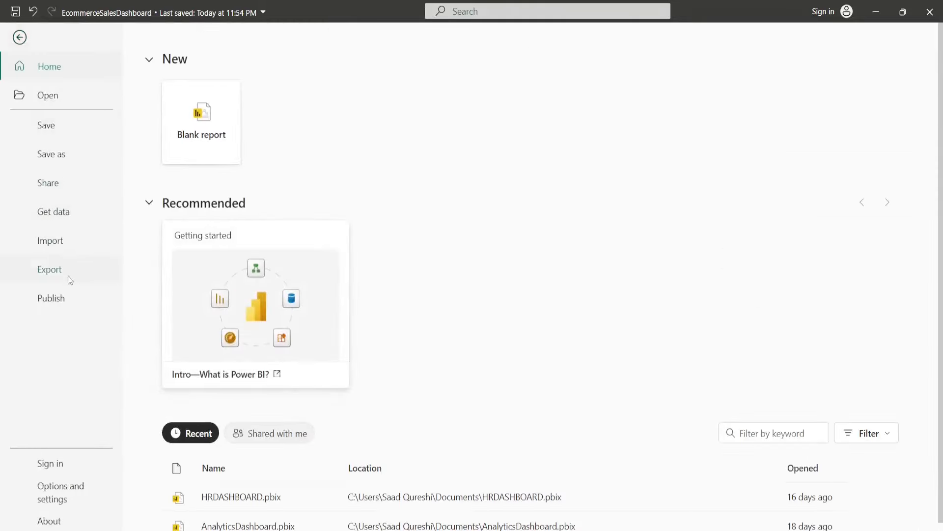
click(52, 271)
click(241, 151)
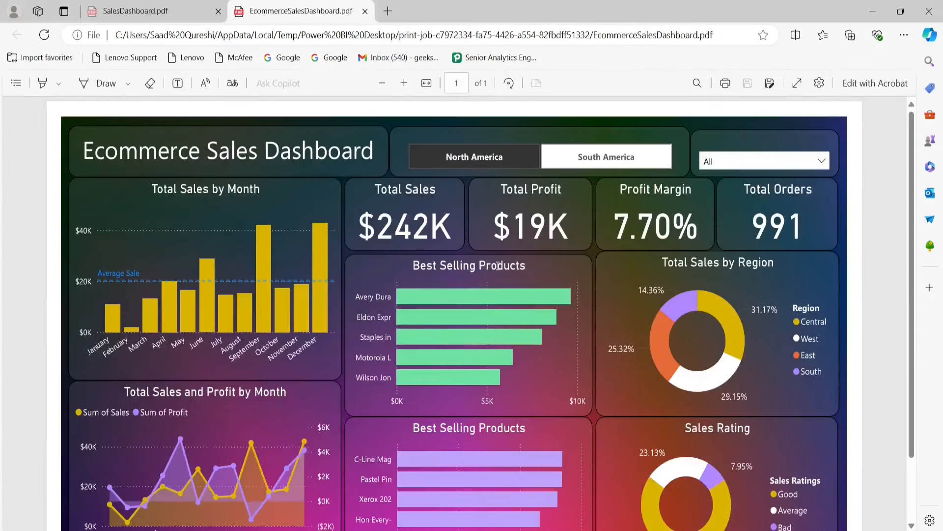
scroll(499, 265, down, 3)
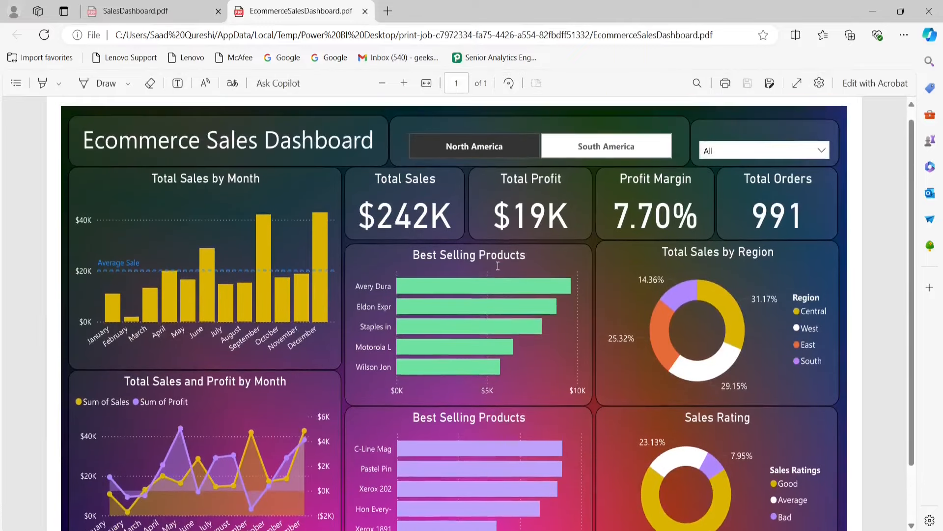